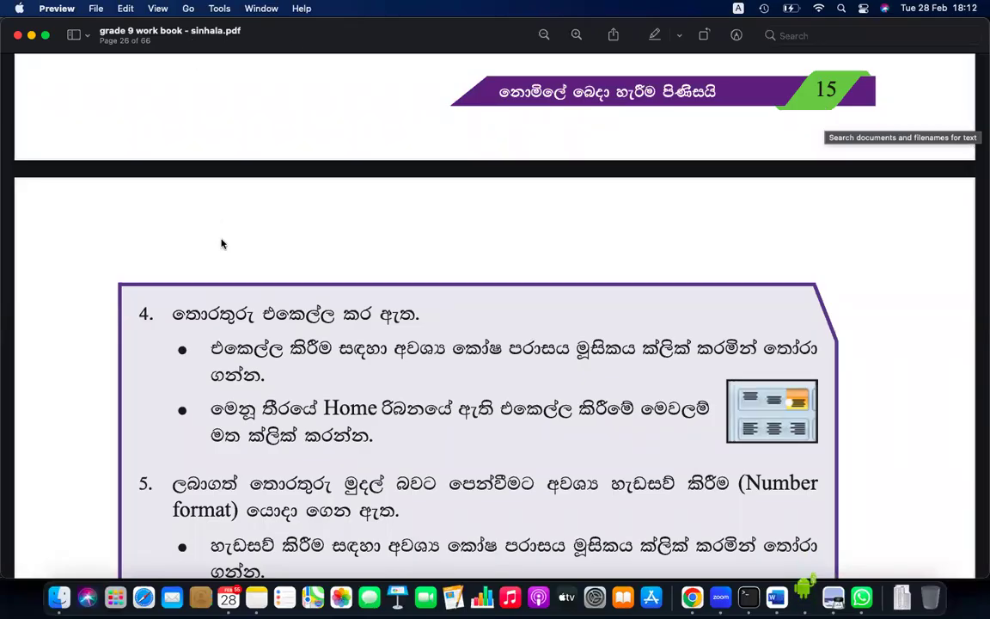
Scroll the workbook PDF back from page 26 to the Weekend Collection table on page 22
{"action": "scroll", "coordinate": [221, 244], "scroll_direction": "up", "scroll_amount": 1}
{"action": "scroll", "coordinate": [221, 243], "scroll_direction": "up", "scroll_amount": 5}
{"action": "scroll", "coordinate": [220, 243], "scroll_direction": "up", "scroll_amount": 5}
{"action": "scroll", "coordinate": [220, 243], "scroll_direction": "up", "scroll_amount": 3}
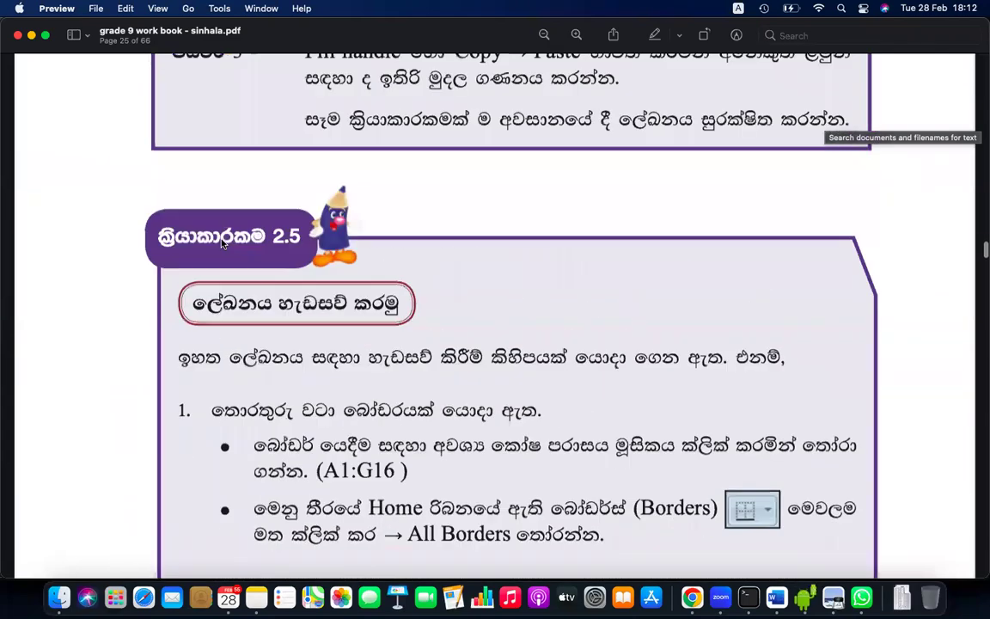
{"action": "scroll", "coordinate": [221, 243], "scroll_direction": "up", "scroll_amount": 5}
{"action": "scroll", "coordinate": [220, 243], "scroll_direction": "up", "scroll_amount": 5}
{"action": "scroll", "coordinate": [221, 243], "scroll_direction": "up", "scroll_amount": 5}
{"action": "scroll", "coordinate": [221, 243], "scroll_direction": "up", "scroll_amount": 5}
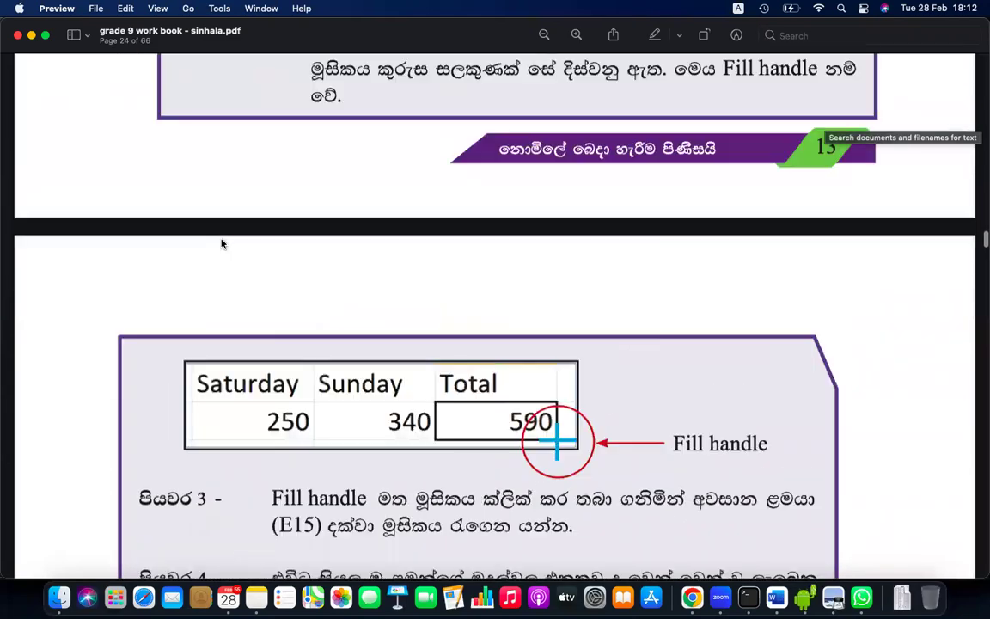
{"action": "scroll", "coordinate": [221, 243], "scroll_direction": "up", "scroll_amount": 5}
{"action": "scroll", "coordinate": [221, 243], "scroll_direction": "up", "scroll_amount": 5}
{"action": "scroll", "coordinate": [221, 243], "scroll_direction": "up", "scroll_amount": 5}
{"action": "scroll", "coordinate": [221, 243], "scroll_direction": "up", "scroll_amount": 5}
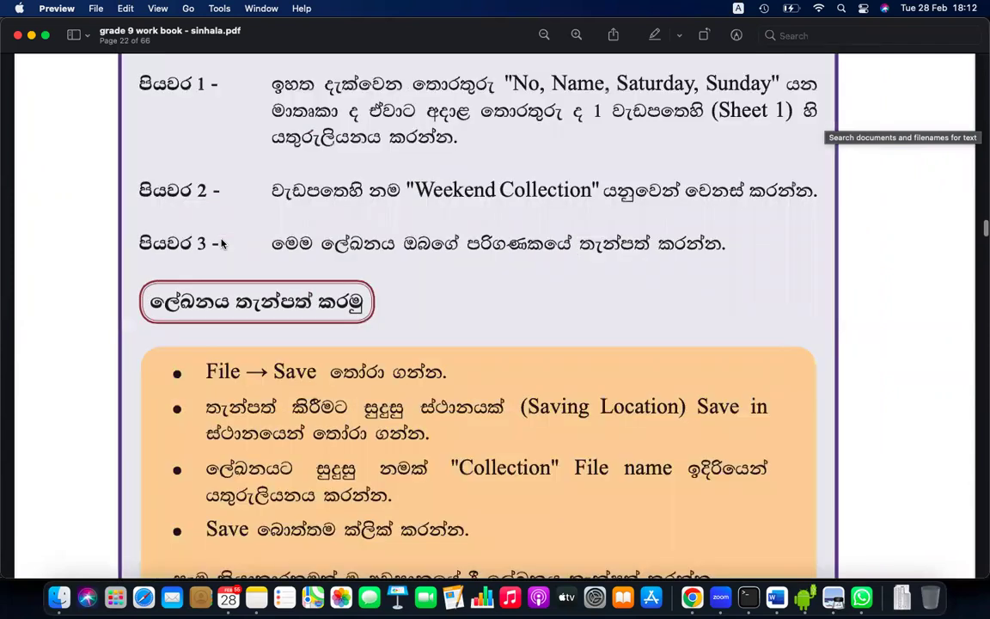
{"action": "scroll", "coordinate": [220, 244], "scroll_direction": "up", "scroll_amount": 10}
{"action": "scroll", "coordinate": [221, 243], "scroll_direction": "up", "scroll_amount": 1}
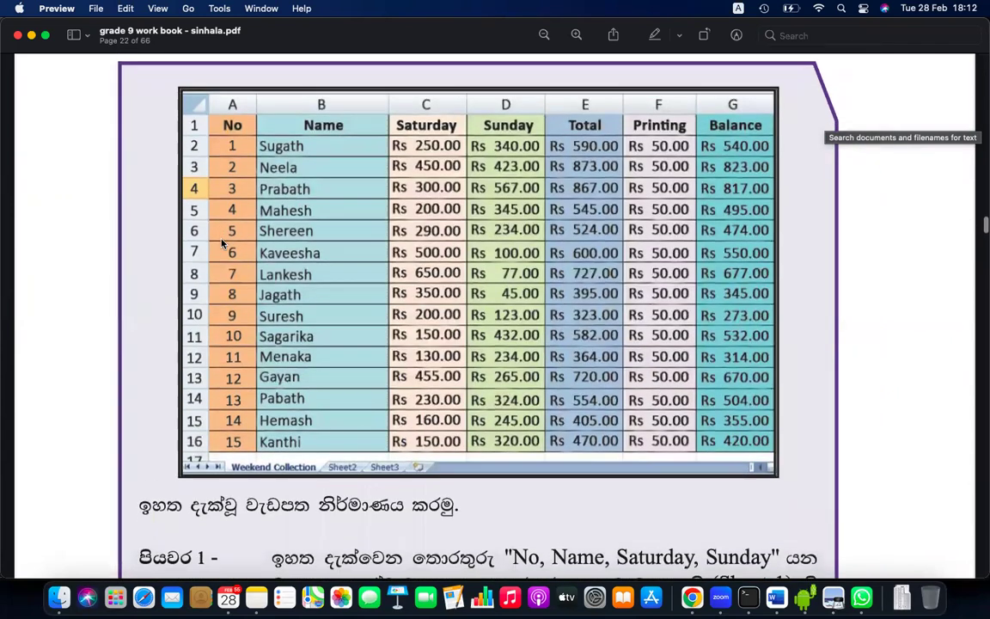
{"action": "key", "text": "XF86AudioRaiseVolume"}
Search 'ex' in Launchpad and launch Microsoft Excel
{"action": "left_click", "coordinate": [115, 596]}
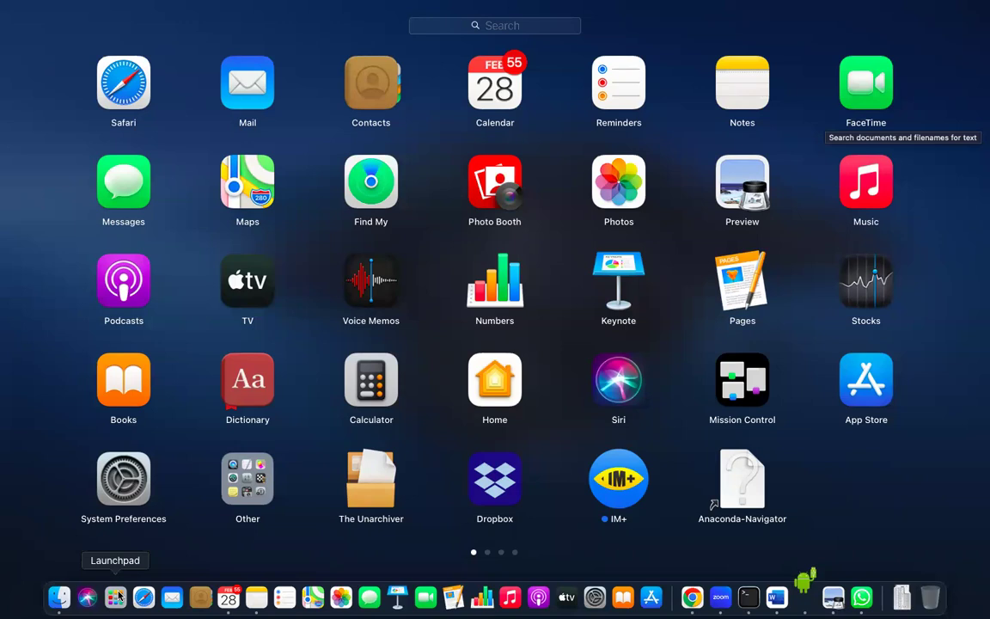
{"action": "type", "text": "e"}
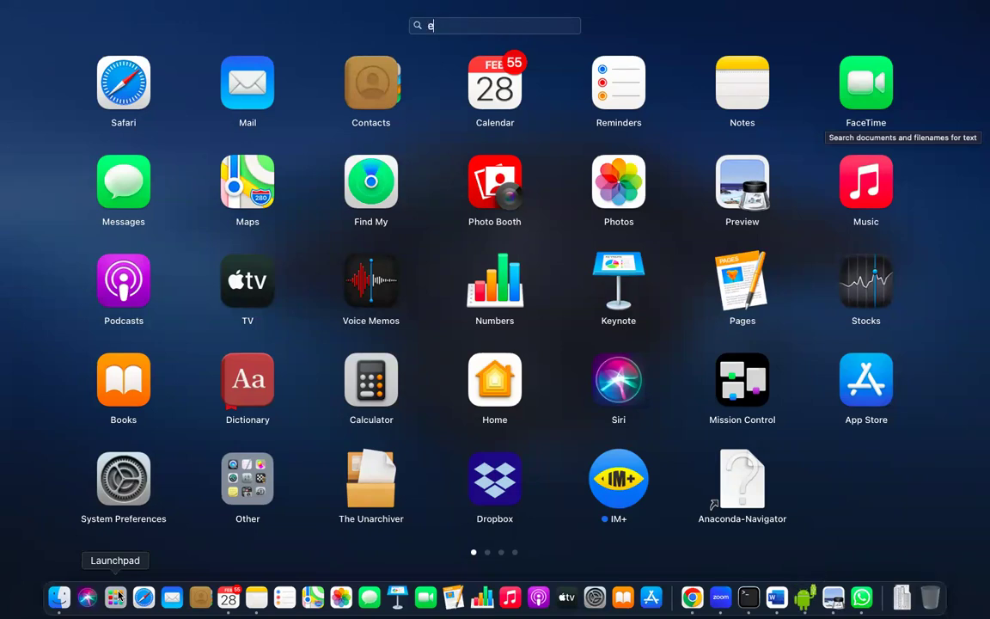
{"action": "type", "text": "x"}
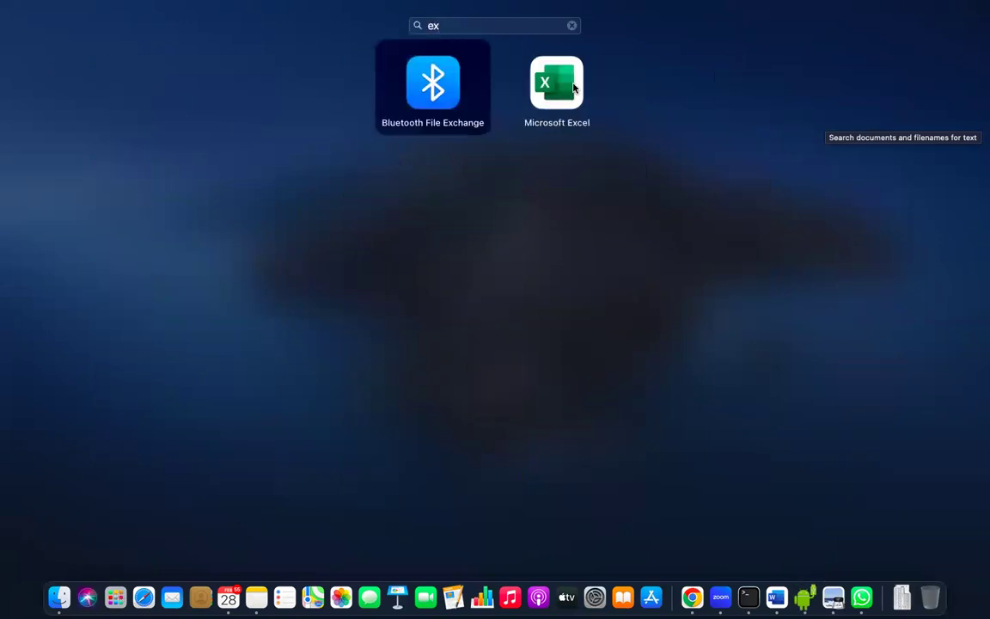
{"action": "left_click", "coordinate": [573, 87]}
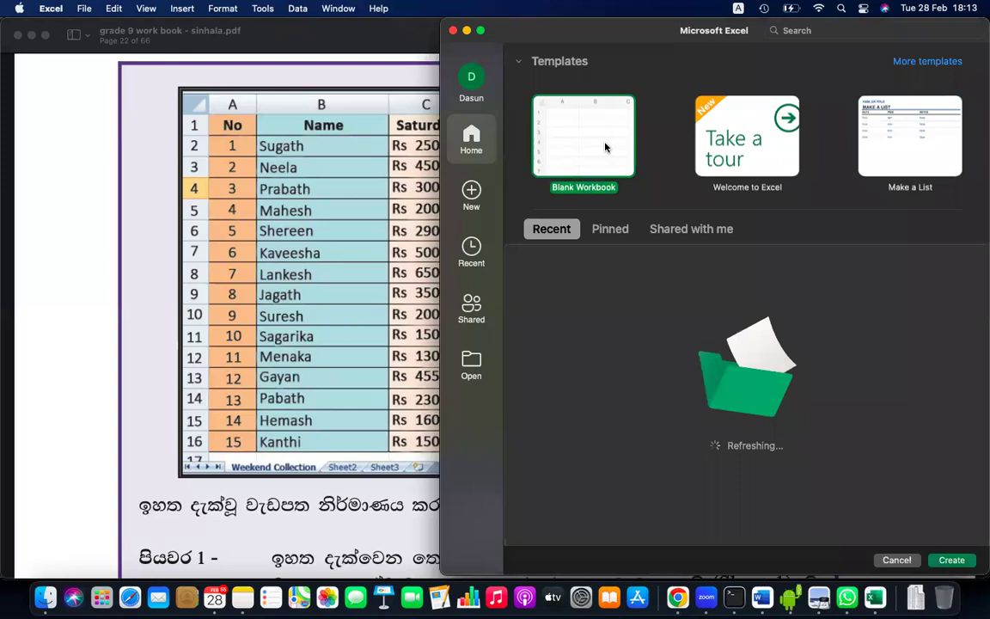
Move the Excel start window aside and create a Blank Workbook (Book1)
{"action": "left_click_drag", "start_coordinate": [660, 36], "coordinate": [571, 124]}
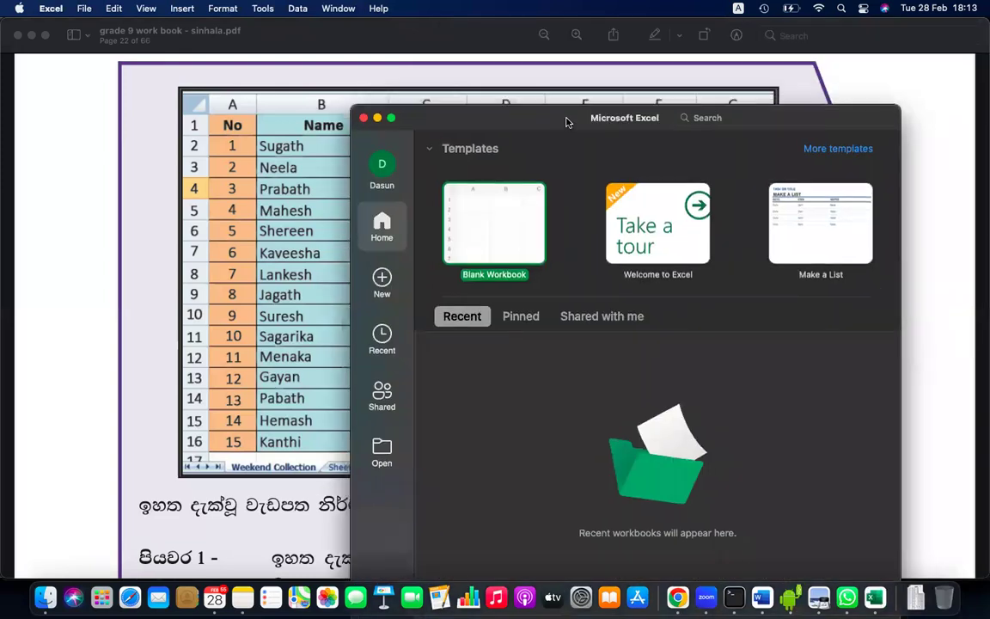
{"action": "double_click", "coordinate": [510, 225]}
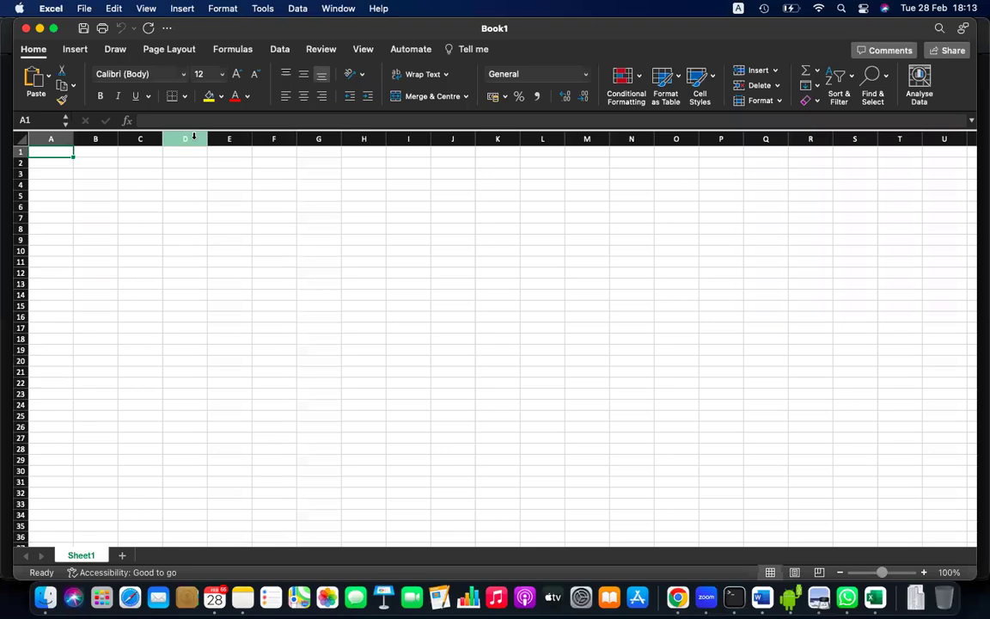
Enter Rs 10 in A1 and Rs 5 in B1 as text
{"action": "type", "text": "Rs 10"}
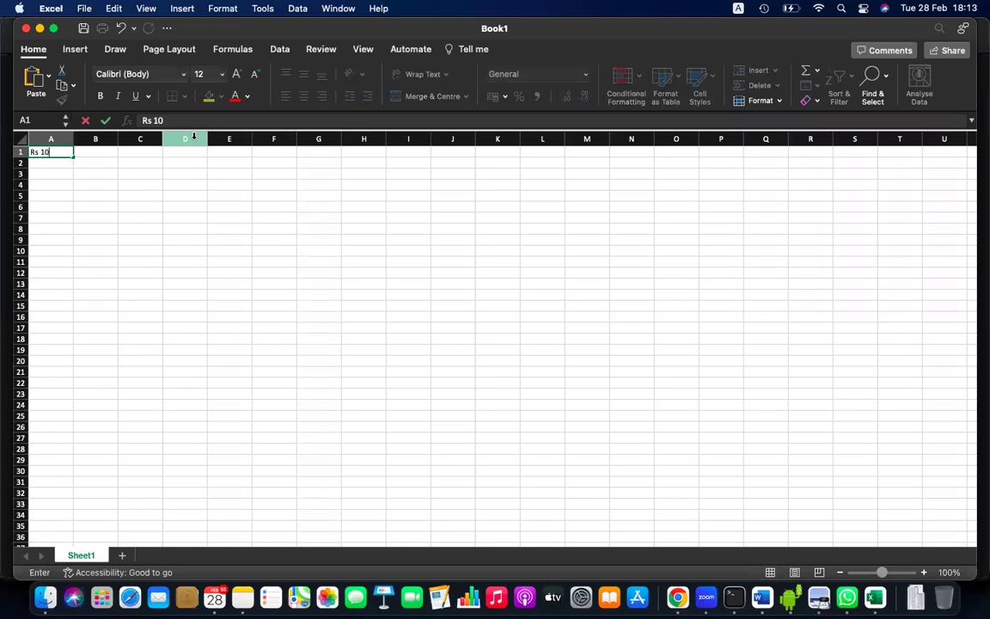
{"action": "left_click", "coordinate": [95, 154]}
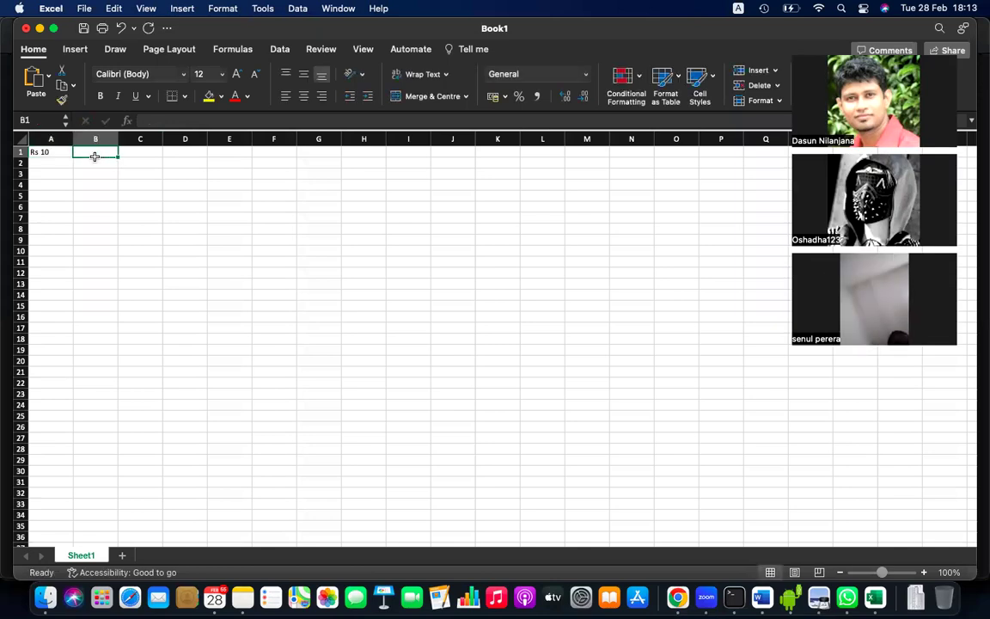
{"action": "type", "text": "Rs 5"}
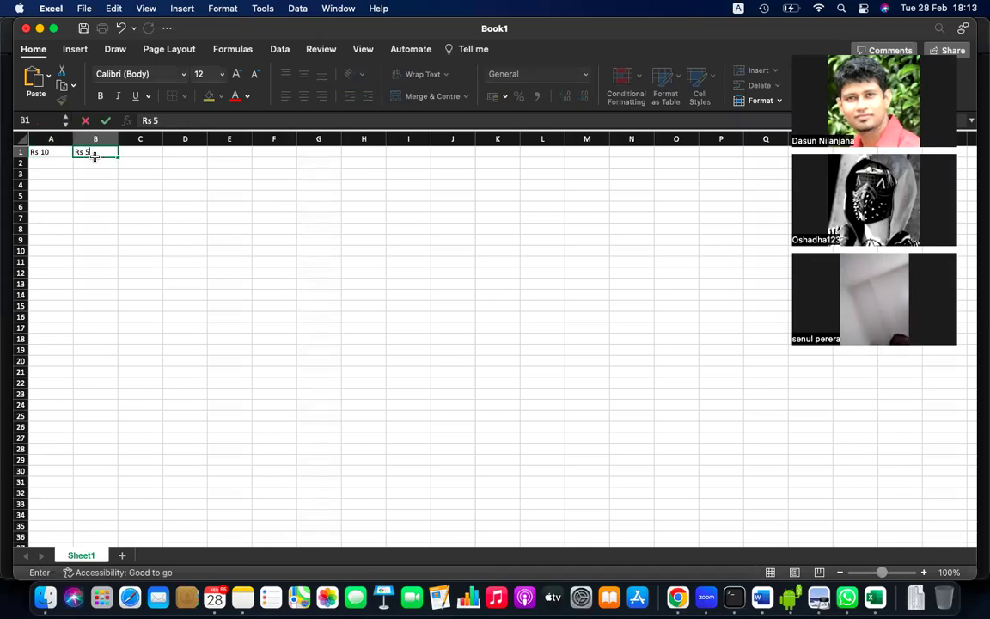
{"action": "left_click", "coordinate": [96, 155]}
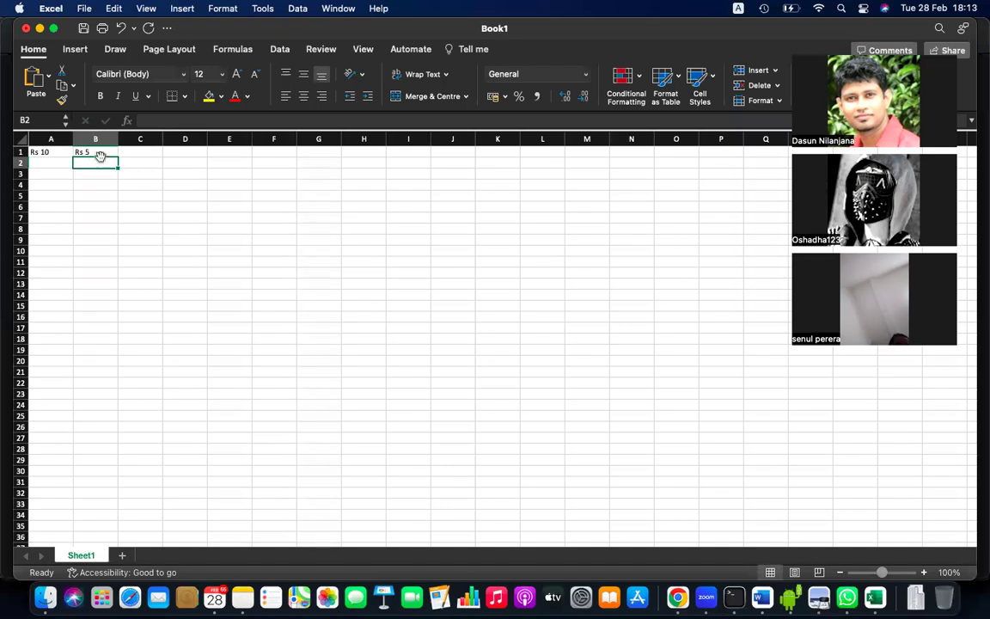
Build the formula =A1+B1 in C1, which returns #VALUE!
{"action": "left_click", "coordinate": [140, 150]}
{"action": "type", "text": "="}
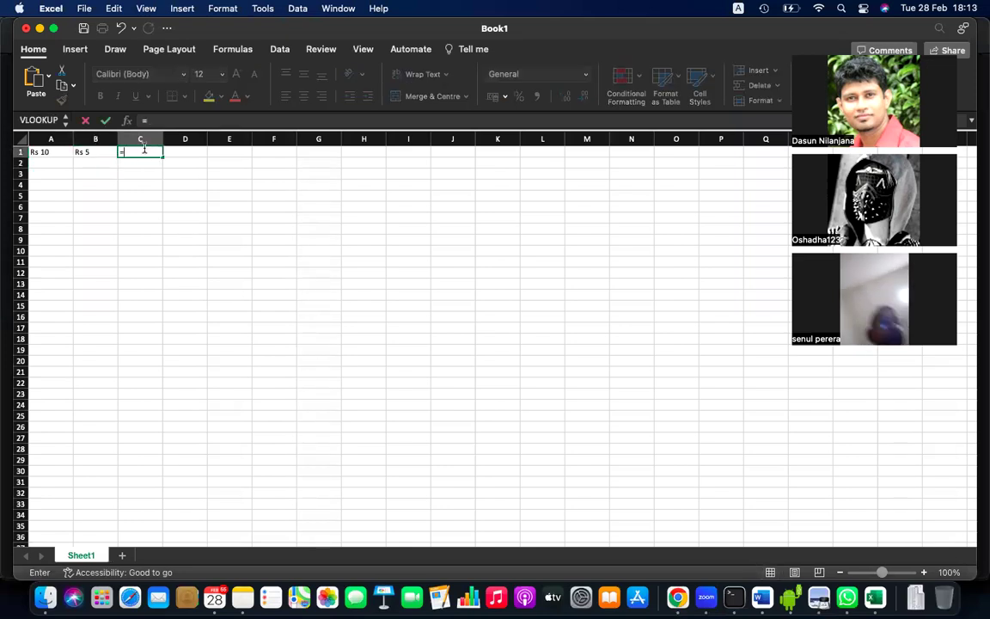
{"action": "left_click", "coordinate": [51, 151]}
{"action": "type", "text": "+"}
{"action": "left_click", "coordinate": [108, 152]}
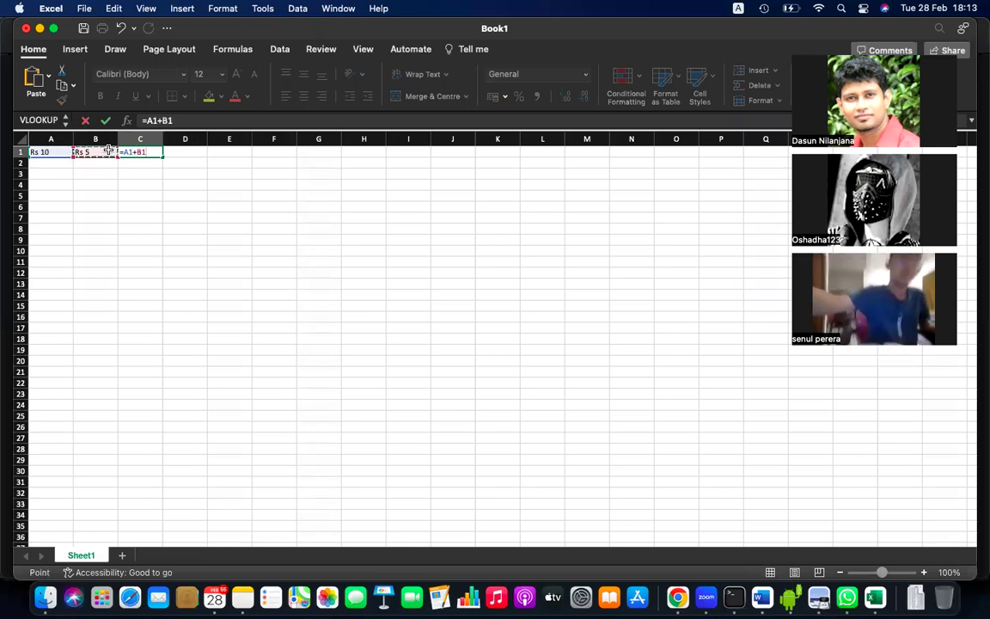
{"action": "key", "text": "Return"}
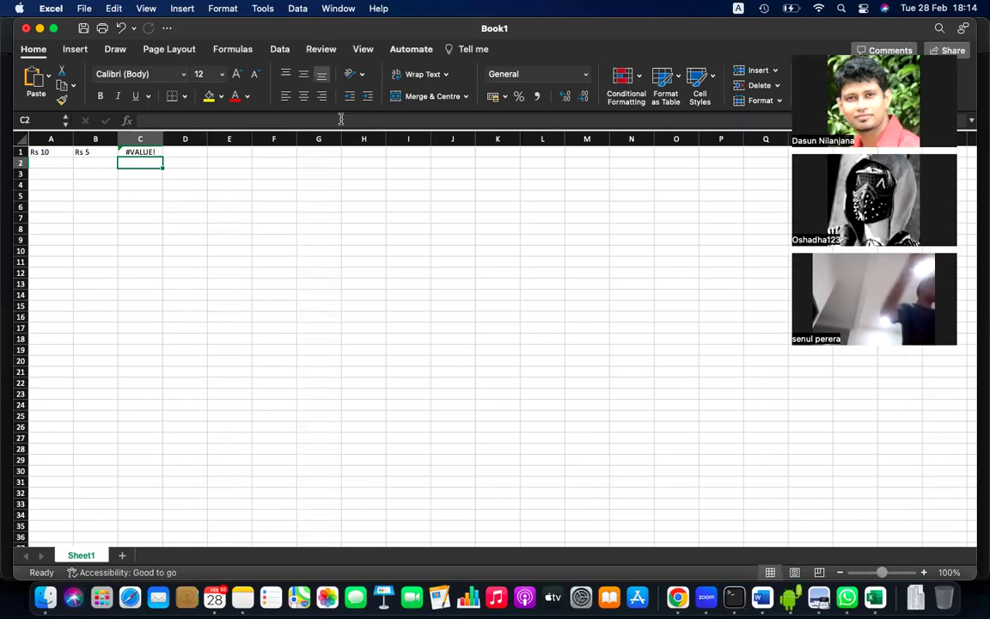
Enter the plain numbers 10 in A2 and 5 in B2
{"action": "left_click", "coordinate": [65, 163]}
{"action": "type", "text": "10"}
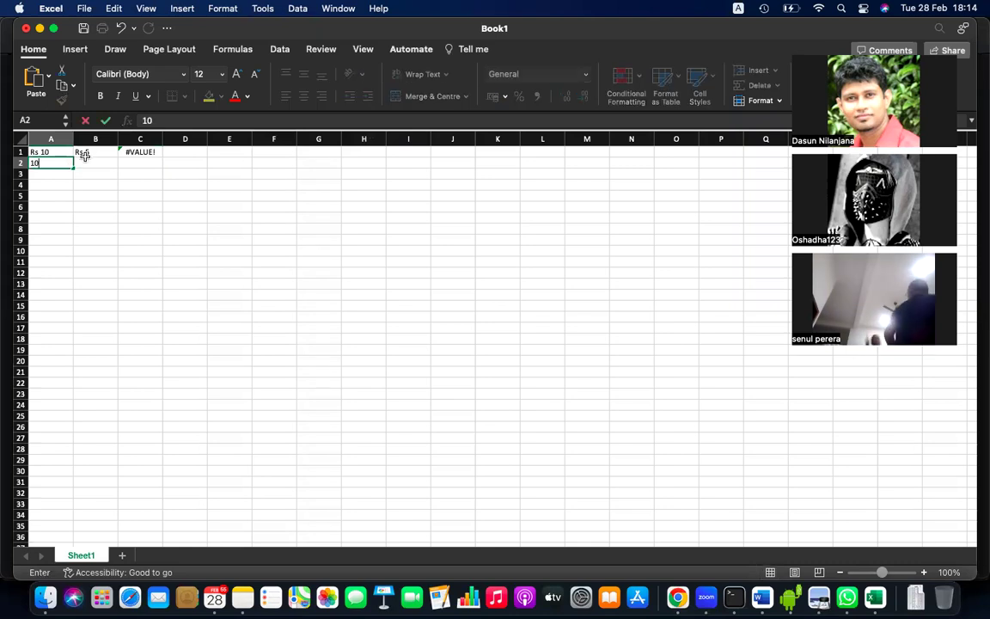
{"action": "left_click", "coordinate": [99, 163]}
{"action": "type", "text": "5"}
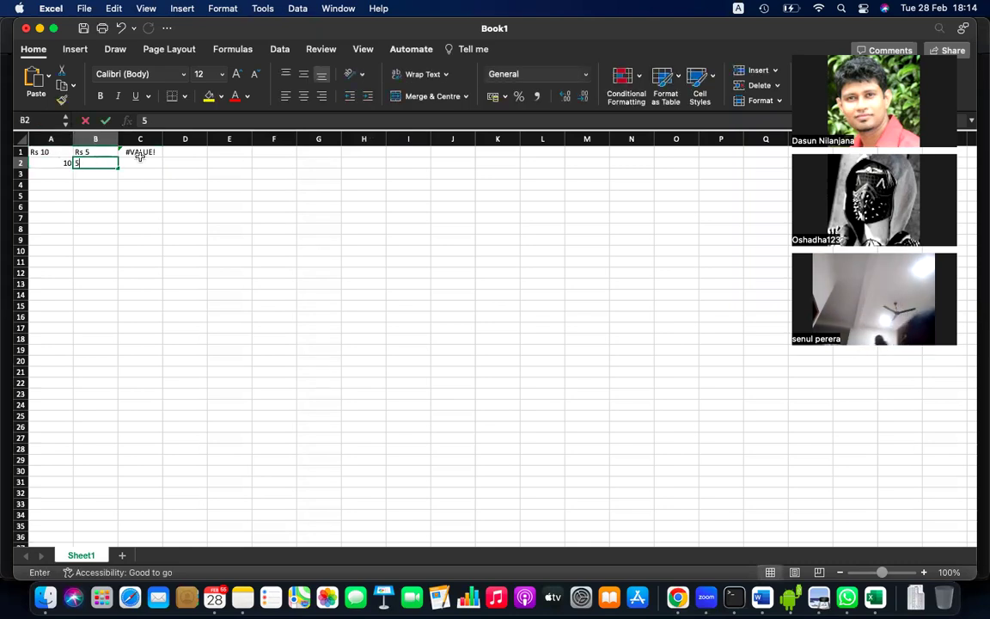
Copy the C1 formula into C2 so it becomes =A2+B2 and returns 15
{"action": "left_click", "coordinate": [147, 155]}
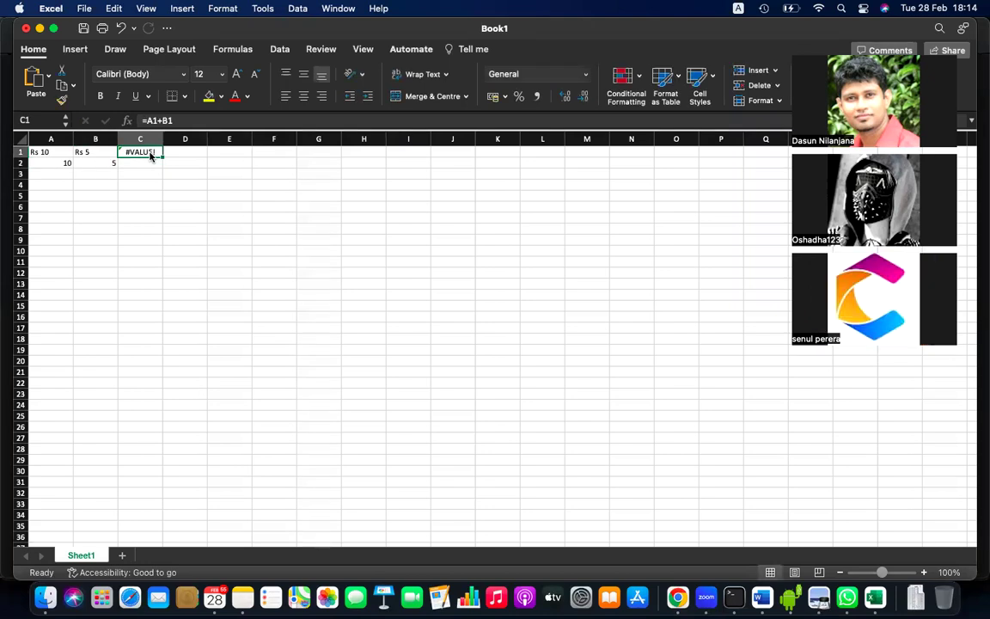
{"action": "key", "text": "super+c"}
{"action": "left_click", "coordinate": [152, 163]}
{"action": "key", "text": "super+v"}
{"action": "key", "text": "Escape"}
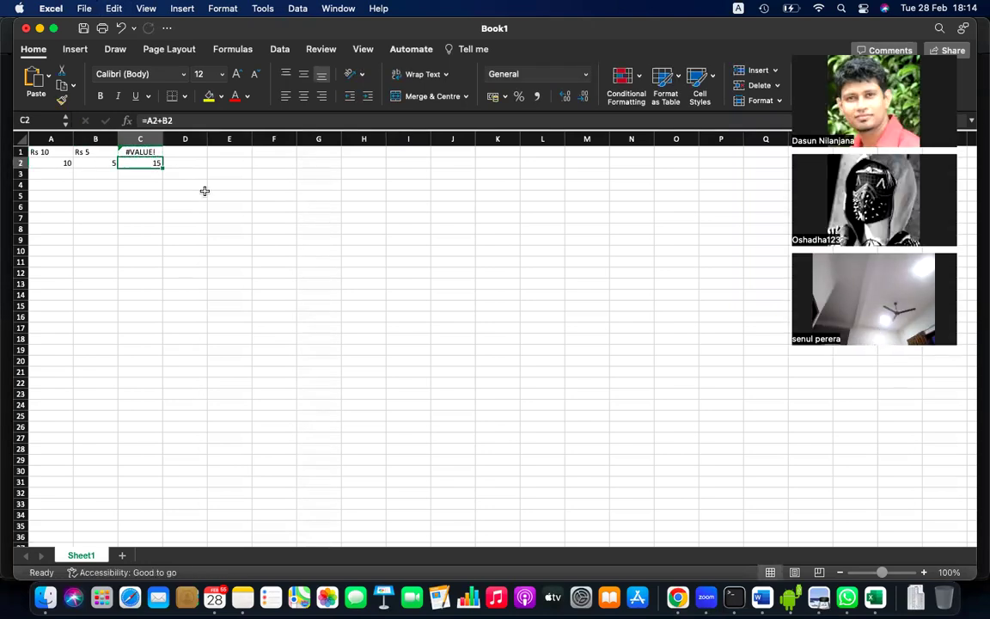
{"action": "left_click", "coordinate": [48, 162]}
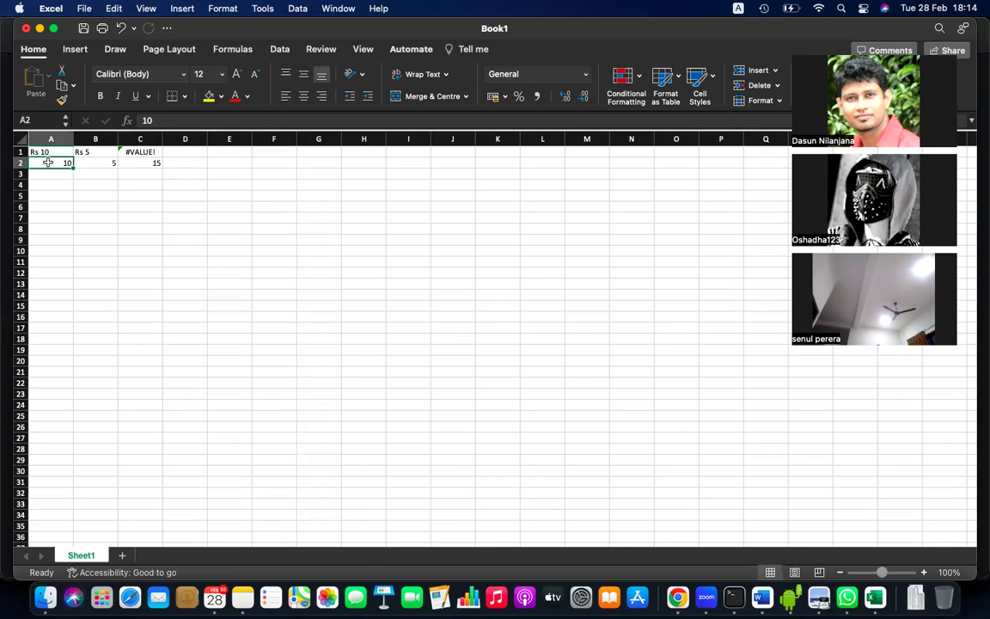
{"action": "left_click", "coordinate": [583, 73]}
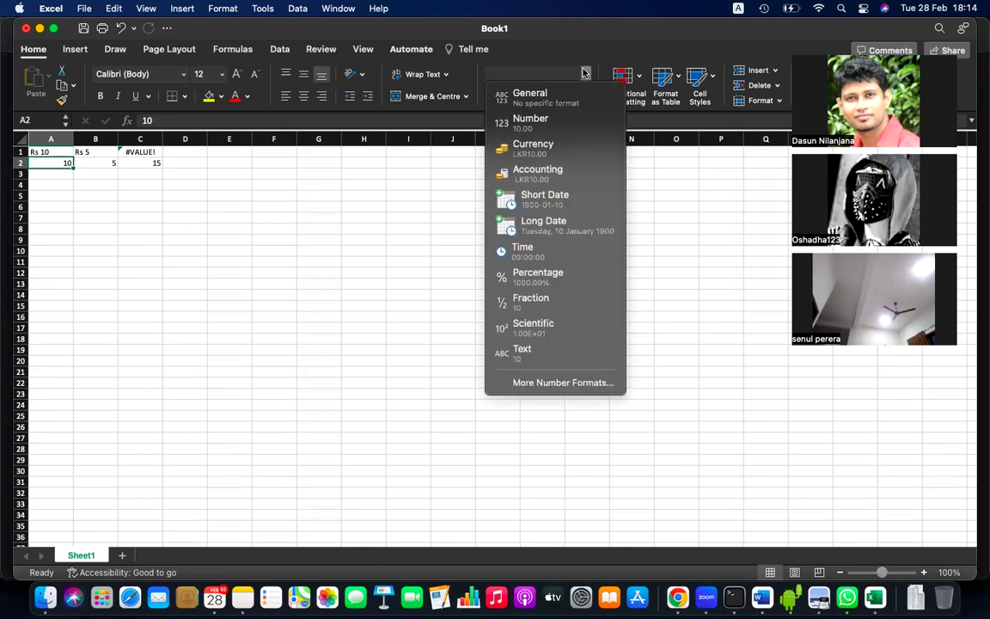
Give A2 Currency format and paint it onto B2:C2, showing LKR10.00, LKR5.00 and LKR15.00
{"action": "left_click", "coordinate": [563, 150]}
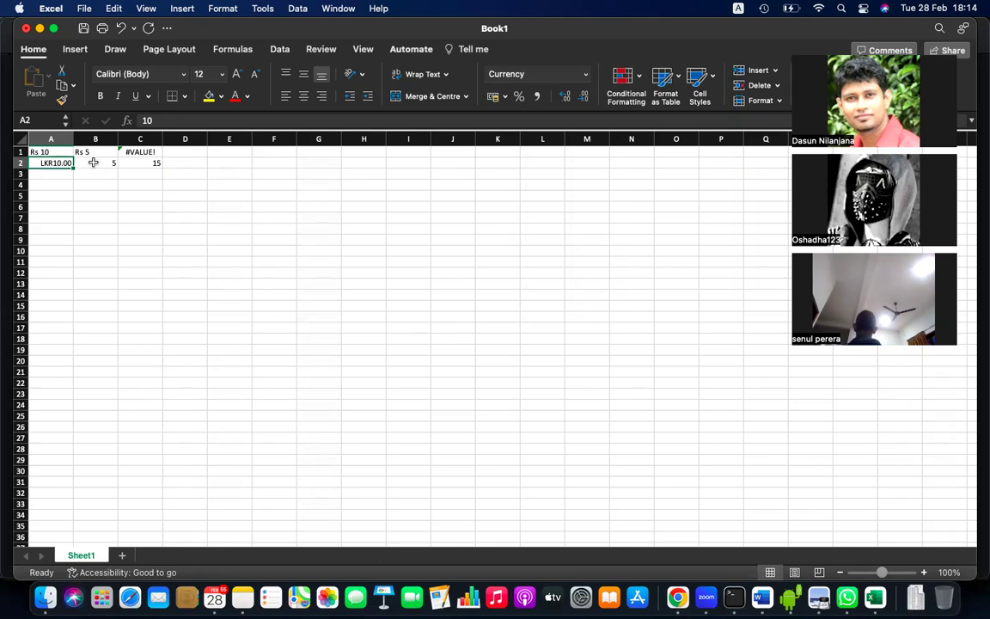
{"action": "left_click", "coordinate": [63, 103]}
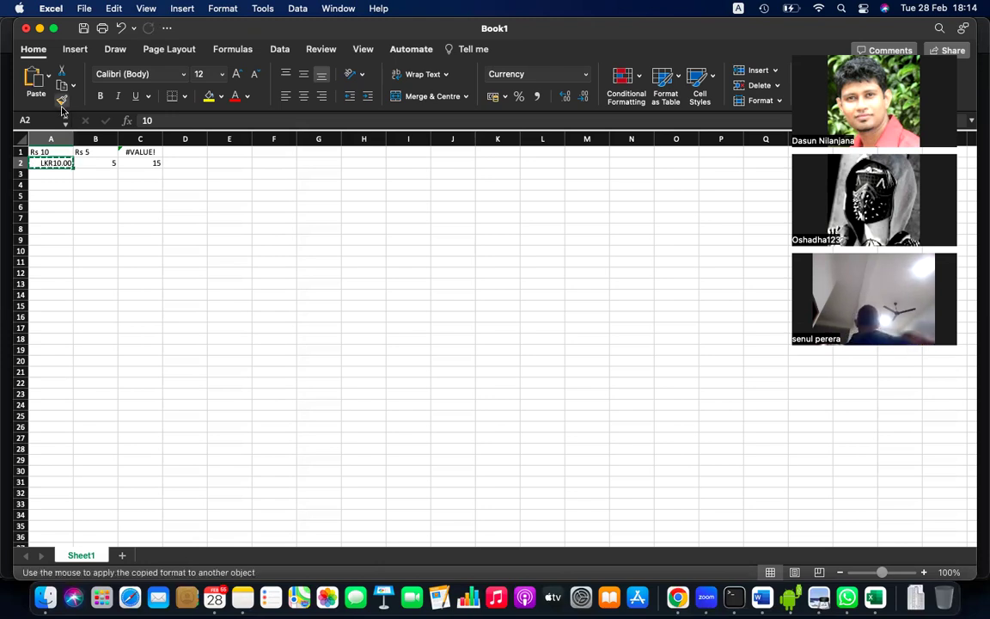
{"action": "left_click", "coordinate": [62, 101]}
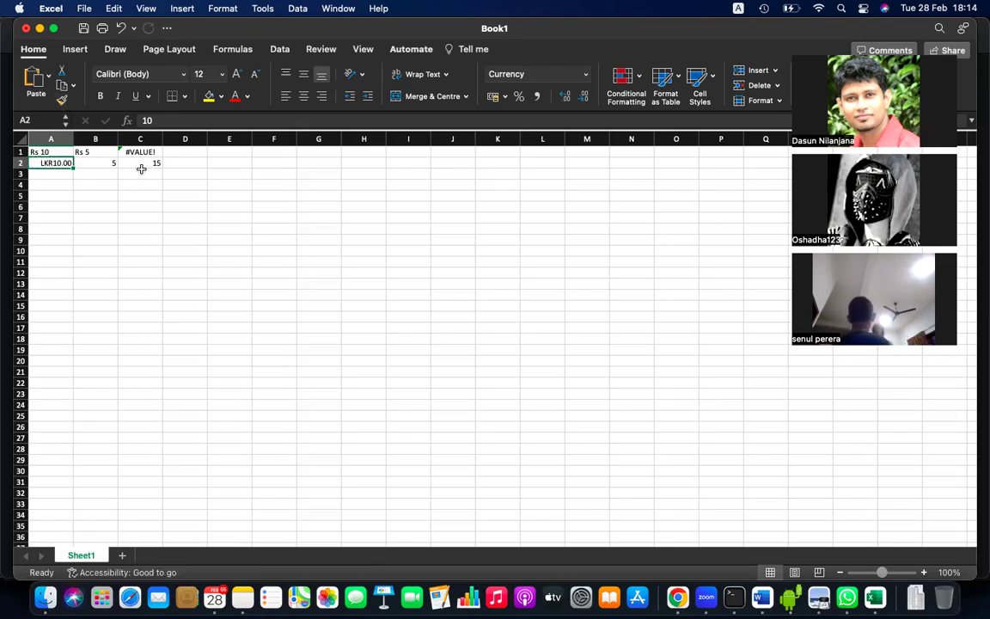
{"action": "left_click_drag", "start_coordinate": [153, 161], "coordinate": [96, 163]}
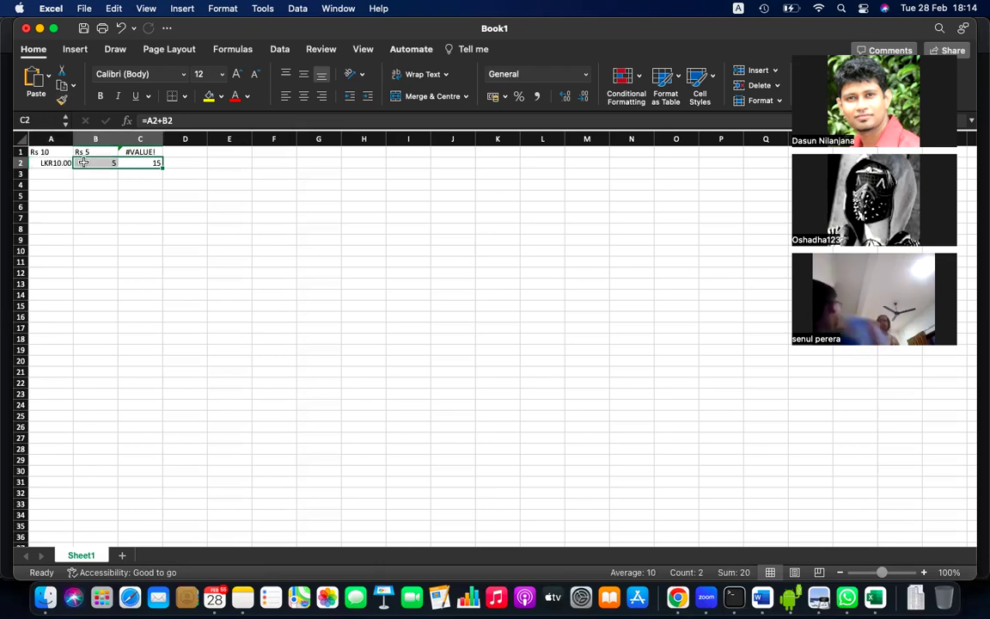
{"action": "left_click", "coordinate": [59, 162]}
{"action": "left_click", "coordinate": [62, 100]}
{"action": "left_click_drag", "start_coordinate": [94, 163], "coordinate": [144, 162]}
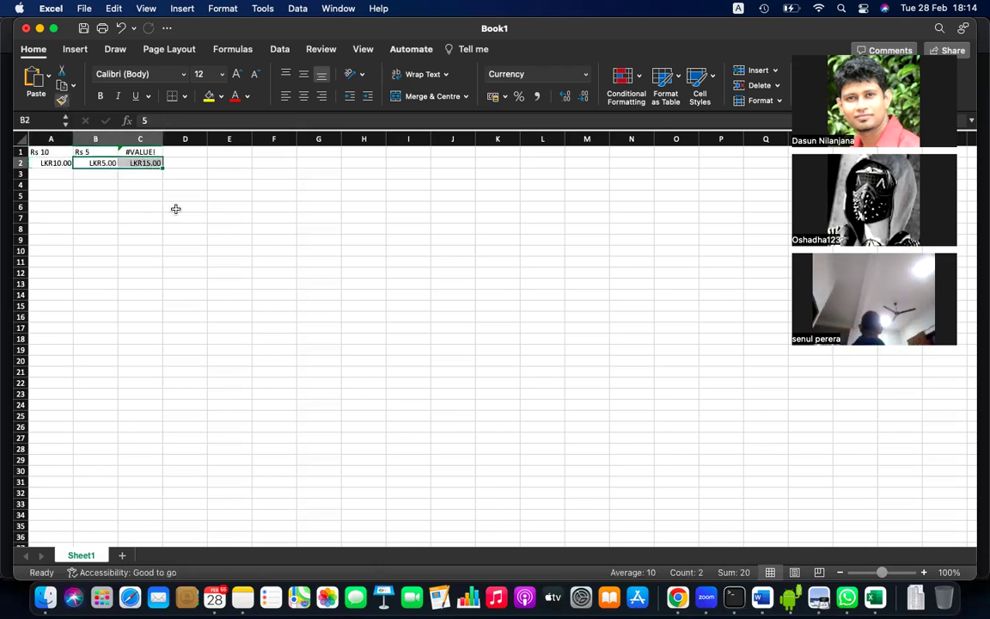
{"action": "left_click", "coordinate": [185, 229]}
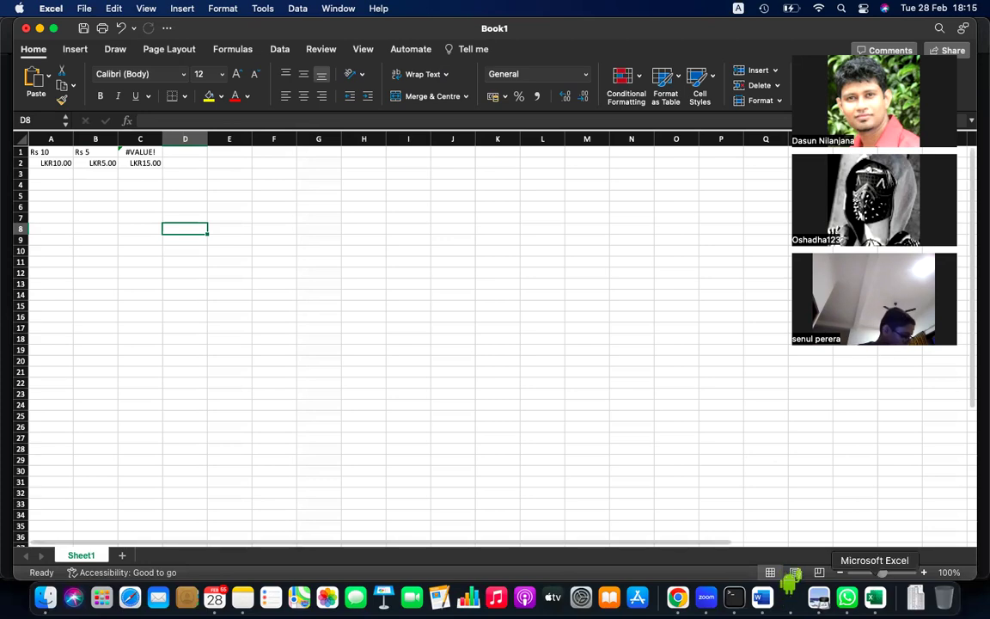
Bring the workbook PDF forward and scroll to the page 24 fill-handle instructions
{"action": "left_click", "coordinate": [818, 597]}
{"action": "scroll", "coordinate": [599, 414], "scroll_direction": "down", "scroll_amount": 3}
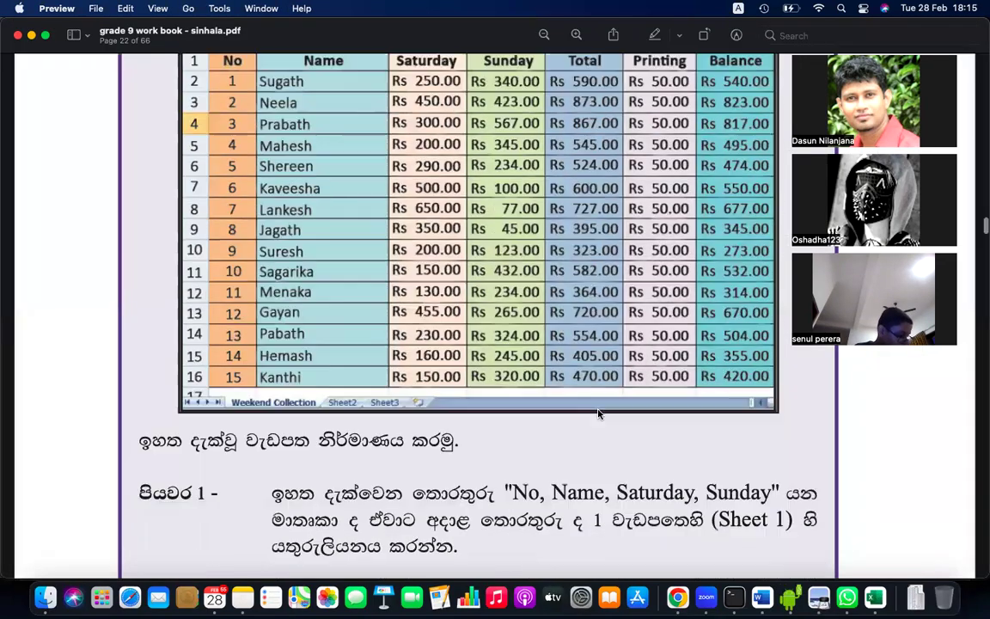
{"action": "scroll", "coordinate": [599, 414], "scroll_direction": "down", "scroll_amount": 5}
{"action": "scroll", "coordinate": [599, 414], "scroll_direction": "down", "scroll_amount": 7}
{"action": "scroll", "coordinate": [599, 414], "scroll_direction": "down", "scroll_amount": 5}
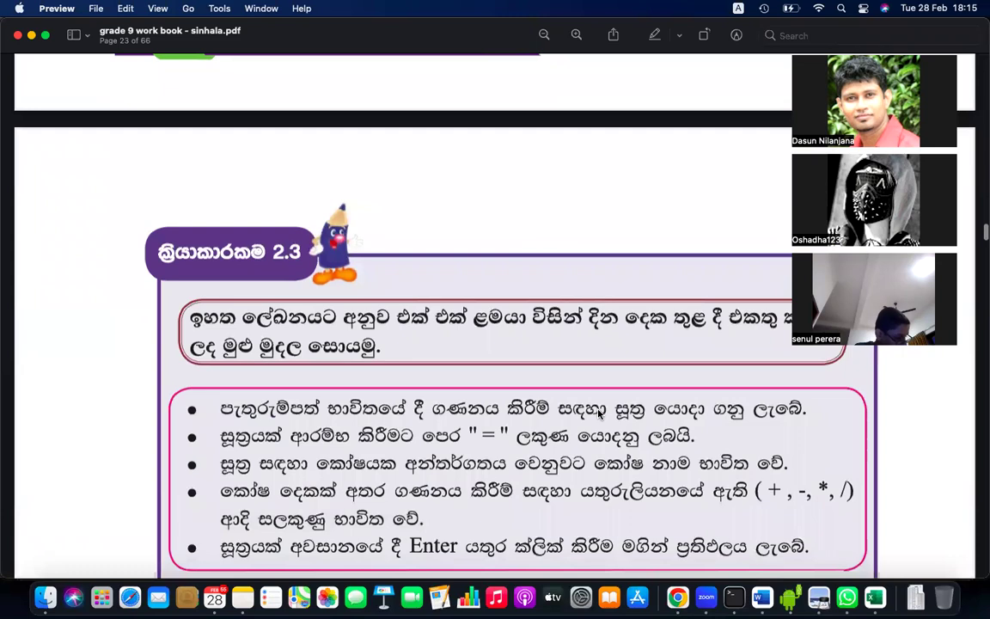
{"action": "scroll", "coordinate": [599, 414], "scroll_direction": "down", "scroll_amount": 2}
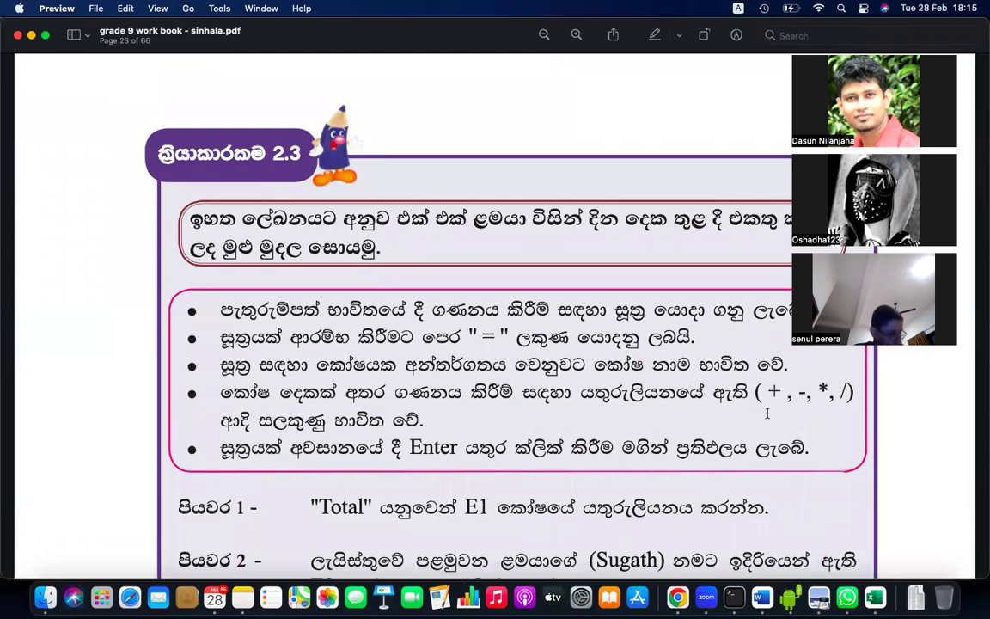
{"action": "scroll", "coordinate": [767, 414], "scroll_direction": "down", "scroll_amount": 3}
{"action": "scroll", "coordinate": [768, 413], "scroll_direction": "down", "scroll_amount": 5}
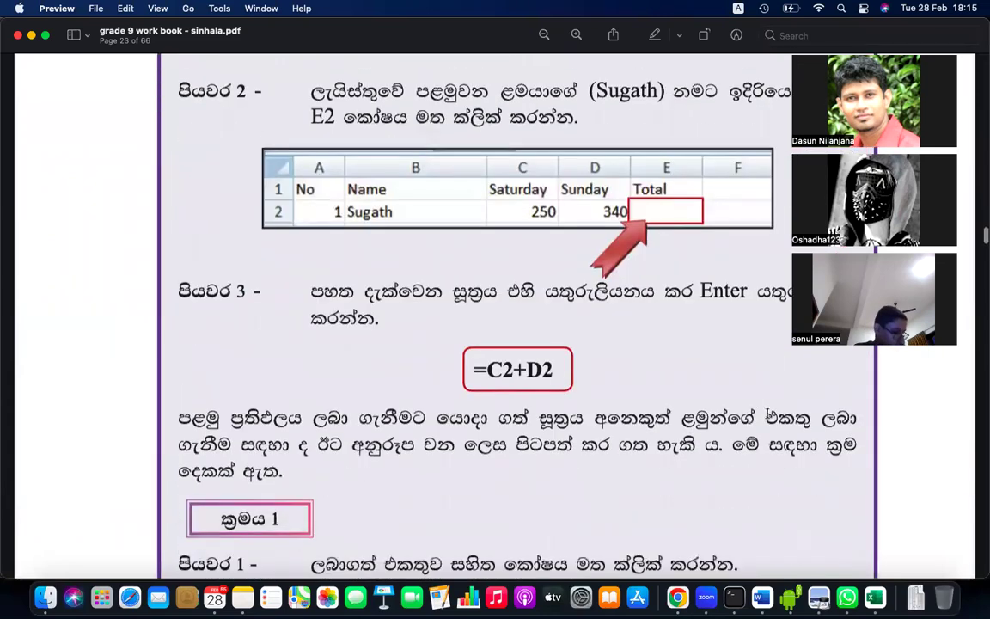
{"action": "scroll", "coordinate": [767, 413], "scroll_direction": "down", "scroll_amount": 4}
{"action": "scroll", "coordinate": [767, 413], "scroll_direction": "down", "scroll_amount": 5}
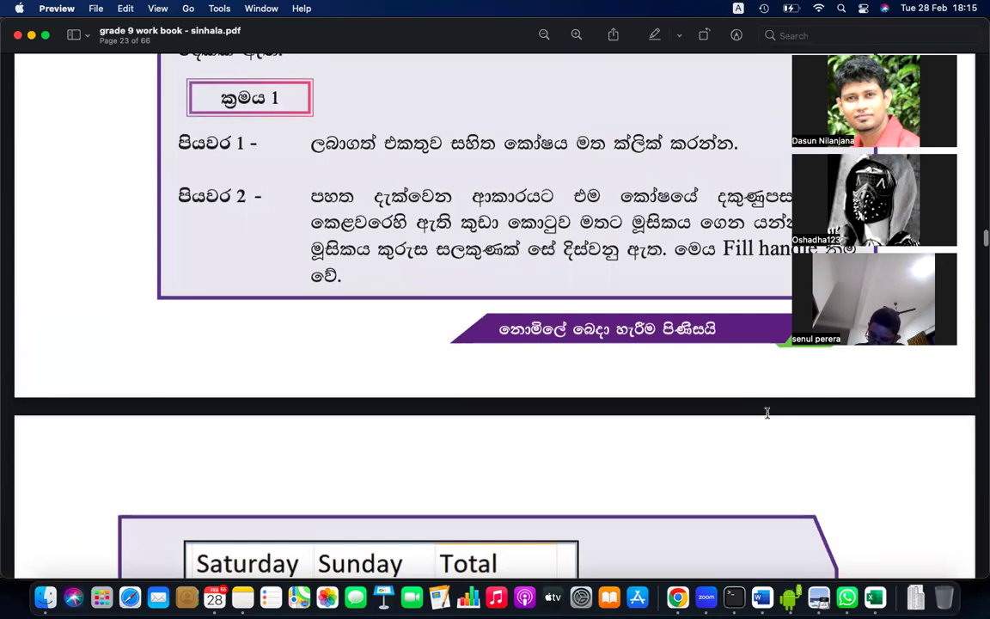
{"action": "scroll", "coordinate": [767, 413], "scroll_direction": "down", "scroll_amount": 5}
{"action": "scroll", "coordinate": [768, 413], "scroll_direction": "down", "scroll_amount": 5}
{"action": "scroll", "coordinate": [633, 204], "scroll_direction": "up", "scroll_amount": 1}
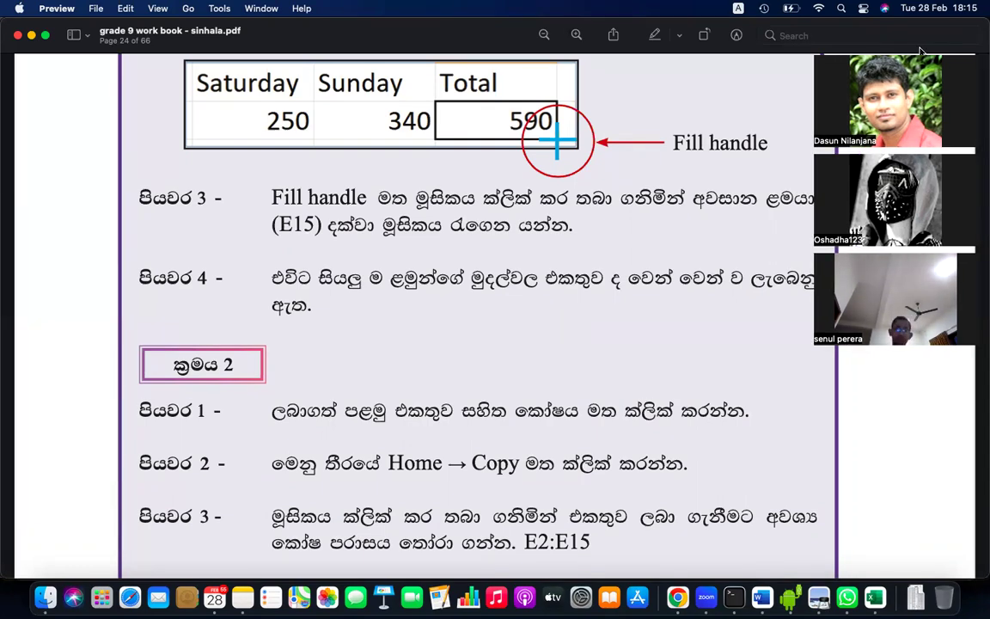
{"action": "scroll", "coordinate": [598, 173], "scroll_direction": "up", "scroll_amount": 1}
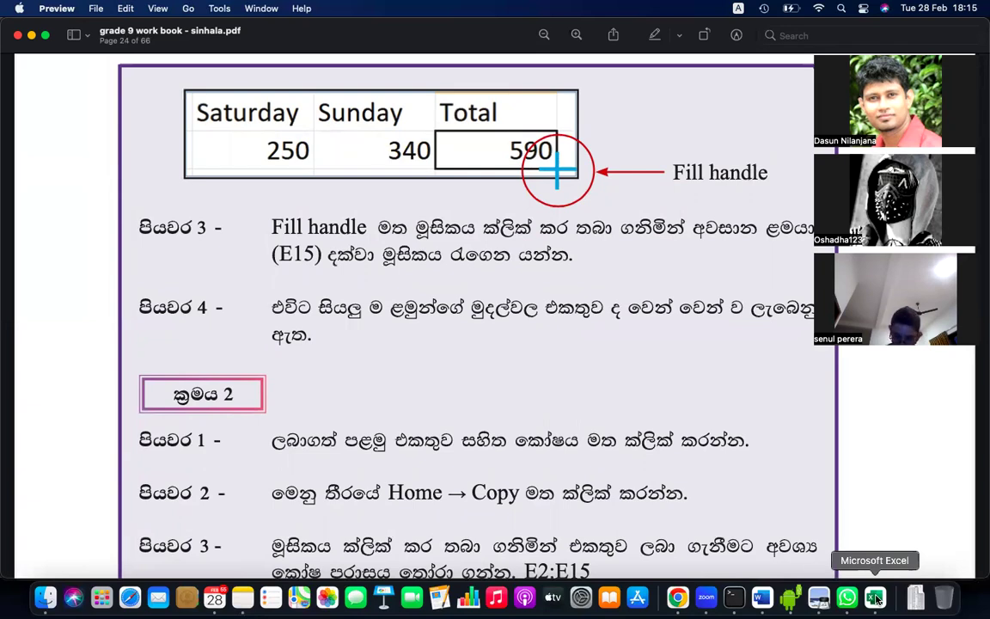
Zoom the sheet to about 291% and retitle A1:C1 as Saturday, Sunday and Total
{"action": "left_click", "coordinate": [874, 597]}
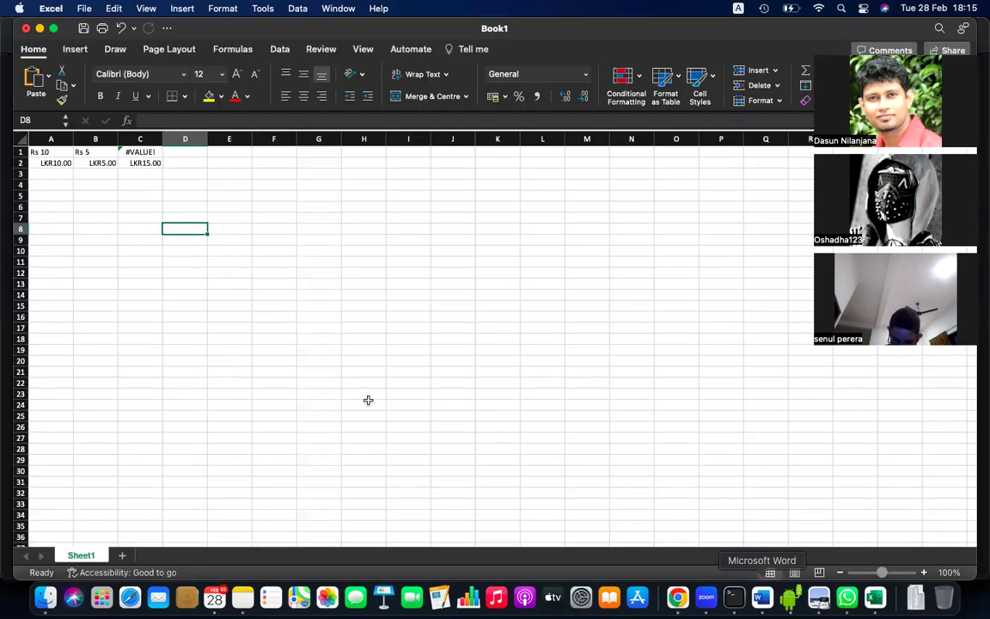
{"action": "left_click", "coordinate": [65, 153]}
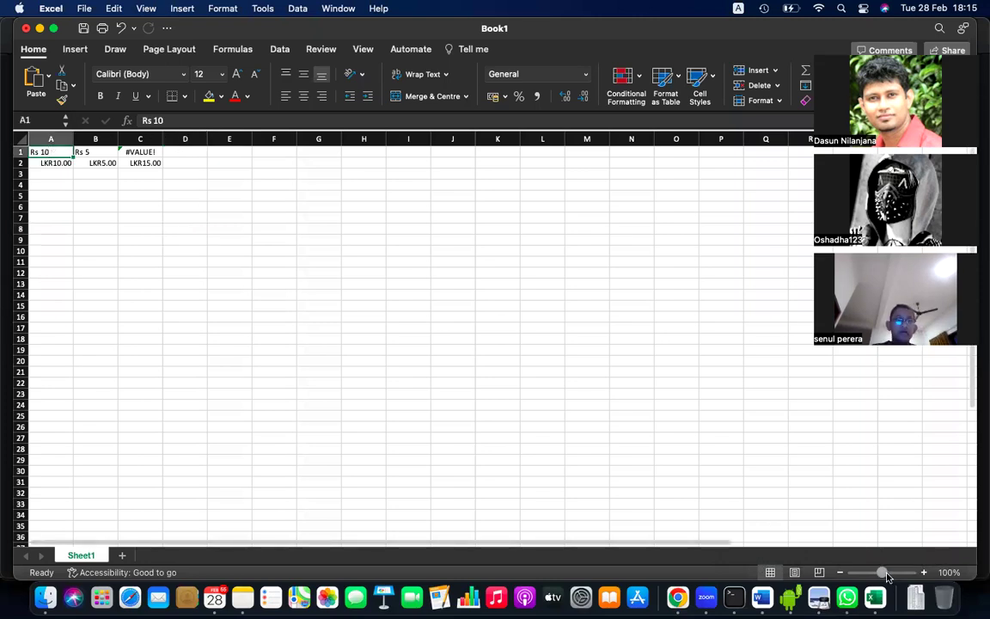
{"action": "left_click_drag", "start_coordinate": [886, 573], "coordinate": [899, 572]}
{"action": "type", "text": "Saturday"}
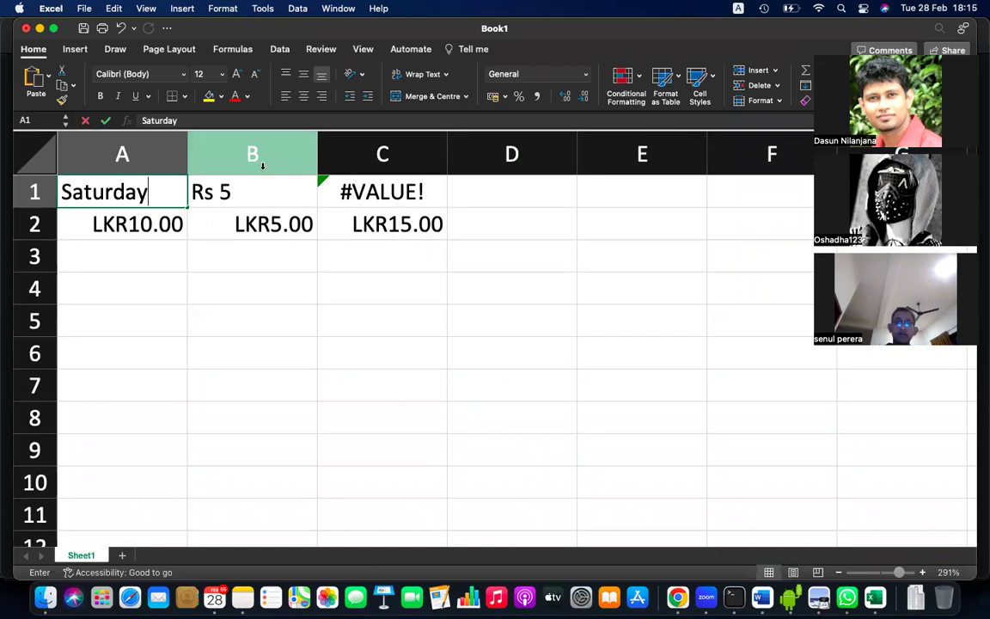
{"action": "key", "text": "Tab"}
{"action": "type", "text": "Sunday"}
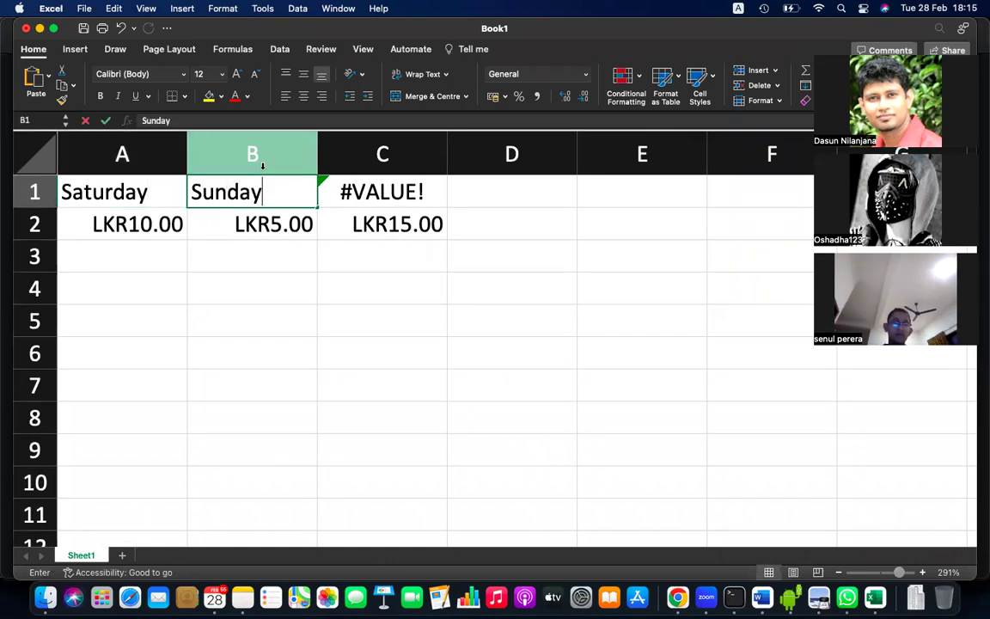
{"action": "key", "text": "Tab"}
{"action": "type", "text": "Totr"}
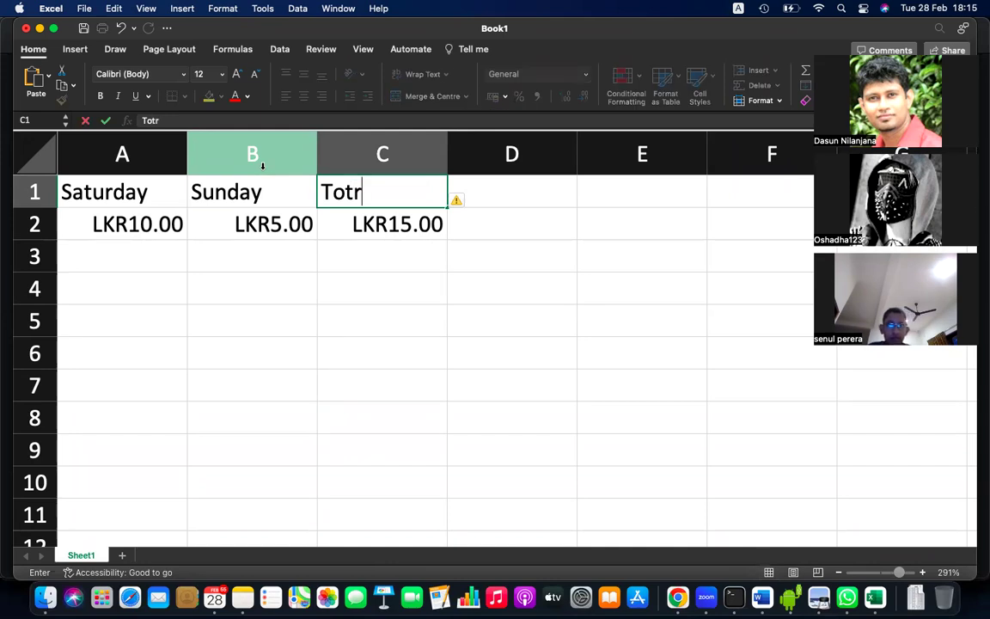
{"action": "key", "text": "BackSpace"}
{"action": "type", "text": "al"}
{"action": "key", "text": "Return"}
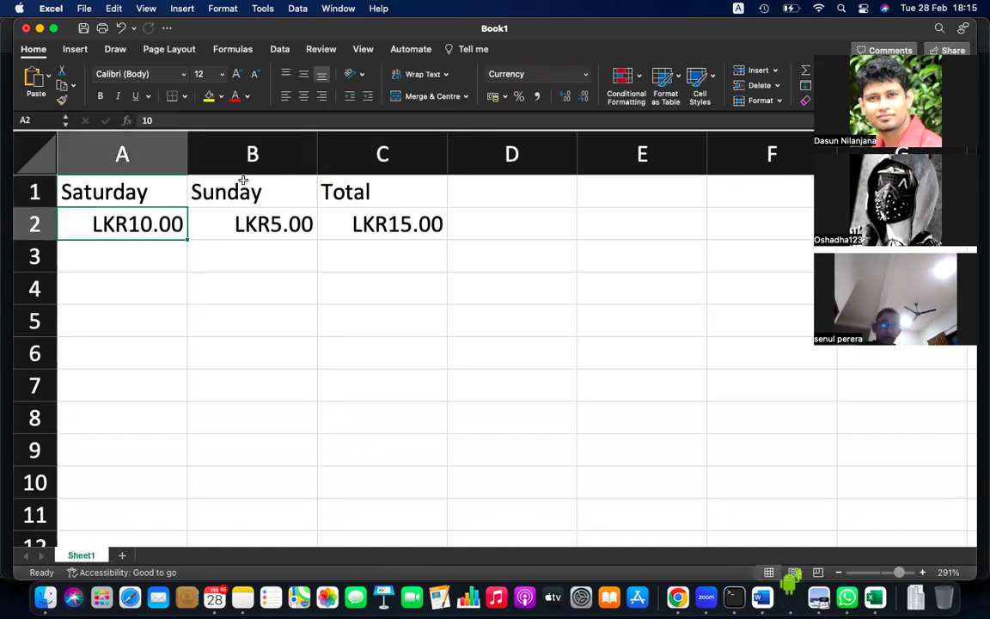
Enter row 2 as 890 and 99 with C2 cleared, and row 3 as 56 and 34
{"action": "type", "text": "89"}
{"action": "key", "text": "Tab"}
{"action": "type", "text": "89"}
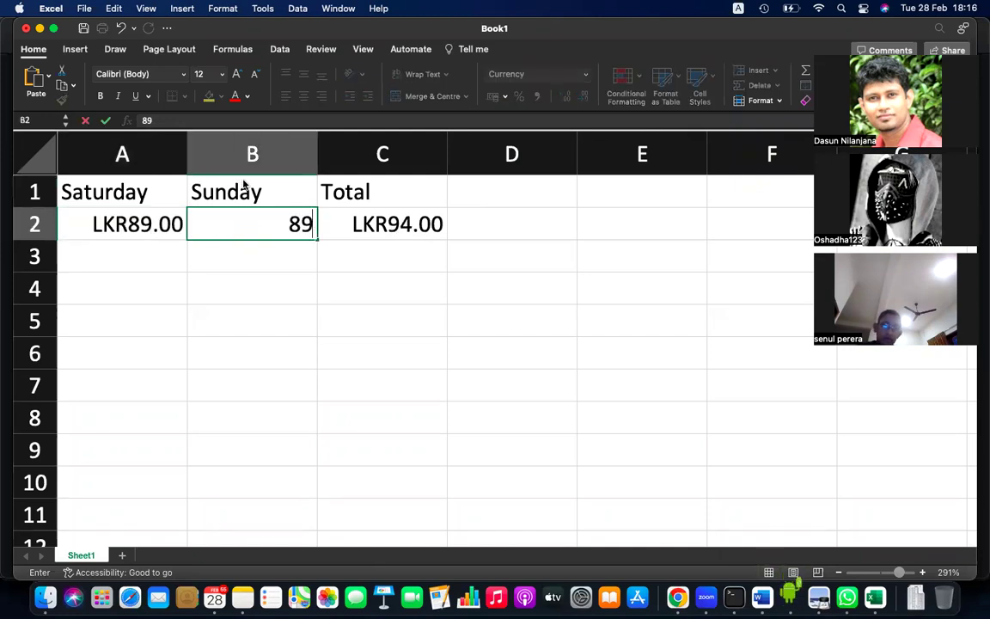
{"action": "key", "text": "Tab"}
{"action": "key", "text": "Delete"}
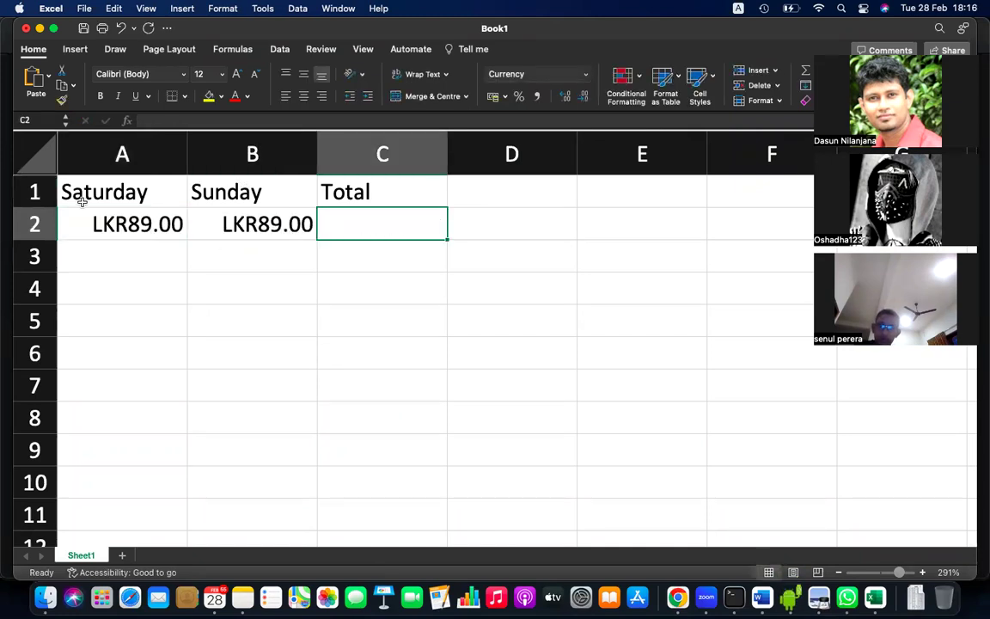
{"action": "left_click", "coordinate": [129, 206]}
{"action": "type", "text": "890"}
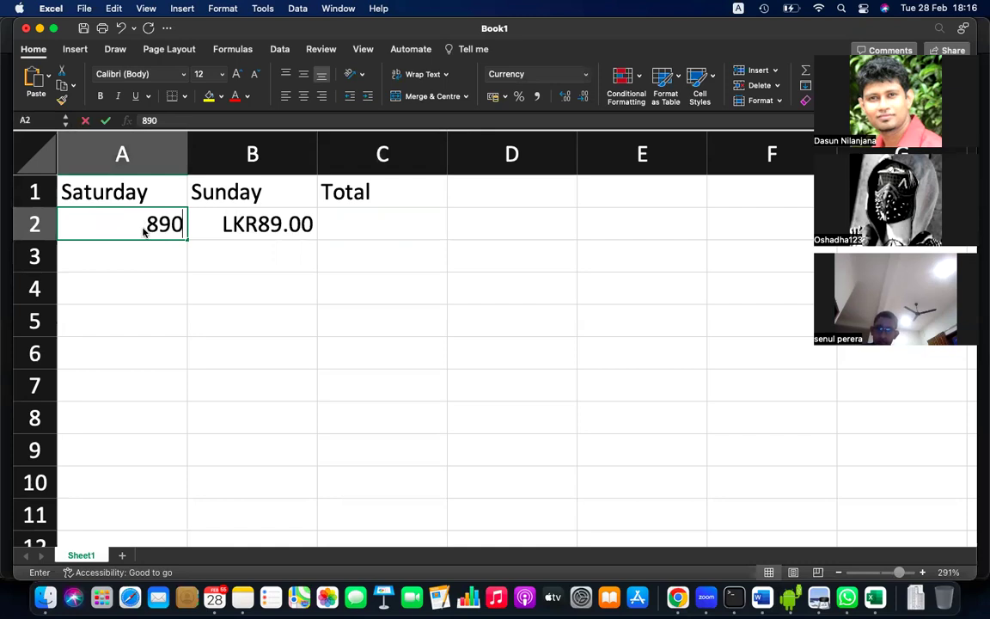
{"action": "key", "text": "Tab"}
{"action": "type", "text": "99"}
{"action": "key", "text": "Tab"}
{"action": "key", "text": "Down"}
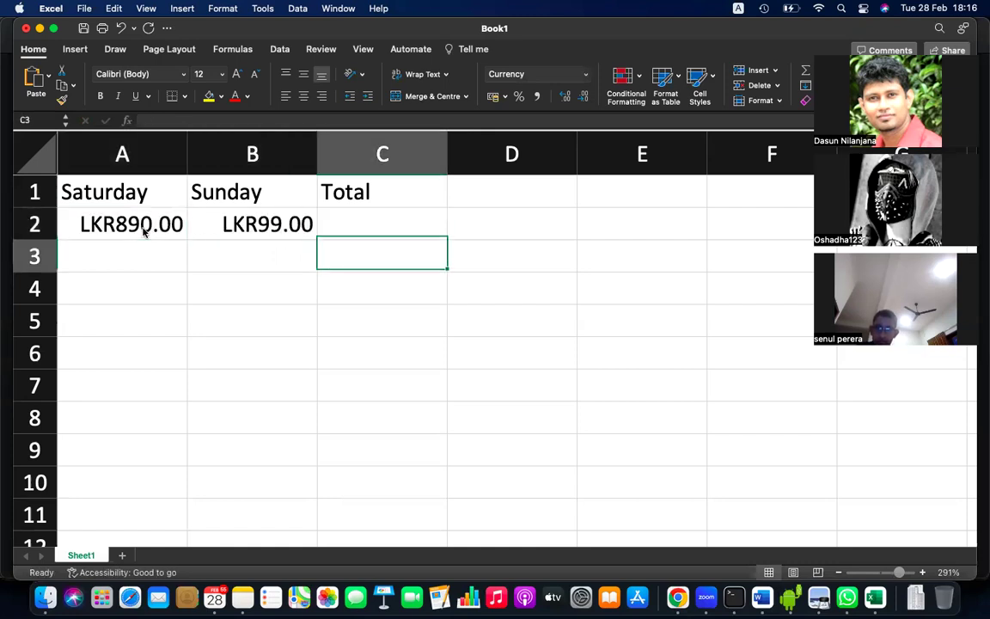
{"action": "key", "text": "Left"}
{"action": "key", "text": "Left"}
{"action": "type", "text": "56"}
{"action": "key", "text": "Tab"}
{"action": "type", "text": "34"}
{"action": "key", "text": "Tab"}
Fill rows 4–6 with Saturday/Sunday amounts 44/34, 56/86 and 768/45
{"action": "key", "text": "Down"}
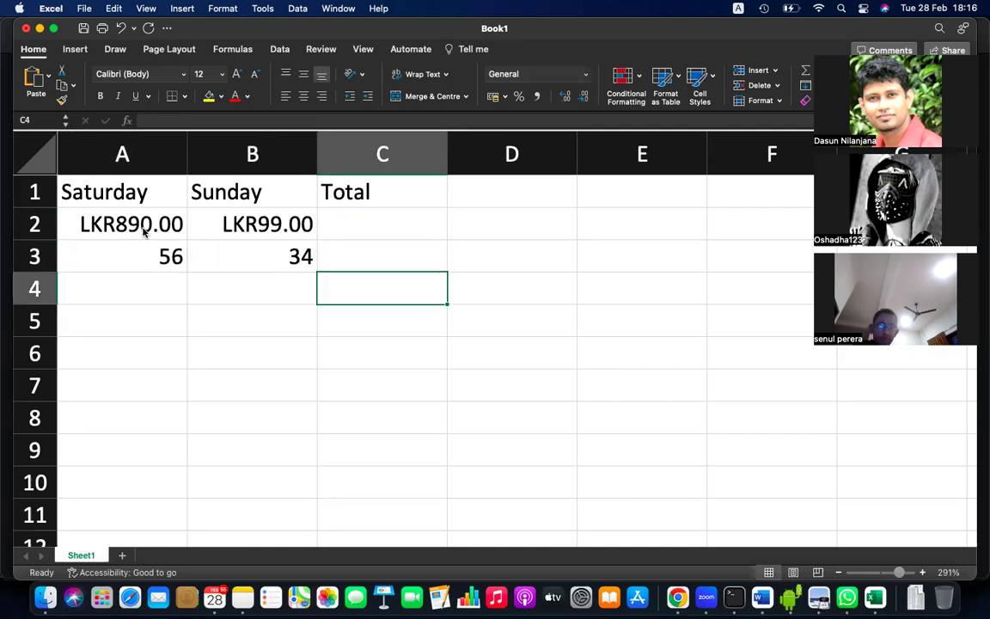
{"action": "key", "text": "Left"}
{"action": "type", "text": "34"}
{"action": "key", "text": "Left"}
{"action": "type", "text": "44"}
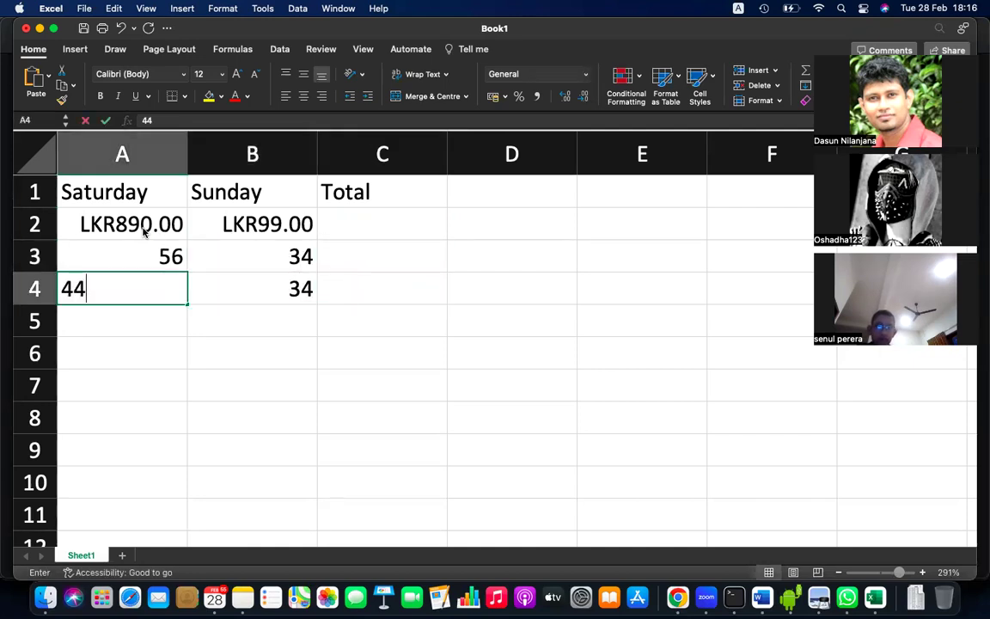
{"action": "key", "text": "Return"}
{"action": "type", "text": "56"}
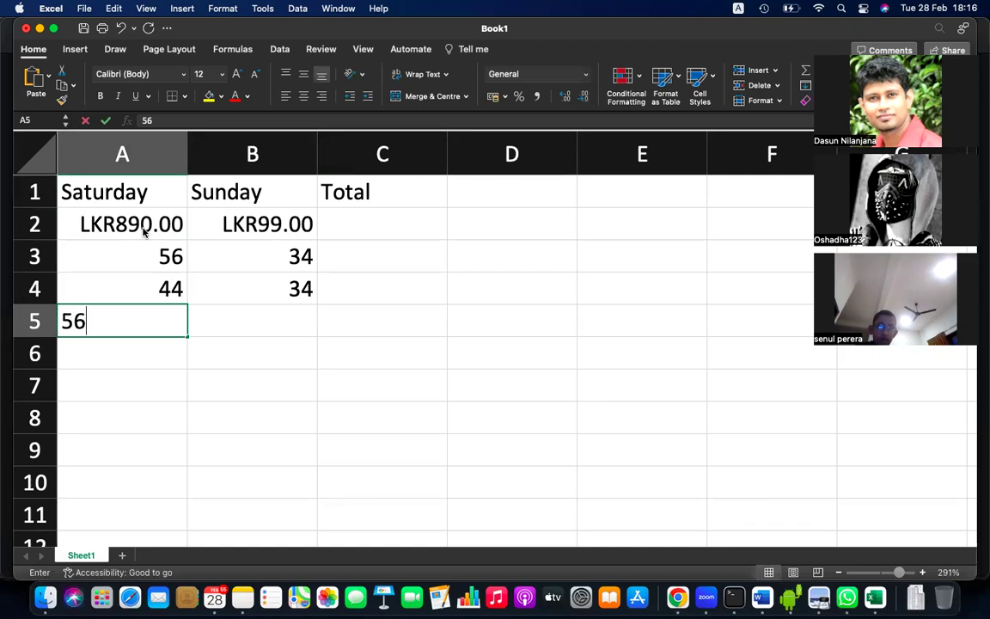
{"action": "key", "text": "Tab"}
{"action": "type", "text": "866"}
{"action": "key", "text": "BackSpace"}
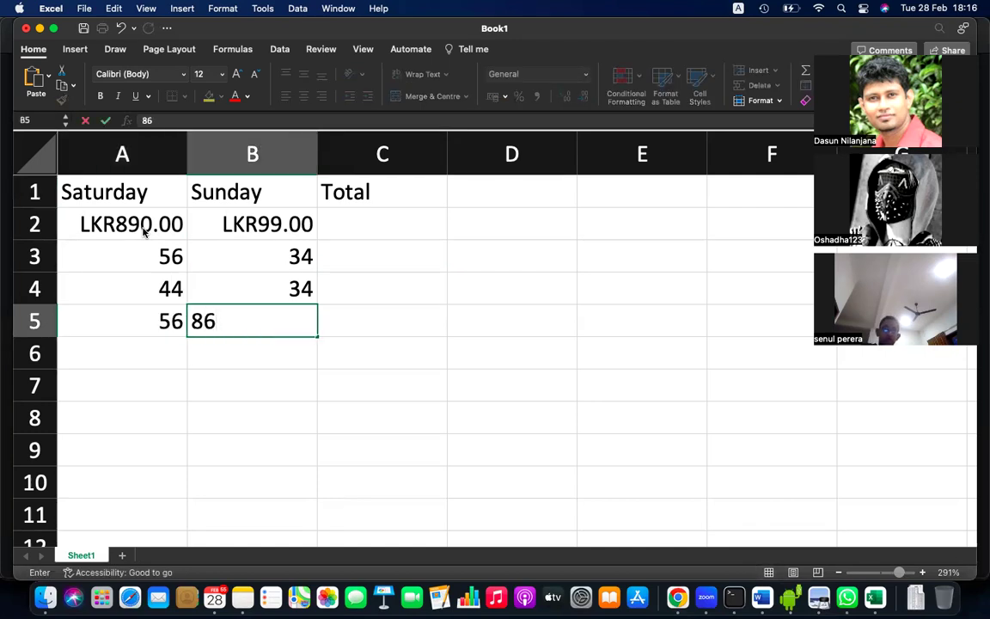
{"action": "key", "text": "Return"}
{"action": "type", "text": "768"}
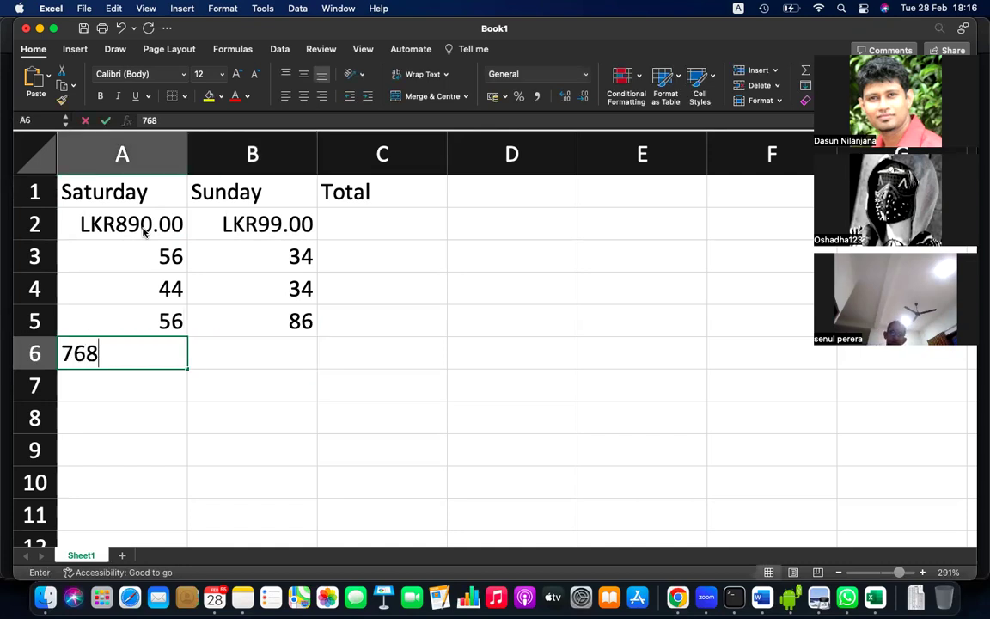
{"action": "key", "text": "Tab"}
{"action": "type", "text": "45"}
{"action": "key", "text": "Tab"}
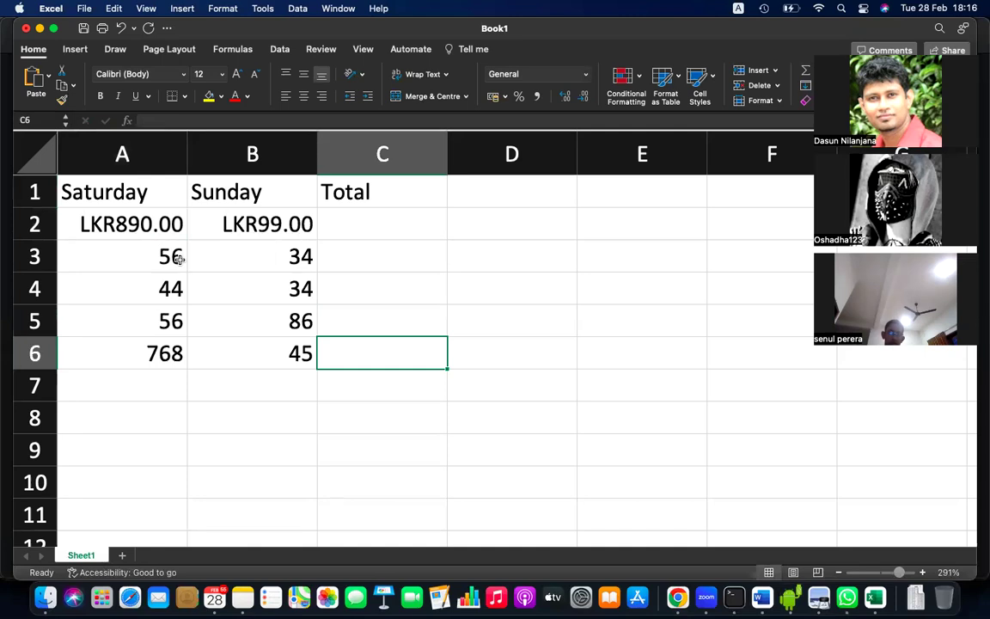
Apply the Currency number format to A2:B6 so the amounts show as LKR values
{"action": "left_click_drag", "start_coordinate": [137, 221], "coordinate": [259, 352]}
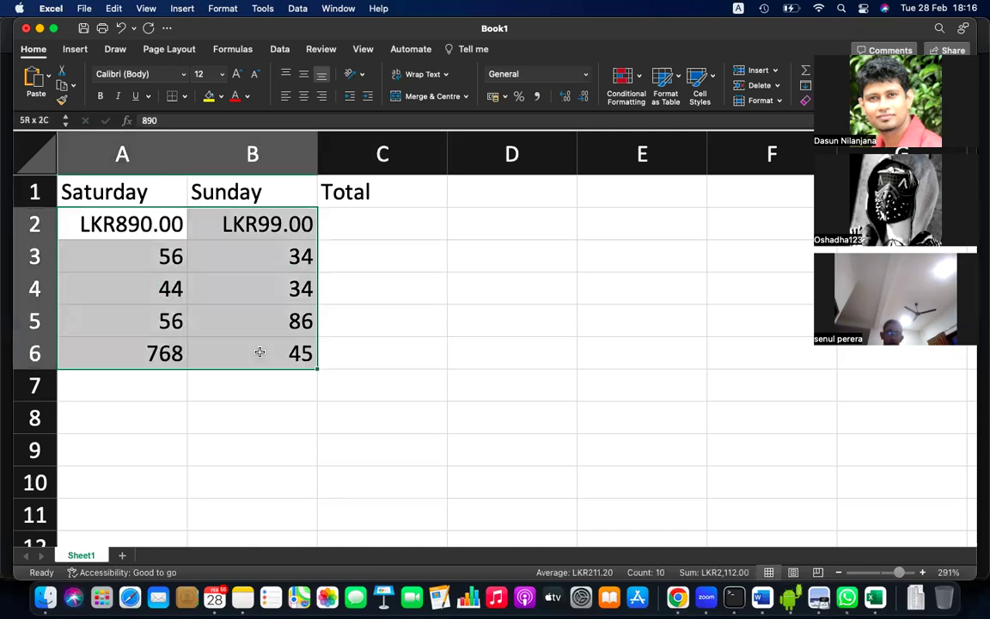
{"action": "left_click", "coordinate": [584, 75]}
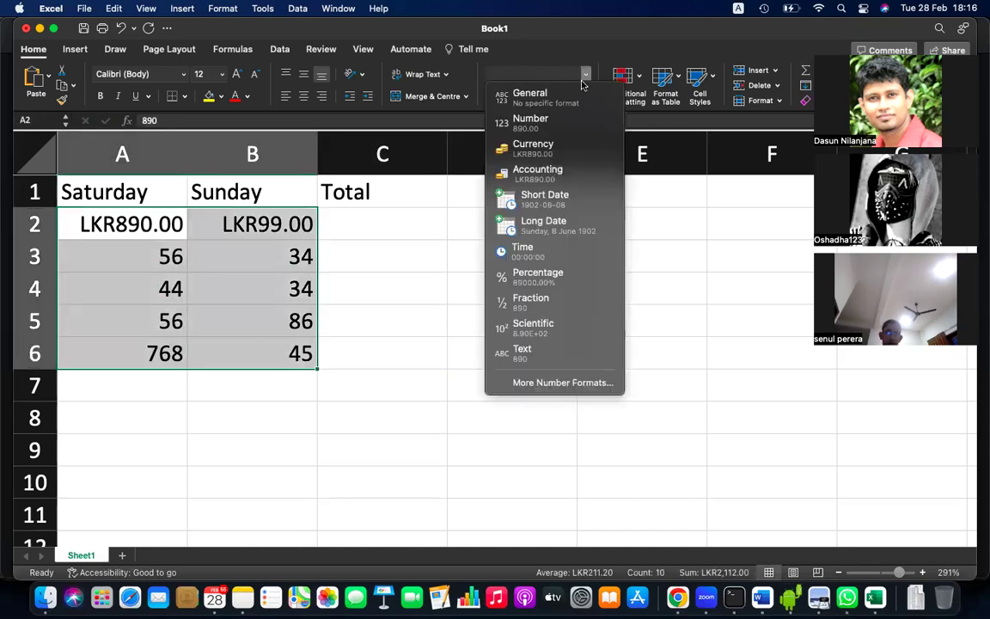
{"action": "left_click", "coordinate": [559, 150]}
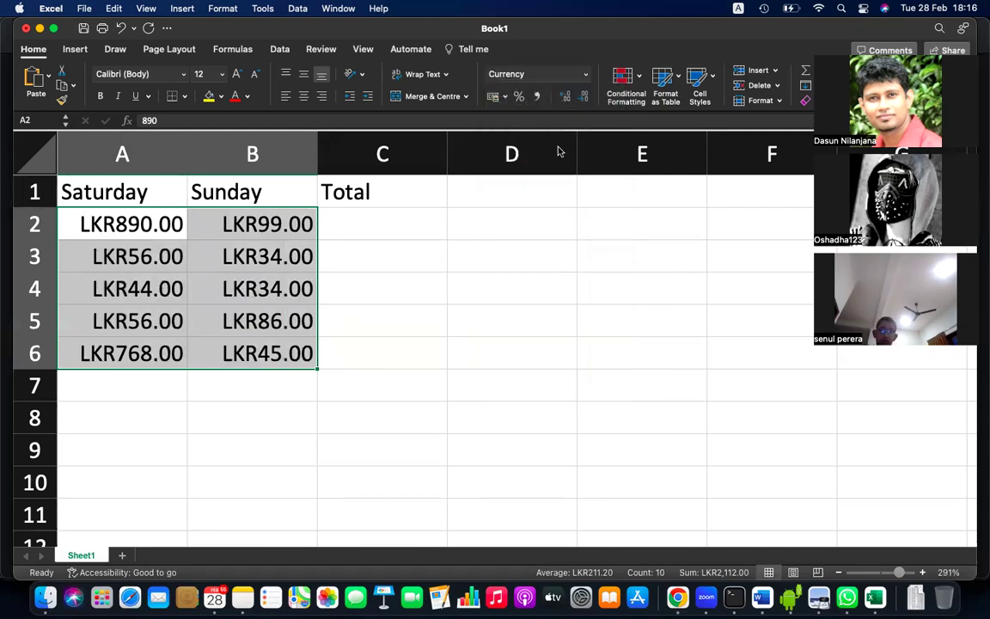
{"action": "left_click", "coordinate": [505, 97]}
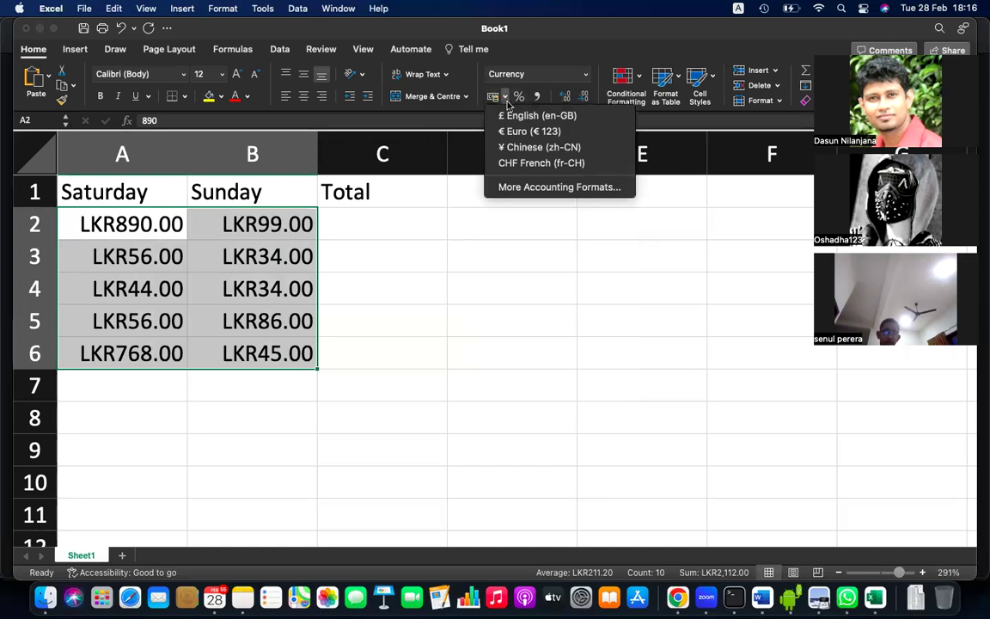
{"action": "left_click", "coordinate": [534, 189]}
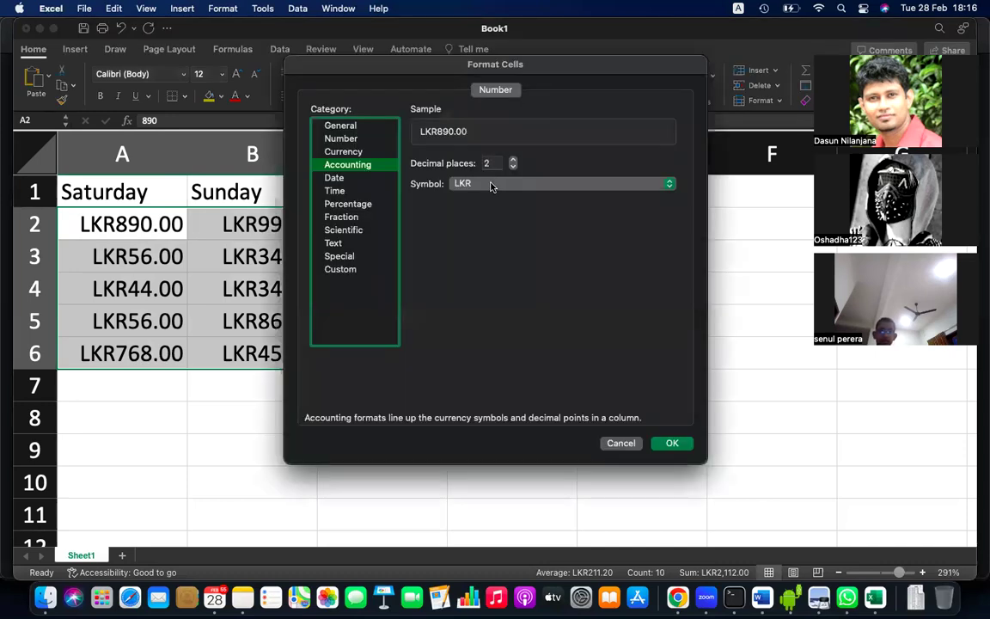
Choose the Rs. Tamil (ta-LK) symbol in the Accounting format and apply it to the amounts
{"action": "left_click", "coordinate": [492, 185]}
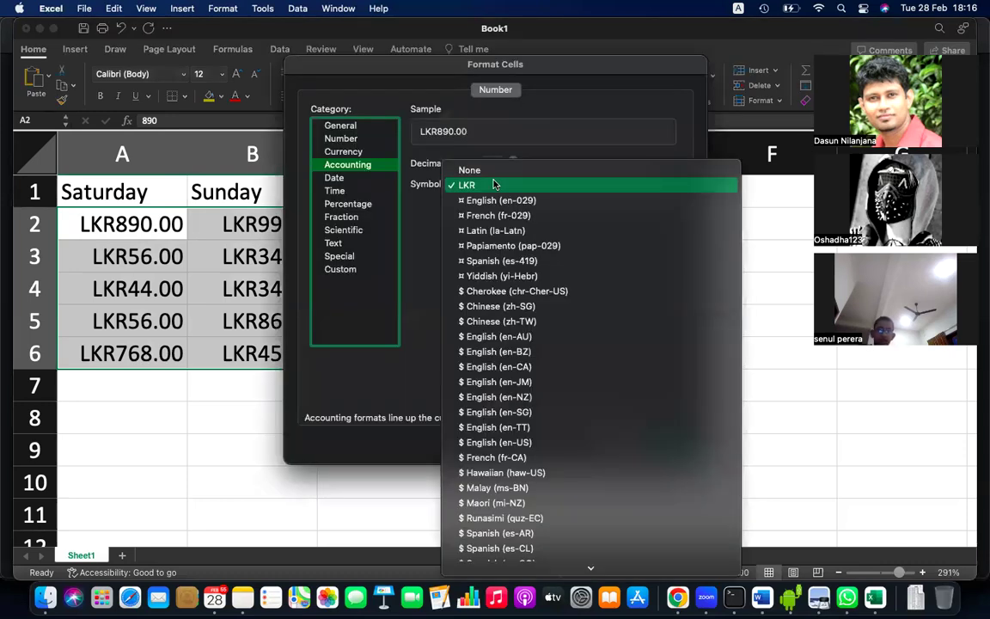
{"action": "key", "text": "ctrl+Up"}
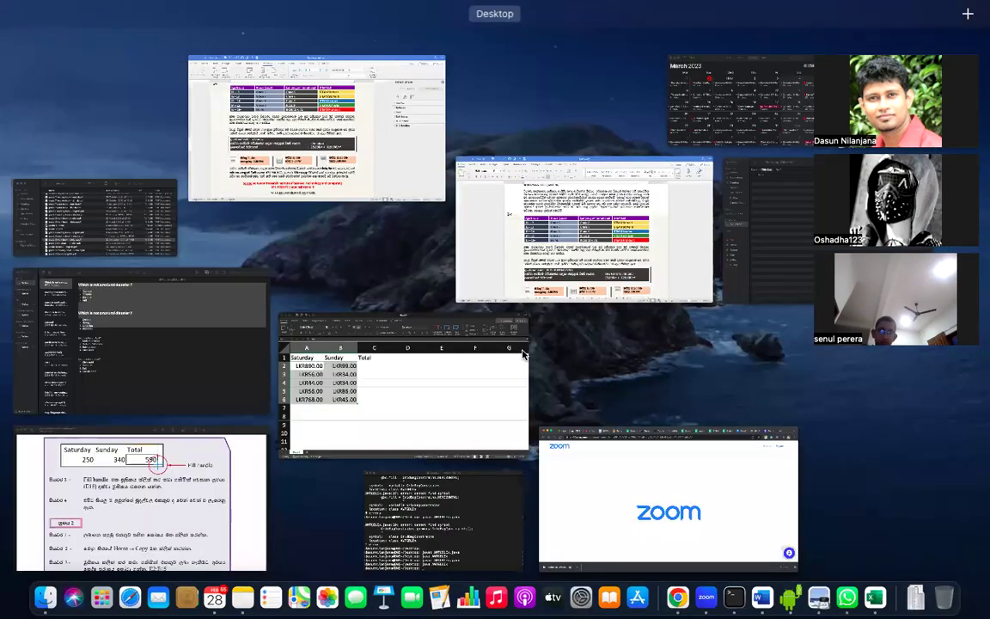
{"action": "left_click", "coordinate": [460, 378]}
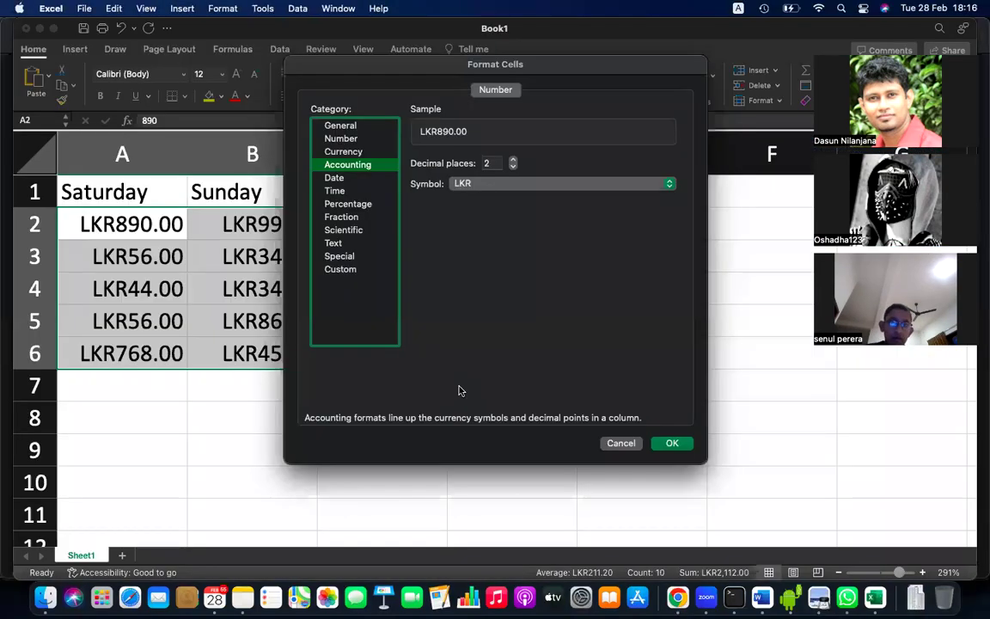
{"action": "left_click", "coordinate": [494, 184]}
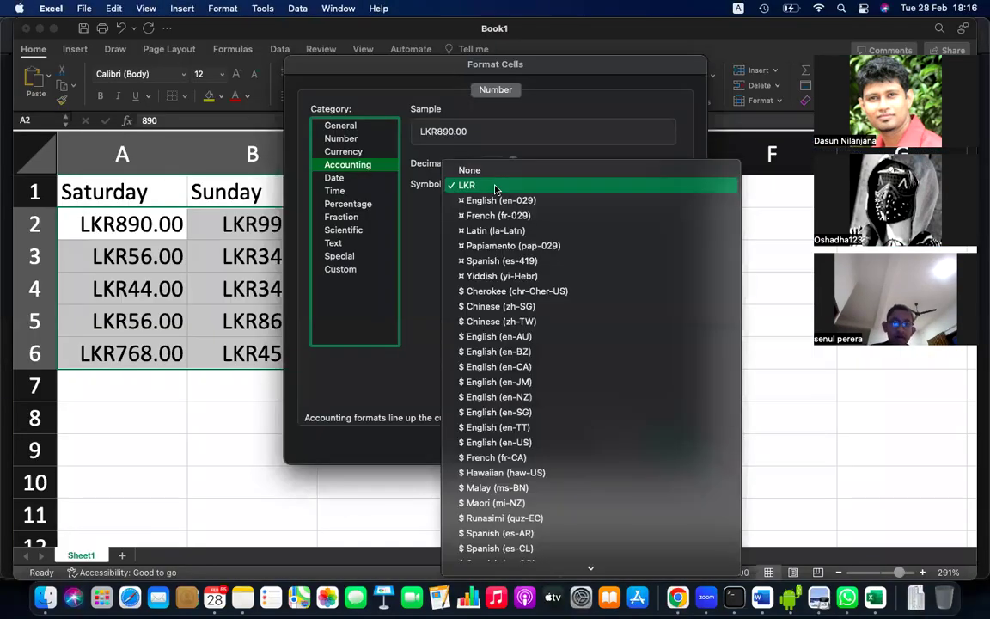
{"action": "scroll", "coordinate": [503, 351], "scroll_direction": "down", "scroll_amount": 2}
{"action": "scroll", "coordinate": [511, 356], "scroll_direction": "down", "scroll_amount": 5}
{"action": "scroll", "coordinate": [511, 356], "scroll_direction": "down", "scroll_amount": 10}
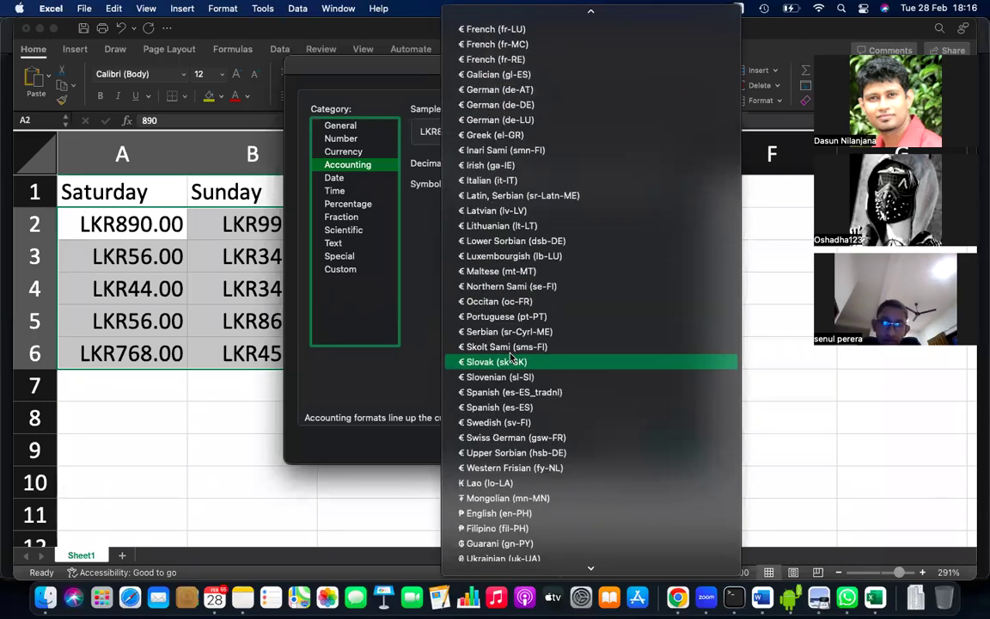
{"action": "scroll", "coordinate": [511, 354], "scroll_direction": "down", "scroll_amount": 10}
{"action": "scroll", "coordinate": [512, 354], "scroll_direction": "down", "scroll_amount": 8}
{"action": "scroll", "coordinate": [511, 354], "scroll_direction": "down", "scroll_amount": 8}
{"action": "scroll", "coordinate": [511, 354], "scroll_direction": "down", "scroll_amount": 10}
{"action": "scroll", "coordinate": [512, 357], "scroll_direction": "down", "scroll_amount": 5}
{"action": "scroll", "coordinate": [511, 356], "scroll_direction": "down", "scroll_amount": 15}
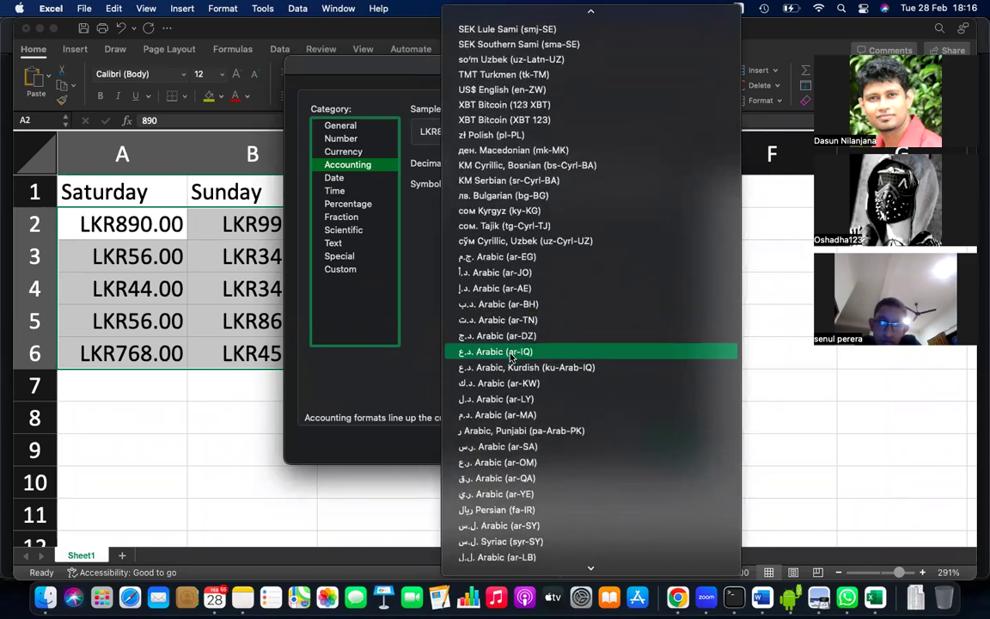
{"action": "scroll", "coordinate": [511, 355], "scroll_direction": "up", "scroll_amount": 5}
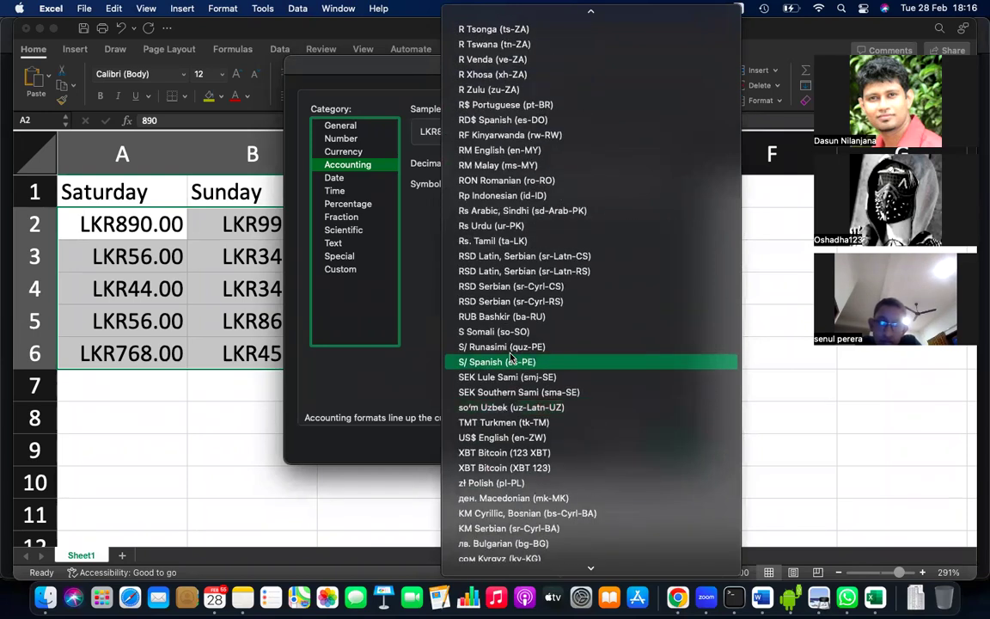
{"action": "left_click", "coordinate": [518, 242]}
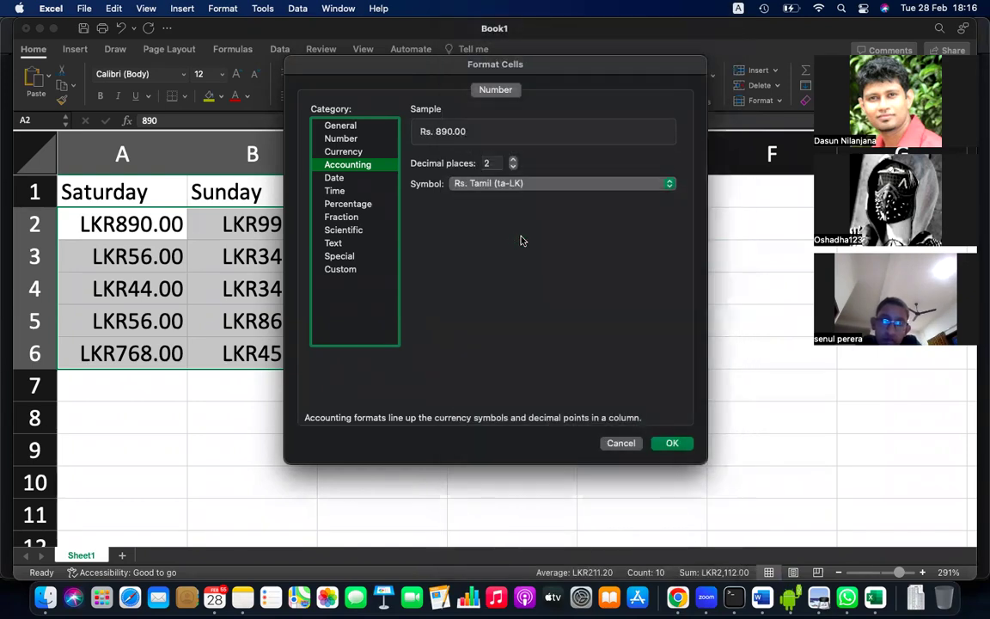
{"action": "left_click", "coordinate": [671, 442]}
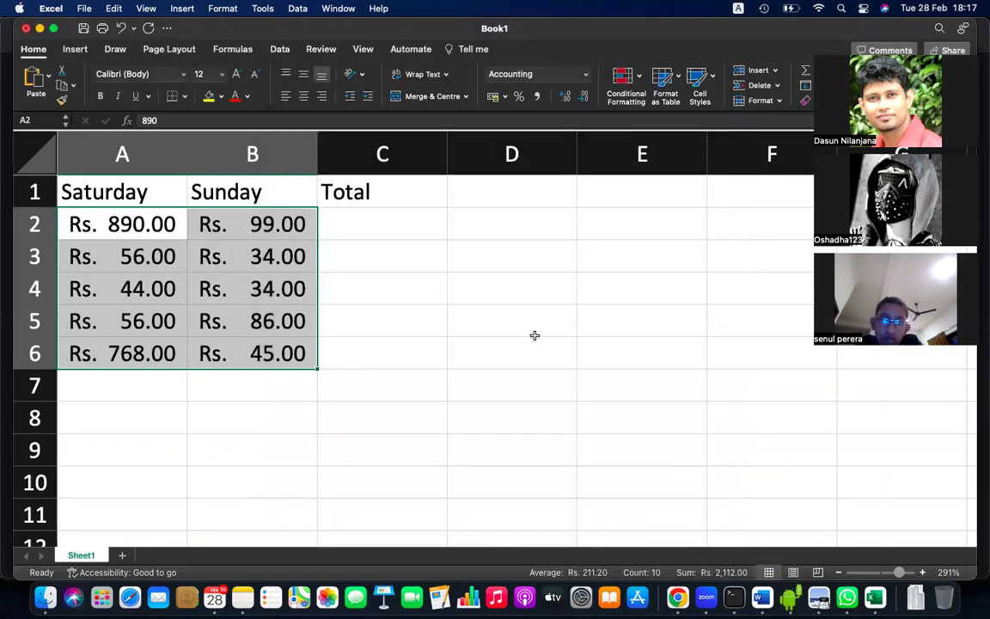
{"action": "left_click", "coordinate": [535, 335]}
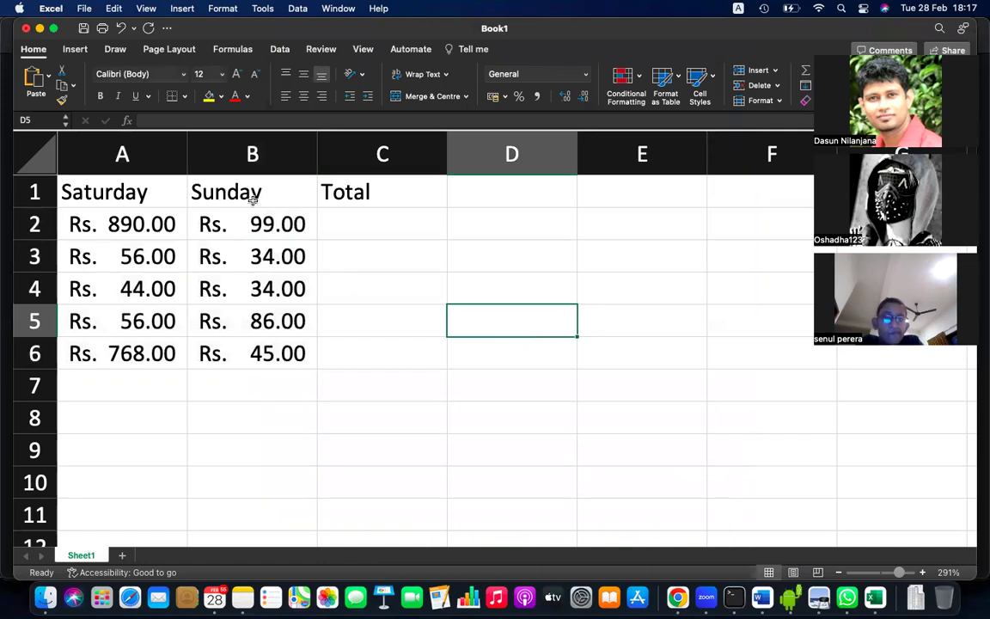
Enter the formula =A2+B2 in C2 to total the Saturday and Sunday amounts
{"action": "left_click", "coordinate": [377, 226]}
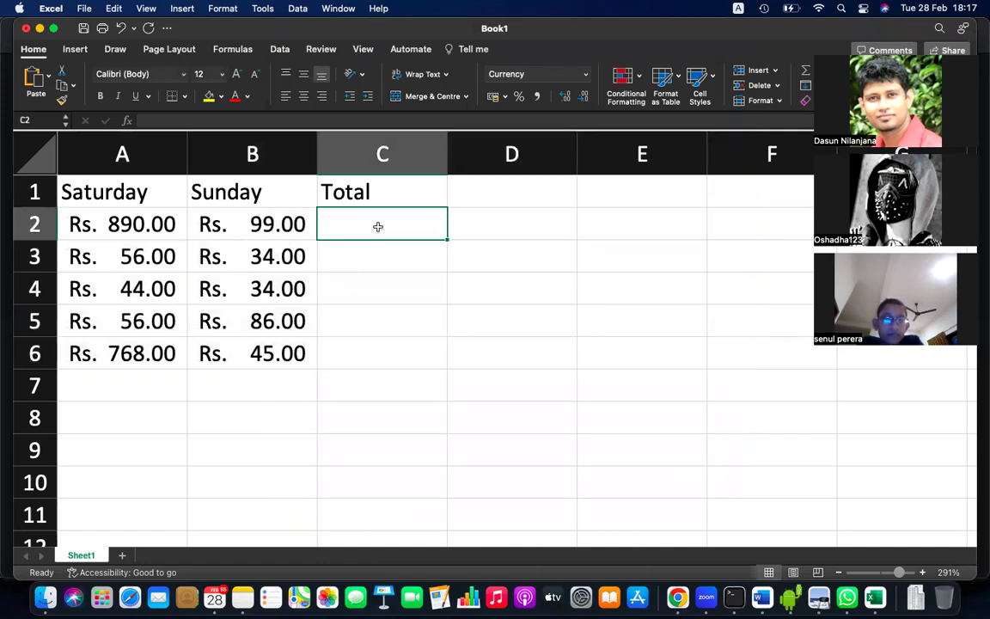
{"action": "type", "text": "="}
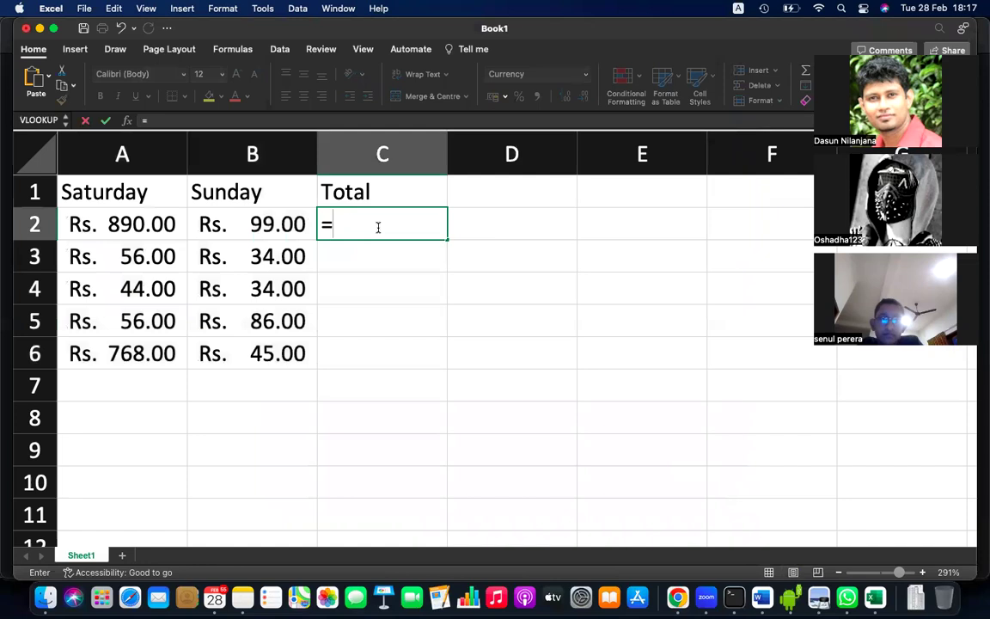
{"action": "left_click", "coordinate": [167, 213]}
{"action": "type", "text": "+"}
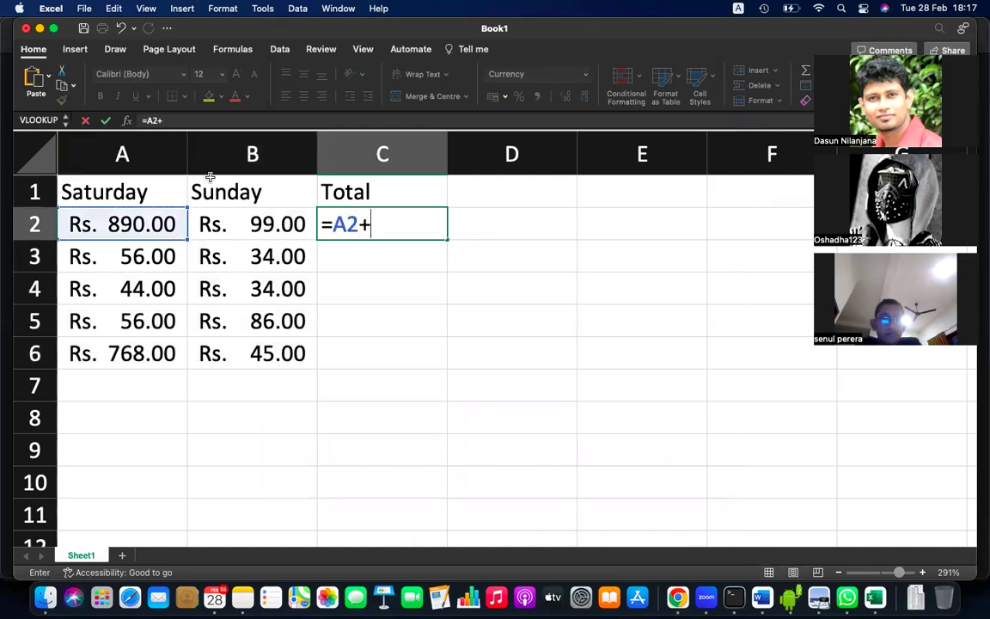
{"action": "left_click", "coordinate": [259, 216]}
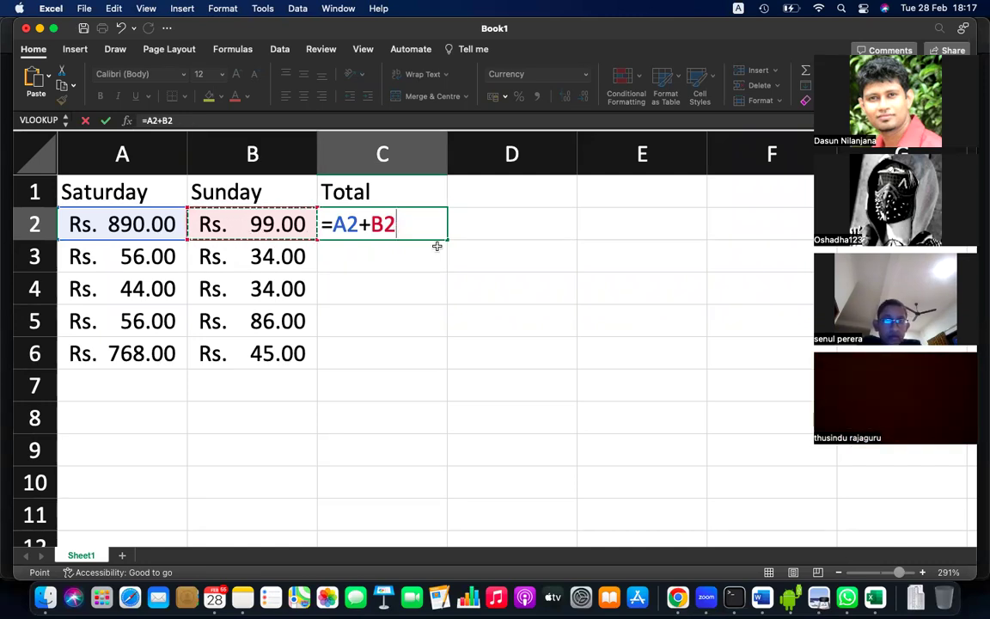
{"action": "key", "text": "Return"}
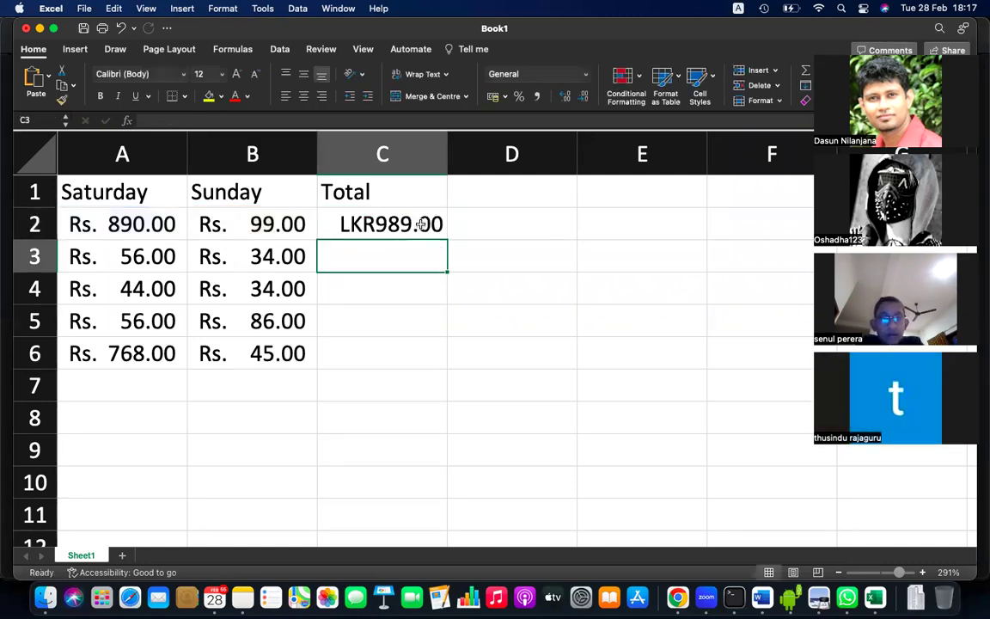
{"action": "double_click", "coordinate": [420, 221]}
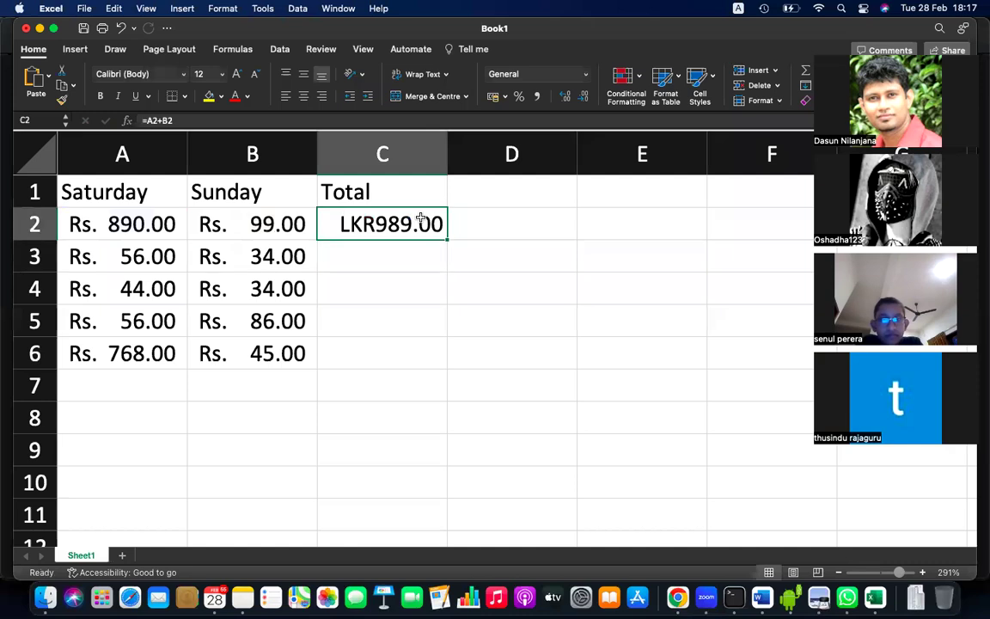
{"action": "left_click", "coordinate": [461, 326]}
Copy B2's Rs. currency format onto C2 with Format Painter, keeping =A2+B2 unchanged
{"action": "left_click", "coordinate": [290, 228]}
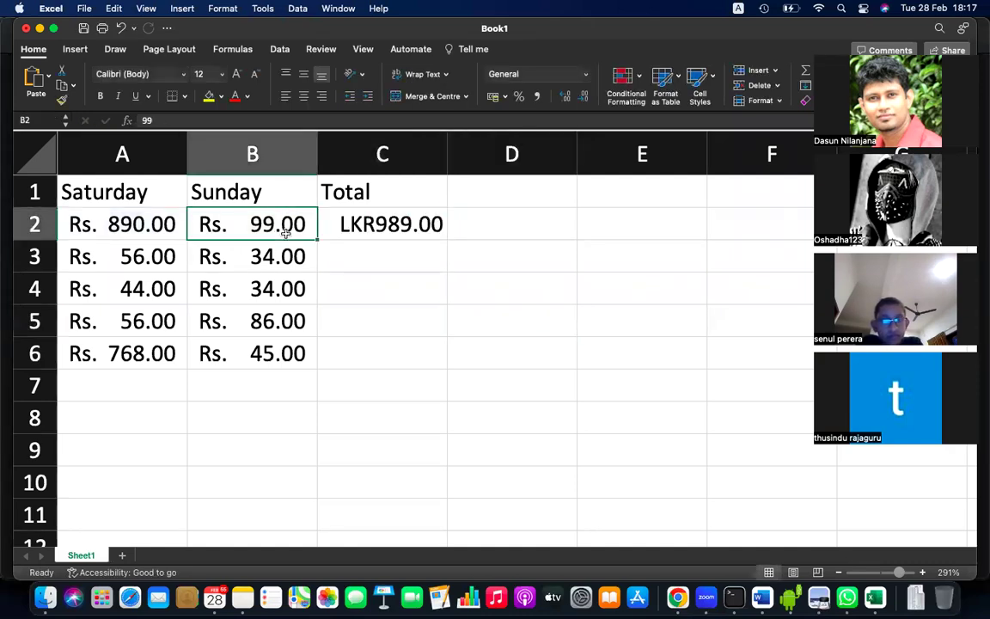
{"action": "left_click", "coordinate": [60, 102]}
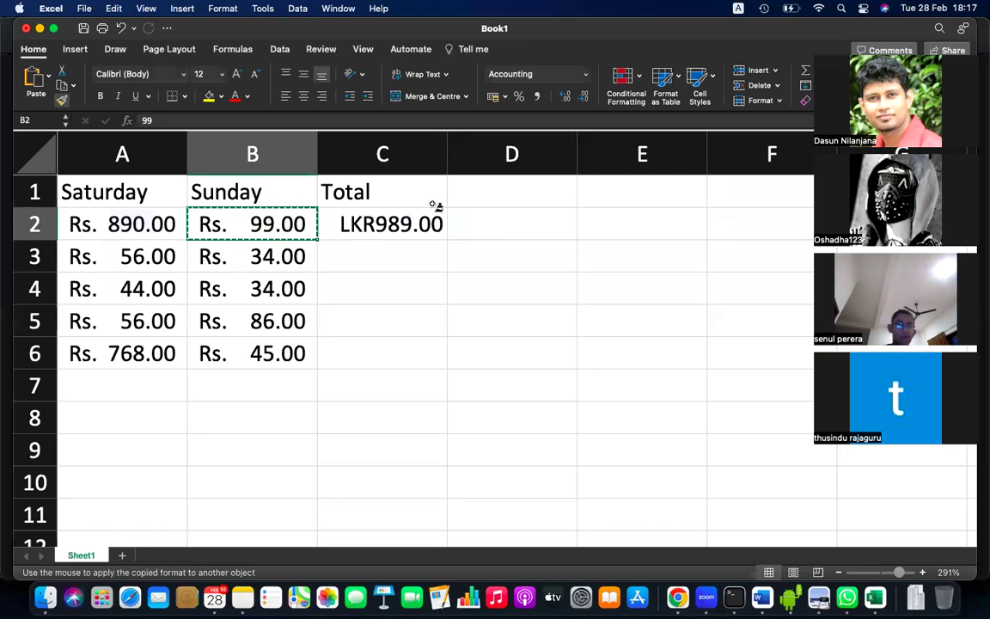
{"action": "left_click", "coordinate": [411, 222]}
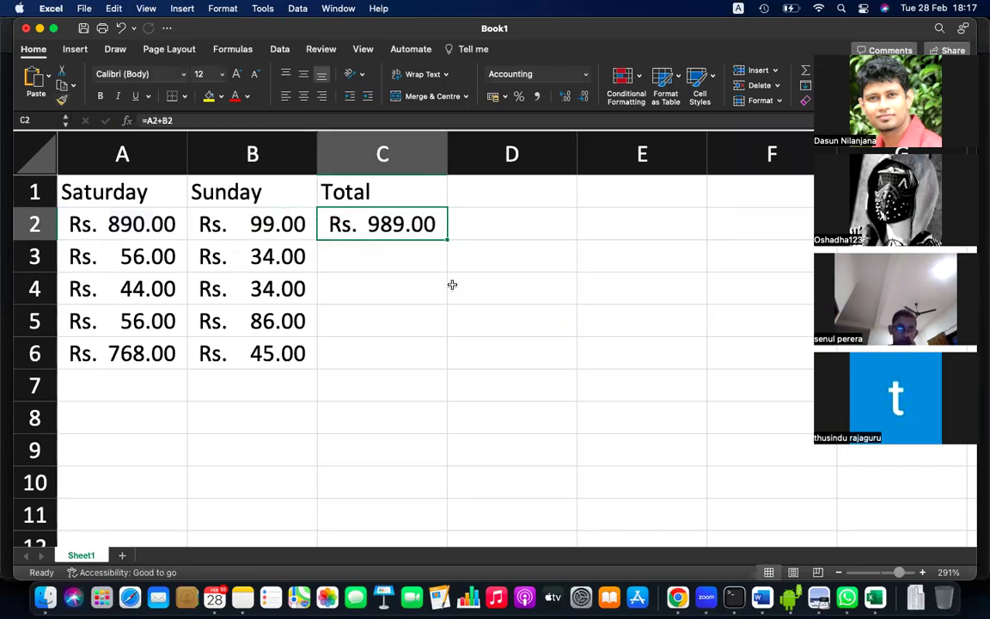
{"action": "left_click", "coordinate": [360, 224]}
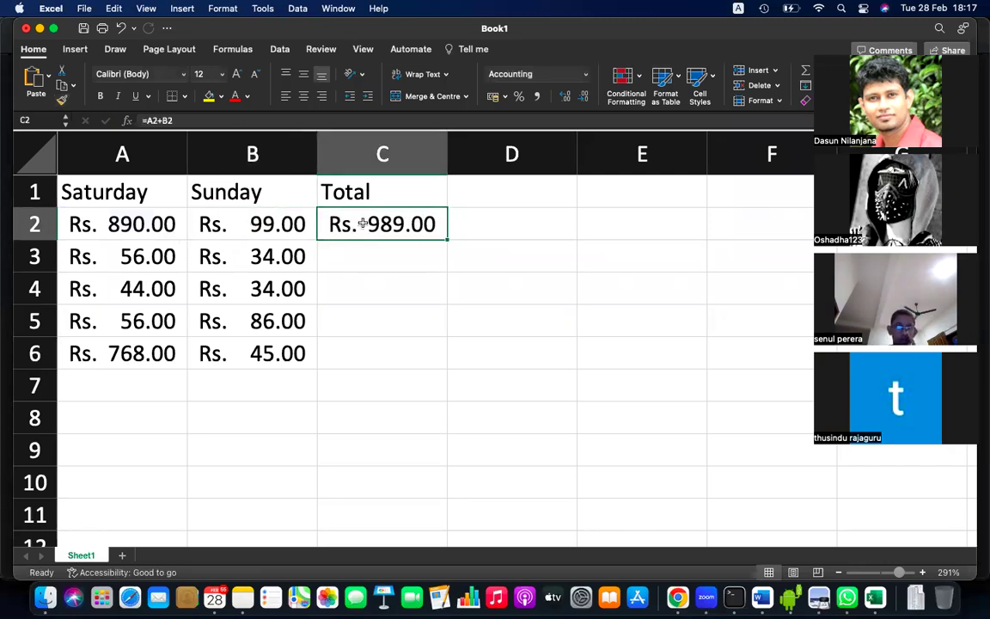
{"action": "double_click", "coordinate": [379, 227]}
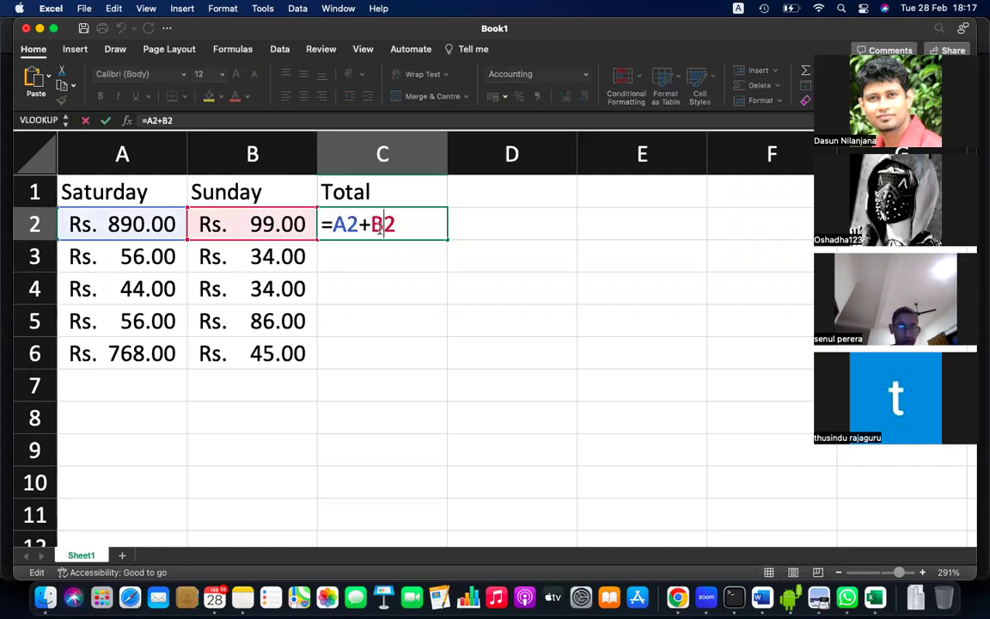
{"action": "key", "text": "Return"}
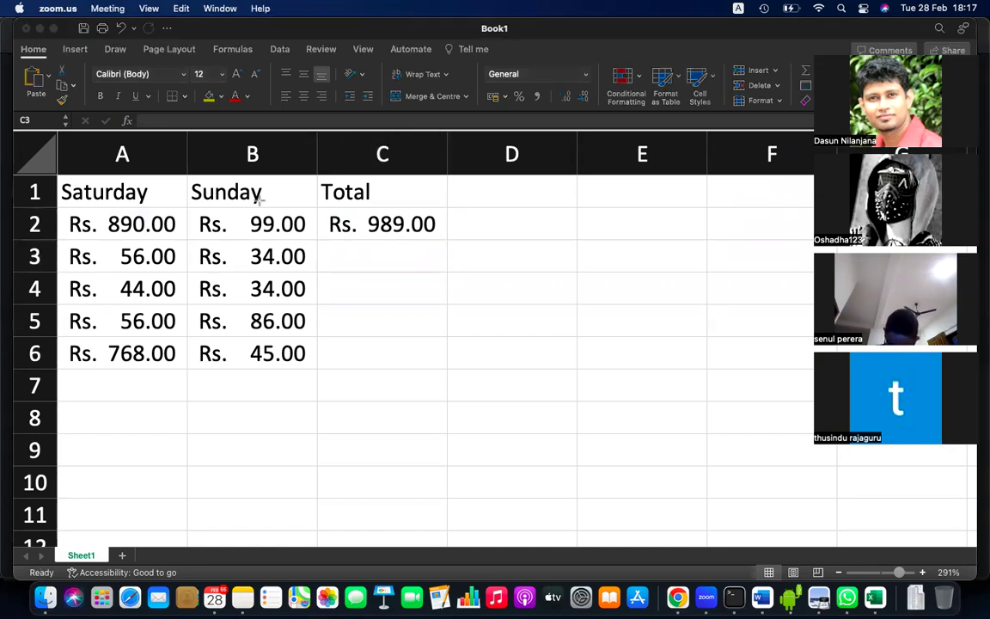
Draw Zoom arrows linking the 890.00 Saturday and 99.00 Sunday amounts to the 989.00 total
{"action": "left_click_drag", "start_coordinate": [262, 199], "coordinate": [142, 216]}
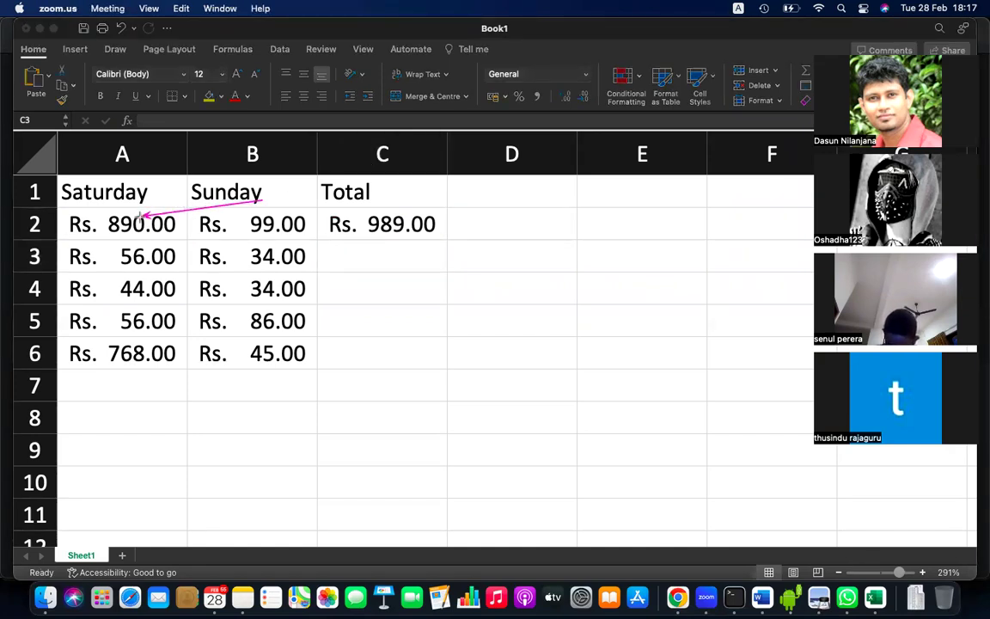
{"action": "mouse_move", "coordinate": [293, 221]}
{"action": "left_mouse_down"}
{"action": "mouse_move", "coordinate": [267, 201]}
{"action": "mouse_move", "coordinate": [291, 216]}
{"action": "left_mouse_up"}
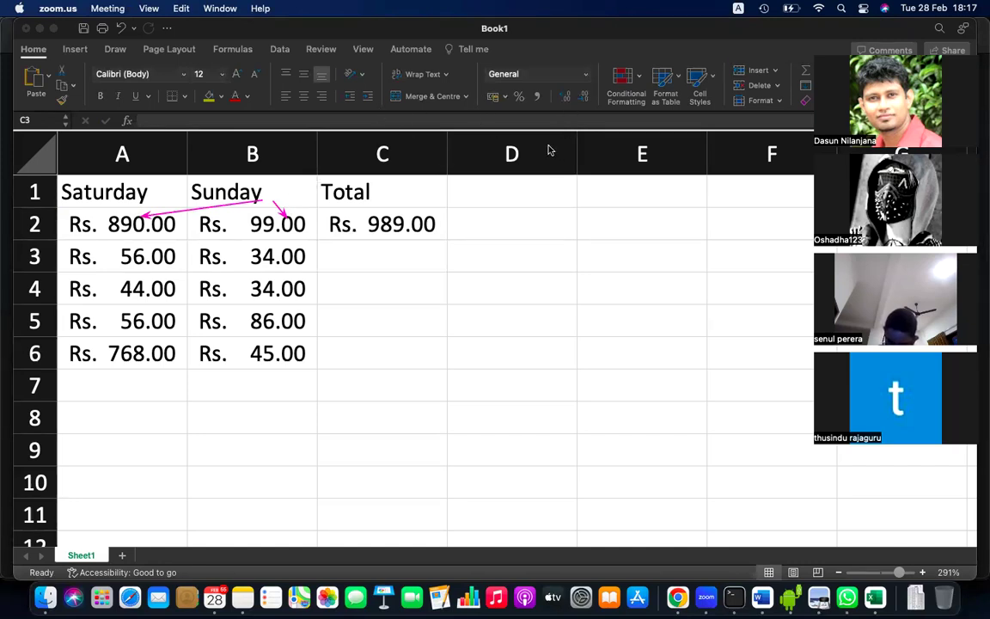
{"action": "left_click_drag", "start_coordinate": [286, 200], "coordinate": [375, 213]}
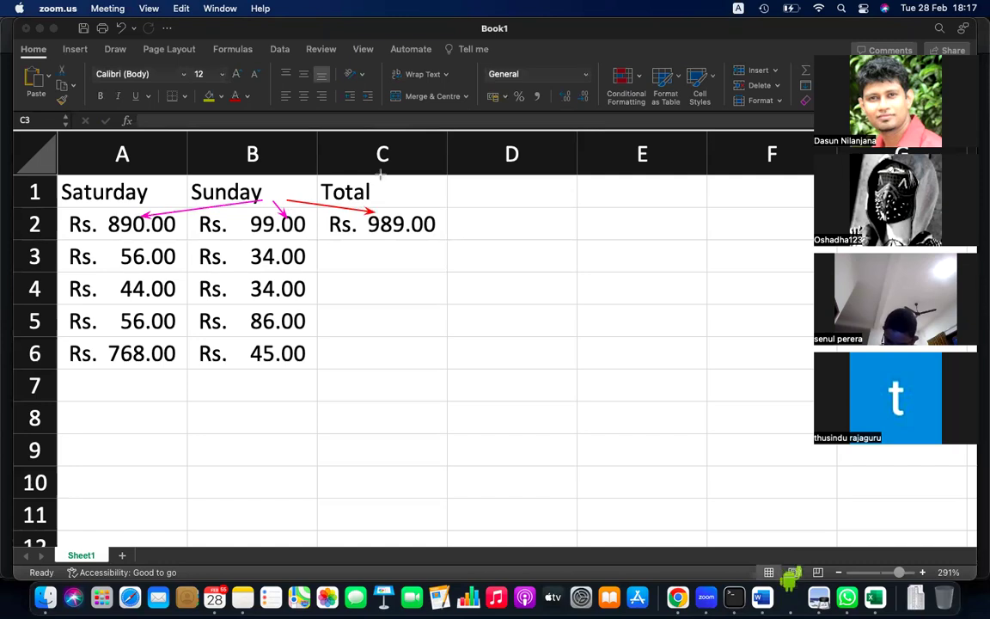
{"action": "left_click", "coordinate": [265, 202]}
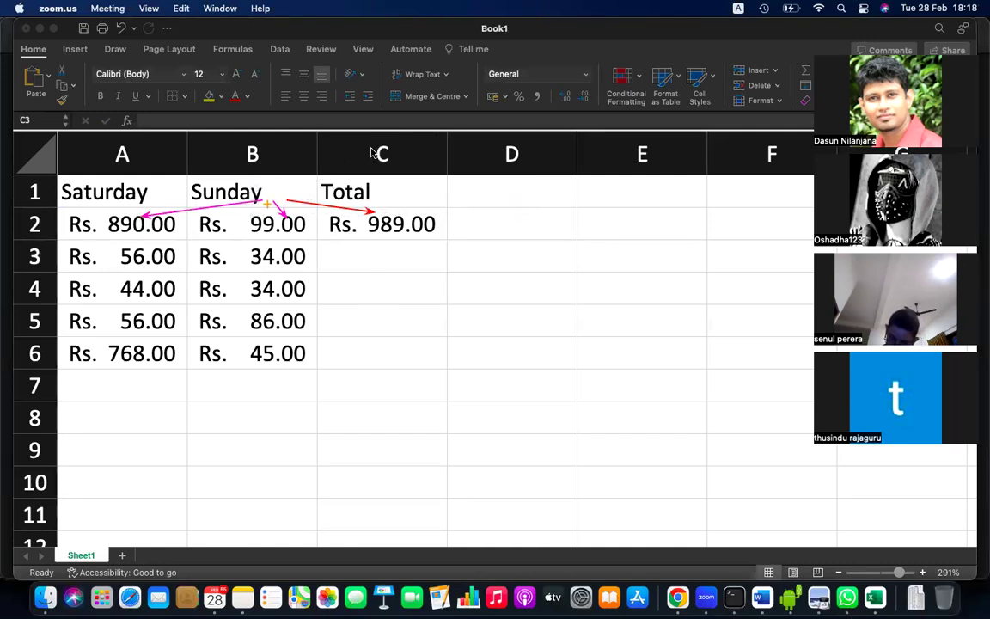
{"action": "left_click_drag", "start_coordinate": [369, 211], "coordinate": [375, 212]}
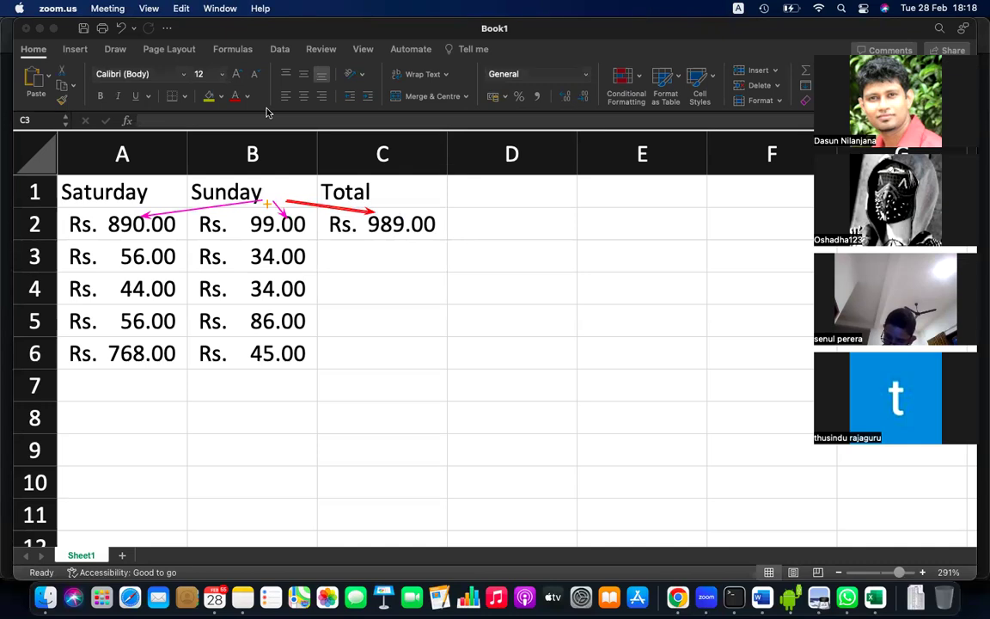
{"action": "left_click", "coordinate": [371, 205]}
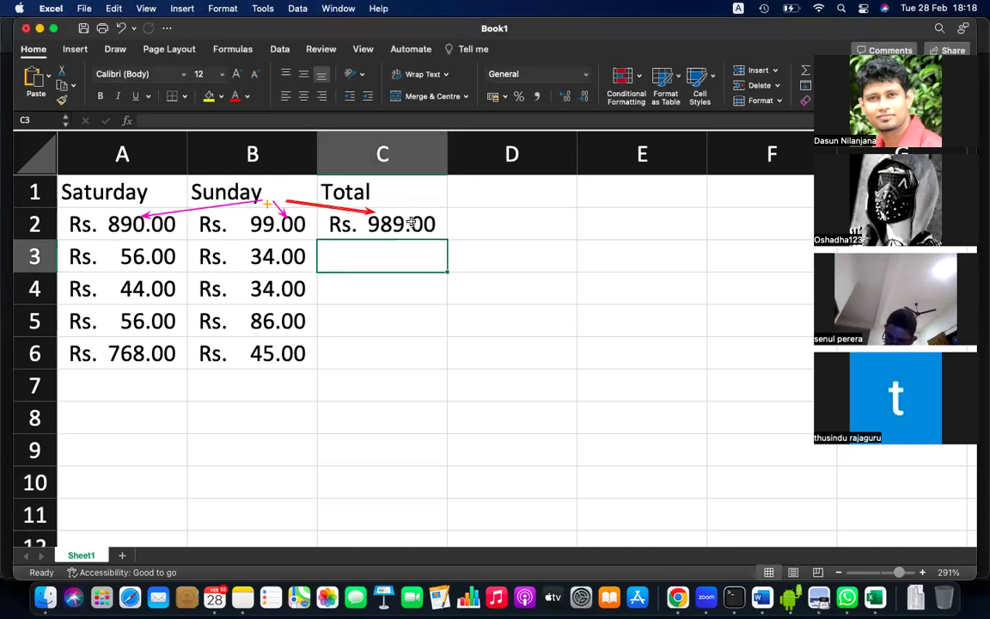
{"action": "left_click", "coordinate": [371, 213]}
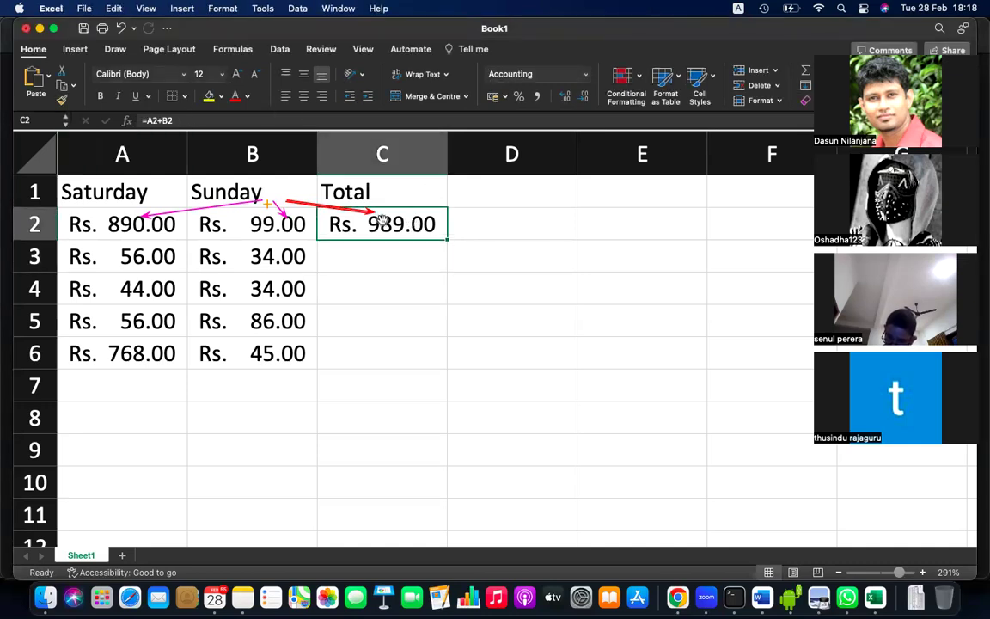
Show C2's =A2+B2 formula with its highlighted references twice, leaving it unchanged
{"action": "double_click", "coordinate": [383, 216]}
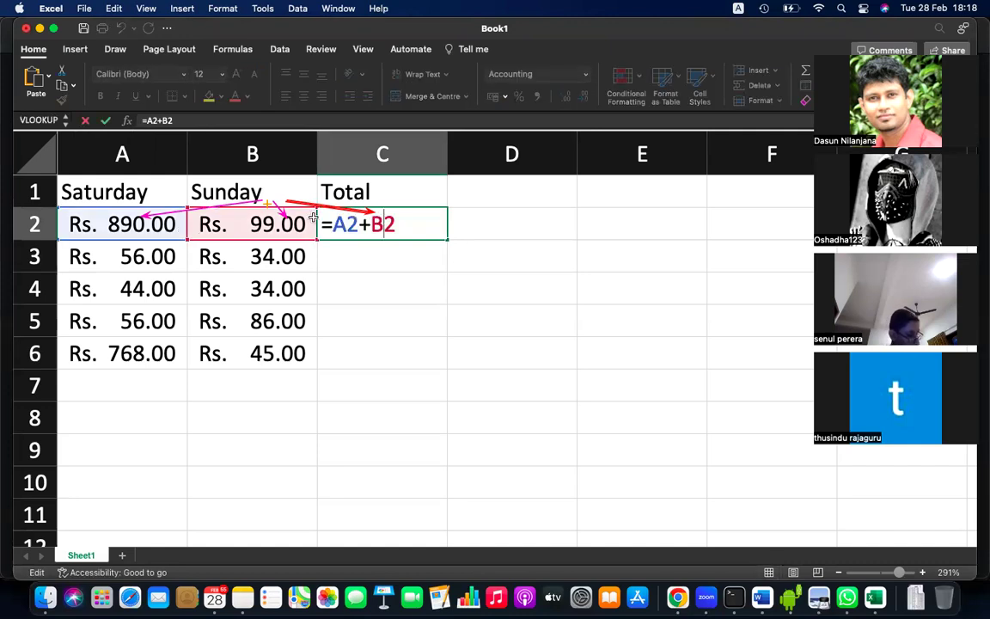
{"action": "key", "text": "Return"}
{"action": "left_click", "coordinate": [362, 222]}
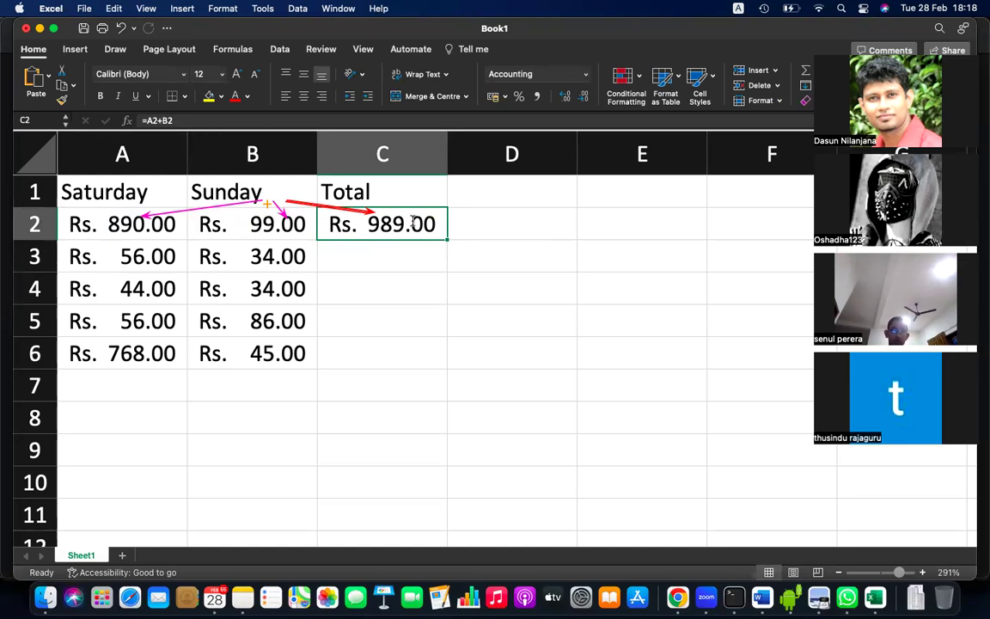
{"action": "double_click", "coordinate": [371, 215]}
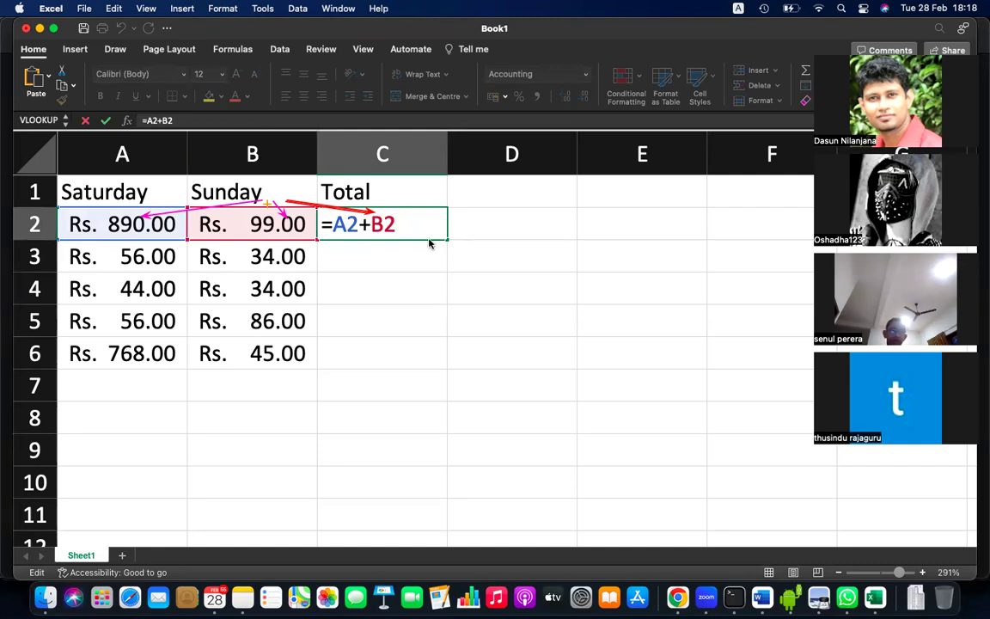
{"action": "key", "text": "Return"}
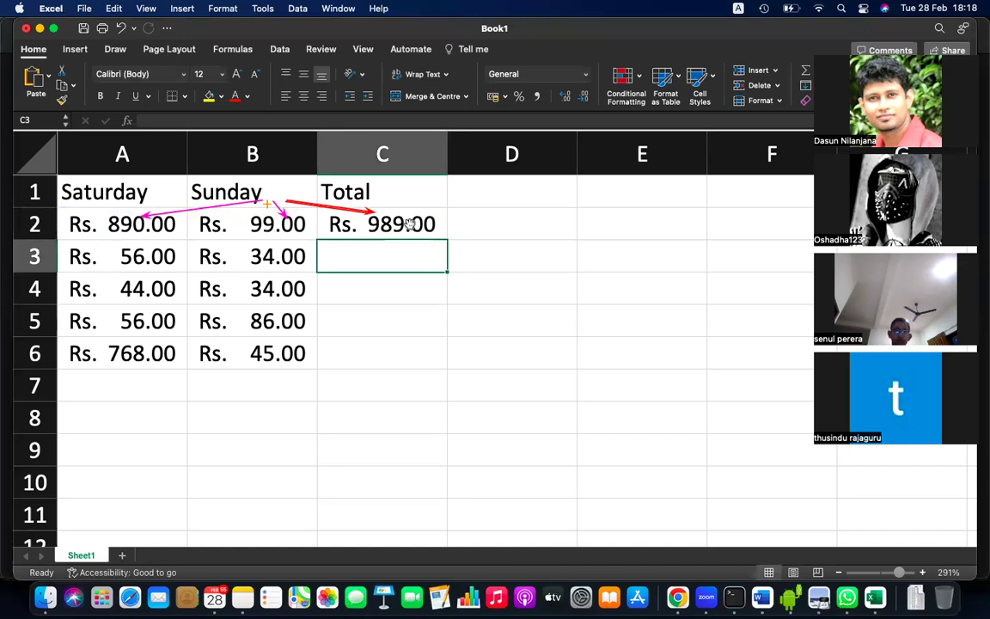
Copy the C2 total into C4, where it becomes =A4+B4 showing Rs. 78.00
{"action": "left_click", "coordinate": [410, 225]}
{"action": "key", "text": "super+c"}
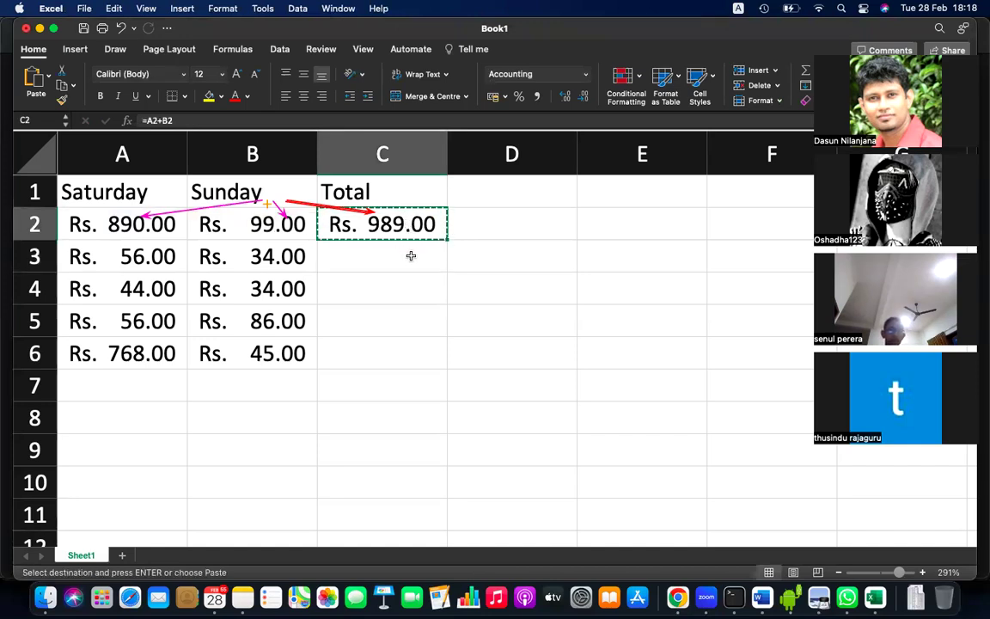
{"action": "left_click", "coordinate": [409, 291]}
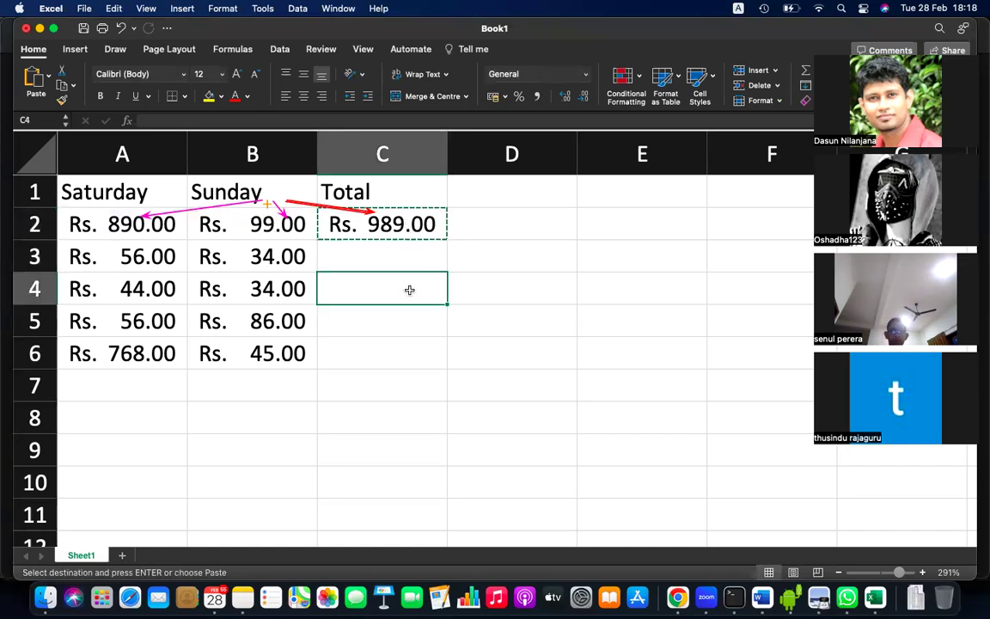
{"action": "key", "text": "super+v"}
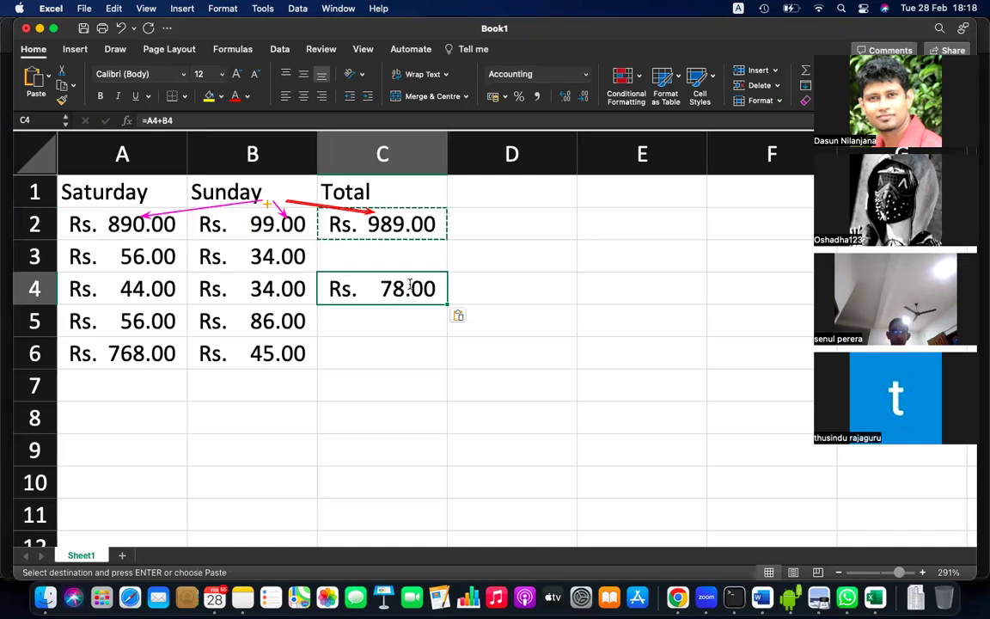
{"action": "double_click", "coordinate": [409, 288]}
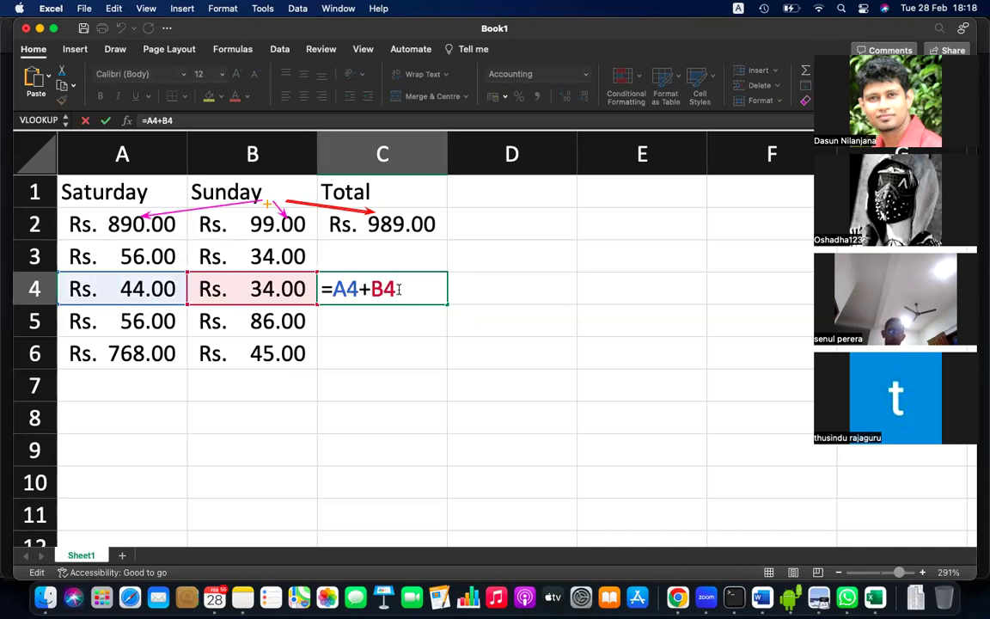
{"action": "key", "text": "Return"}
Paste the copied total into C6 and inspect the cell's contents
{"action": "left_click", "coordinate": [374, 361]}
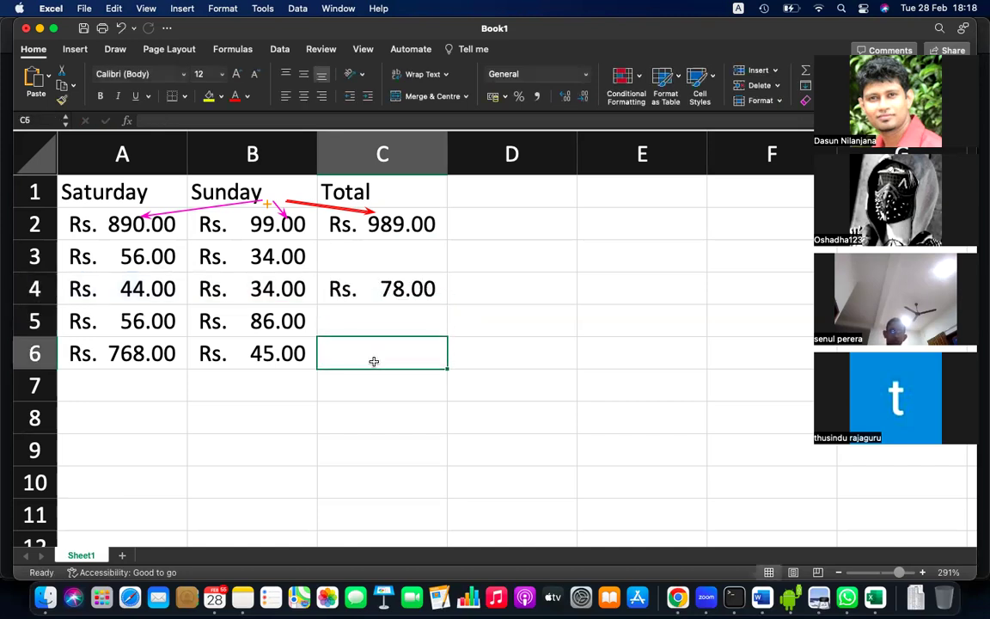
{"action": "key", "text": "super+v"}
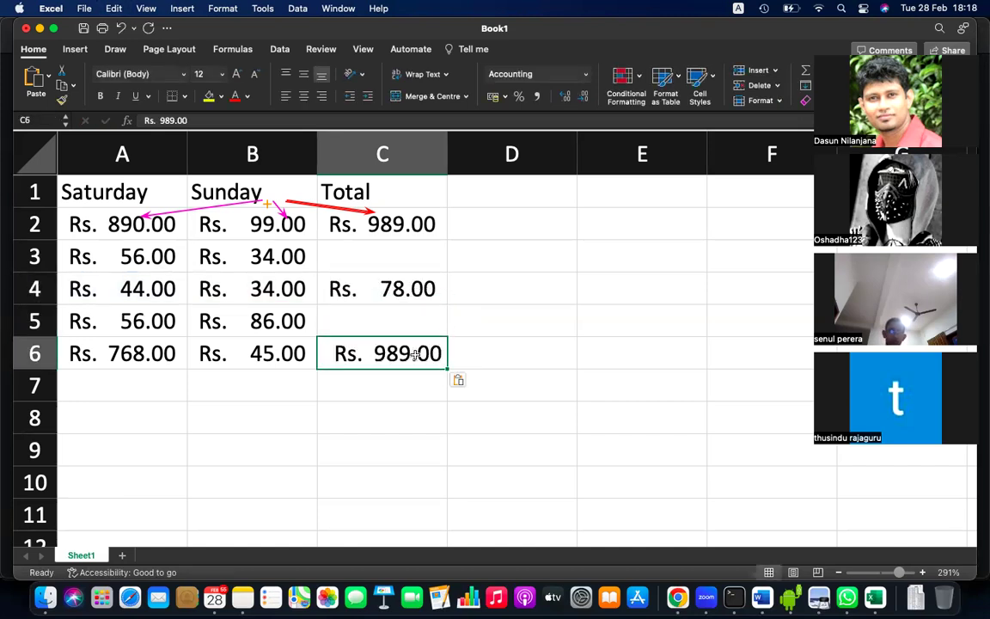
{"action": "double_click", "coordinate": [413, 353]}
{"action": "left_click_drag", "start_coordinate": [435, 353], "coordinate": [326, 353]}
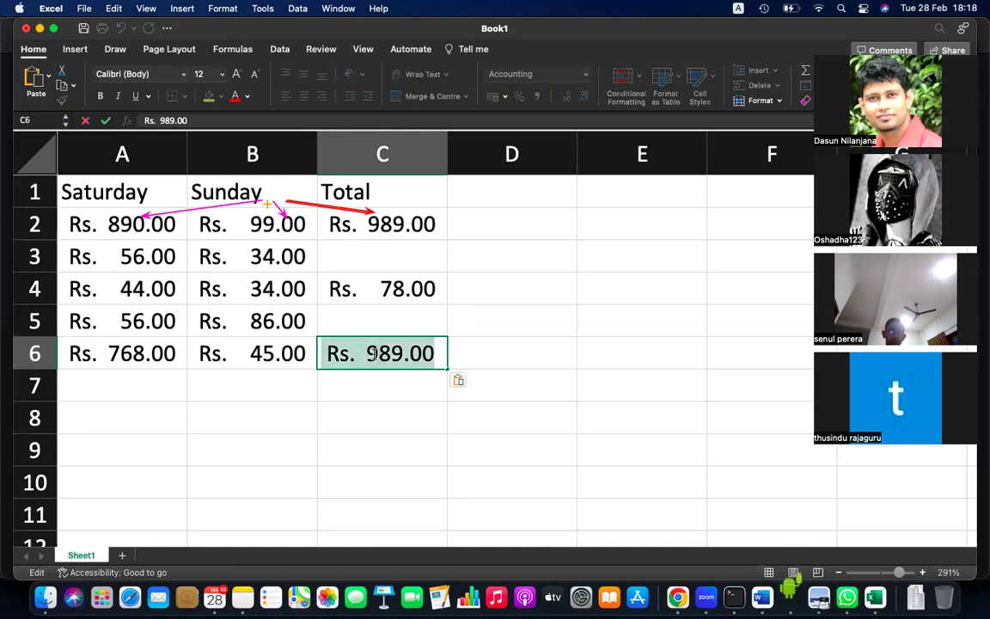
{"action": "left_click", "coordinate": [394, 429]}
{"action": "double_click", "coordinate": [393, 354]}
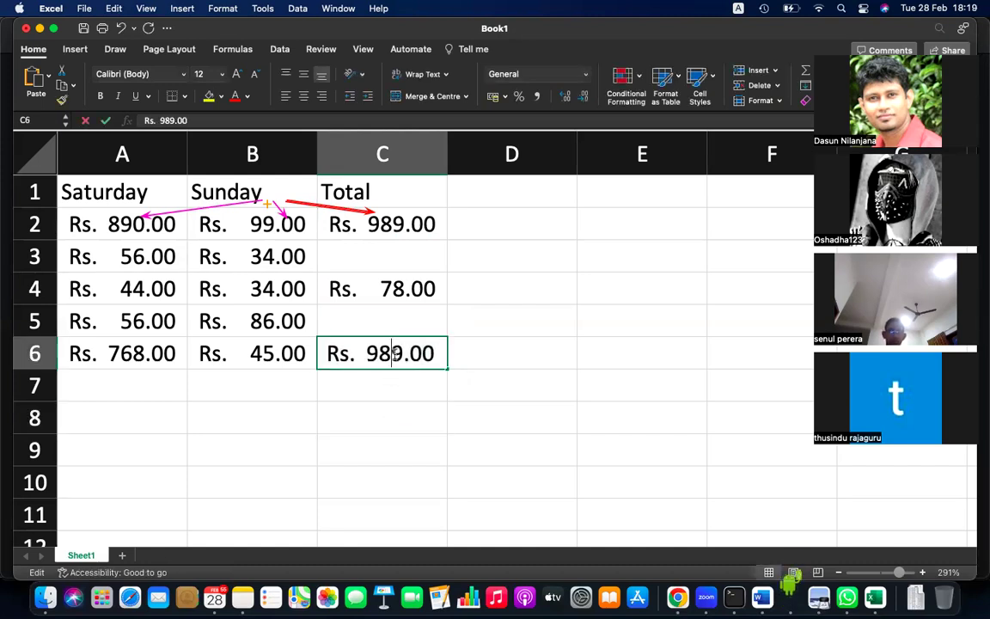
{"action": "left_click", "coordinate": [429, 419]}
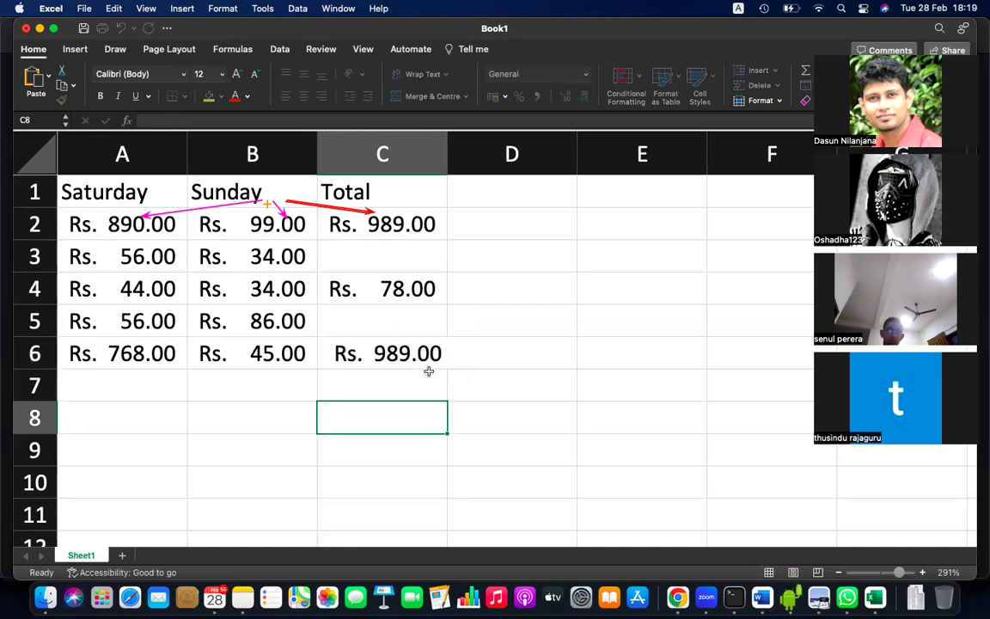
Copy C4's formula into C6 so it reads =A6+B6, showing Rs. 813.00
{"action": "left_click", "coordinate": [415, 303]}
{"action": "double_click", "coordinate": [415, 302]}
{"action": "left_click", "coordinate": [457, 326]}
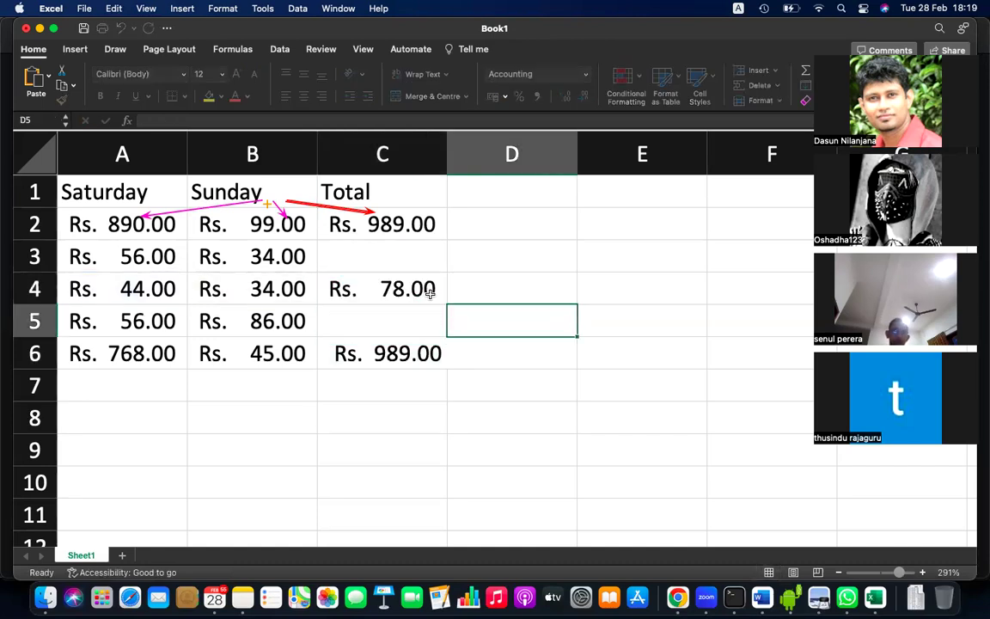
{"action": "left_click", "coordinate": [423, 290]}
{"action": "key", "text": "super+c"}
{"action": "left_click", "coordinate": [427, 348]}
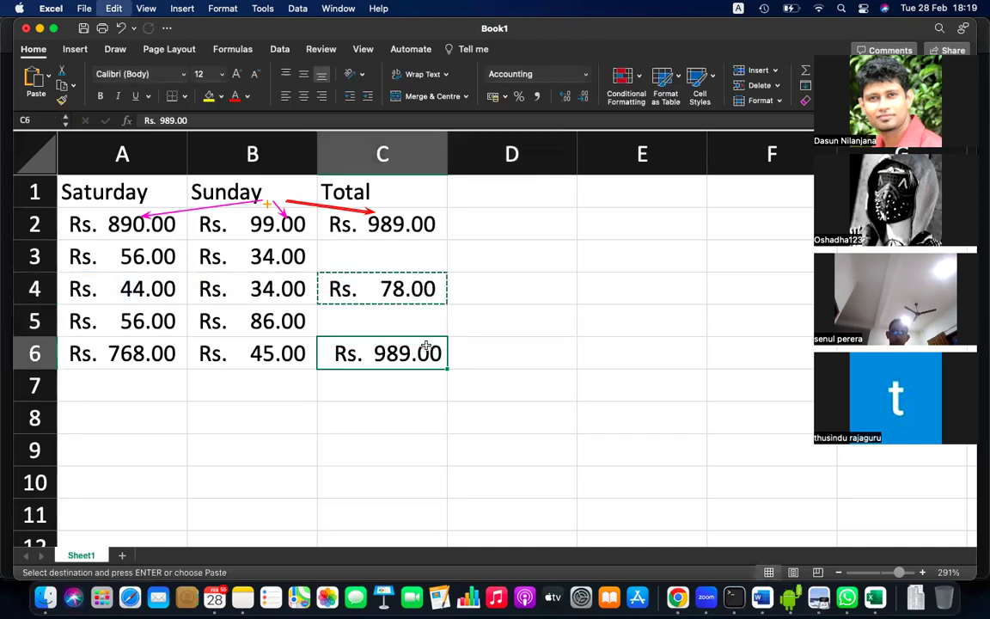
{"action": "key", "text": "super+v"}
{"action": "double_click", "coordinate": [401, 355]}
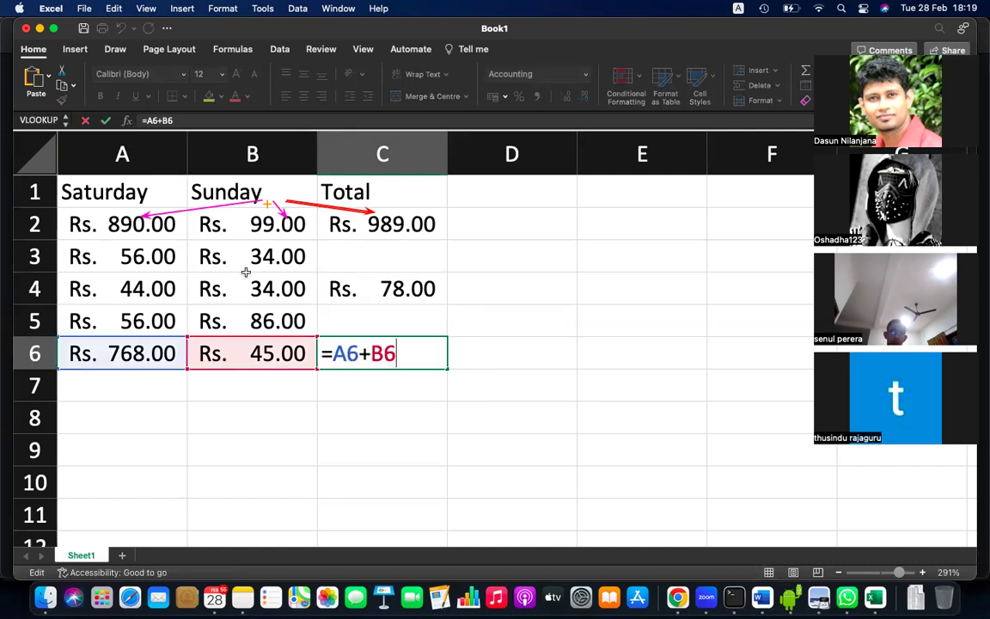
{"action": "key", "text": "Return"}
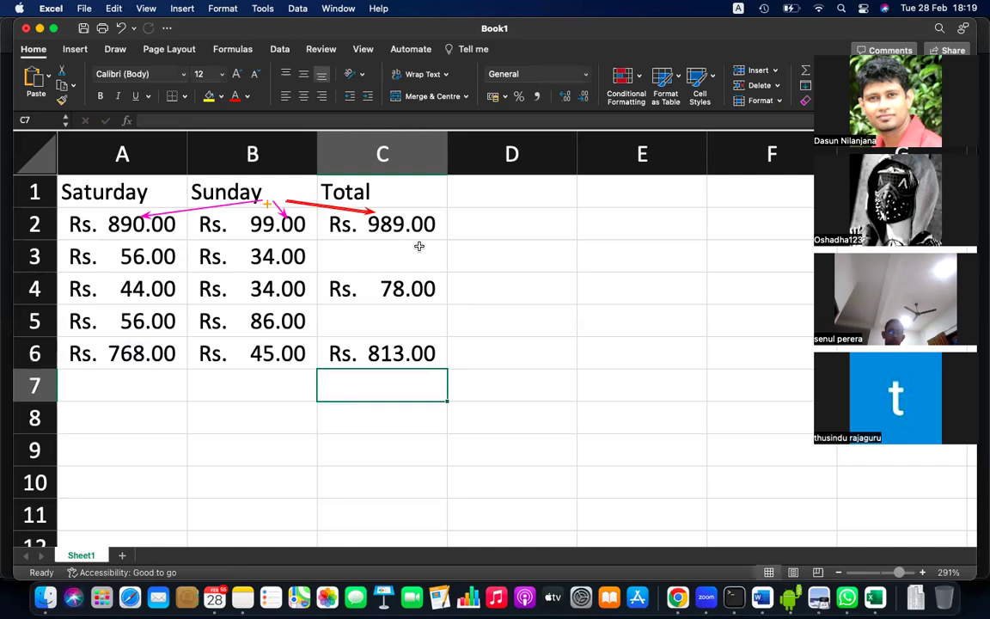
{"action": "left_click", "coordinate": [427, 220]}
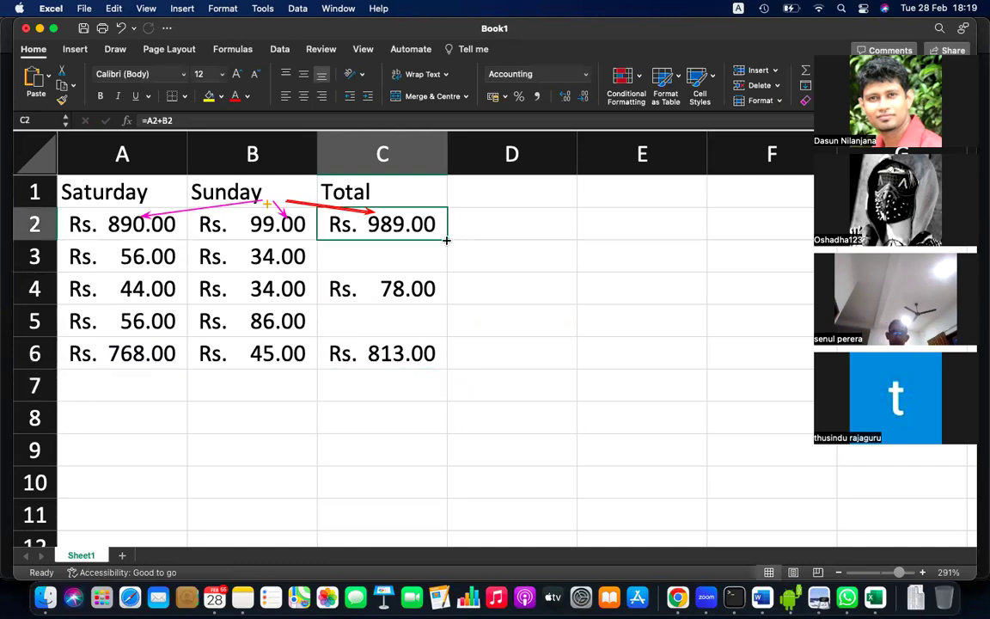
Fill the C2 formula down through C6 and check C3's adjusted formula
{"action": "left_click", "coordinate": [487, 252]}
{"action": "left_click", "coordinate": [413, 226]}
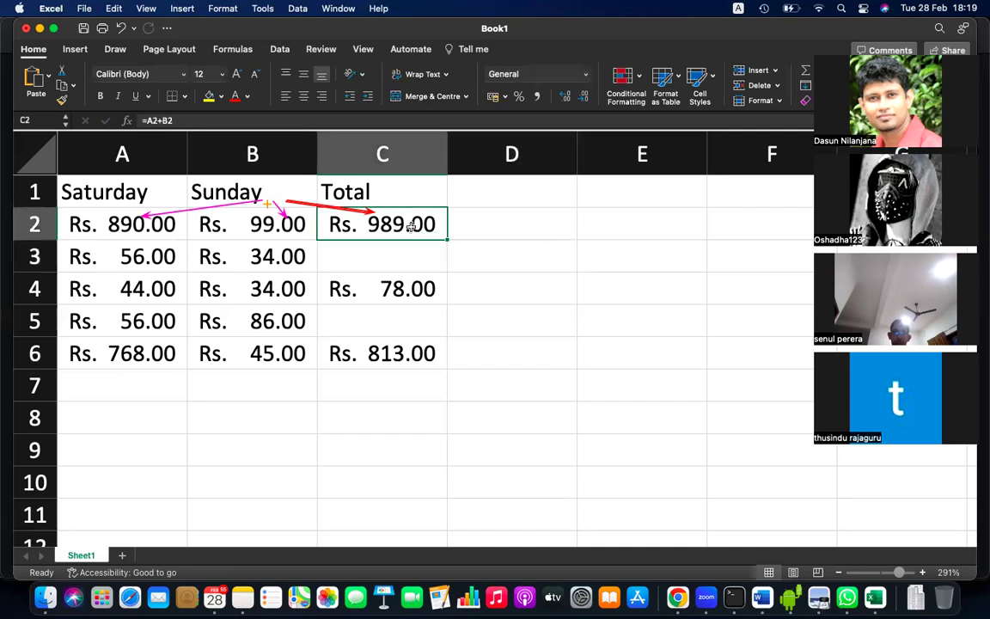
{"action": "left_click_drag", "start_coordinate": [441, 236], "coordinate": [437, 355]}
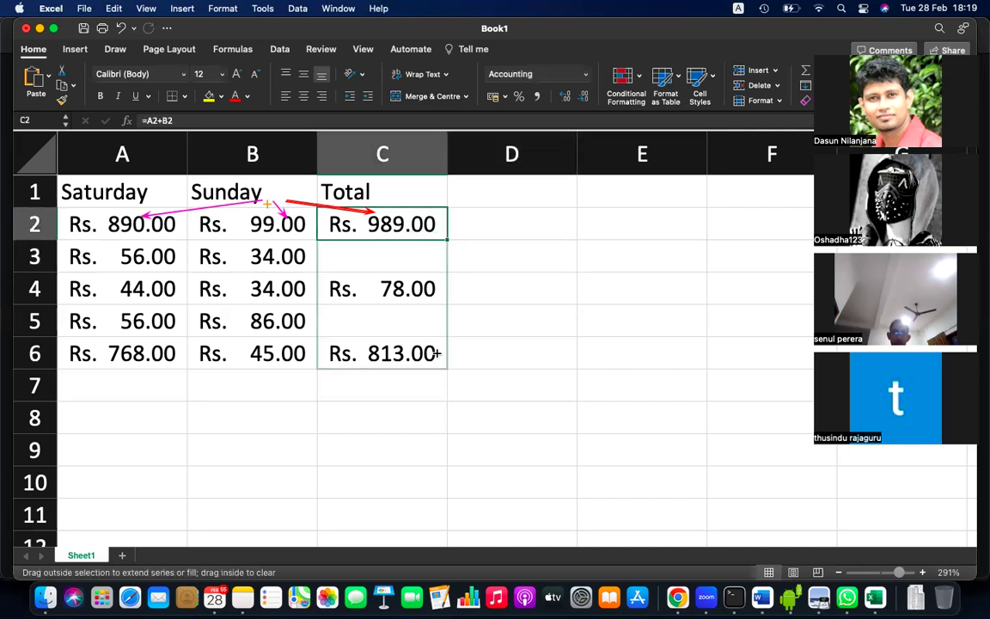
{"action": "double_click", "coordinate": [420, 253]}
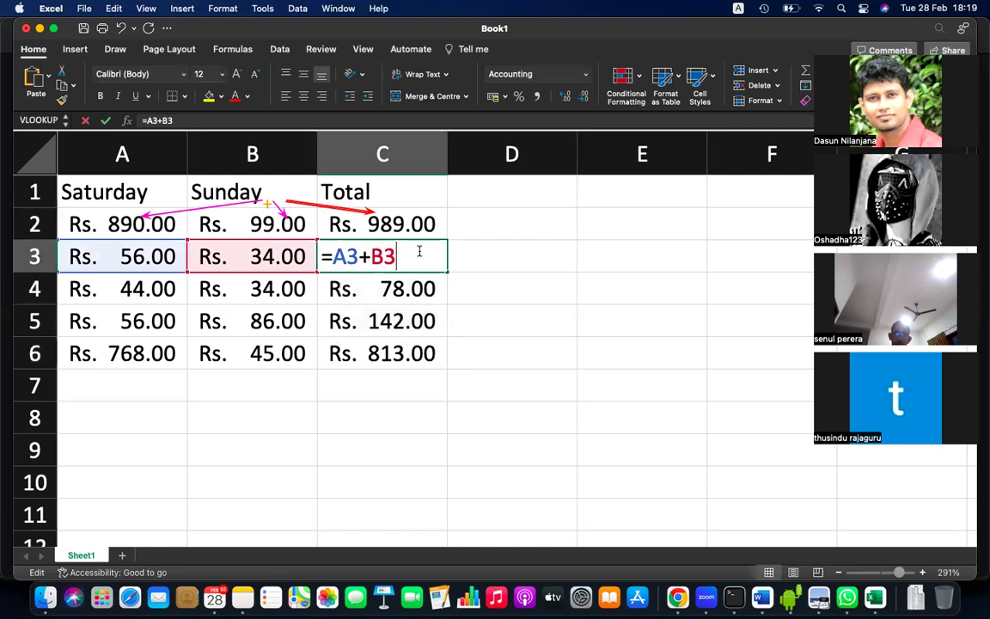
{"action": "key", "text": "Return"}
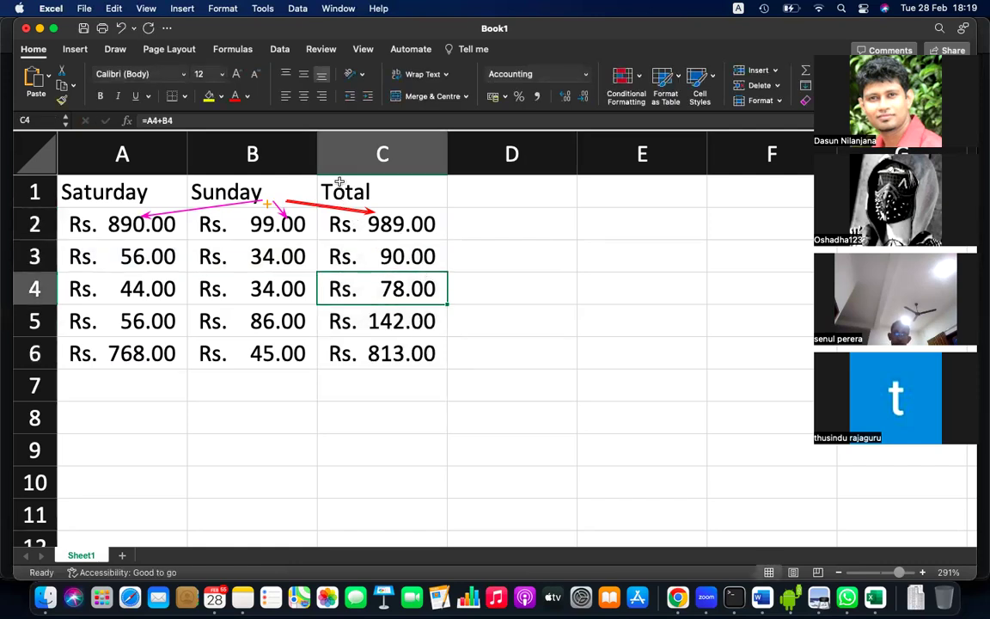
Inspect the A2 Saturday value and C2's =A2+B2 formula without changing them
{"action": "left_click", "coordinate": [381, 209]}
{"action": "double_click", "coordinate": [129, 221]}
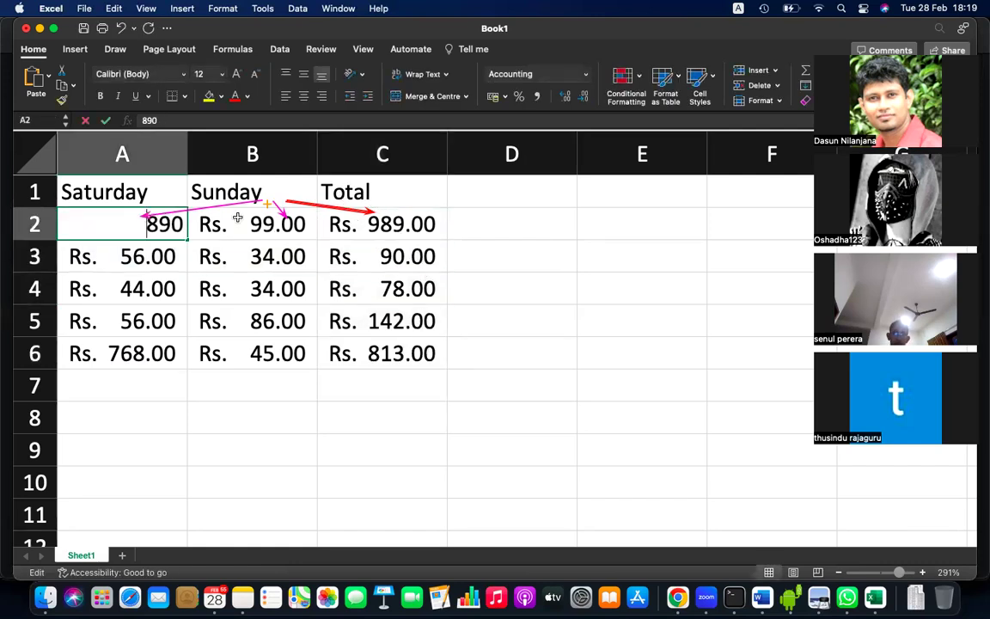
{"action": "left_click", "coordinate": [288, 224]}
{"action": "left_click", "coordinate": [404, 225]}
{"action": "double_click", "coordinate": [406, 227]}
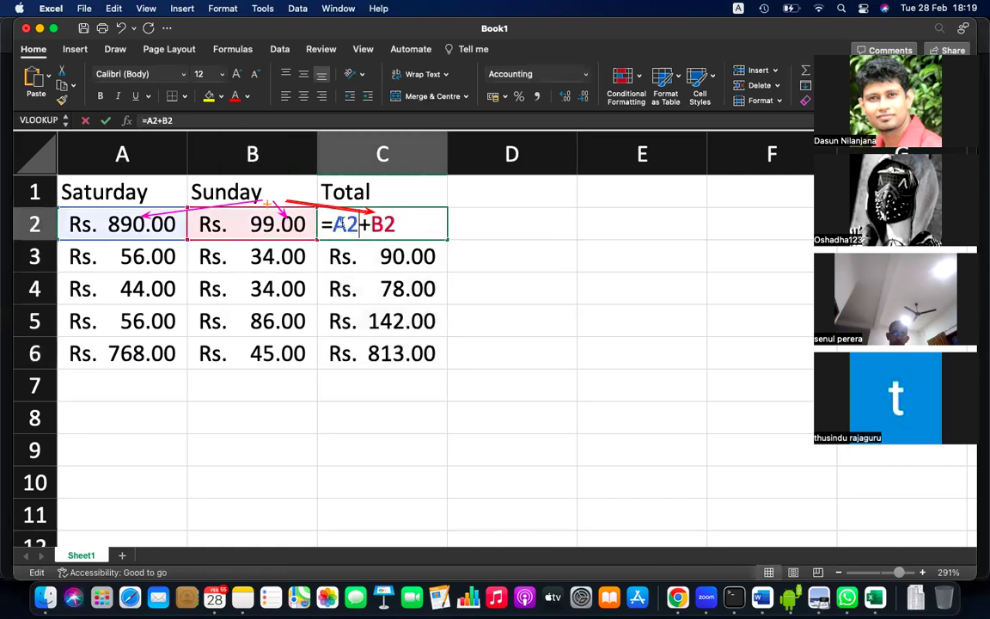
{"action": "key", "text": "Return"}
Check the filled formulas =A3+B3 through =A6+B6 in C3 to C6
{"action": "double_click", "coordinate": [405, 265]}
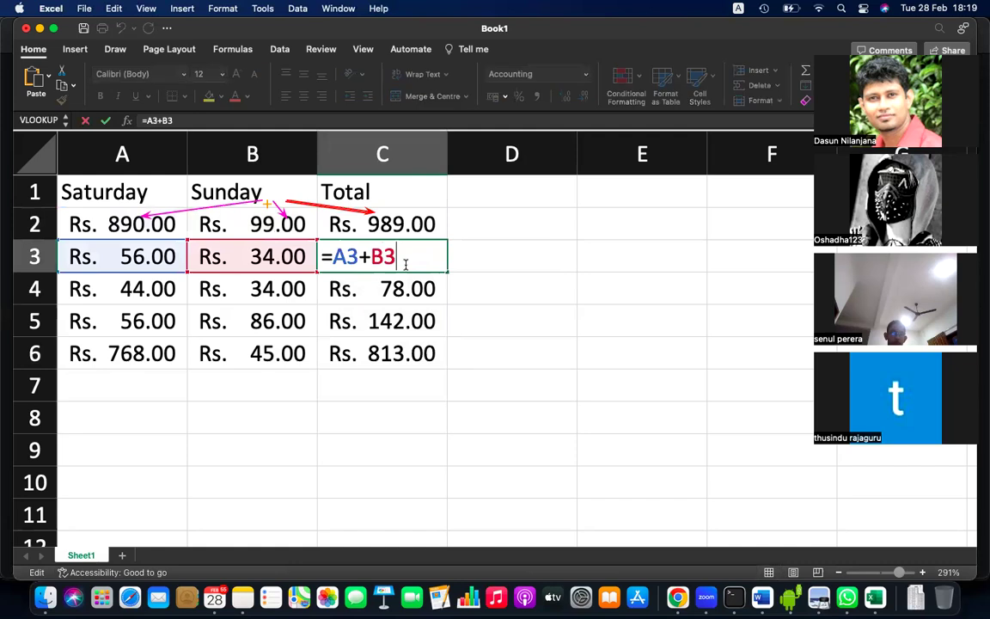
{"action": "key", "text": "Return"}
{"action": "double_click", "coordinate": [410, 295]}
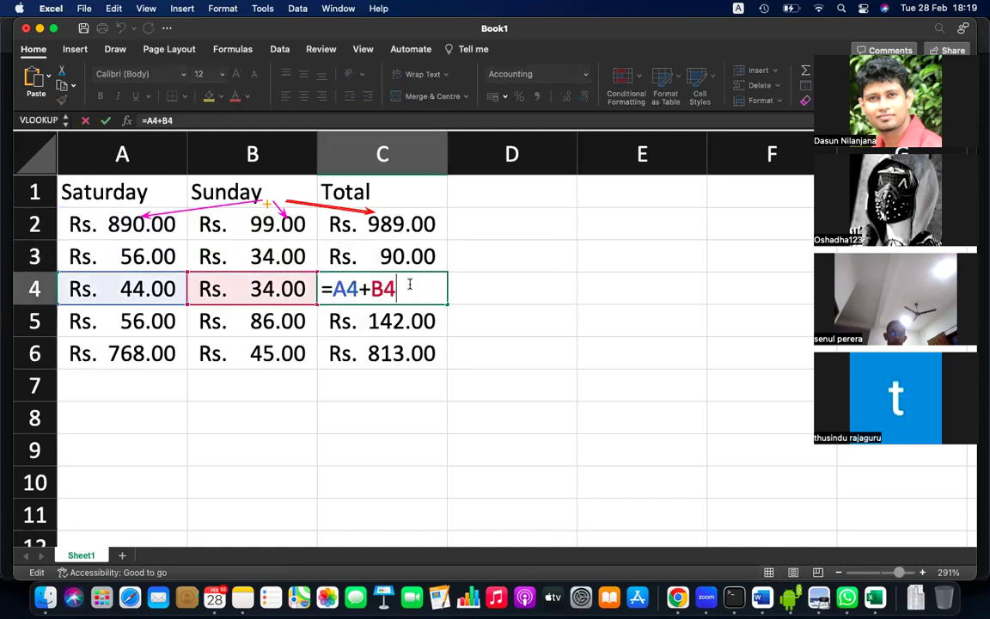
{"action": "key", "text": "Return"}
{"action": "double_click", "coordinate": [413, 329]}
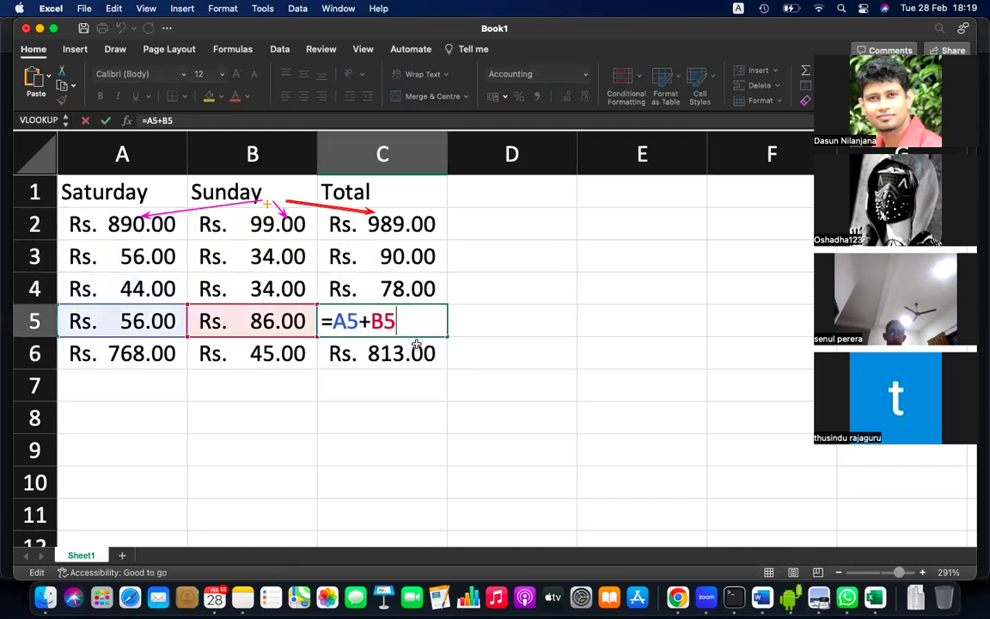
{"action": "key", "text": "Return"}
{"action": "double_click", "coordinate": [420, 352]}
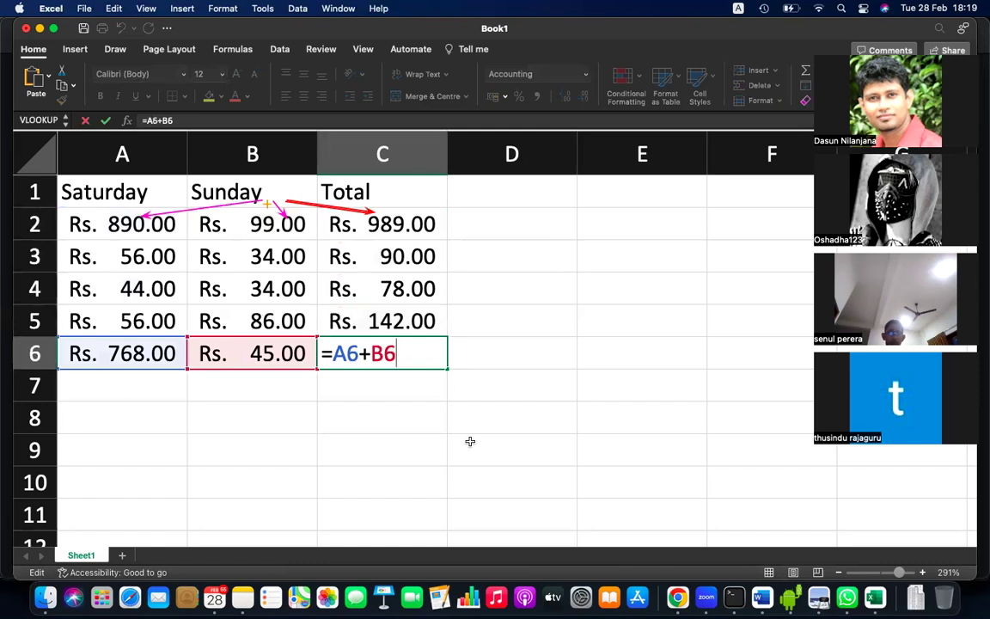
{"action": "left_click", "coordinate": [470, 445]}
{"action": "left_click", "coordinate": [662, 226]}
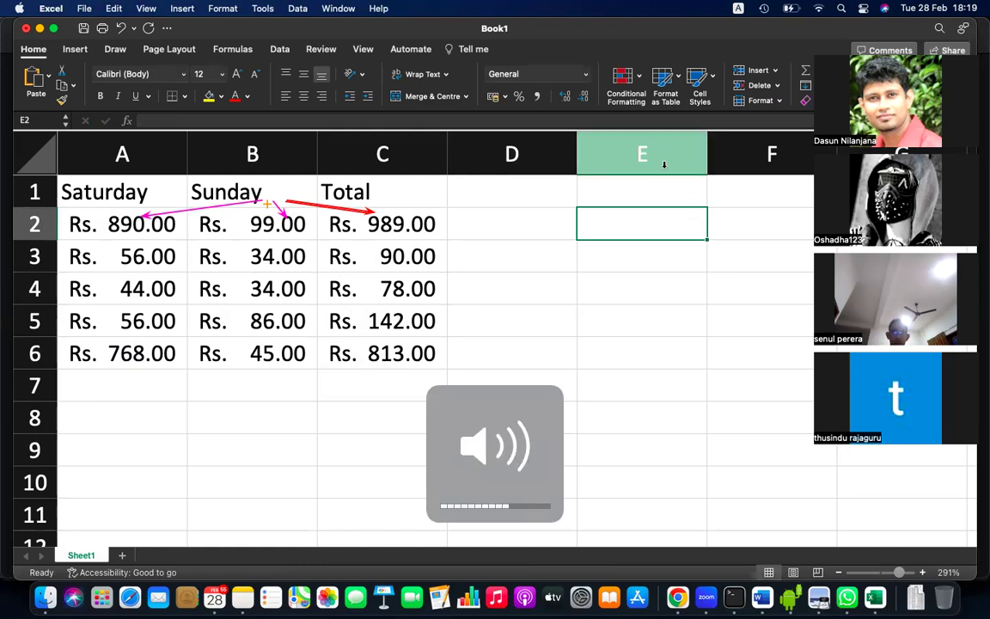
Copy C2's =A2+B2 total to the clipboard and select E2 as the destination
{"action": "left_click", "coordinate": [416, 228]}
{"action": "key", "text": "super+c"}
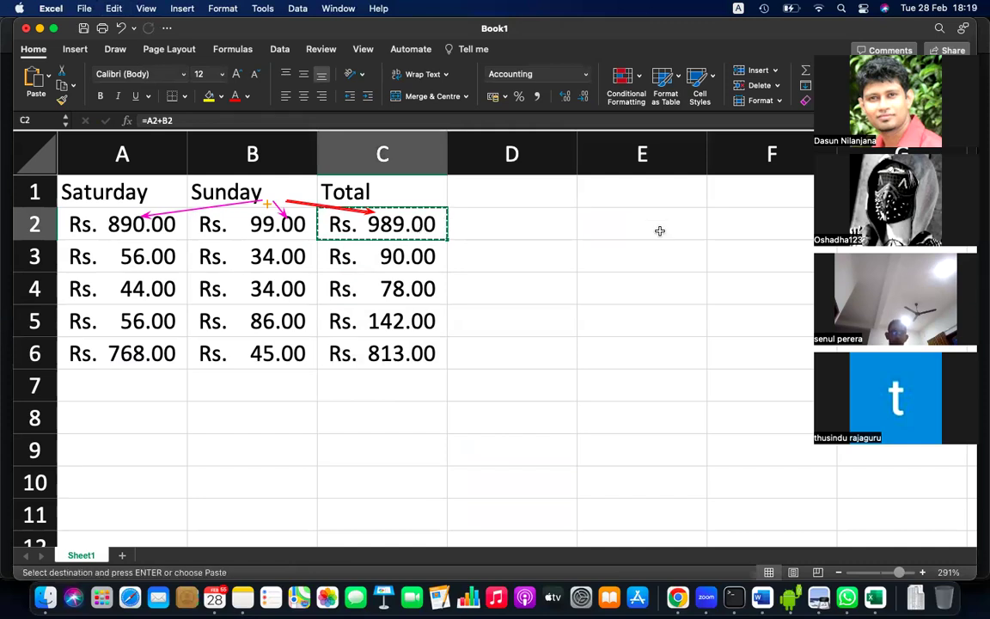
{"action": "left_click", "coordinate": [639, 239]}
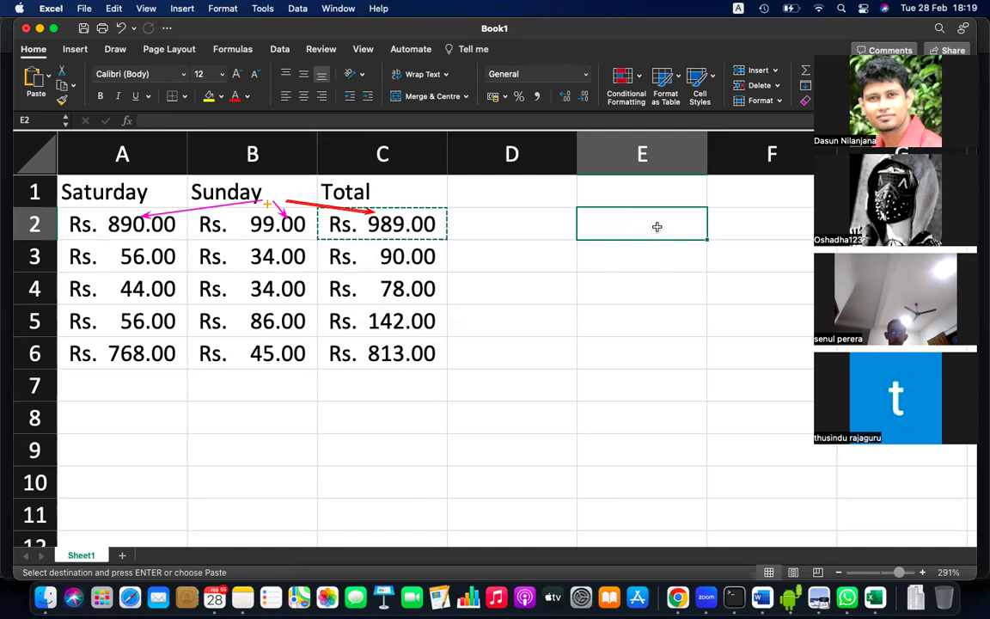
{"action": "key", "text": "XF86AudioRaiseVolume"}
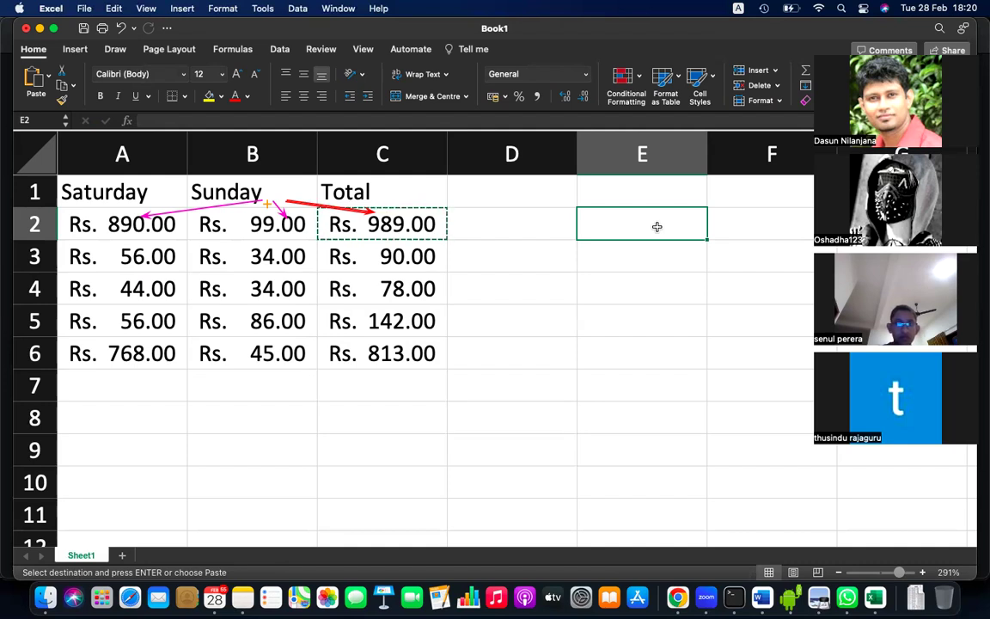
{"action": "double_click", "coordinate": [387, 225]}
{"action": "key", "text": "Return"}
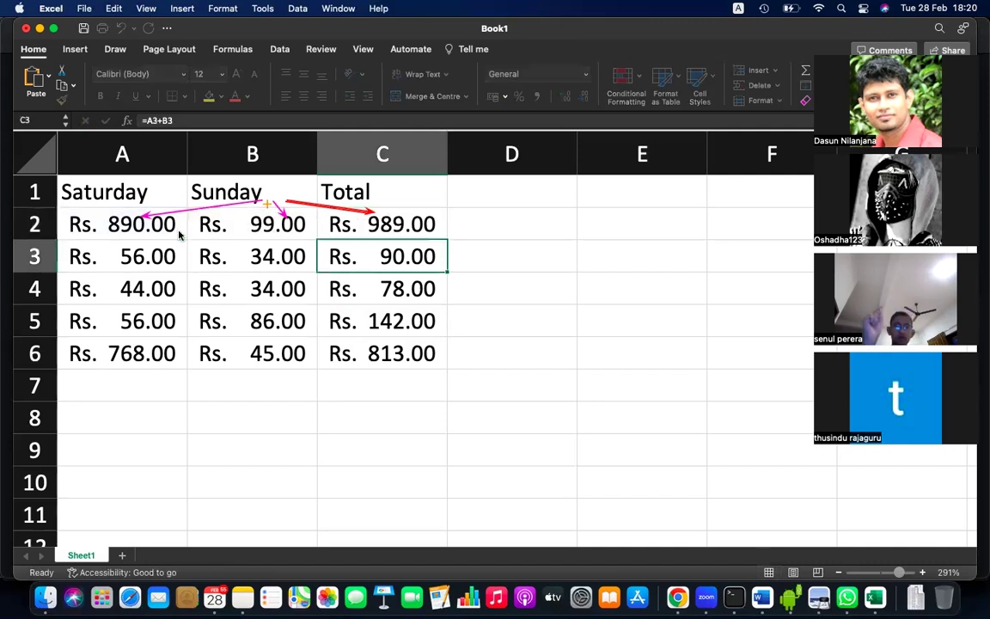
{"action": "double_click", "coordinate": [367, 257]}
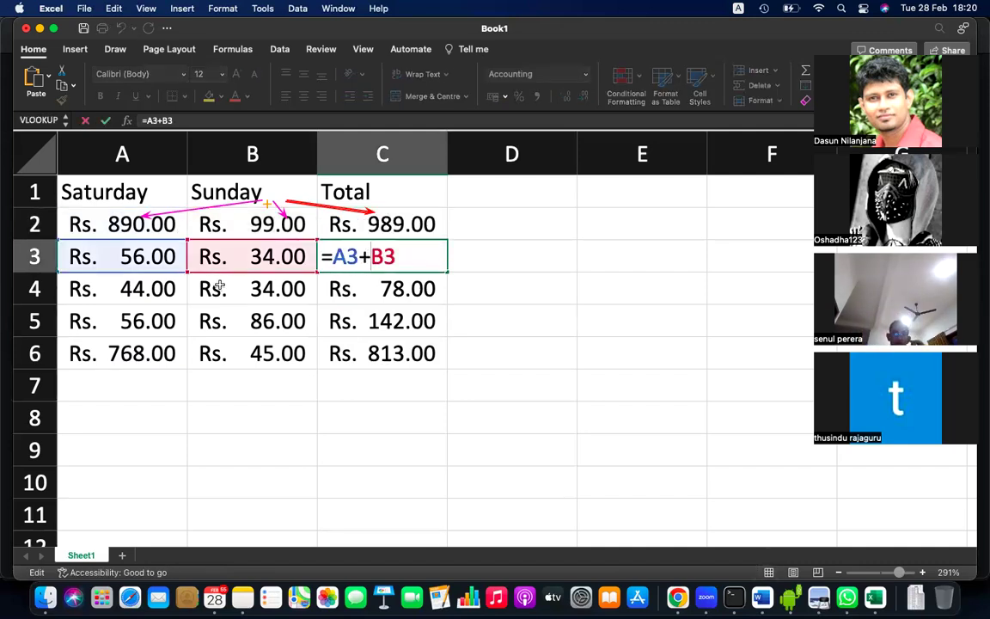
{"action": "key", "text": "Return"}
{"action": "double_click", "coordinate": [379, 289]}
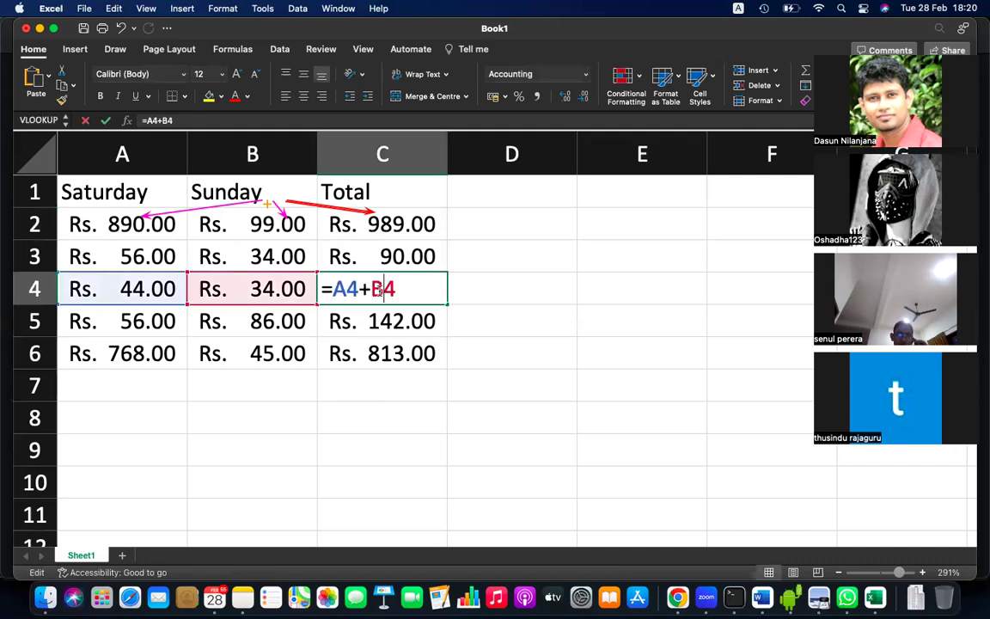
{"action": "key", "text": "Return"}
{"action": "key", "text": "Return"}
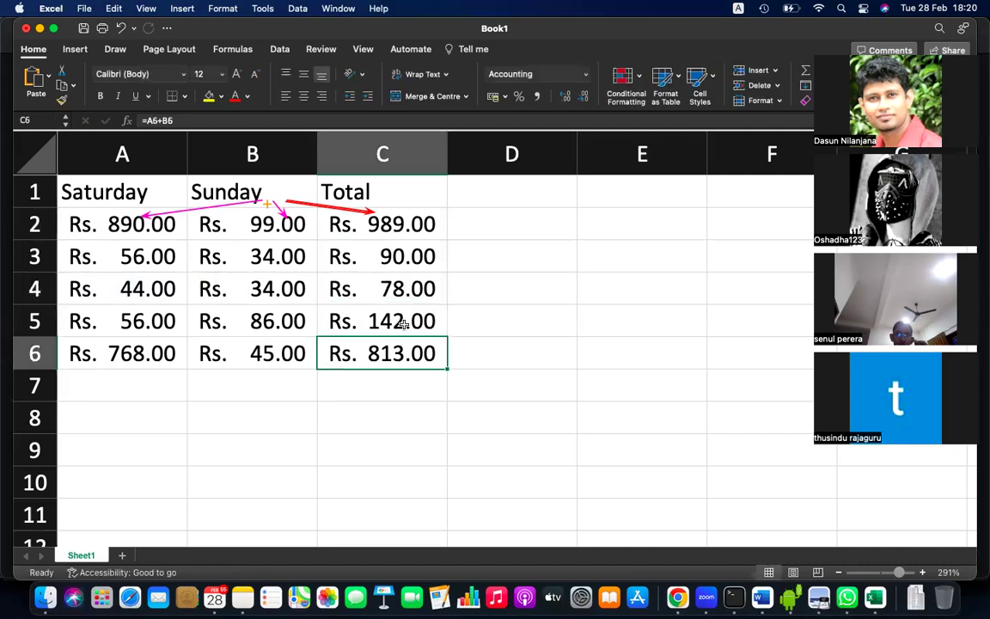
{"action": "double_click", "coordinate": [403, 323]}
{"action": "key", "text": "Return"}
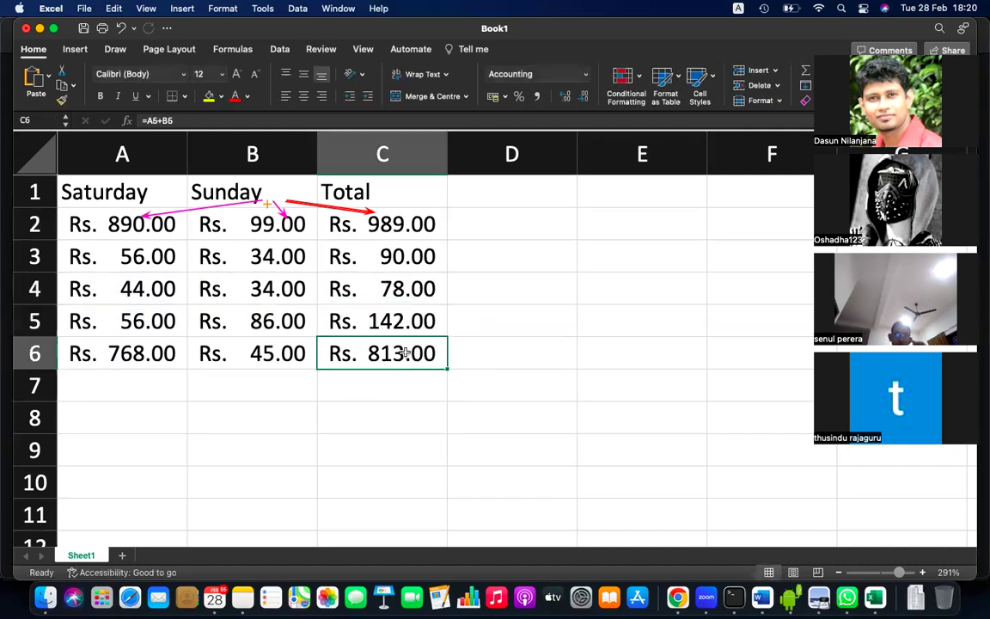
{"action": "double_click", "coordinate": [404, 353]}
{"action": "key", "text": "Return"}
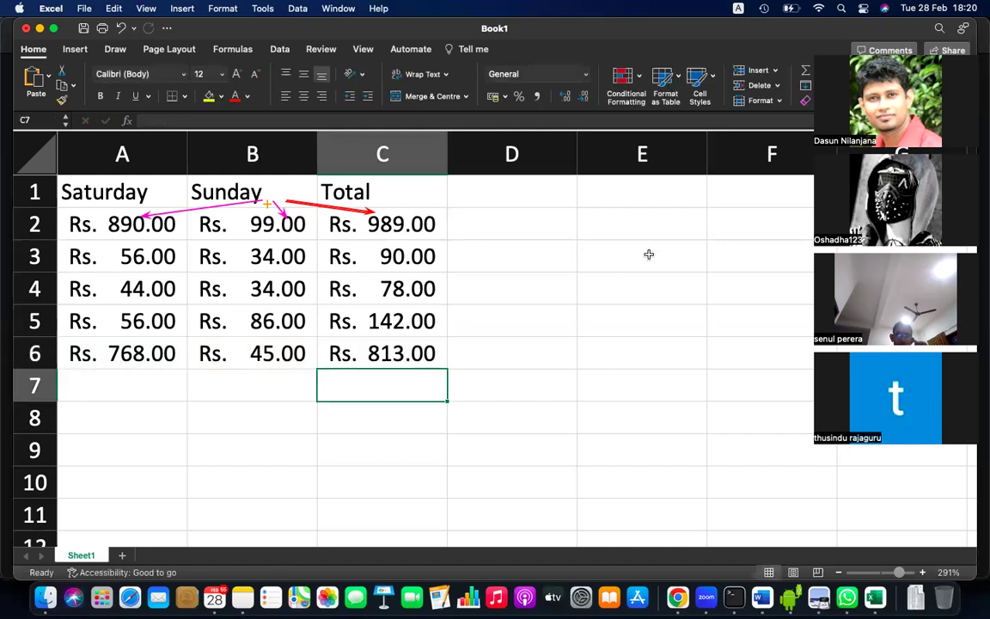
{"action": "double_click", "coordinate": [638, 232]}
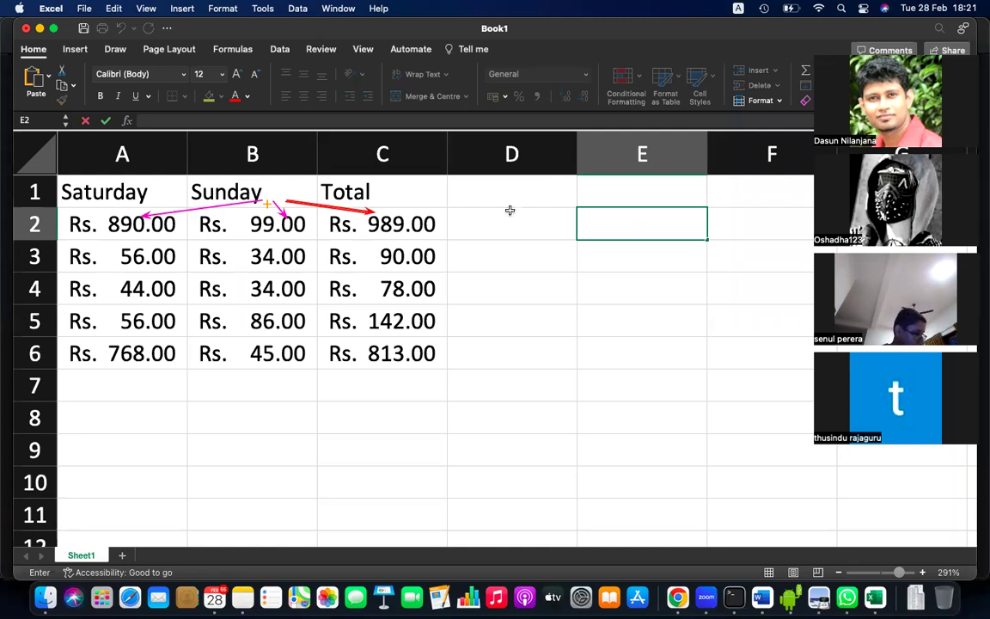
{"action": "left_click", "coordinate": [367, 228]}
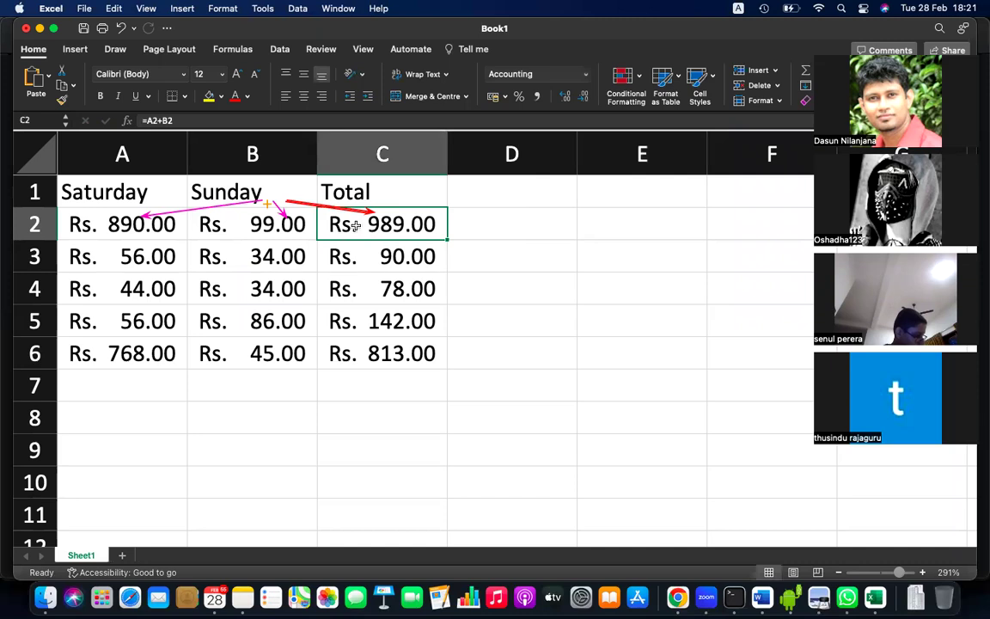
{"action": "left_click", "coordinate": [276, 236]}
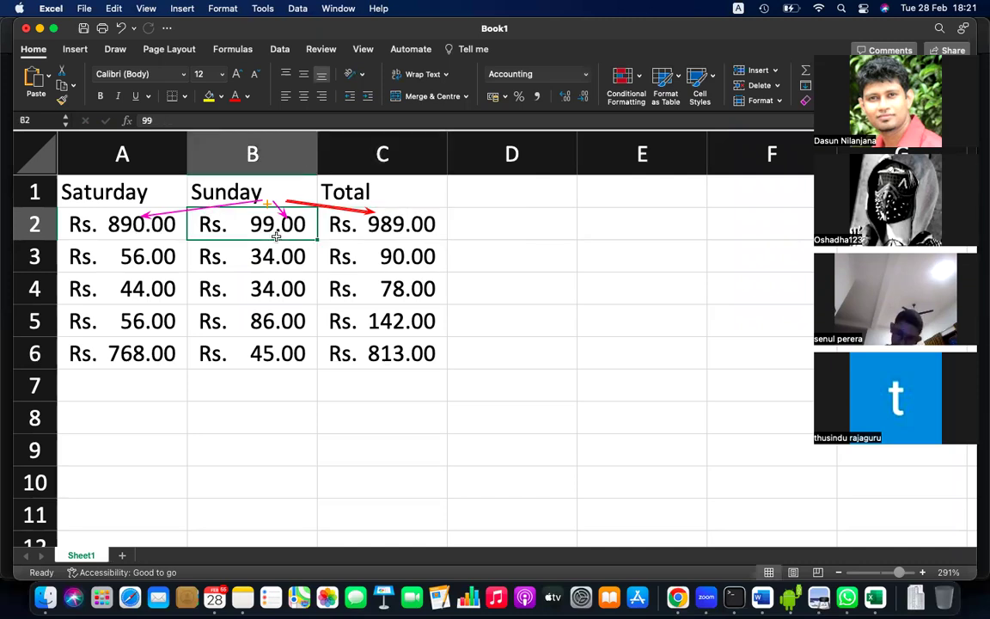
{"action": "left_click", "coordinate": [396, 293]}
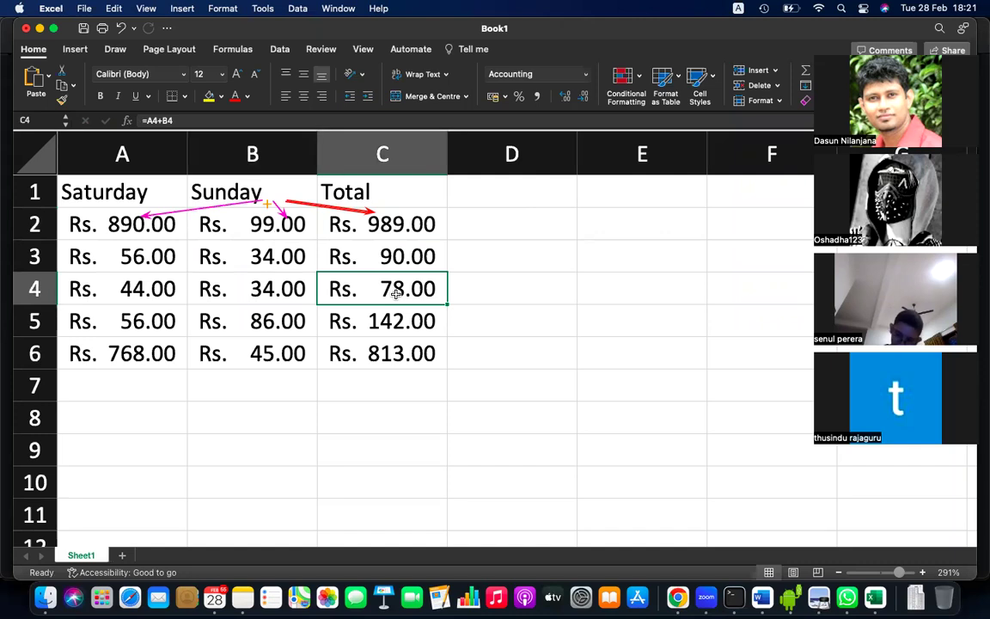
{"action": "double_click", "coordinate": [396, 293]}
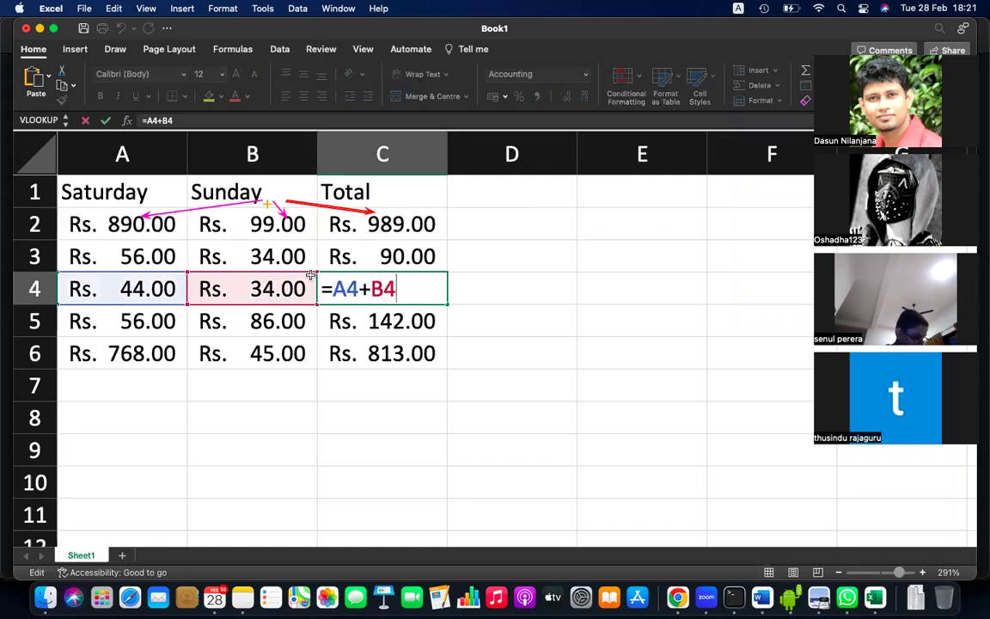
{"action": "key", "text": "Return"}
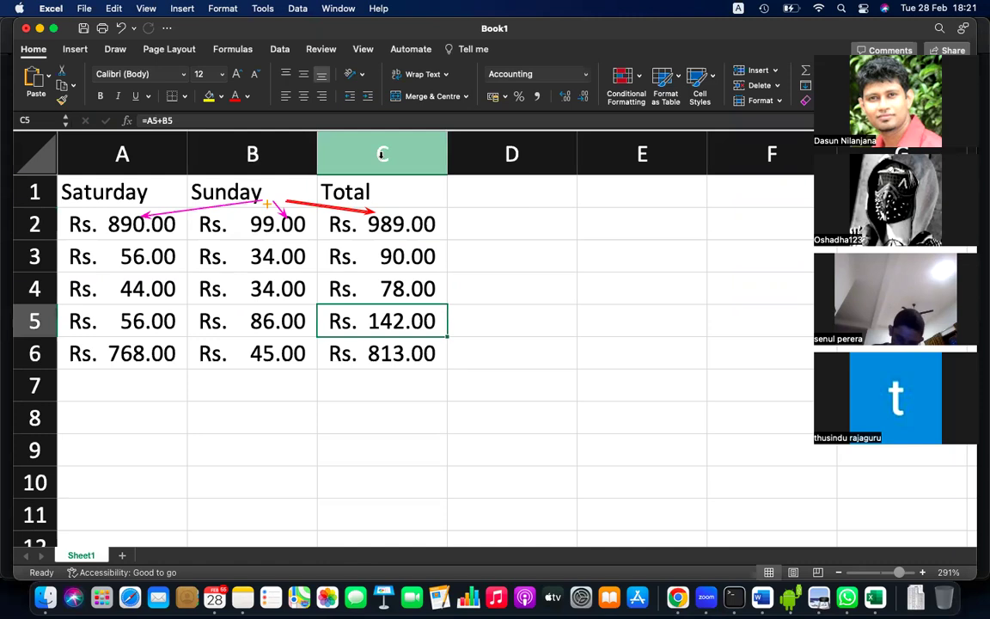
{"action": "left_click", "coordinate": [417, 358]}
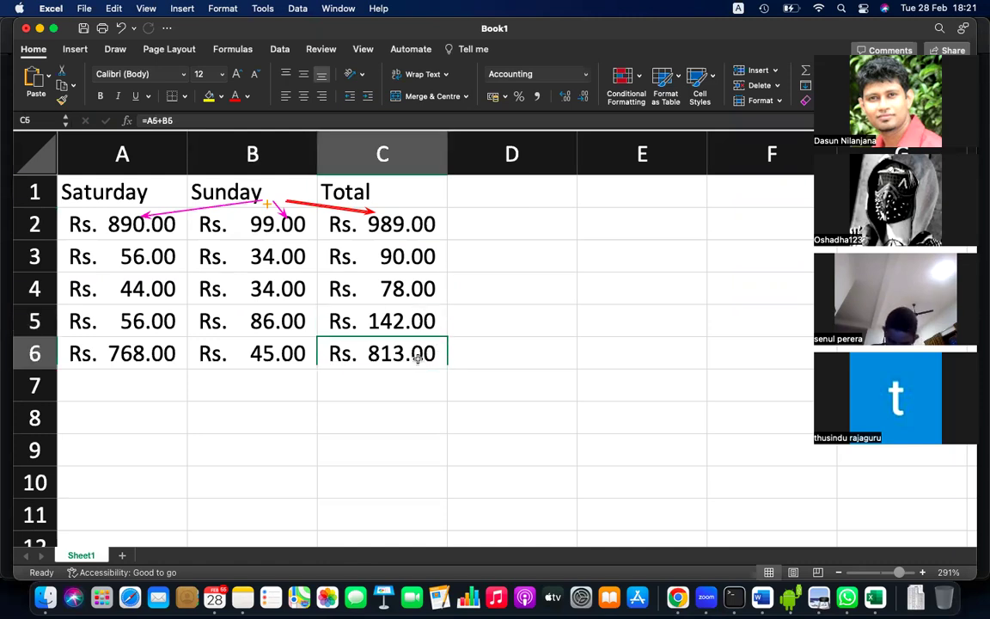
{"action": "double_click", "coordinate": [418, 358]}
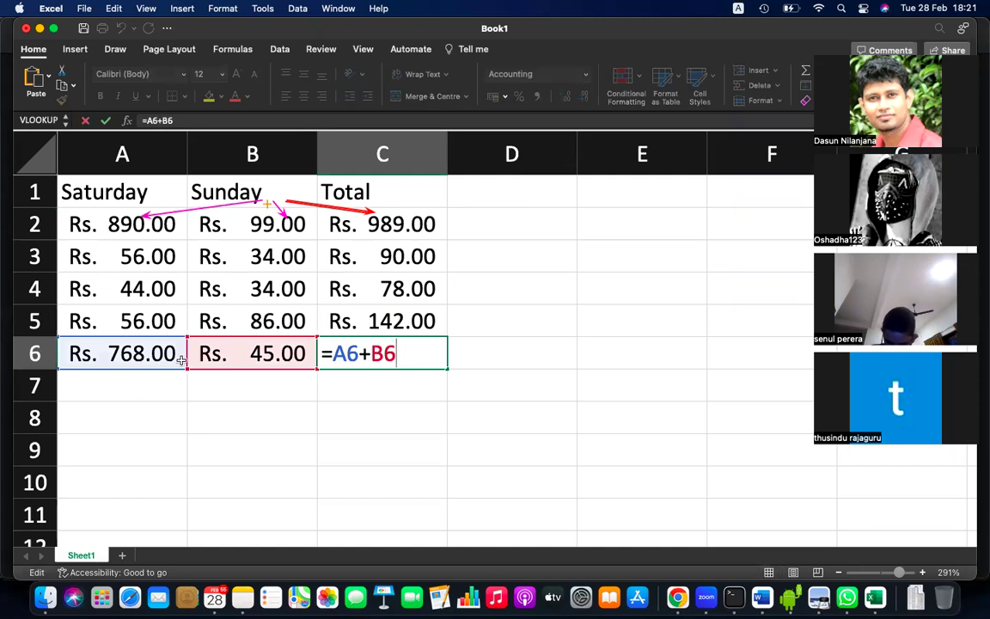
{"action": "key", "text": "Return"}
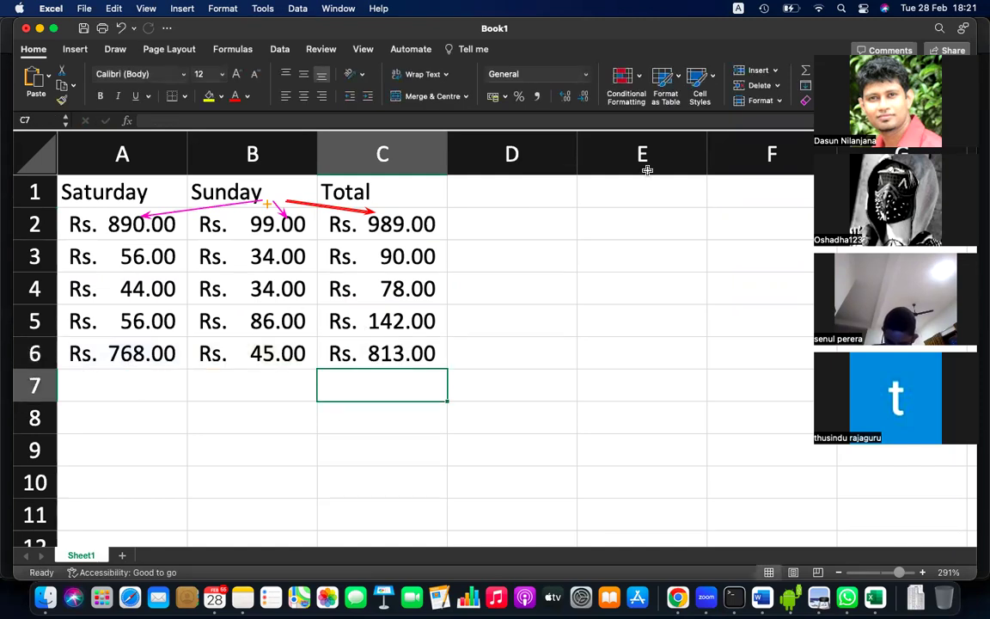
Copy the C2 total and select E2, which is still empty
{"action": "left_click", "coordinate": [657, 226]}
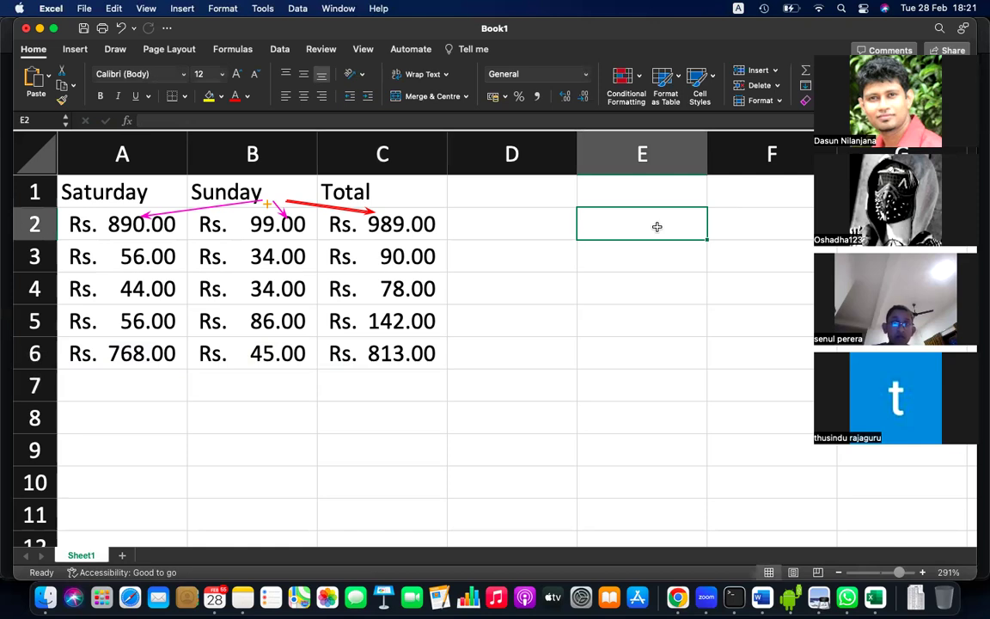
{"action": "left_click", "coordinate": [374, 224]}
{"action": "key", "text": "super+c"}
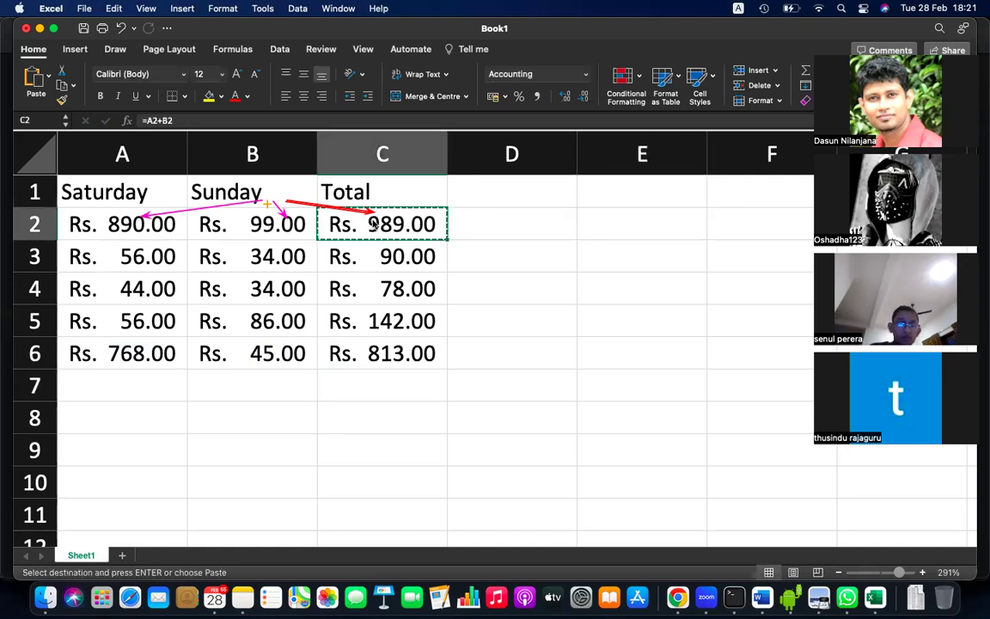
{"action": "left_click", "coordinate": [638, 226]}
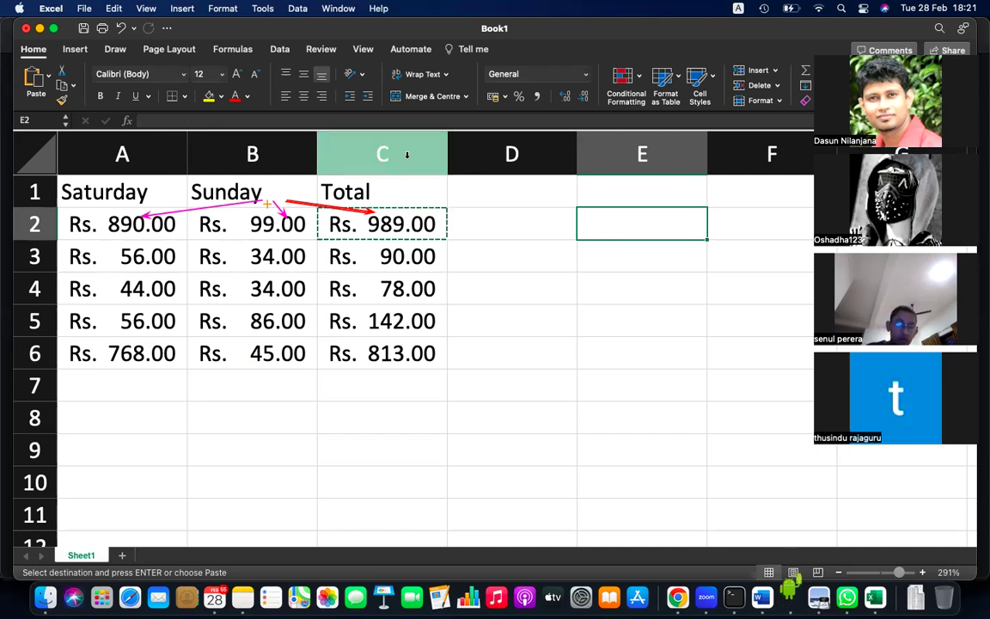
{"action": "double_click", "coordinate": [620, 225]}
{"action": "left_click", "coordinate": [585, 276]}
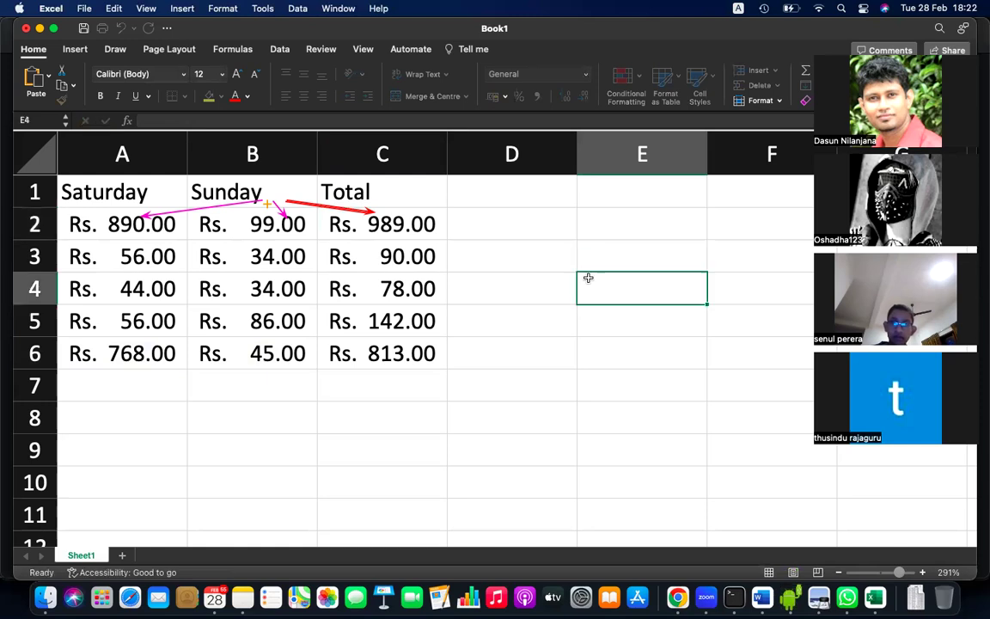
Paste C2's total into E2, where it becomes =C2+D2 showing Rs. 989.00
{"action": "left_click", "coordinate": [398, 221]}
{"action": "key", "text": "super+c"}
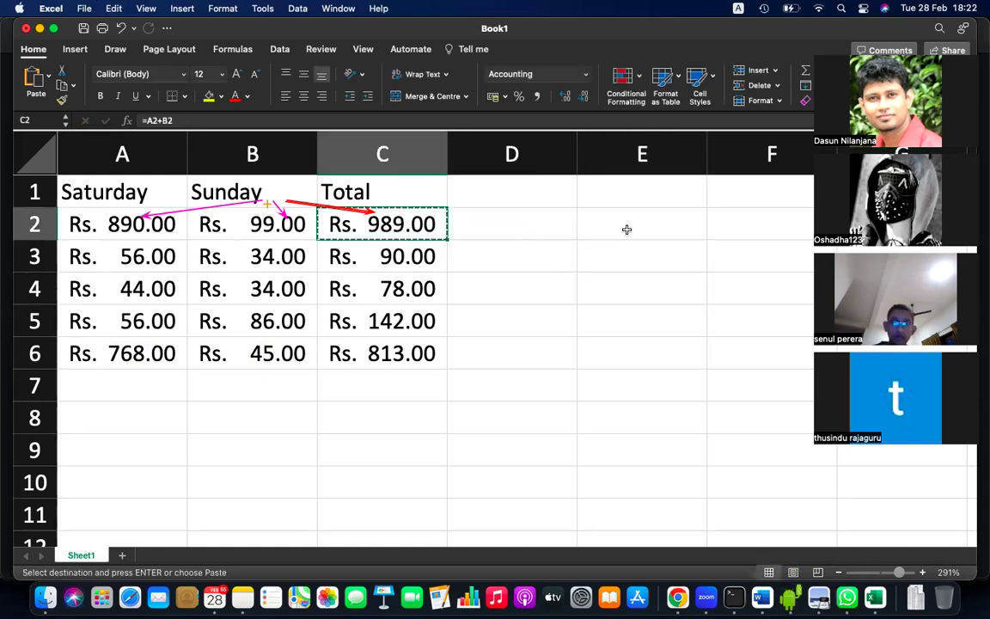
{"action": "left_click", "coordinate": [627, 230]}
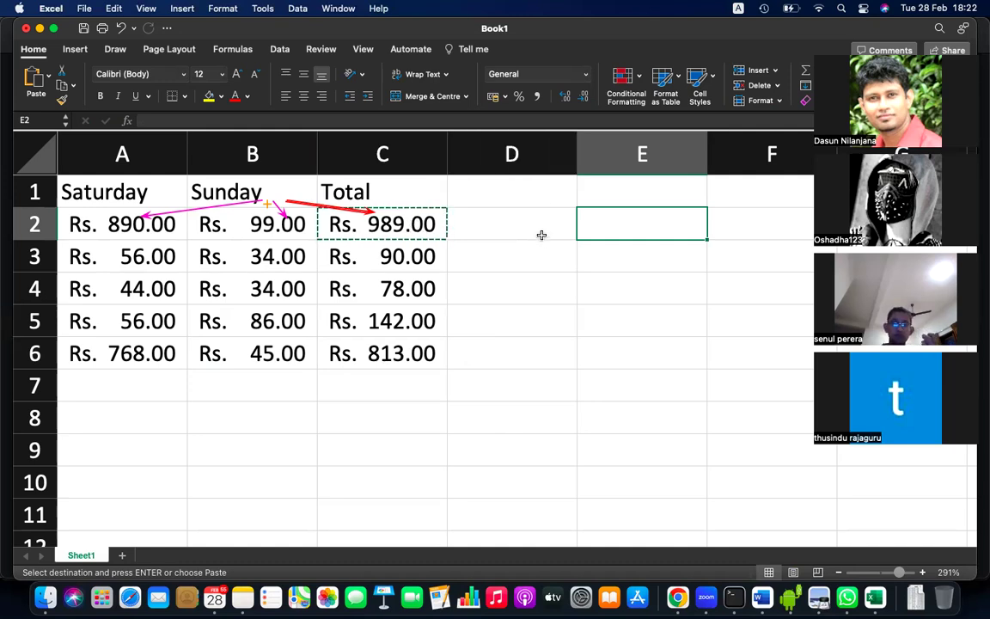
{"action": "key", "text": "super+v"}
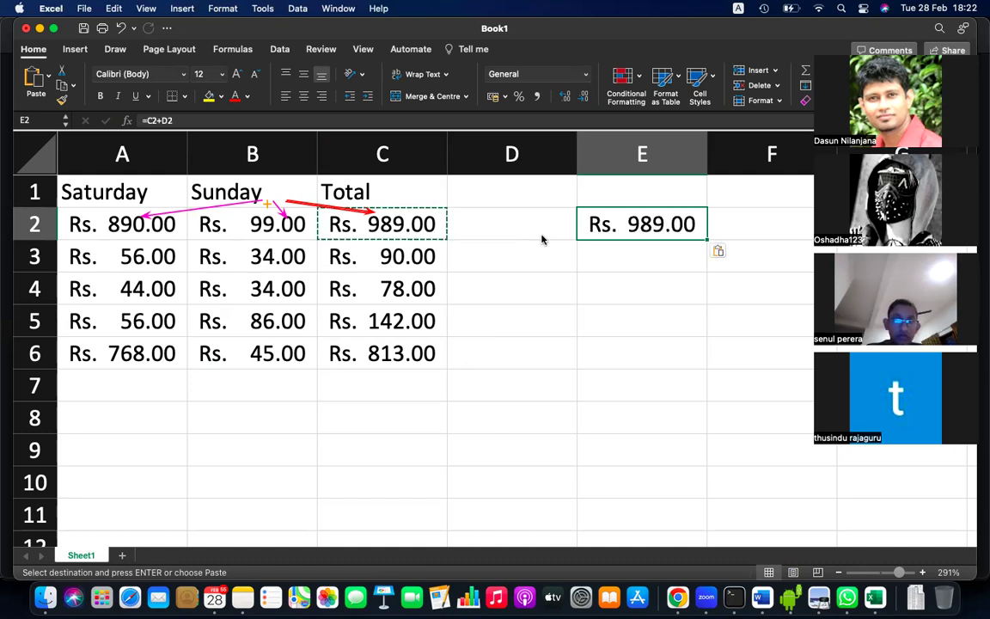
{"action": "double_click", "coordinate": [671, 220]}
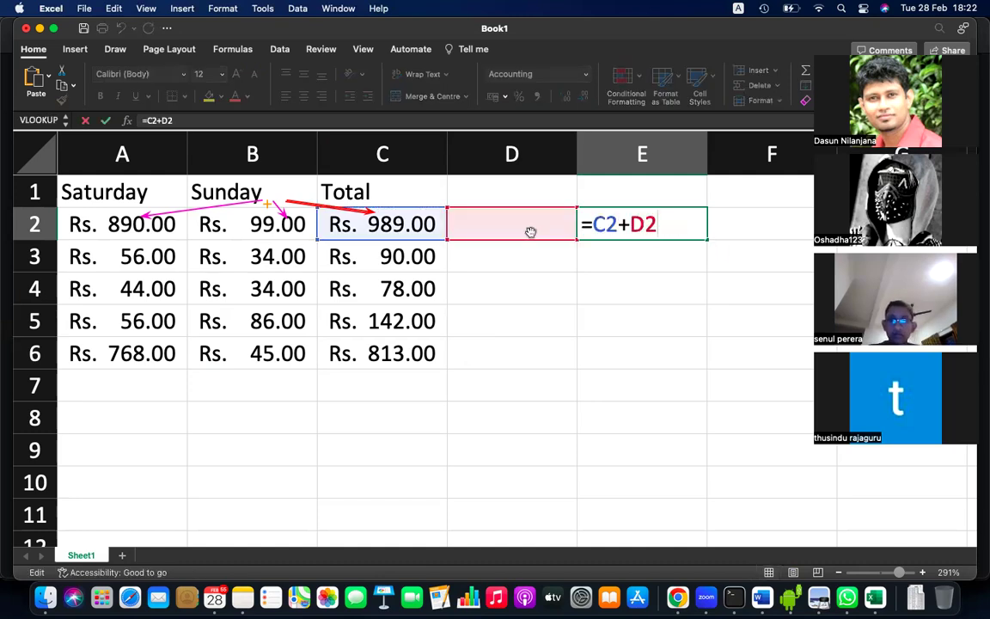
{"action": "key", "text": "Return"}
{"action": "left_click", "coordinate": [638, 357]}
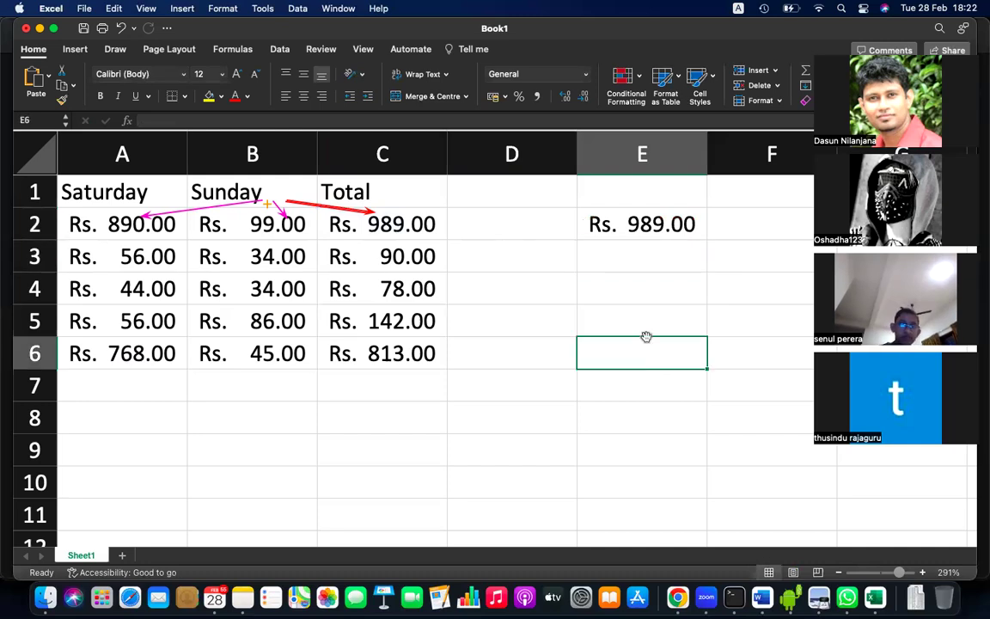
Copy E2's =C2+D2 into E6, where it becomes =C6+D6 showing Rs. 813.00
{"action": "key", "text": "super+v"}
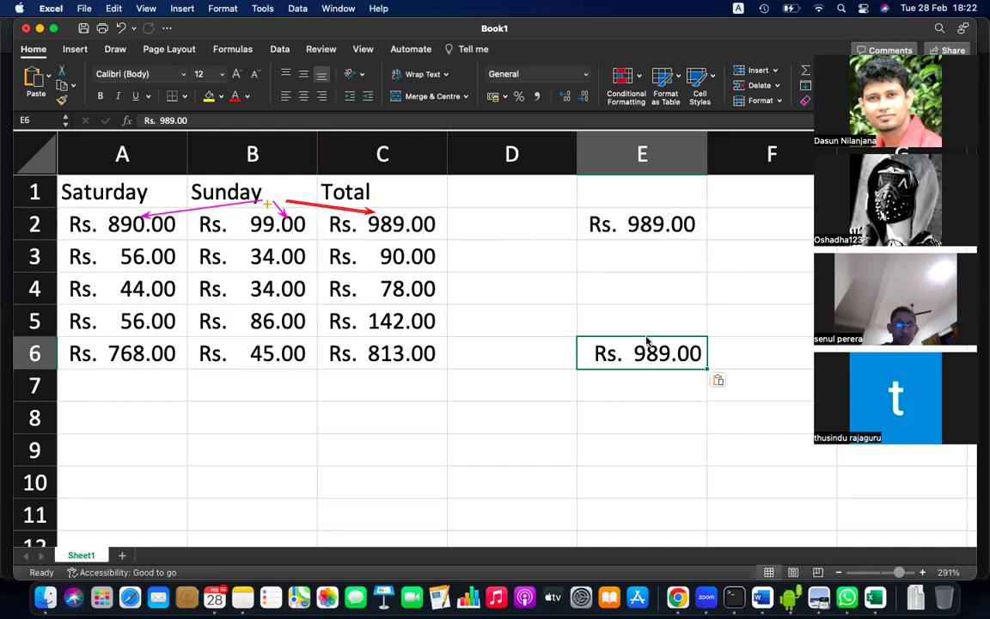
{"action": "double_click", "coordinate": [648, 342]}
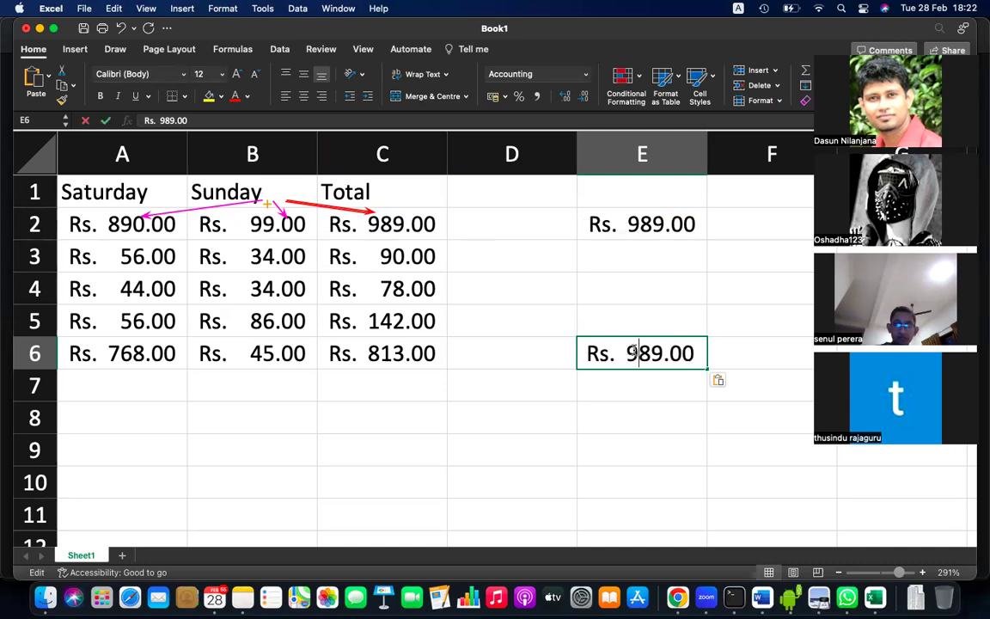
{"action": "left_click", "coordinate": [678, 317]}
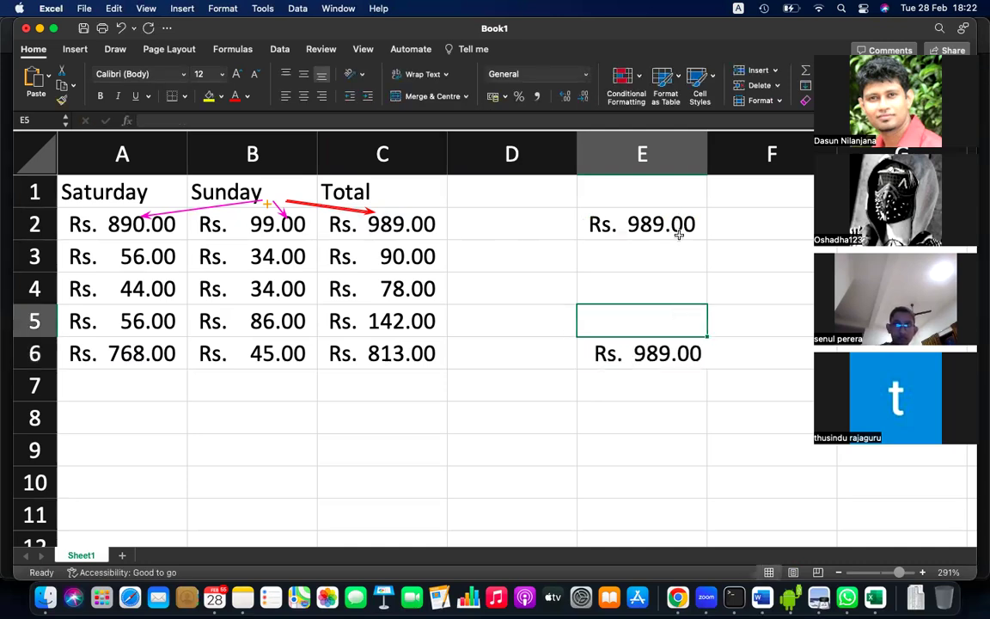
{"action": "left_click", "coordinate": [678, 229]}
{"action": "key", "text": "super+c"}
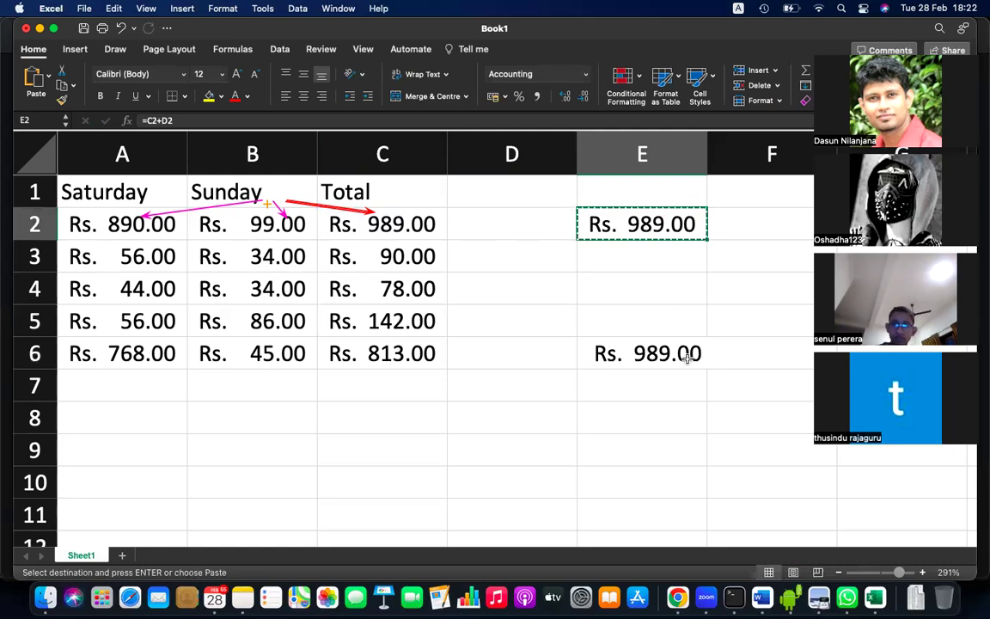
{"action": "left_click", "coordinate": [658, 350]}
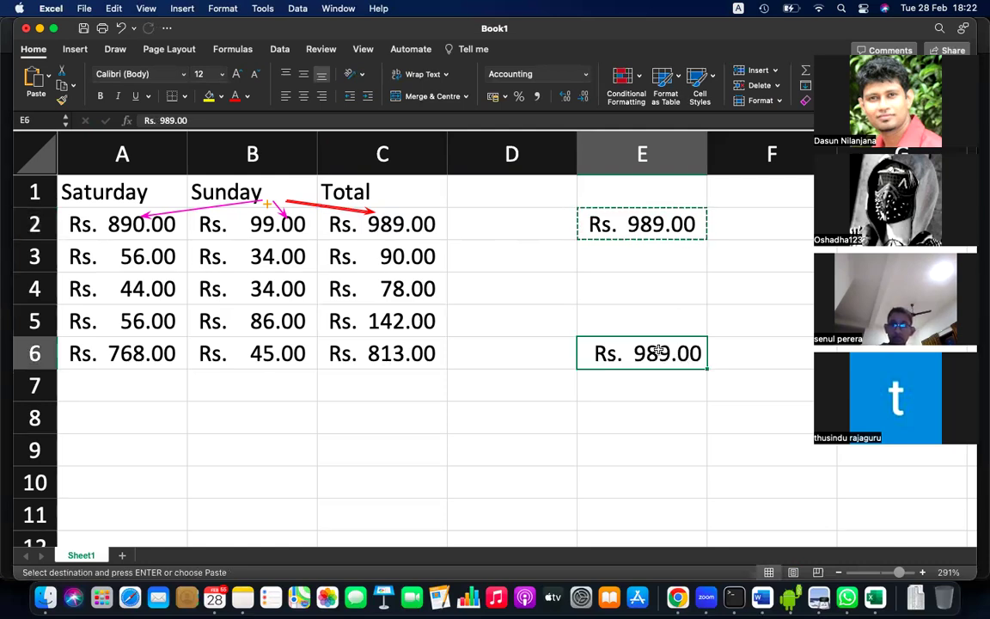
{"action": "key", "text": "super+v"}
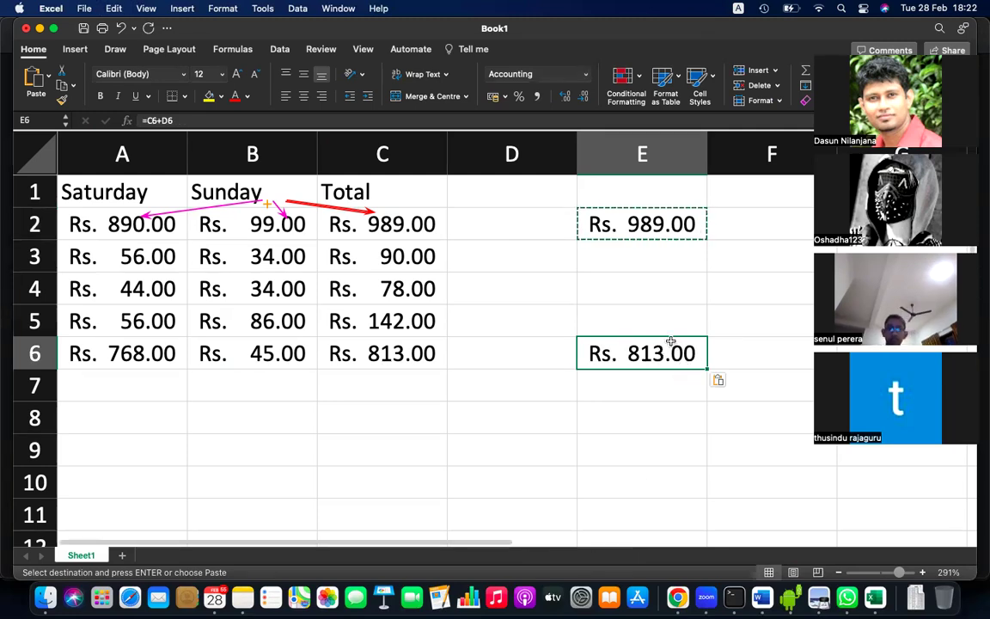
{"action": "double_click", "coordinate": [670, 342]}
{"action": "key", "text": "Return"}
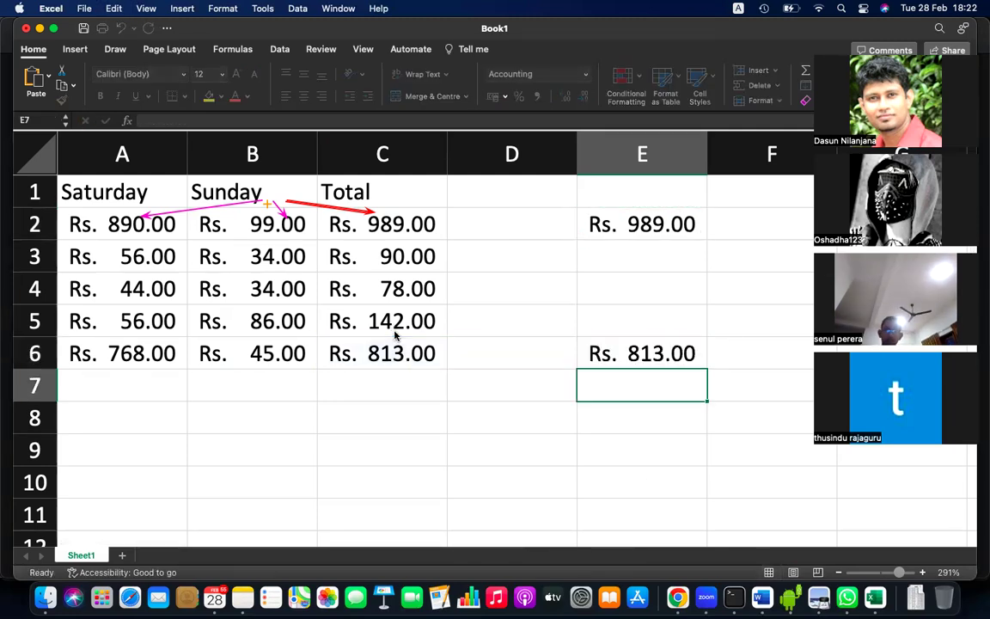
Delete the contents of E1:E6, removing the pasted E2 and E6 totals
{"action": "left_click_drag", "start_coordinate": [592, 190], "coordinate": [675, 360]}
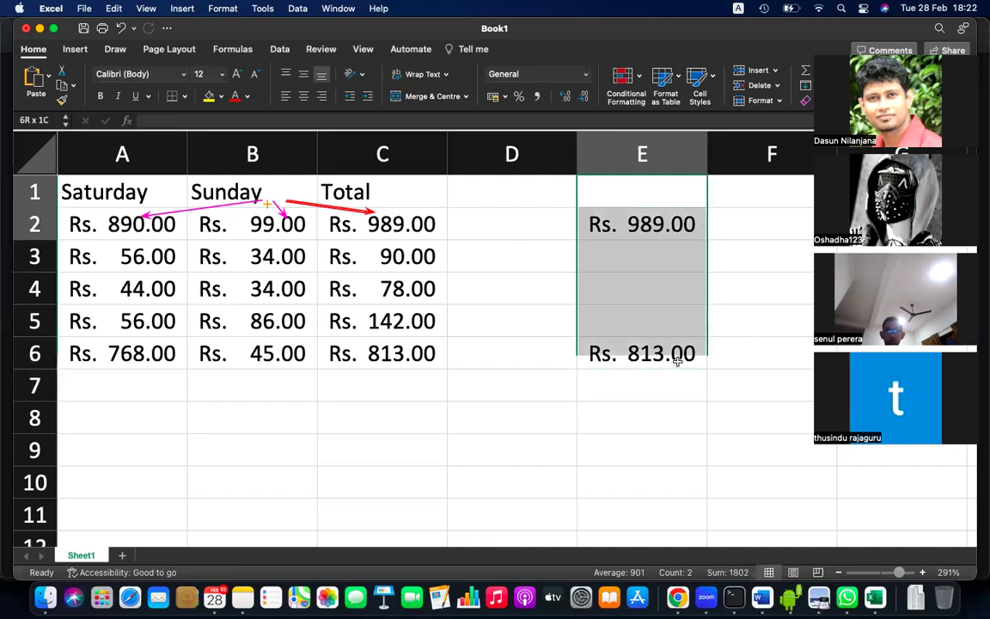
{"action": "key", "text": "Delete"}
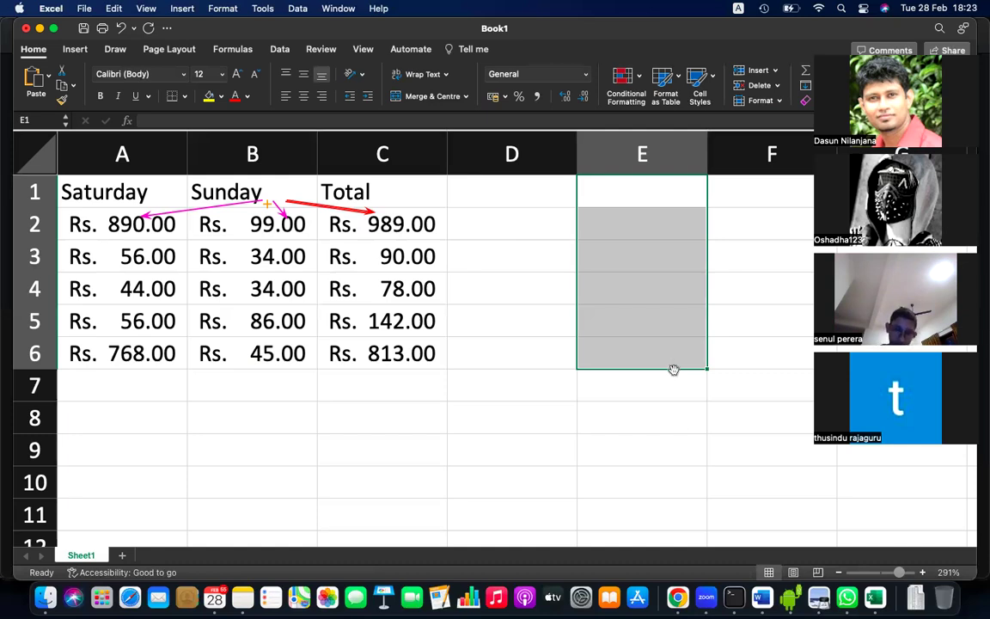
Switch from Word to the Google Drive page in Chrome
{"action": "left_click", "coordinate": [759, 605]}
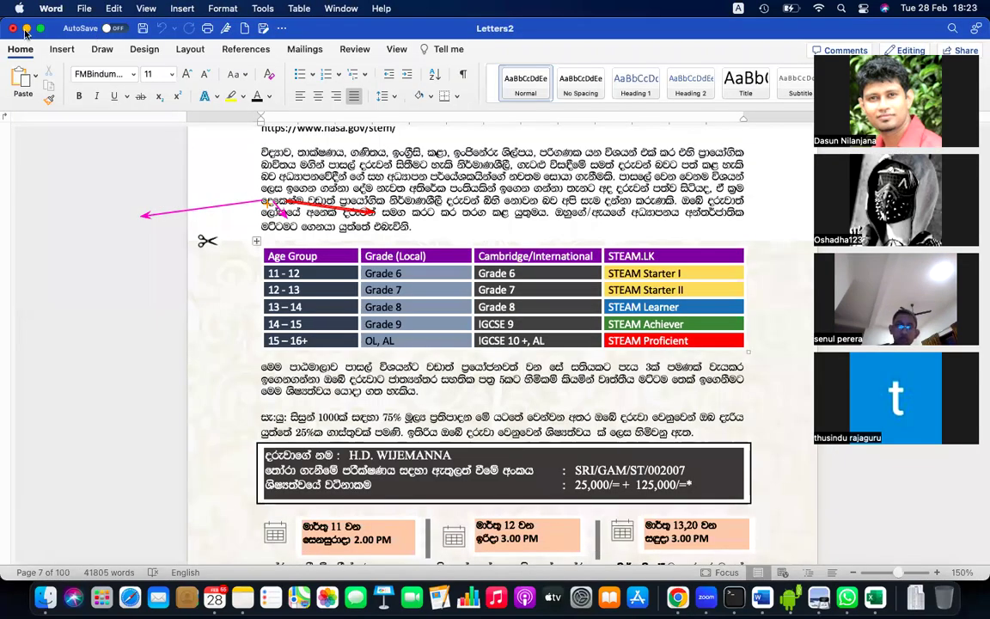
{"action": "left_click", "coordinate": [809, 591]}
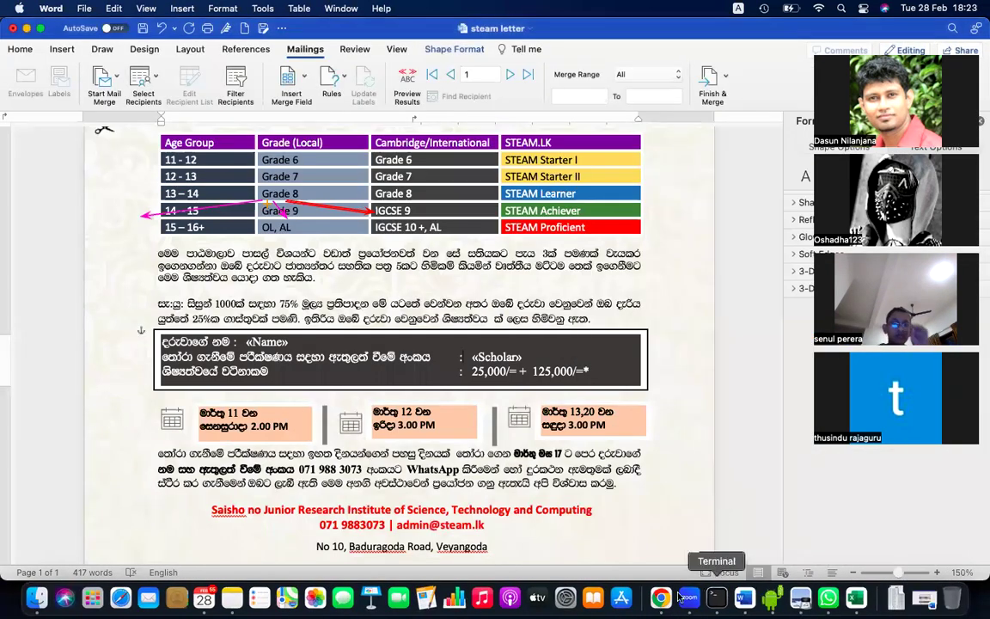
{"action": "left_click", "coordinate": [660, 597]}
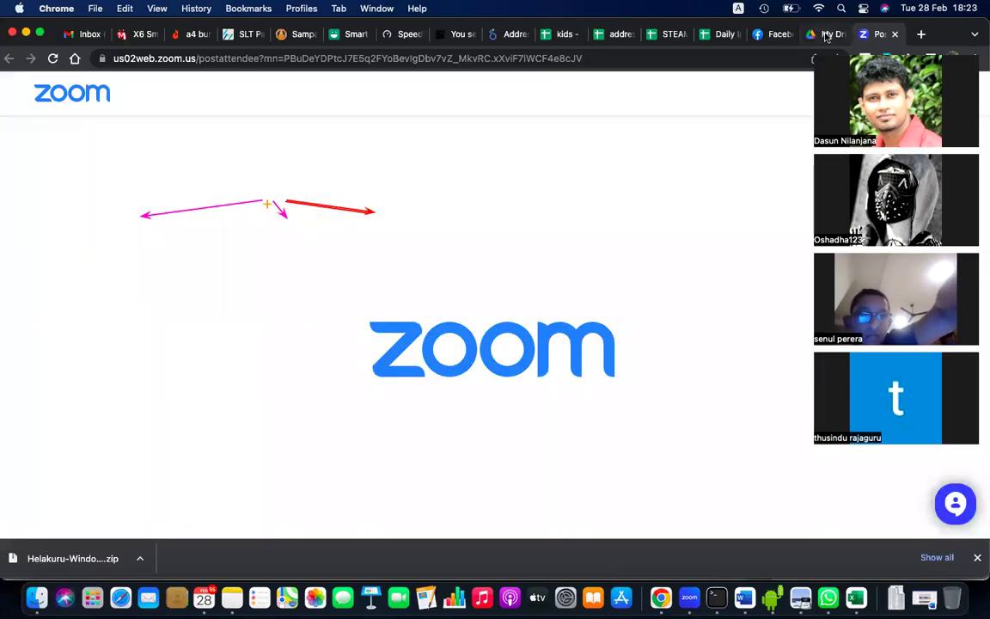
{"action": "left_click", "coordinate": [827, 33]}
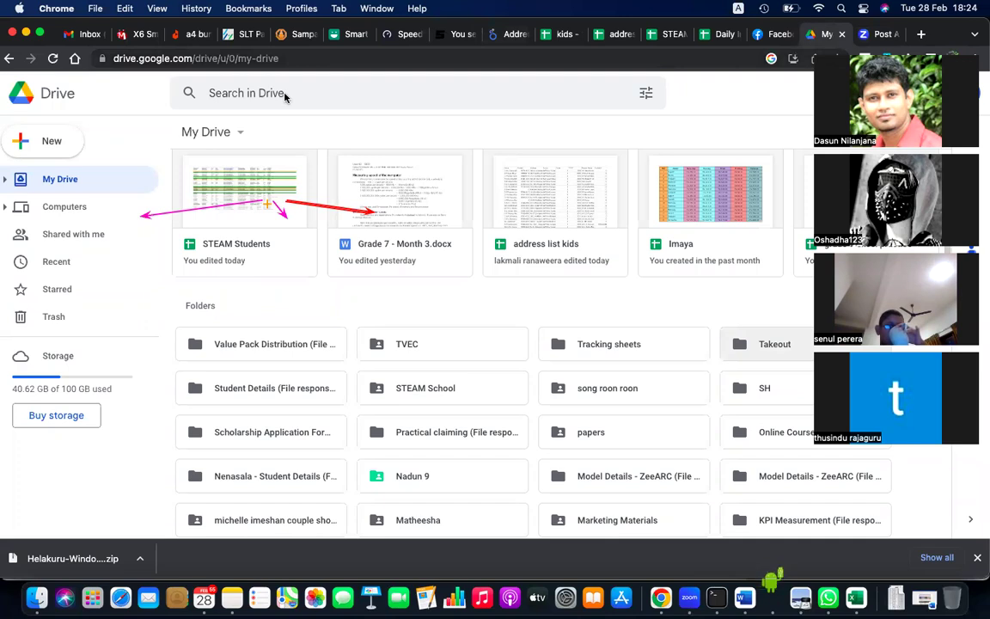
Open the GICTS folder, then Grade 9, then Month 3
{"action": "scroll", "coordinate": [464, 391], "scroll_direction": "down", "scroll_amount": 3}
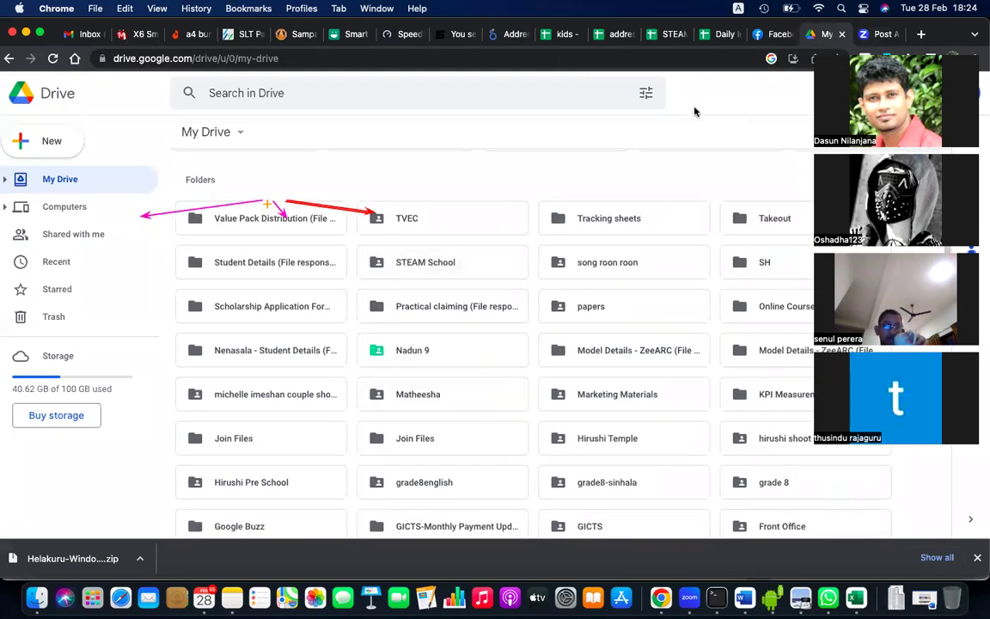
{"action": "scroll", "coordinate": [641, 378], "scroll_direction": "down", "scroll_amount": 2}
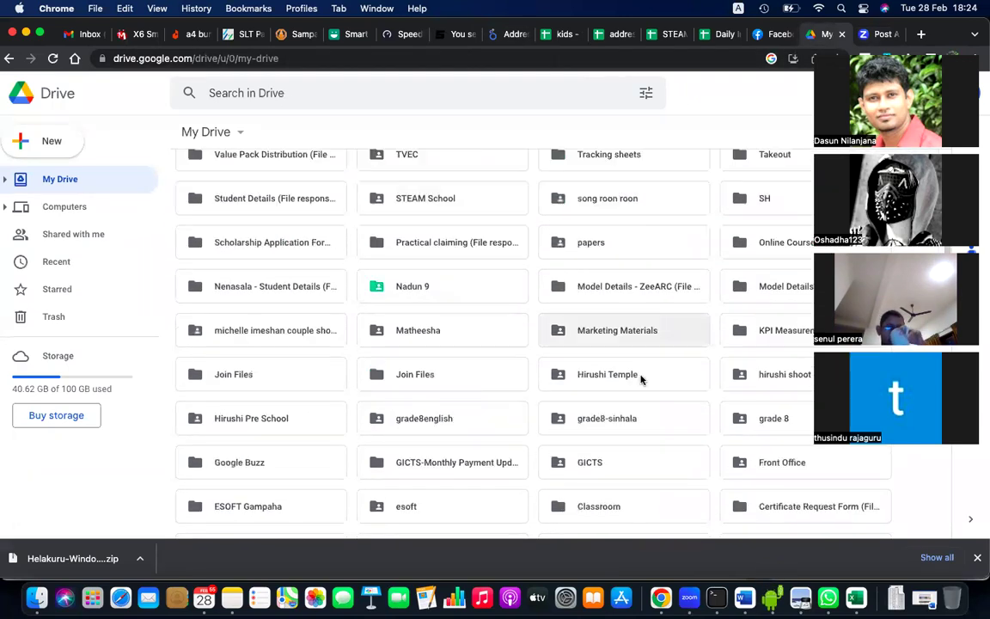
{"action": "double_click", "coordinate": [600, 440]}
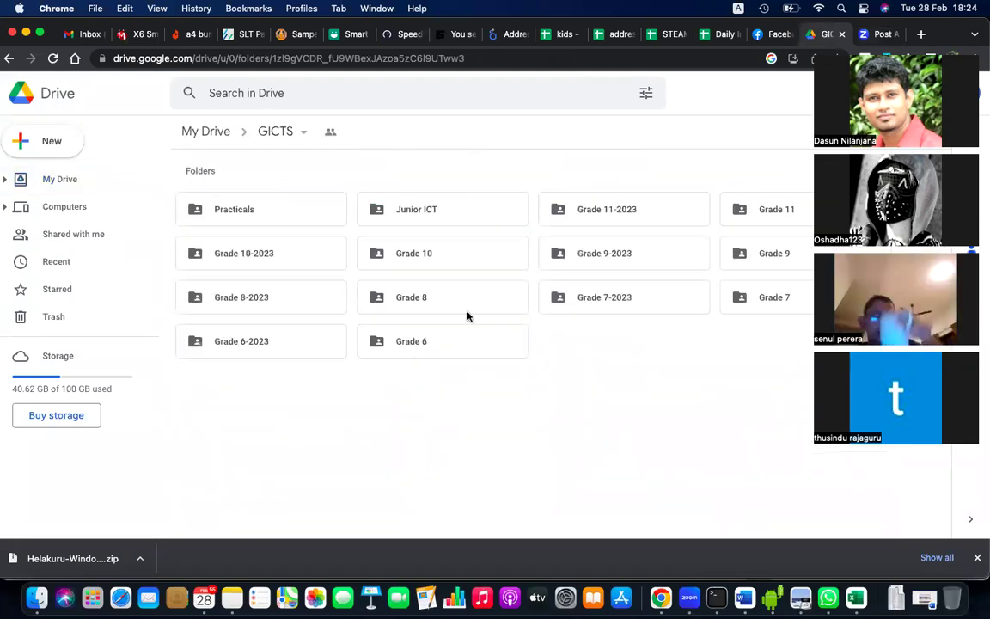
{"action": "double_click", "coordinate": [770, 246]}
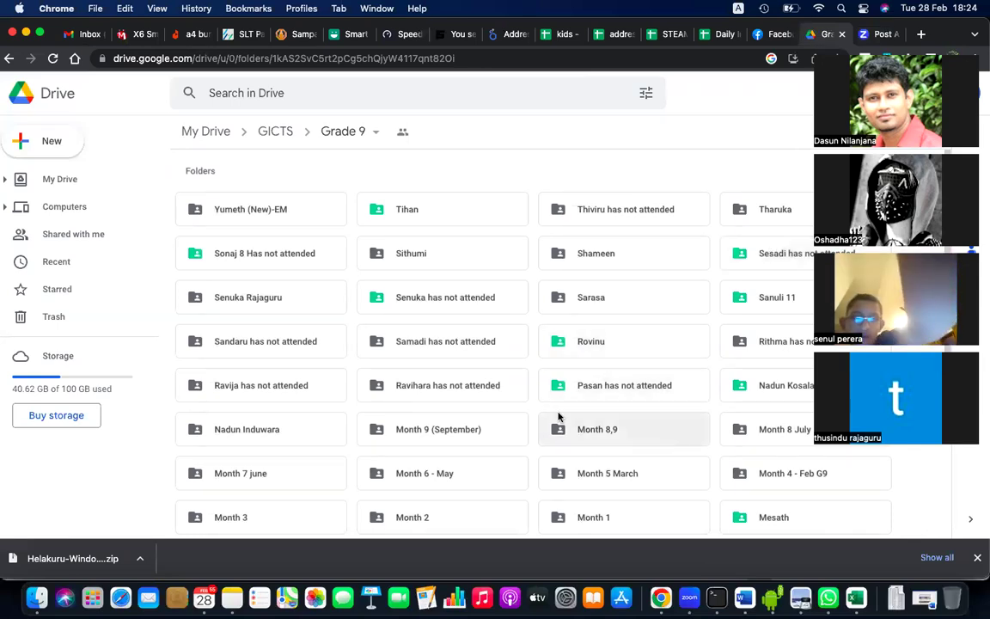
{"action": "scroll", "coordinate": [561, 413], "scroll_direction": "down", "scroll_amount": 2}
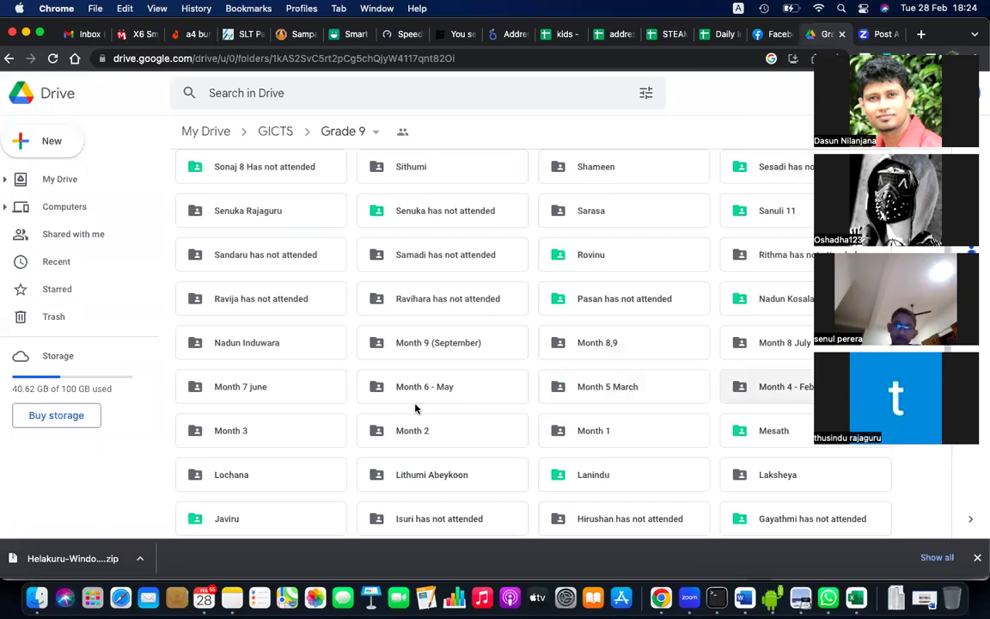
{"action": "double_click", "coordinate": [280, 422]}
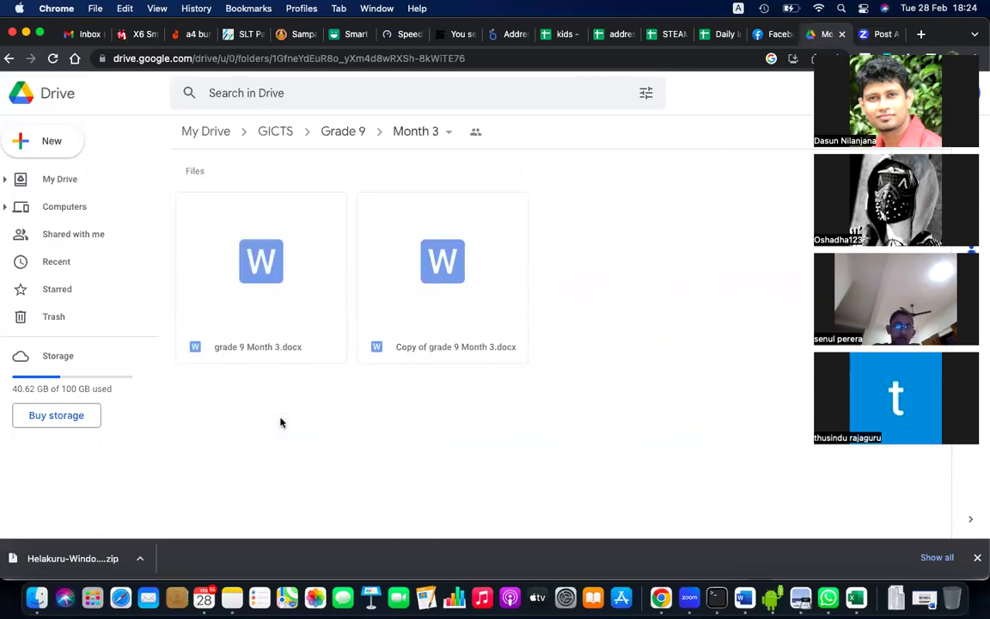
Open grade 9 Month 3.docx from Drive and scroll down through the notes
{"action": "double_click", "coordinate": [312, 304]}
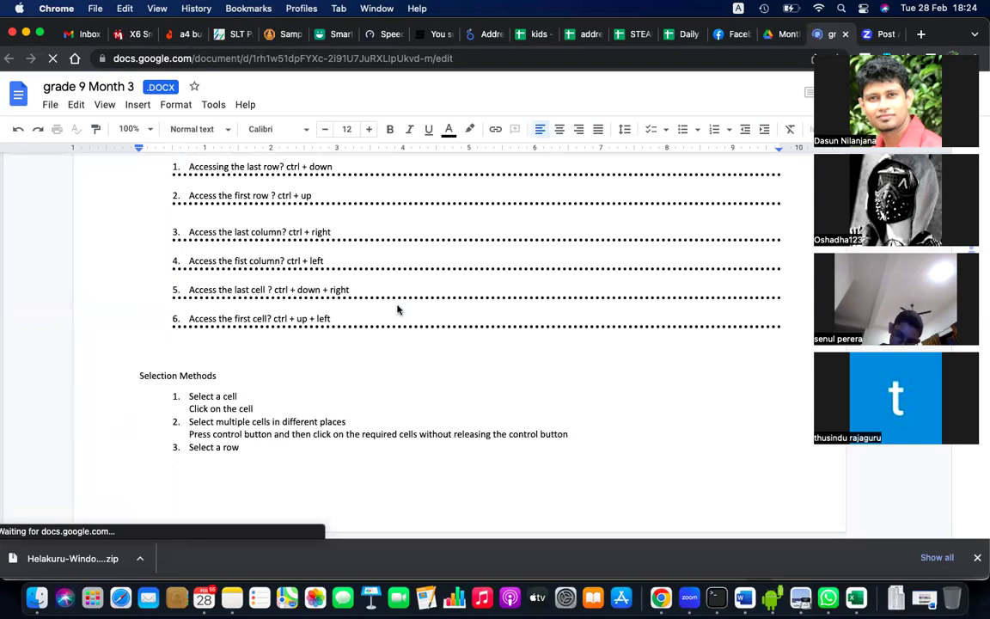
{"action": "scroll", "coordinate": [397, 309], "scroll_direction": "down", "scroll_amount": 5}
{"action": "scroll", "coordinate": [397, 310], "scroll_direction": "down", "scroll_amount": 4}
{"action": "scroll", "coordinate": [397, 309], "scroll_direction": "down", "scroll_amount": 5}
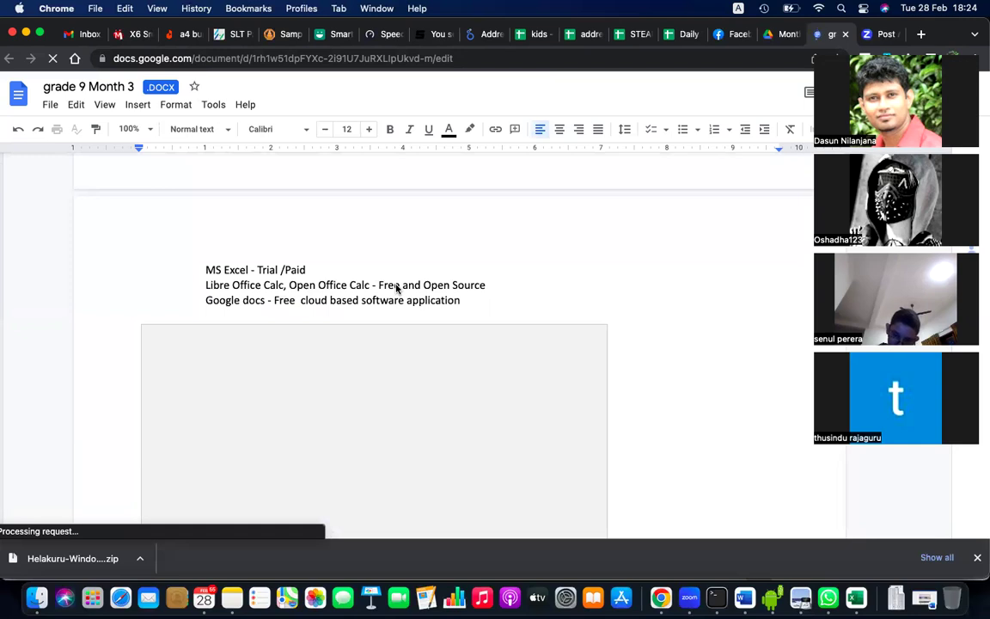
{"action": "scroll", "coordinate": [397, 290], "scroll_direction": "down", "scroll_amount": 5}
{"action": "scroll", "coordinate": [397, 290], "scroll_direction": "down", "scroll_amount": 5}
{"action": "scroll", "coordinate": [397, 289], "scroll_direction": "down", "scroll_amount": 3}
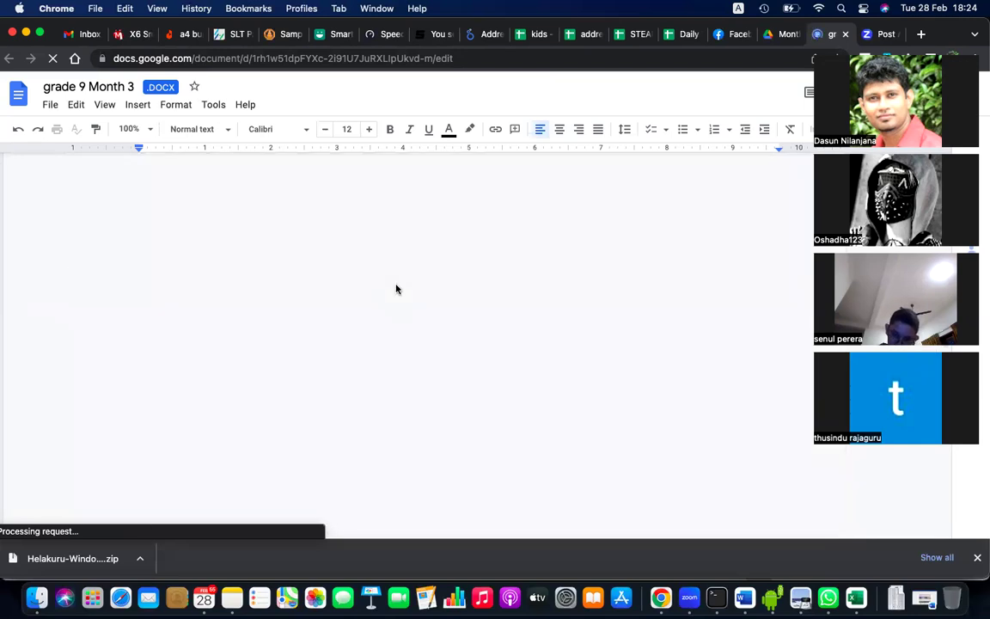
{"action": "scroll", "coordinate": [396, 288], "scroll_direction": "down", "scroll_amount": 5}
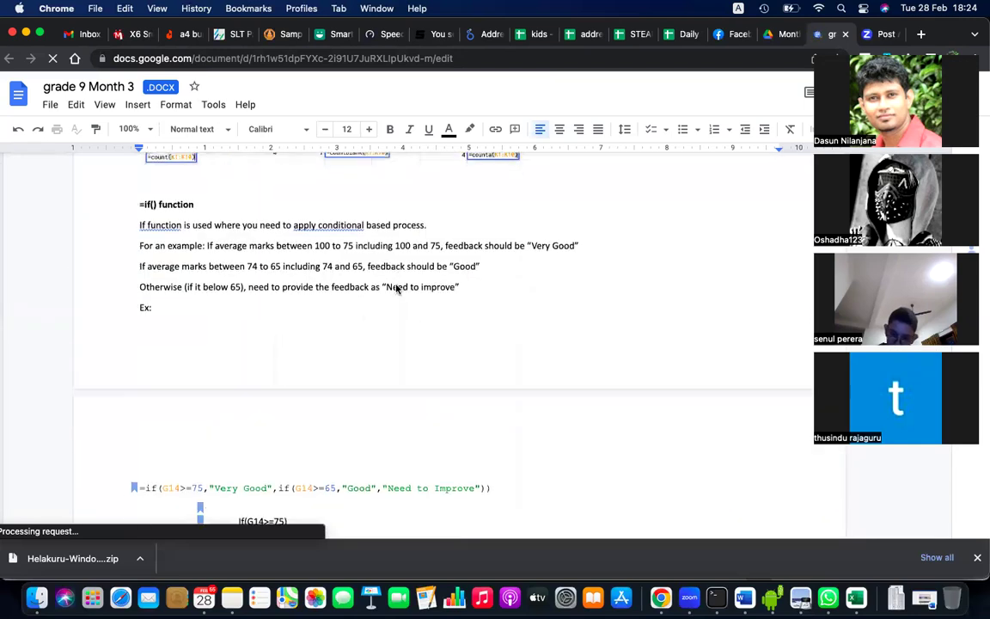
{"action": "scroll", "coordinate": [396, 289], "scroll_direction": "down", "scroll_amount": 5}
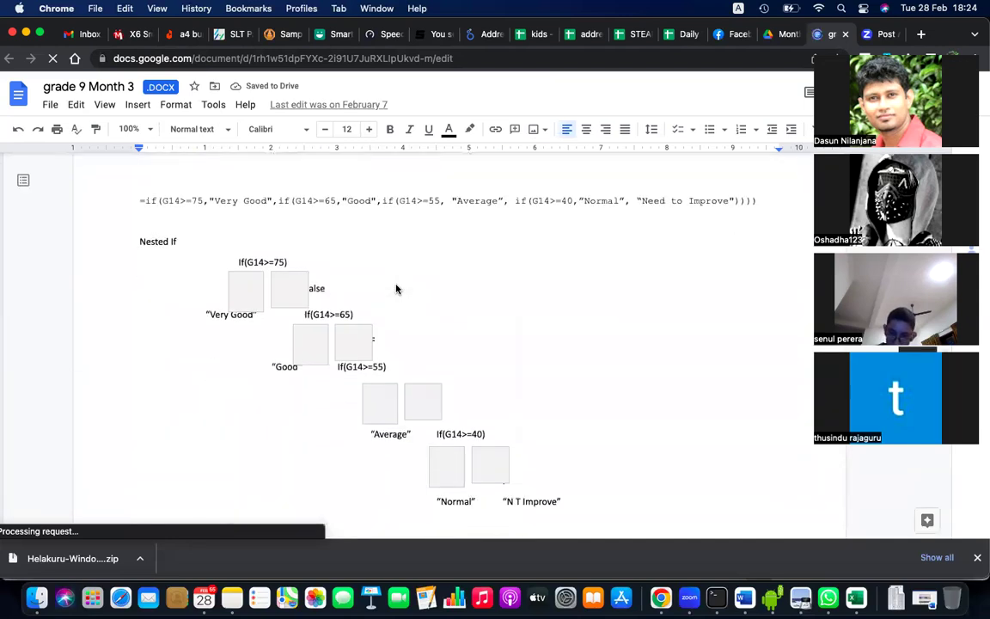
{"action": "scroll", "coordinate": [396, 289], "scroll_direction": "down", "scroll_amount": 2}
{"action": "scroll", "coordinate": [396, 289], "scroll_direction": "down", "scroll_amount": 5}
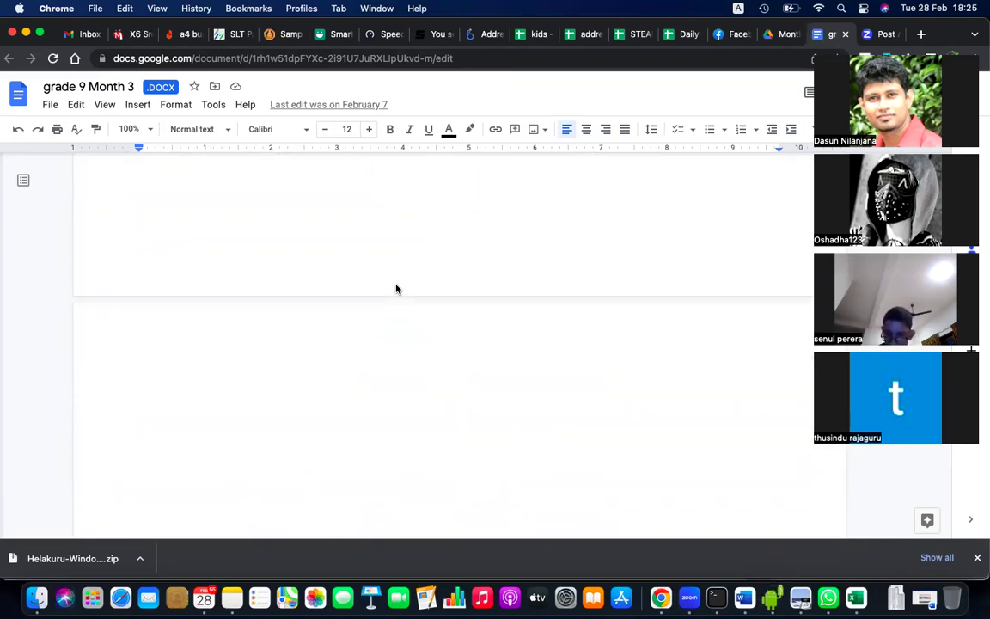
{"action": "scroll", "coordinate": [397, 288], "scroll_direction": "down", "scroll_amount": 2}
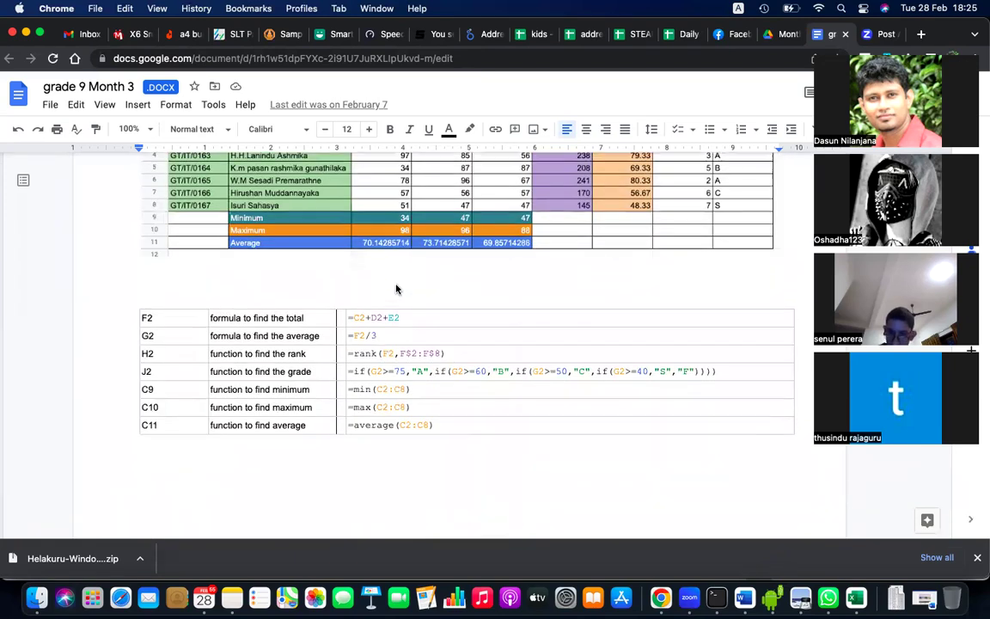
{"action": "scroll", "coordinate": [396, 287], "scroll_direction": "down", "scroll_amount": 3}
Scroll further to the COUNT screenshots just above the =if() section on page 24
{"action": "left_click", "coordinate": [404, 429]}
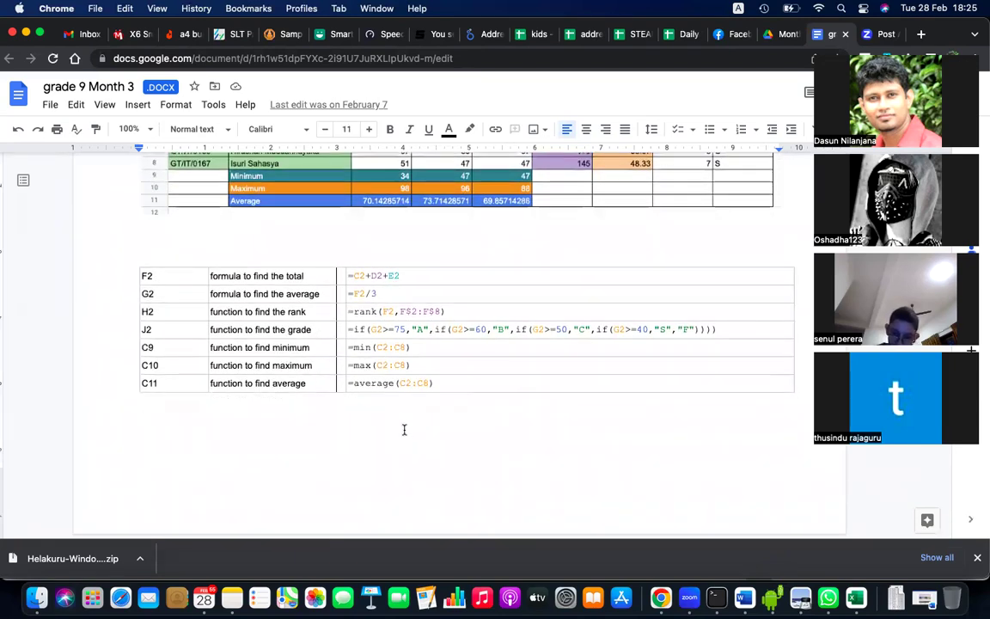
{"action": "scroll", "coordinate": [404, 430], "scroll_direction": "down", "scroll_amount": 3}
{"action": "scroll", "coordinate": [403, 424], "scroll_direction": "down", "scroll_amount": 5}
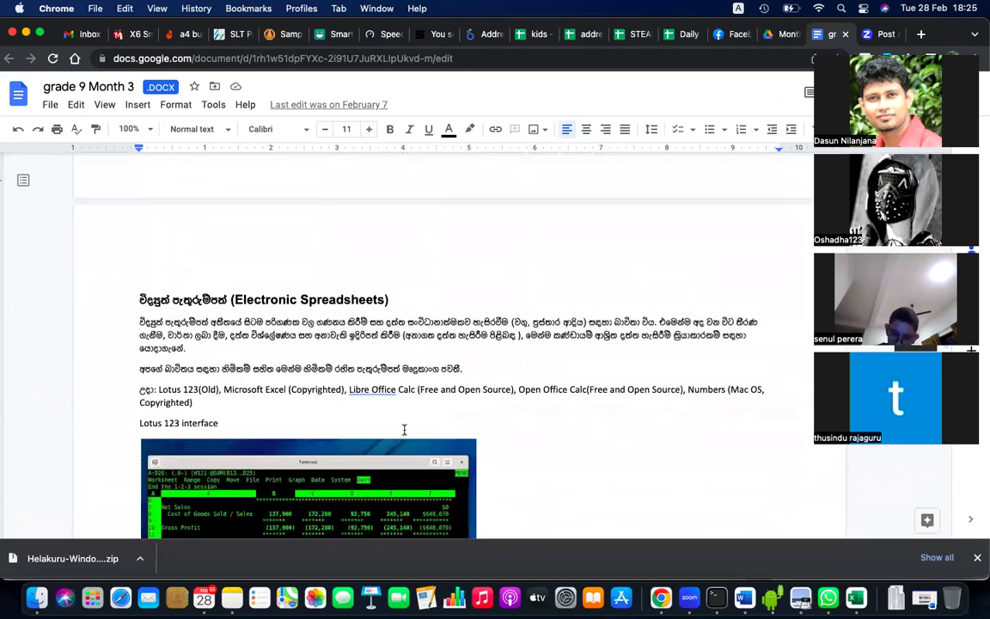
{"action": "scroll", "coordinate": [404, 428], "scroll_direction": "down", "scroll_amount": 5}
{"action": "scroll", "coordinate": [405, 430], "scroll_direction": "down", "scroll_amount": 10}
{"action": "scroll", "coordinate": [405, 430], "scroll_direction": "down", "scroll_amount": 10}
{"action": "scroll", "coordinate": [405, 429], "scroll_direction": "down", "scroll_amount": 10}
{"action": "scroll", "coordinate": [404, 429], "scroll_direction": "down", "scroll_amount": 5}
{"action": "scroll", "coordinate": [404, 430], "scroll_direction": "down", "scroll_amount": 1}
{"action": "scroll", "coordinate": [404, 430], "scroll_direction": "down", "scroll_amount": 5}
{"action": "scroll", "coordinate": [404, 431], "scroll_direction": "down", "scroll_amount": 3}
{"action": "scroll", "coordinate": [404, 429], "scroll_direction": "down", "scroll_amount": 3}
{"action": "scroll", "coordinate": [404, 430], "scroll_direction": "down", "scroll_amount": 4}
{"action": "scroll", "coordinate": [404, 430], "scroll_direction": "down", "scroll_amount": 1}
{"action": "scroll", "coordinate": [404, 429], "scroll_direction": "down", "scroll_amount": 5}
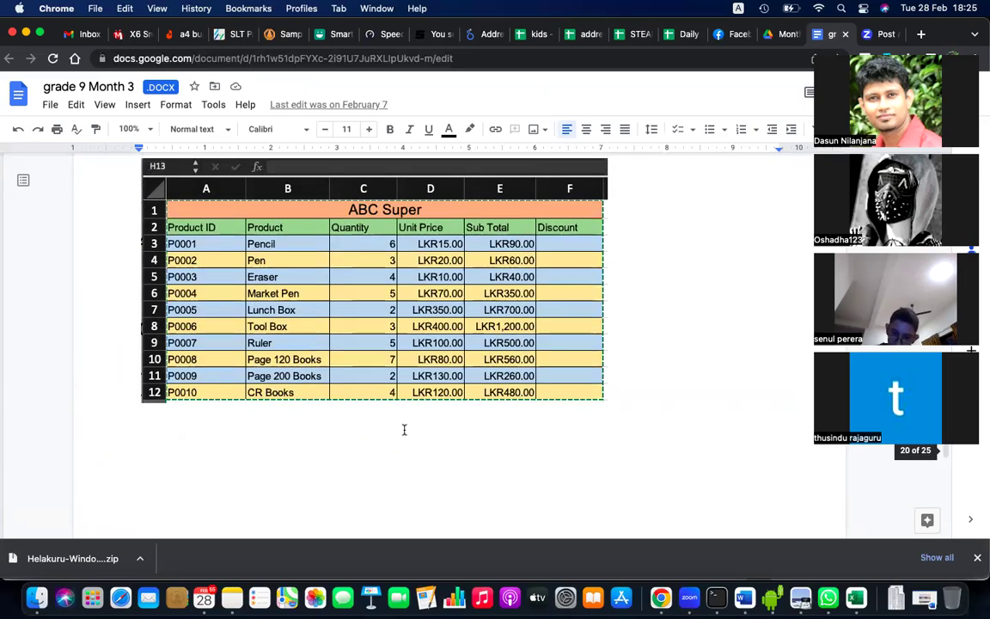
{"action": "scroll", "coordinate": [404, 430], "scroll_direction": "down", "scroll_amount": 5}
{"action": "scroll", "coordinate": [404, 430], "scroll_direction": "down", "scroll_amount": 1}
{"action": "scroll", "coordinate": [404, 429], "scroll_direction": "down", "scroll_amount": 2}
{"action": "scroll", "coordinate": [404, 430], "scroll_direction": "down", "scroll_amount": 5}
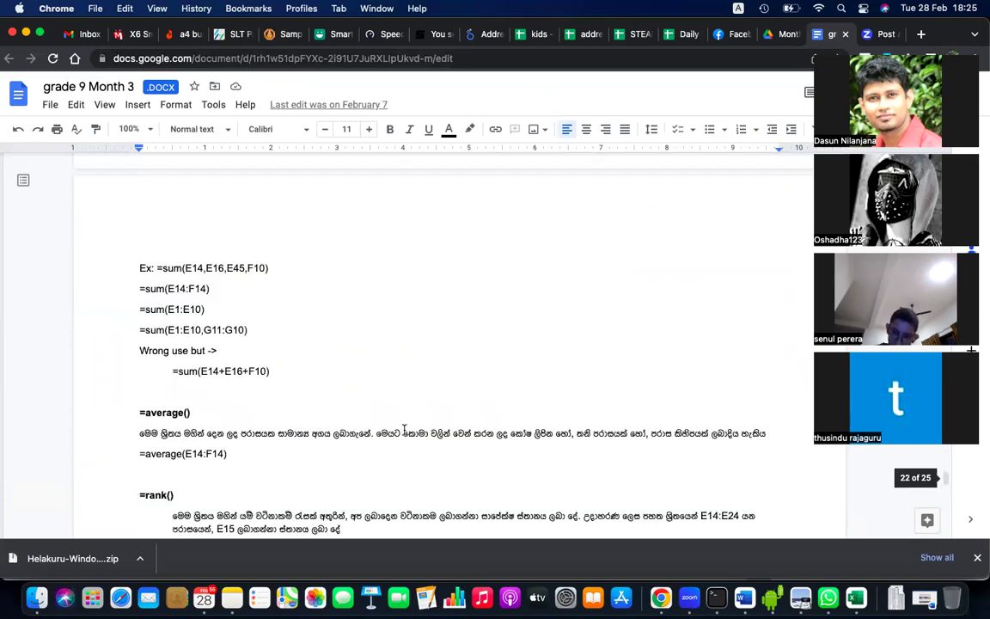
{"action": "scroll", "coordinate": [404, 429], "scroll_direction": "down", "scroll_amount": 5}
{"action": "scroll", "coordinate": [403, 430], "scroll_direction": "down", "scroll_amount": 1}
{"action": "scroll", "coordinate": [404, 429], "scroll_direction": "down", "scroll_amount": 5}
{"action": "scroll", "coordinate": [403, 430], "scroll_direction": "down", "scroll_amount": 5}
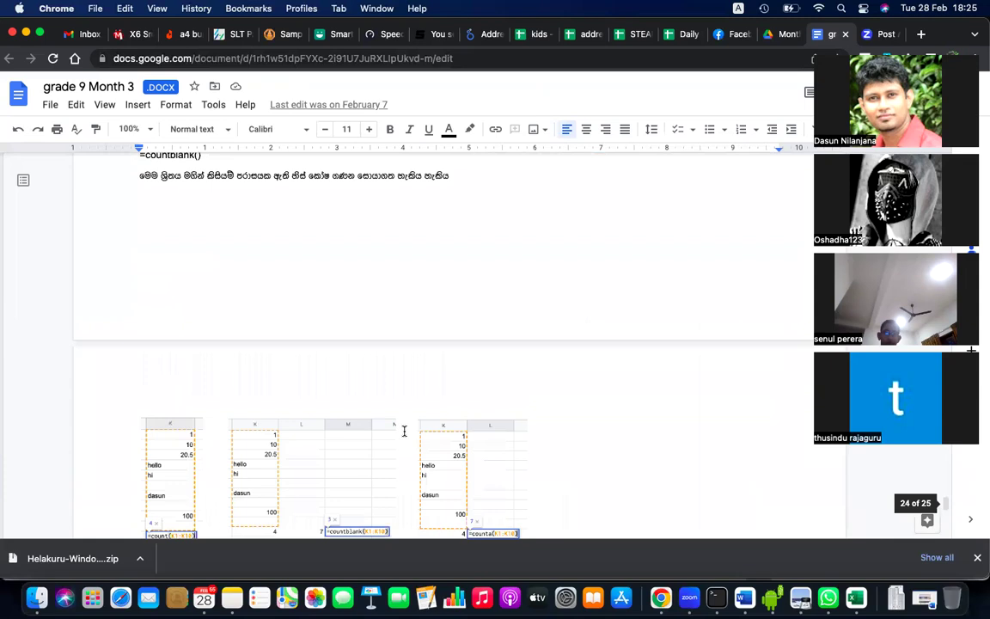
{"action": "scroll", "coordinate": [404, 430], "scroll_direction": "down", "scroll_amount": 5}
{"action": "scroll", "coordinate": [404, 431], "scroll_direction": "up", "scroll_amount": 1}
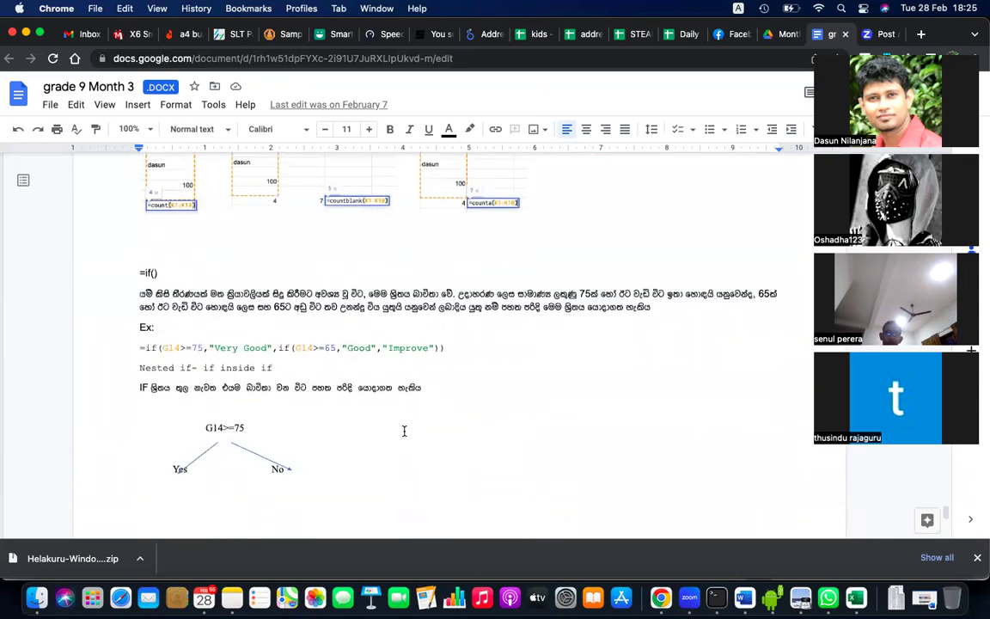
{"action": "scroll", "coordinate": [404, 430], "scroll_direction": "down", "scroll_amount": 5}
{"action": "scroll", "coordinate": [404, 431], "scroll_direction": "up", "scroll_amount": 5}
{"action": "scroll", "coordinate": [403, 430], "scroll_direction": "up", "scroll_amount": 3}
{"action": "scroll", "coordinate": [404, 430], "scroll_direction": "up", "scroll_amount": 1}
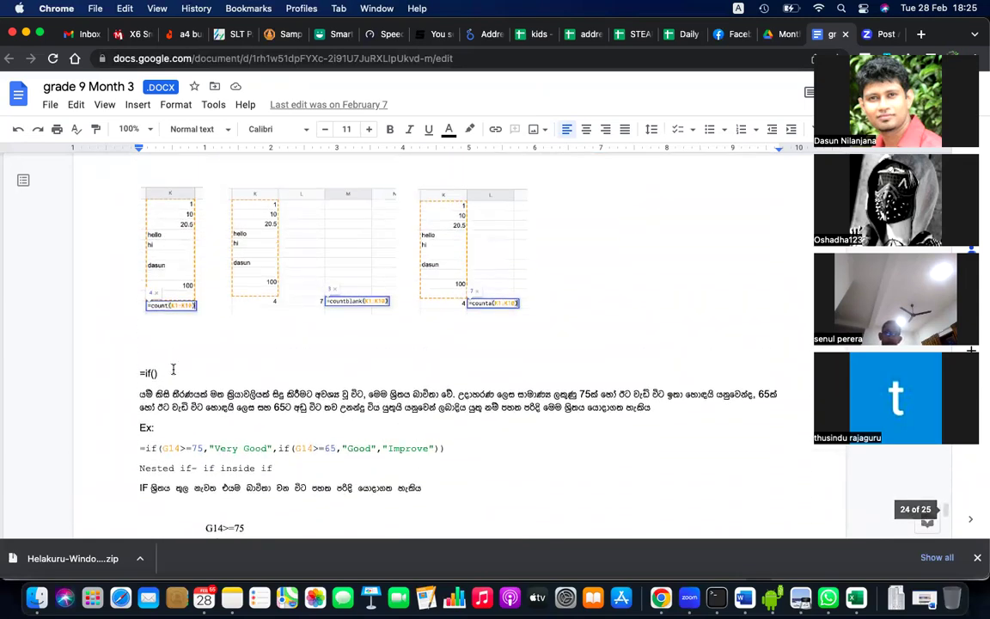
On the empty line above =if(), type the Sinhala Phonetic heading on relative and absolute change in functions and formulas
{"action": "left_click", "coordinate": [150, 336]}
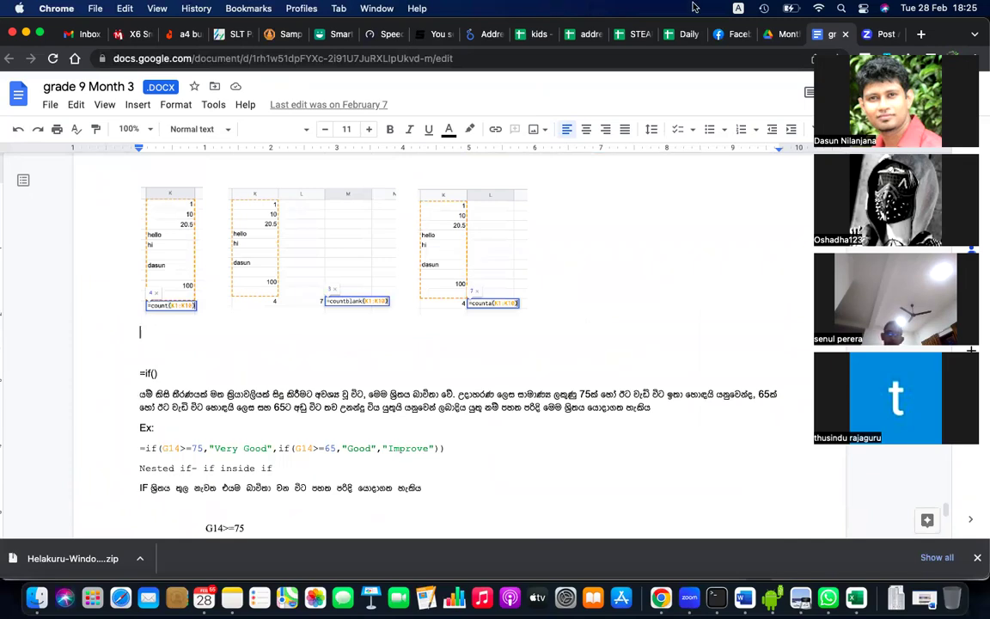
{"action": "left_click", "coordinate": [738, 8]}
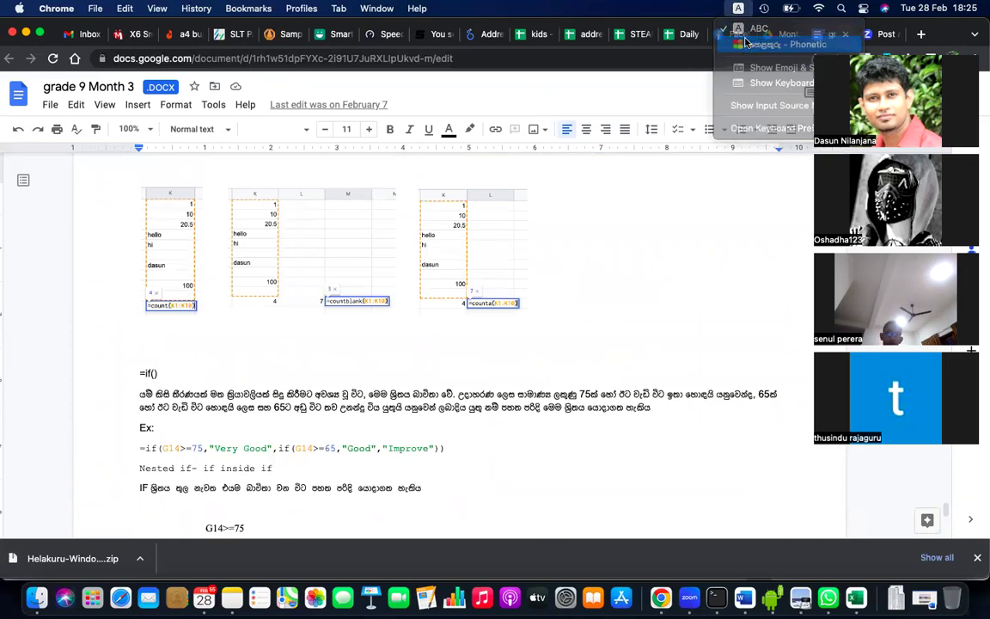
{"action": "left_click", "coordinate": [744, 43]}
{"action": "type", "text": "ශ්‍රිත "}
{"action": "type", "text": "සඳ"}
{"action": "type", "text": " සූත්‍"}
{"action": "type", "text": "ර ව"}
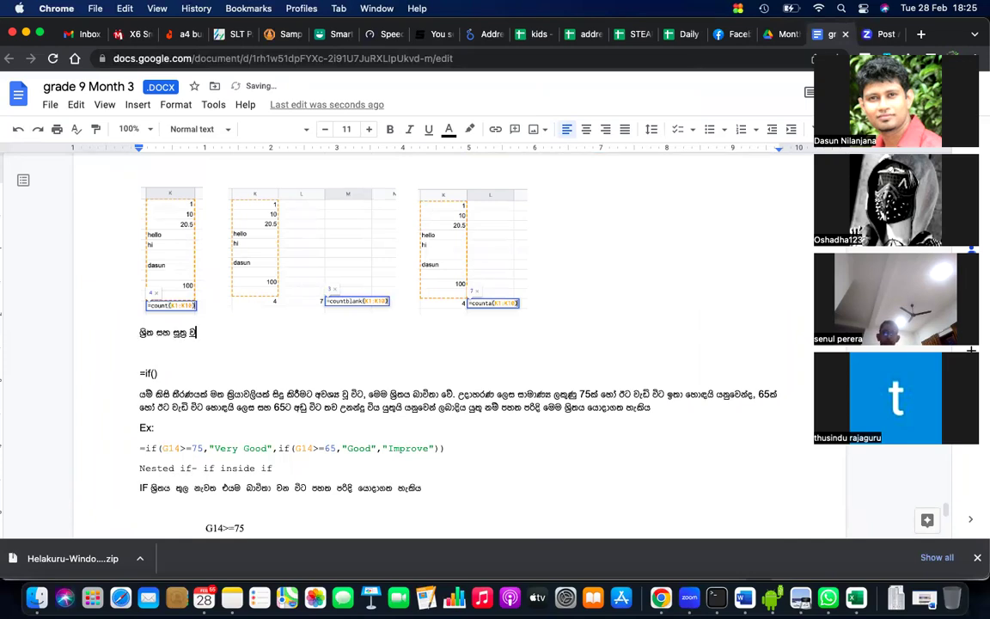
{"action": "type", "text": "ල සාපේක්ෂෂ ස"}
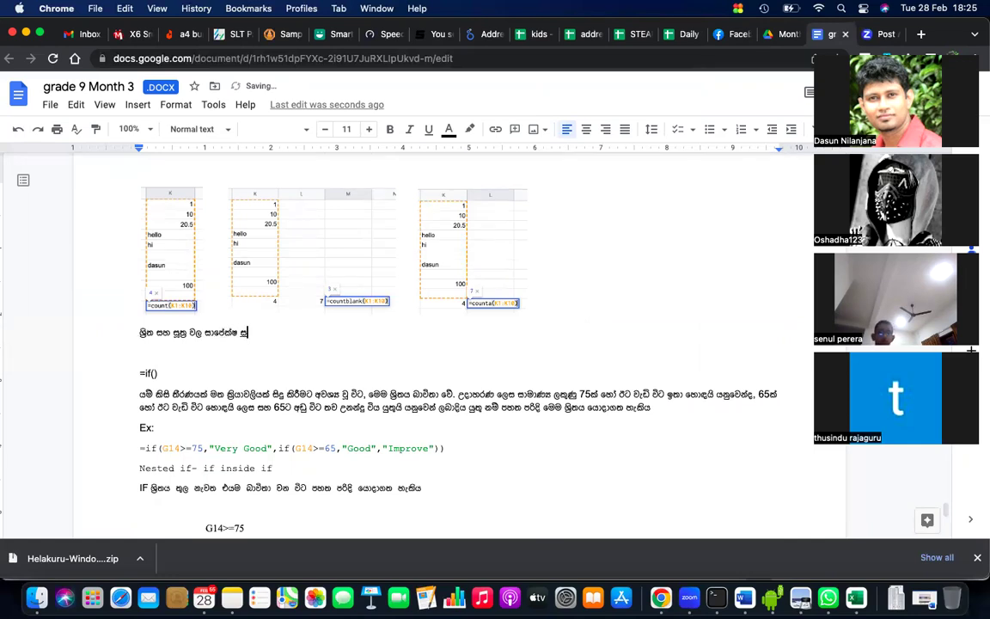
{"action": "type", "text": "හ නිරපේක්ෂ වේ"}
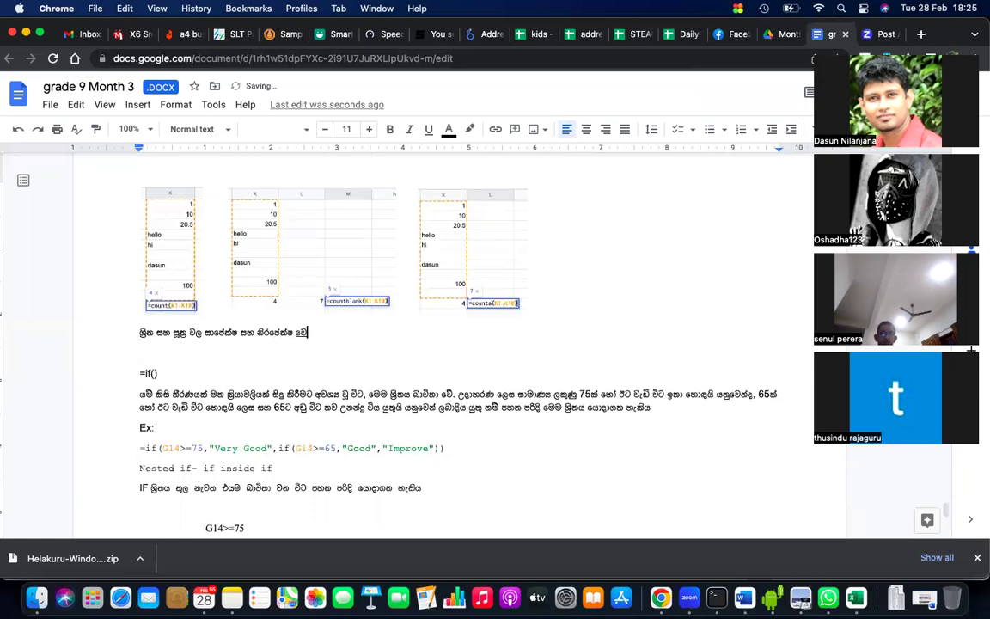
{"action": "key", "text": "BackSpace"}
{"action": "type", "text": "ෙනු"}
{"action": "key", "text": "BackSpace"}
{"action": "type", "text": "ස් වීම"}
{"action": "key", "text": "Return"}
{"action": "type", "text": "ගණ"}
{"action": "type", "text": "න්"}
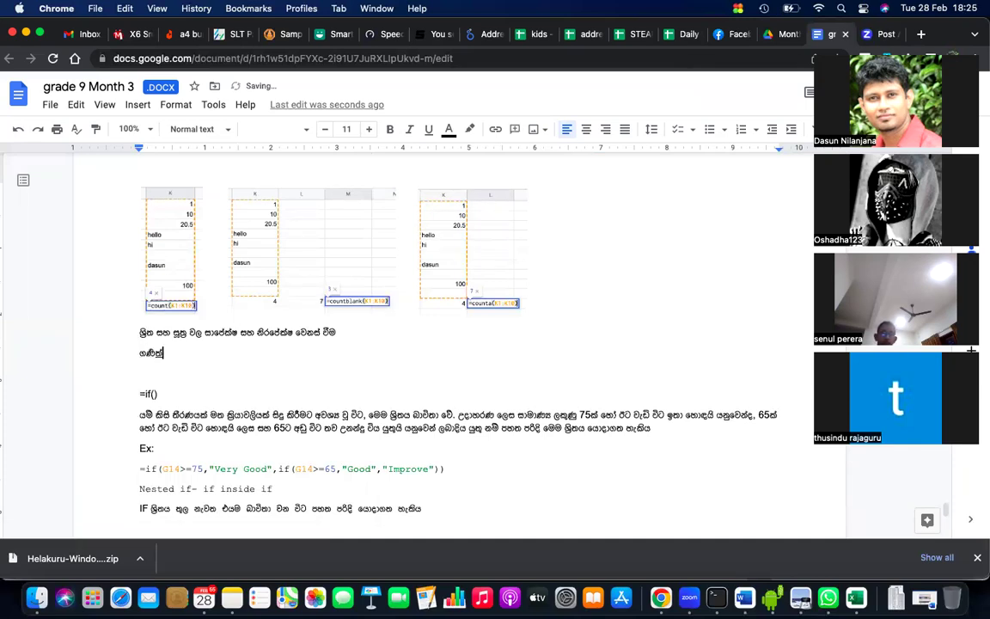
{"action": "type", "text": "මය ප්‍රශ්"}
{"action": "type", "text": "කාශණ"}
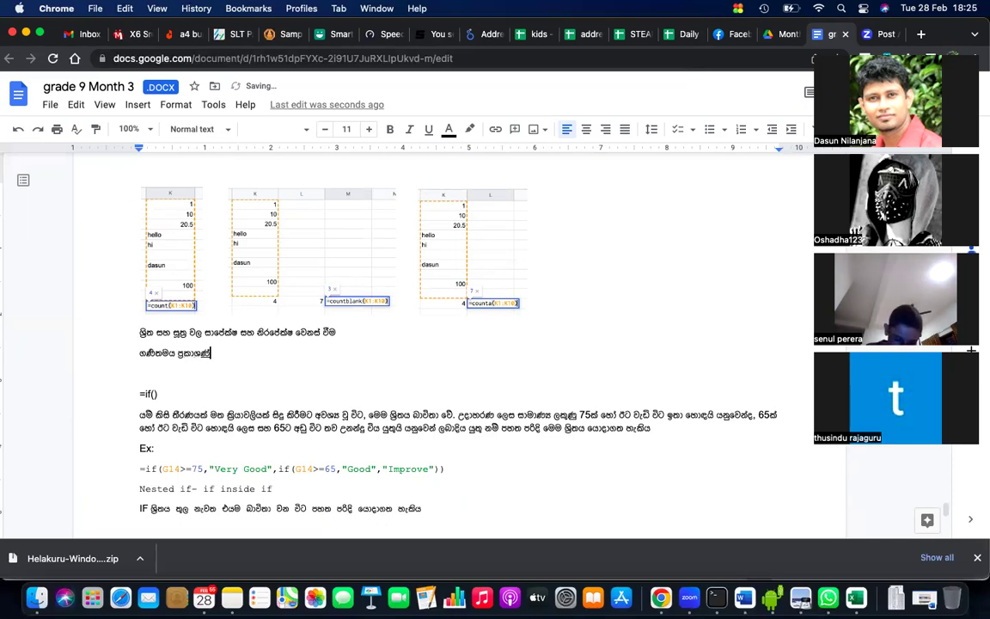
{"action": "type", "text": "යක් "}
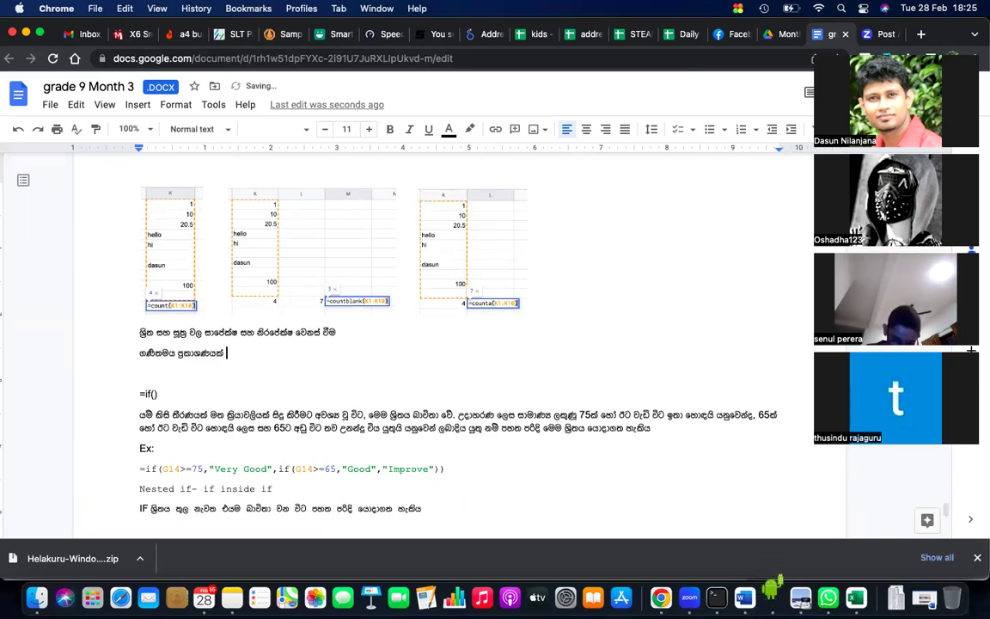
{"action": "type", "text": "ලිවී"}
Continue the Sinhala line about expressions used for calculating and comparing, correcting typos along the way
{"action": "key", "text": "BackSpace"}
{"action": "key", "text": "BackSpace"}
{"action": "key", "text": "BackSpace"}
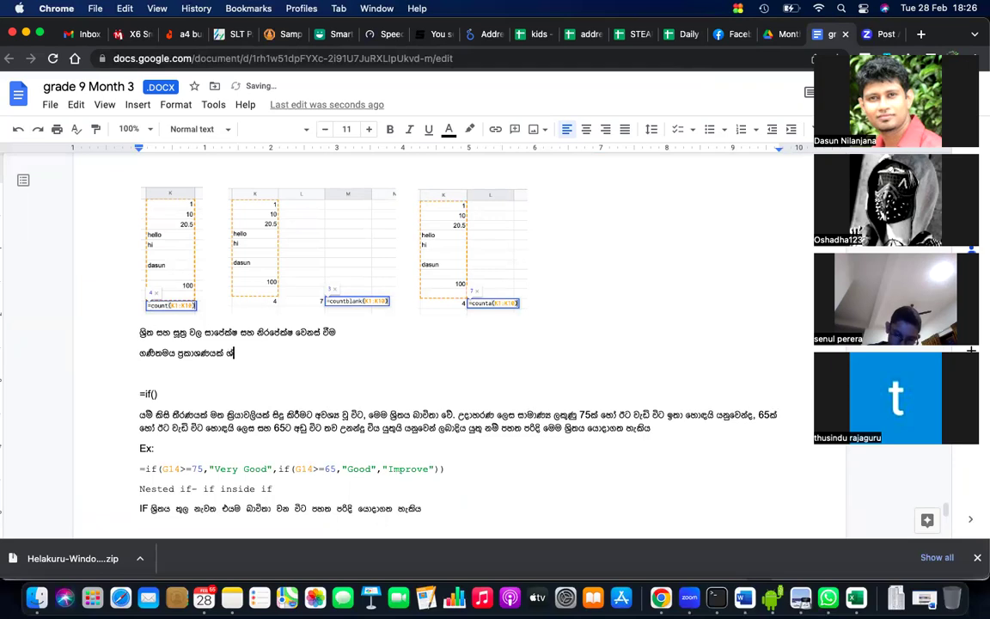
{"action": "key", "text": "BackSpace"}
{"action": "type", "text": "ශ්‍රිතයක්ලෙසද,"}
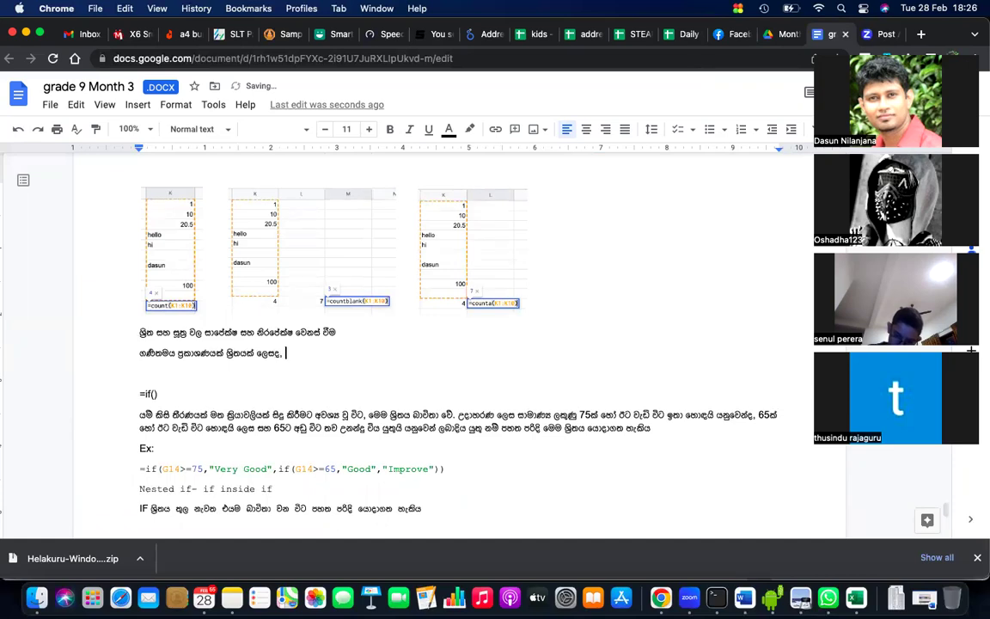
{"action": "type", "text": " විශේ"}
{"action": "type", "text": "ෂ පද්යක් ක්හිතව"}
{"action": "type", "text": " ගන්"}
{"action": "key", "text": "BackSpace"}
{"action": "key", "text": "BackSpace"}
{"action": "type", "text": "ණනය කිරීම සහ"}
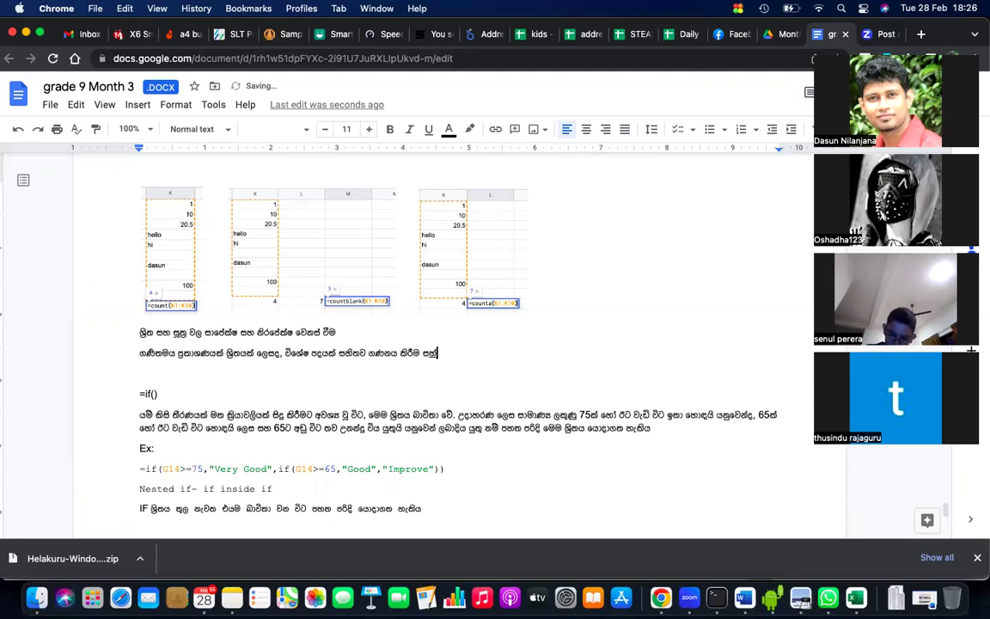
{"action": "type", "text": " සු"}
{"action": "type", "text": "ල"}
{"action": "type", "text": "ඳීම්"}
{"action": "type", "text": " සු"}
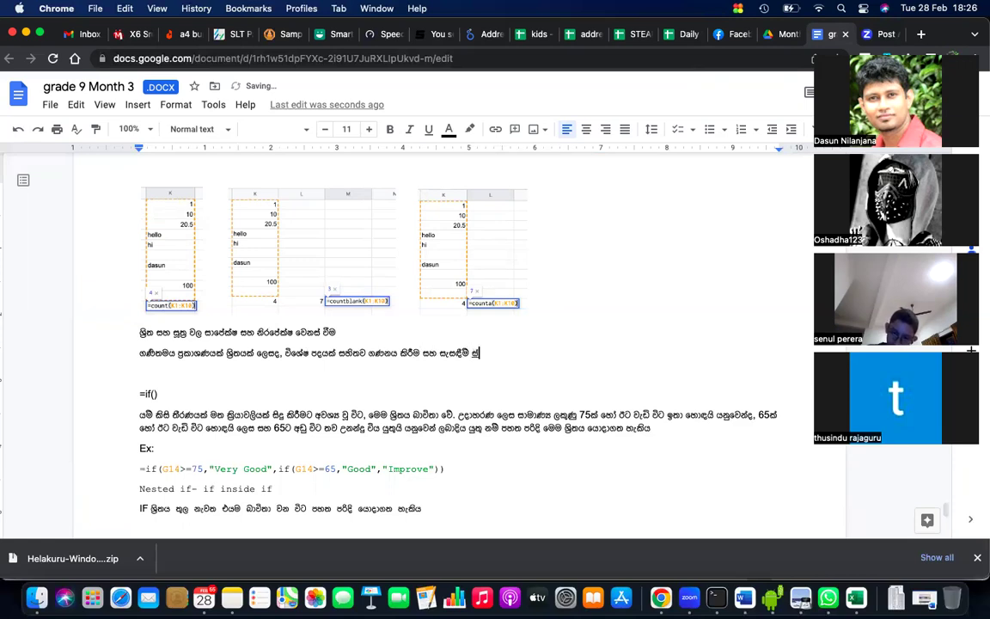
{"action": "key", "text": "BackSpace"}
{"action": "type", "text": "ඳහා "}
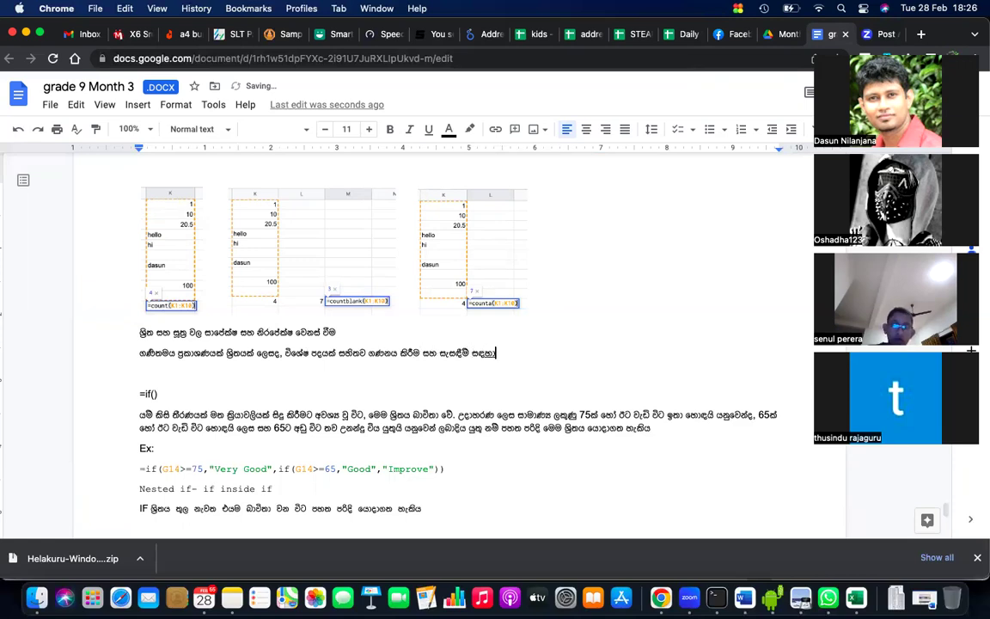
{"action": "type", "text": "යොදාගන්න"}
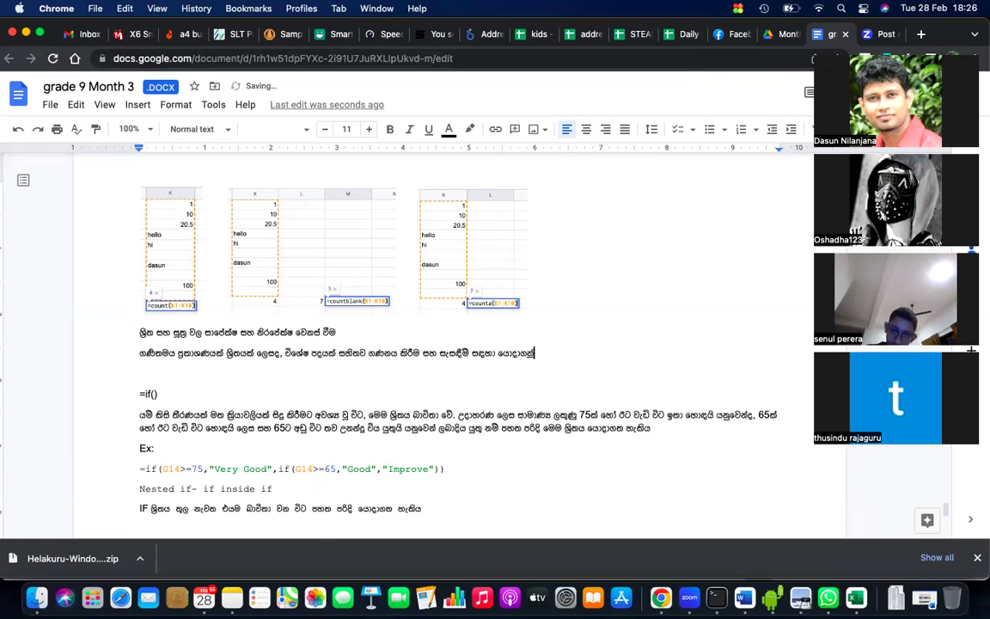
{"action": "key", "text": "BackSpace"}
{"action": "type", "text": "නා ප්‍රකාශ"}
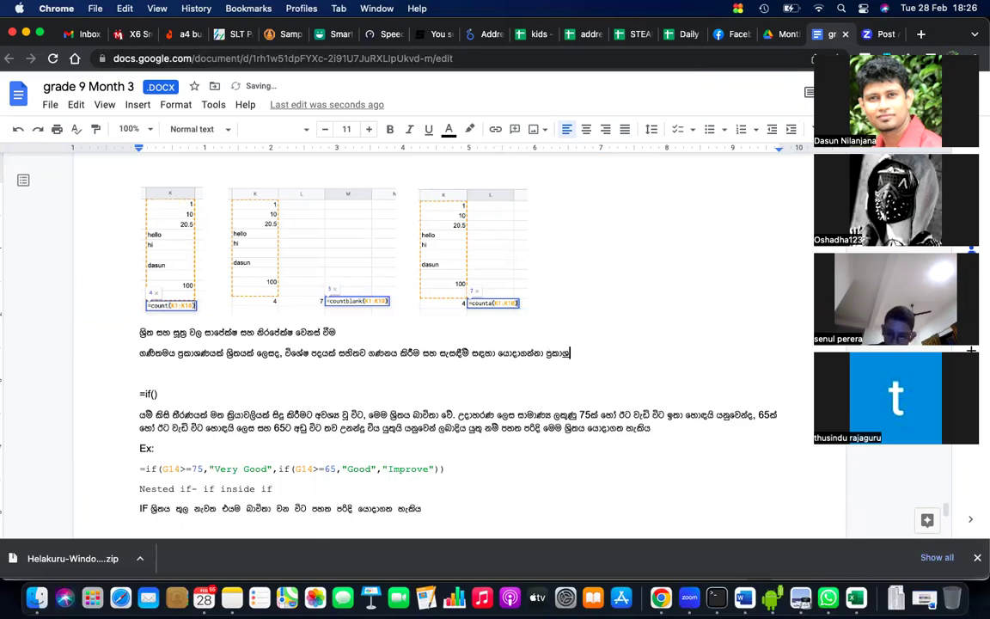
{"action": "type", "text": "ණ සූත්"}
{"action": "key", "text": "BackSpace"}
{"action": "key", "text": "BackSpace"}
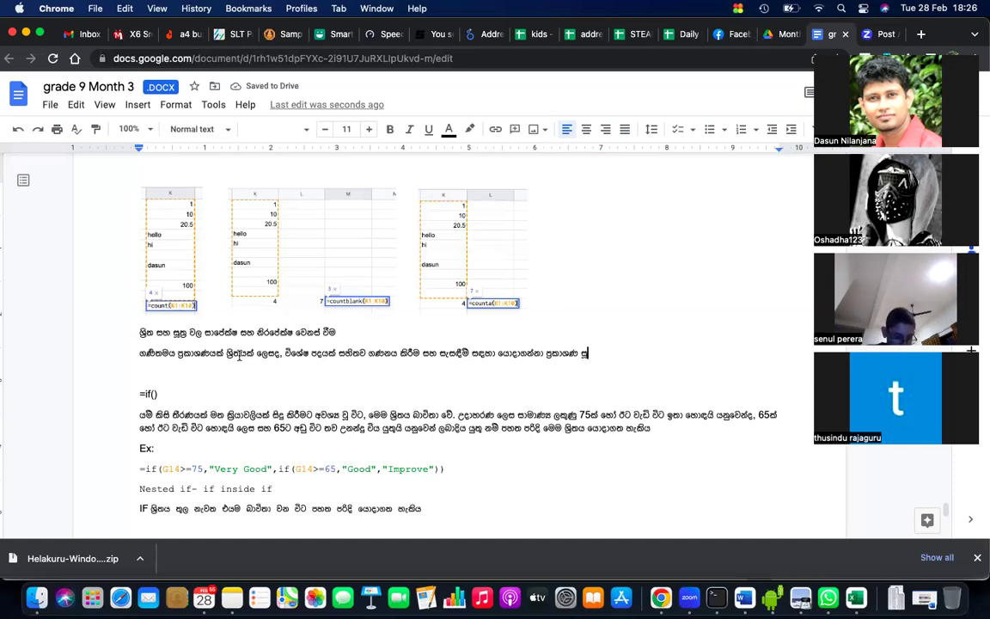
Replace the word ශ්‍රිතයක් with සූත්‍ර and end the first sentence with 'හඳුනා ගන්නෙමු.'
{"action": "double_click", "coordinate": [239, 356]}
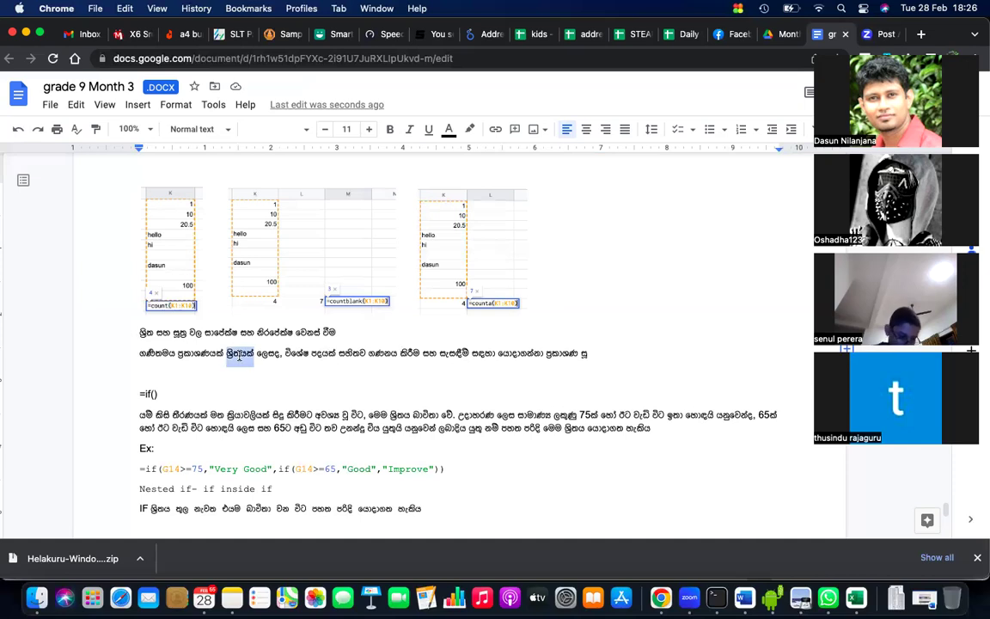
{"action": "type", "text": "සූත්"}
{"action": "type", "text": "h"}
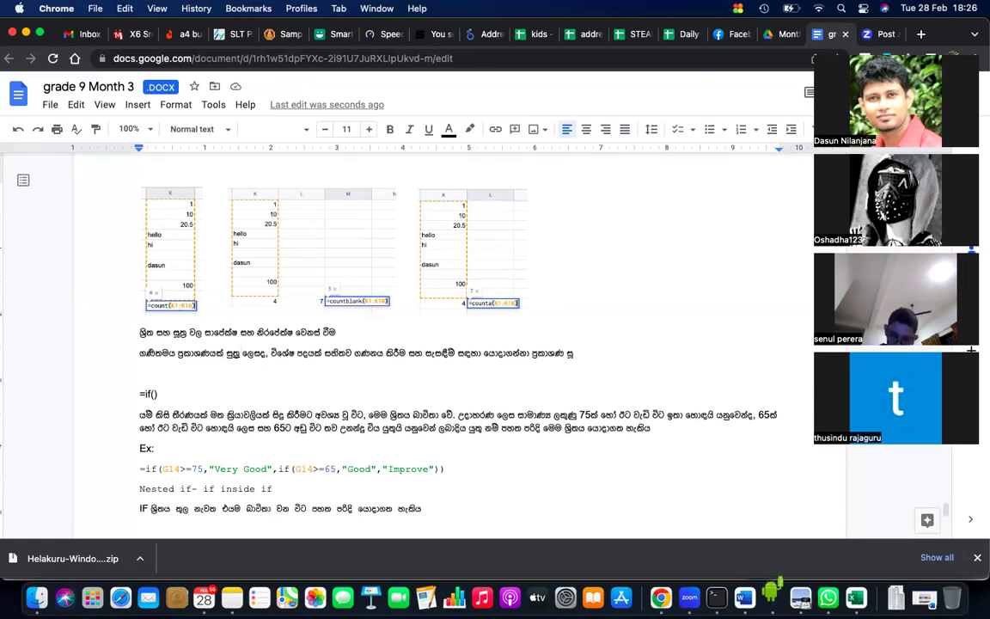
{"action": "left_click", "coordinate": [580, 353]}
{"action": "type", "text": "u"}
{"action": "type", "text": "ත ලෙස්"}
{"action": "type", "text": "ද"}
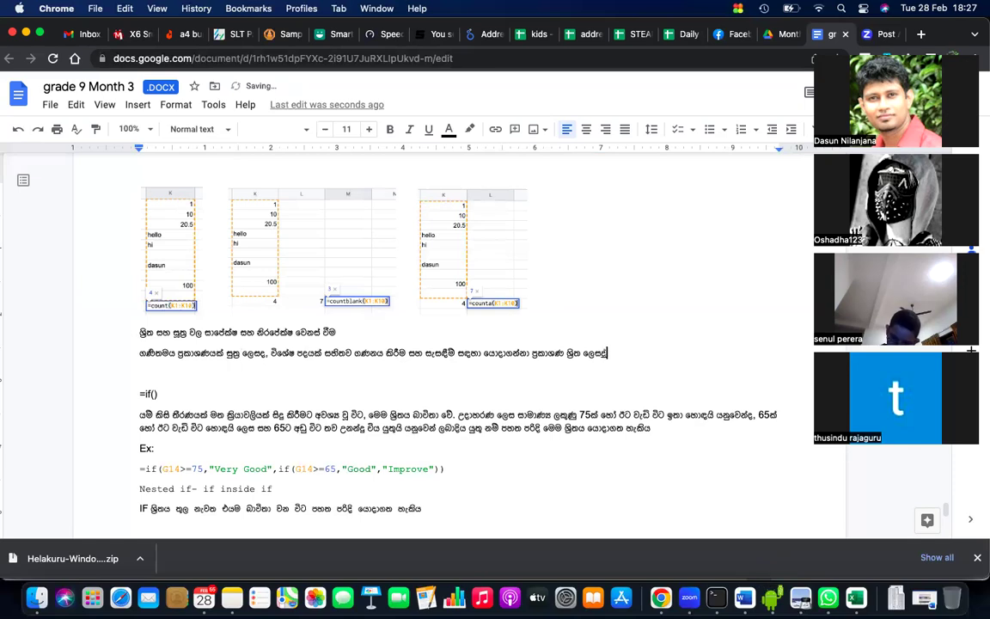
{"action": "type", "text": " අපු"}
{"action": "type", "text": "ි හඳුනා"}
{"action": "type", "text": " ගන්නෙමු"}
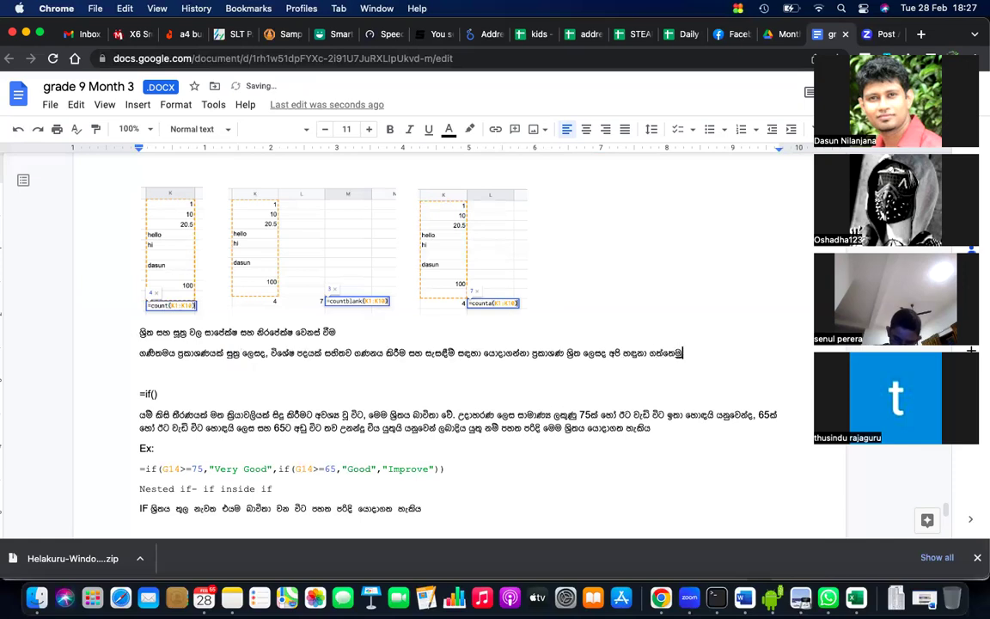
{"action": "type", "text": "."}
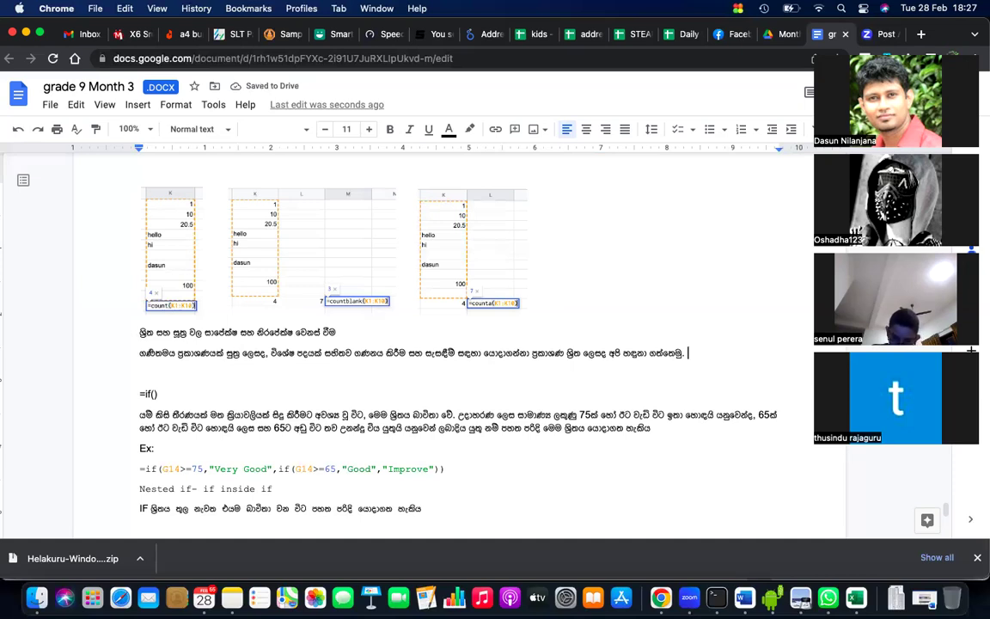
Add a sentence naming cell names, values, special terms and mathematical symbols as formula building blocks
{"action": "type", "text": "ශ්‍රිත සූ"}
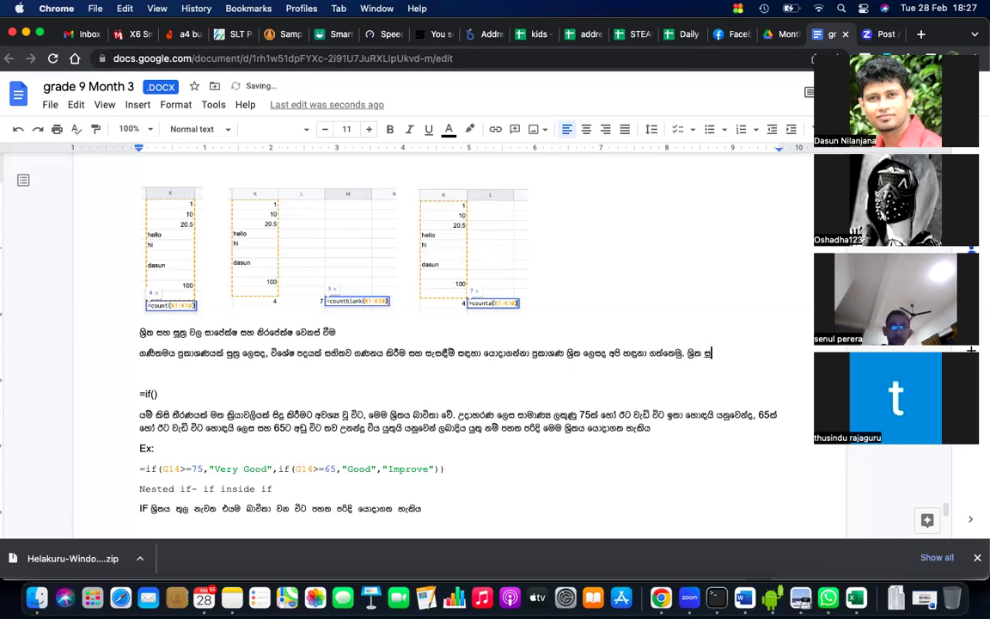
{"action": "key", "text": "BackSpace"}
{"action": "type", "text": "හ සූත්‍ර "}
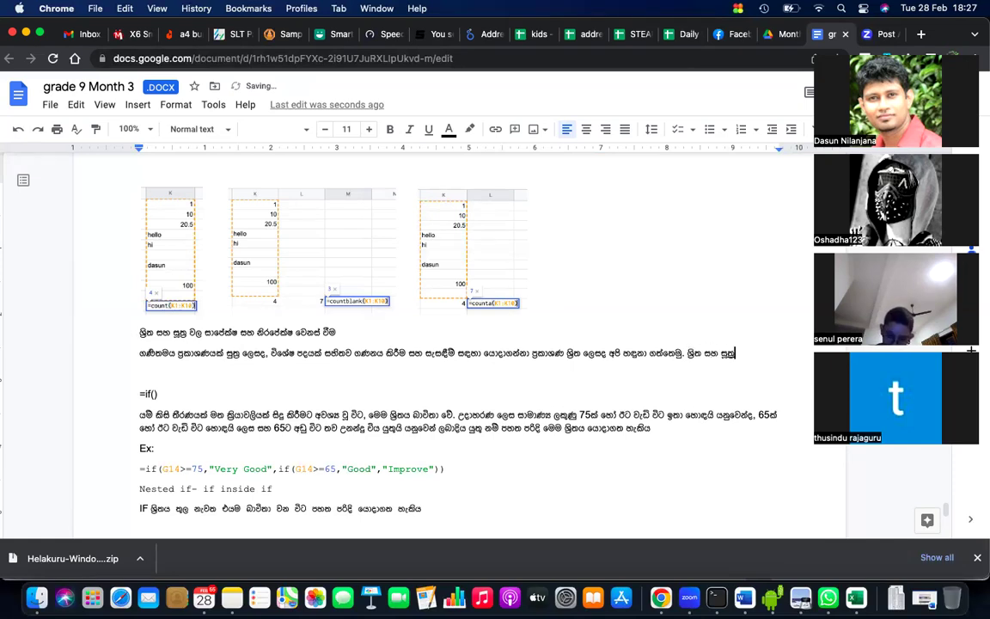
{"action": "type", "text": "ගොඩනැගීම සඳහා"}
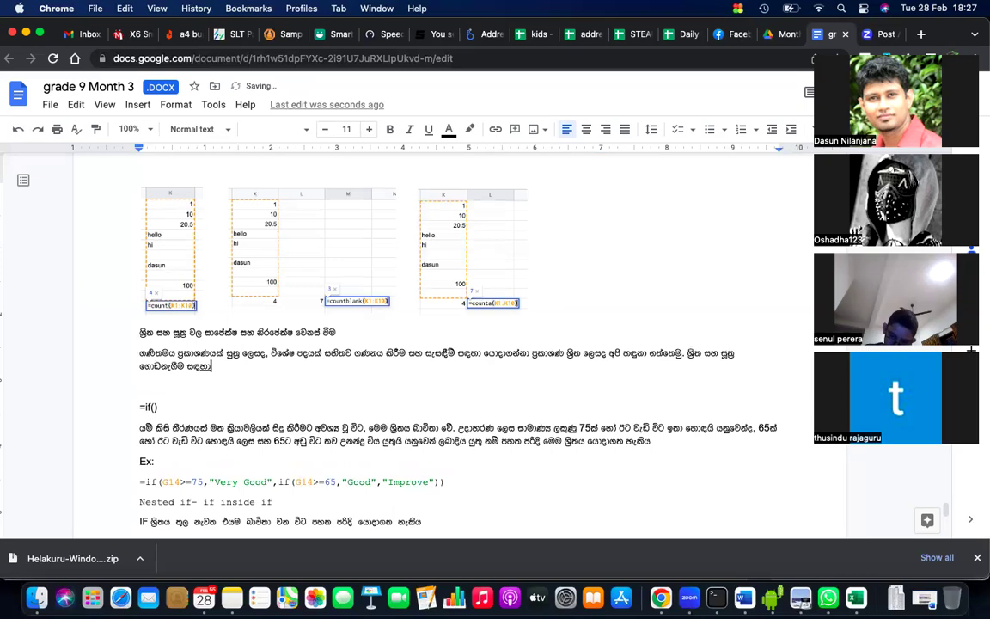
{"action": "type", "text": " කෝෂ"}
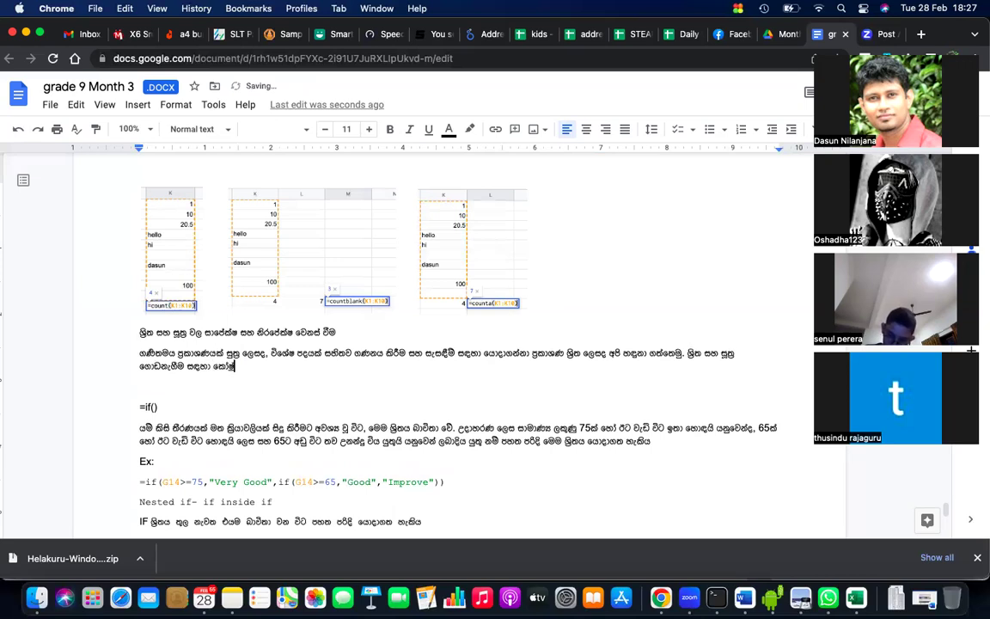
{"action": "type", "text": " නාම "}
{"action": "type", "text": ", අගයු"}
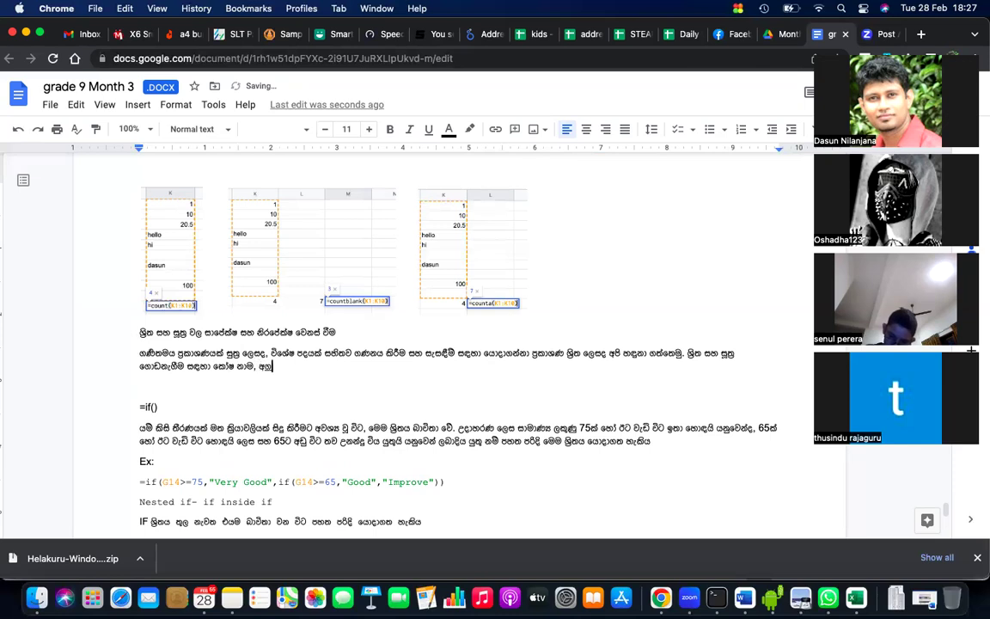
{"action": "type", "text": "න්, විශ්"}
{"action": "key", "text": "BackSpace"}
{"action": "key", "text": "BackSpace"}
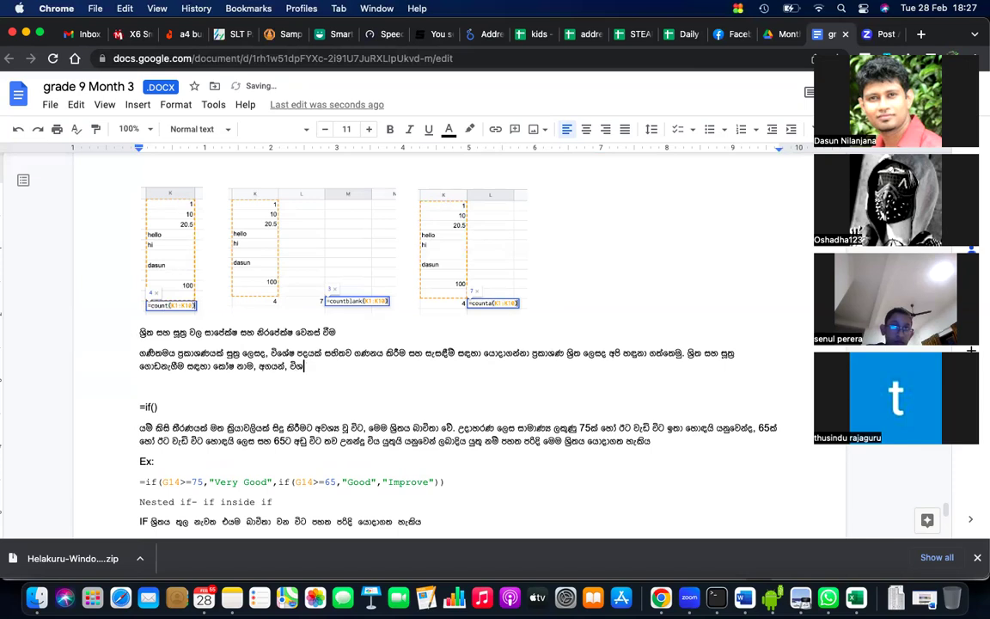
{"action": "type", "text": "ශු"}
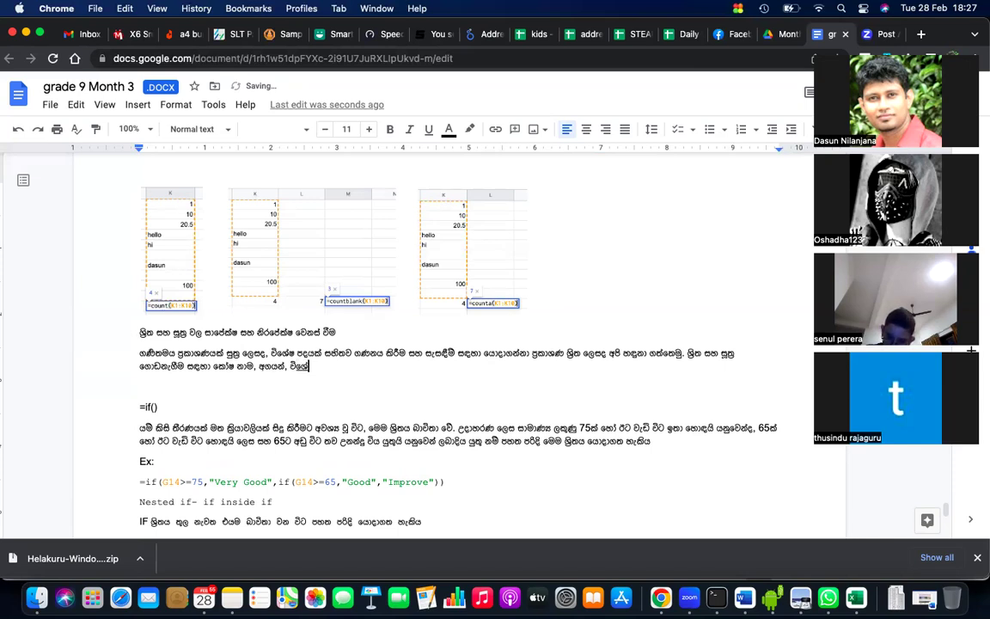
{"action": "type", "text": "ේෂ ප්ද, ගණිතමය සංකේත් යොදා"}
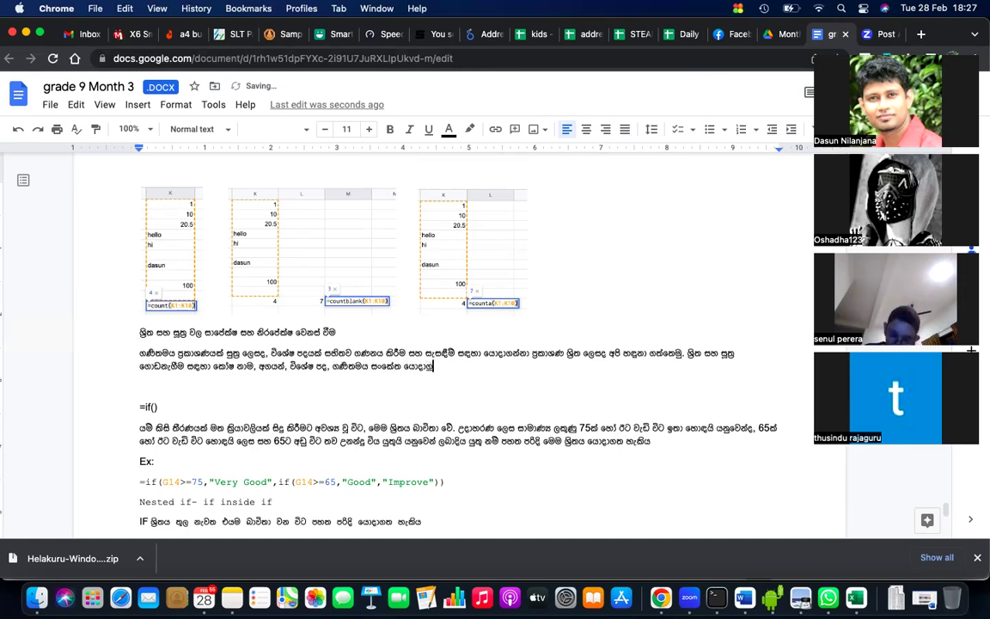
{"action": "left_click", "coordinate": [401, 366]}
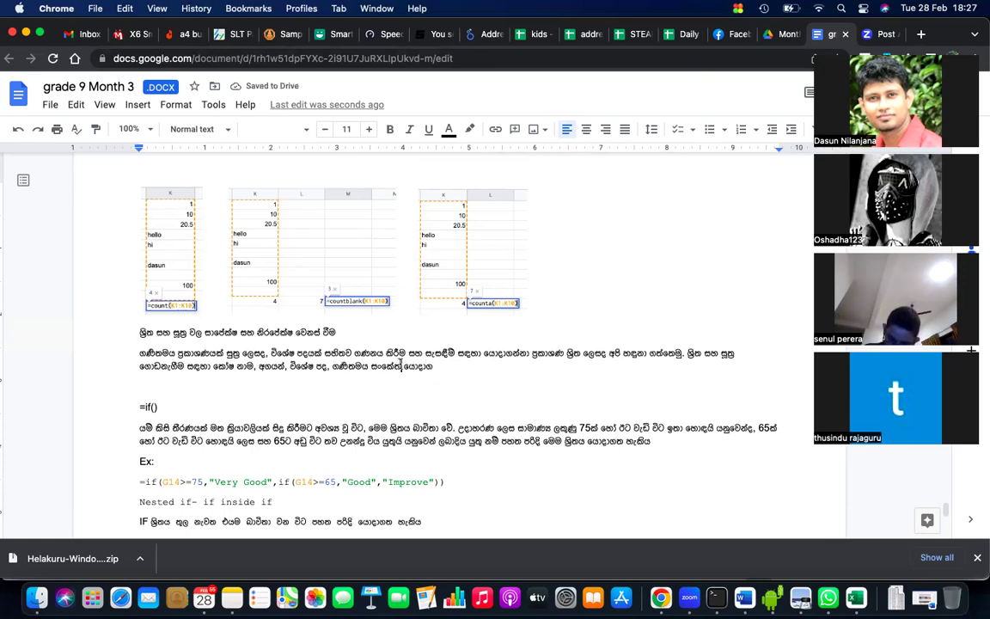
{"action": "type", "text": ", අගයු"}
{"action": "key", "text": "BackSpace"}
{"action": "type", "text": "න්"}
{"action": "type", "text": "න්න්"}
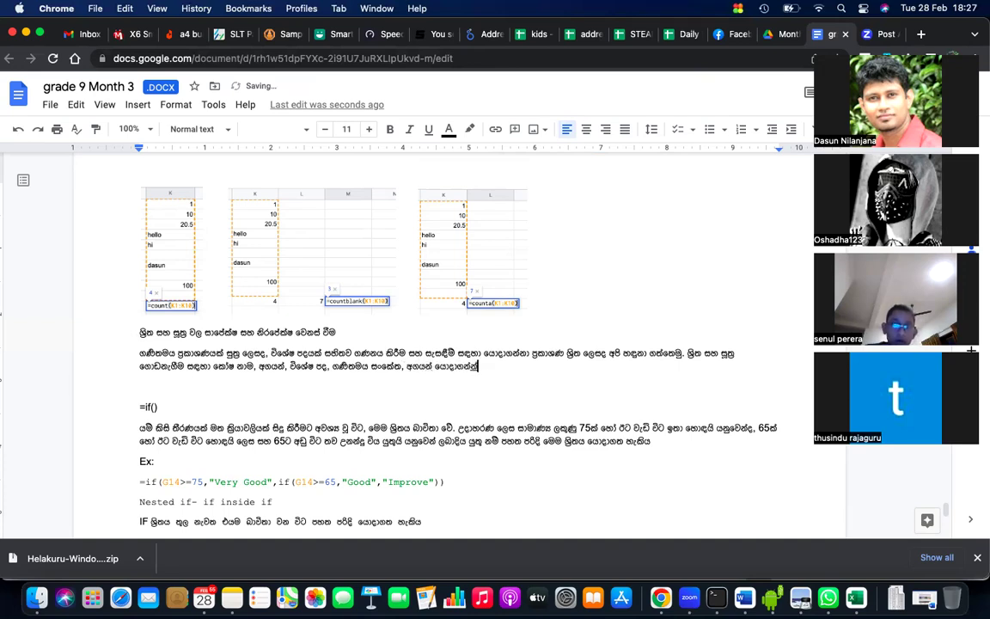
{"action": "type", "text": "ා බවද අපි"}
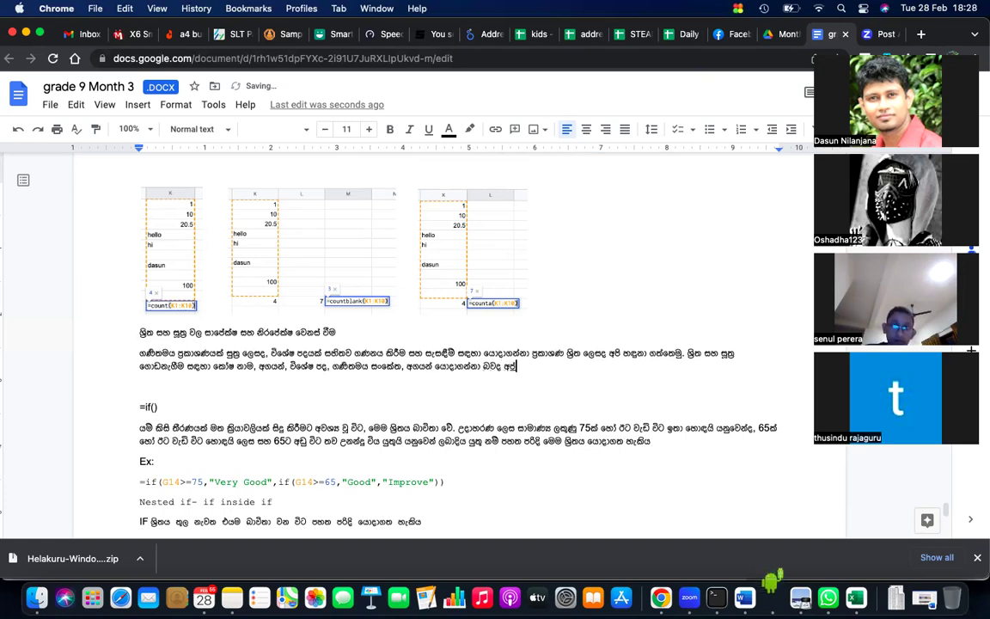
{"action": "type", "text": " දනිමු."}
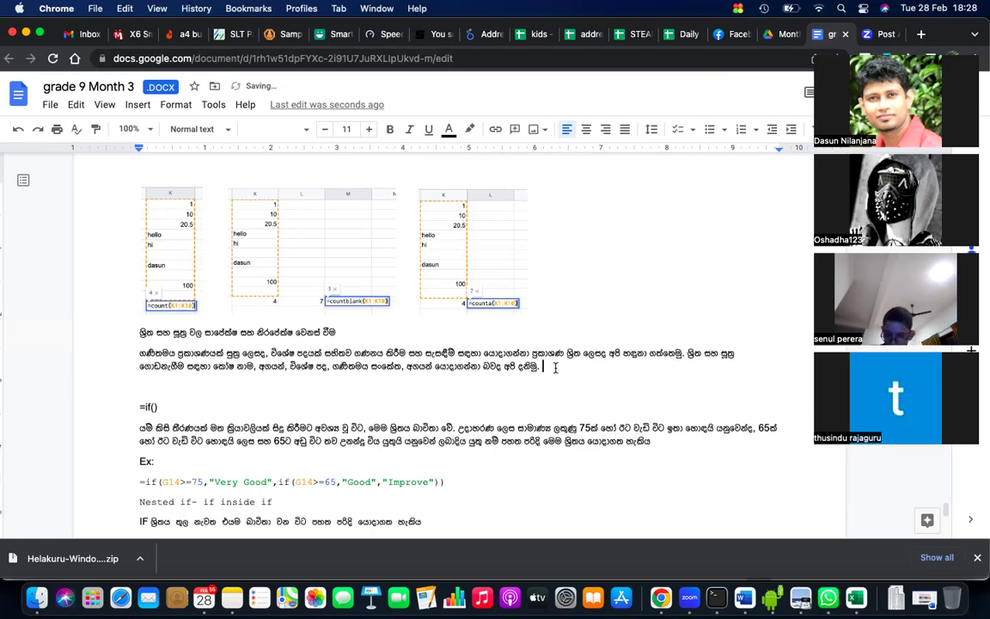
Zoom the page to 125% and start a new sentence with 'ශ්‍රිතයක් හෝ සූත්‍රයක්' at the paragraph end
{"action": "key", "text": "super+equal"}
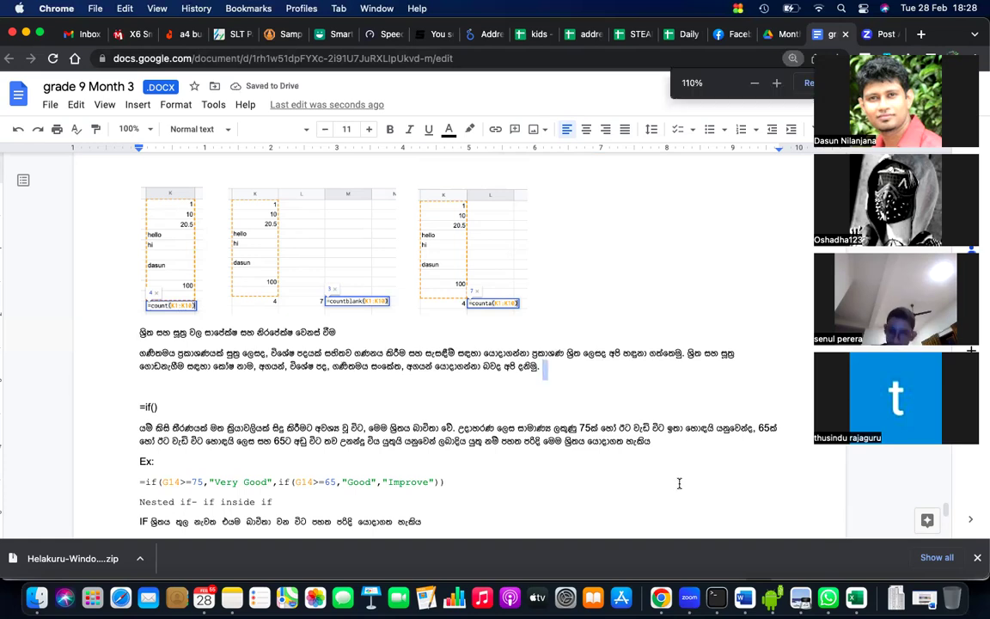
{"action": "key", "text": "super+equal"}
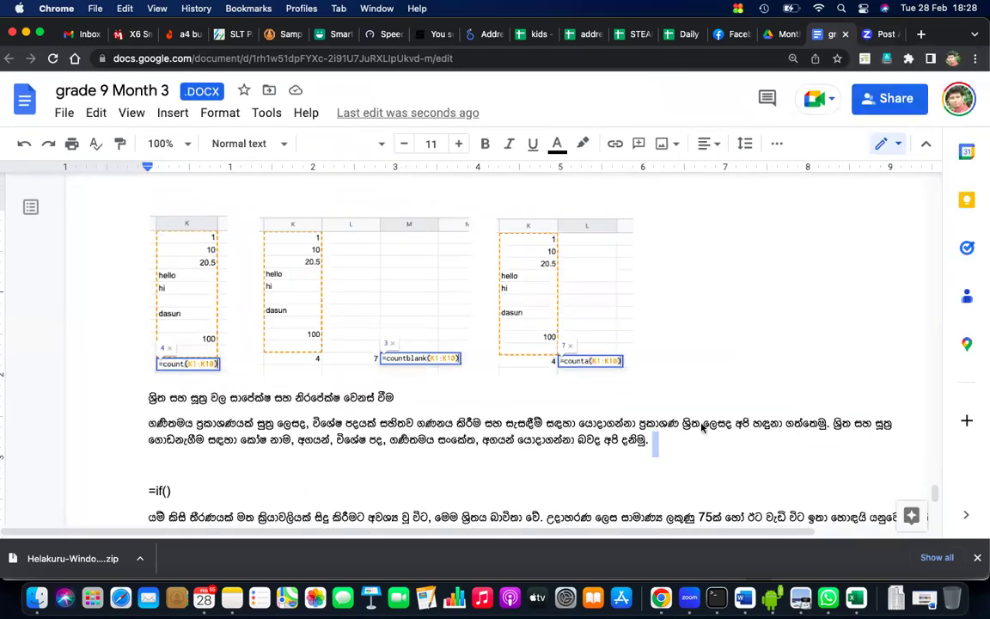
{"action": "scroll", "coordinate": [702, 427], "scroll_direction": "down", "scroll_amount": 3}
{"action": "scroll", "coordinate": [701, 427], "scroll_direction": "down", "scroll_amount": 1}
{"action": "left_click", "coordinate": [683, 294]}
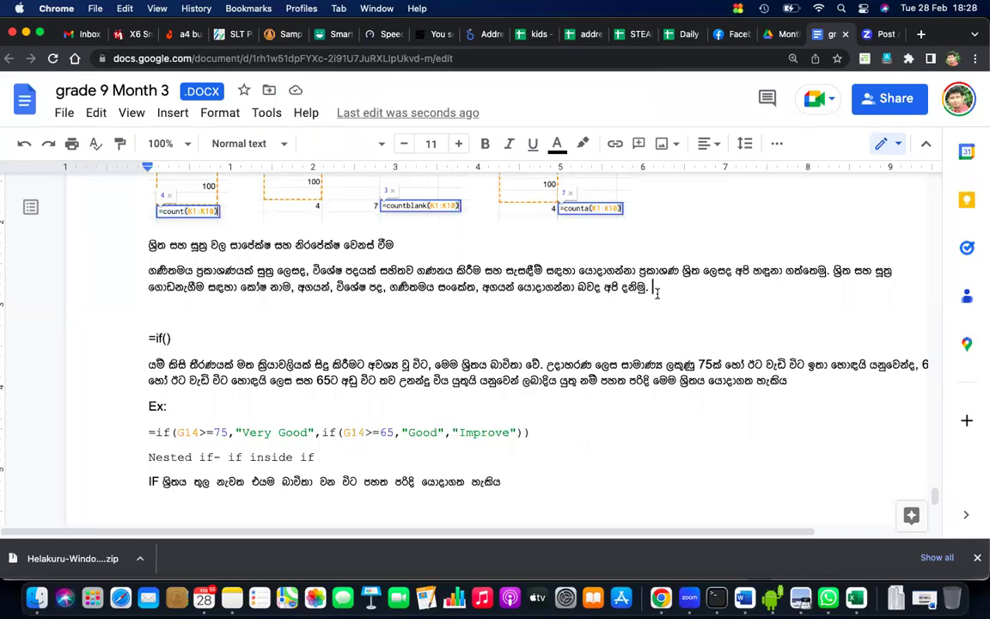
{"action": "type", "text": "එම"}
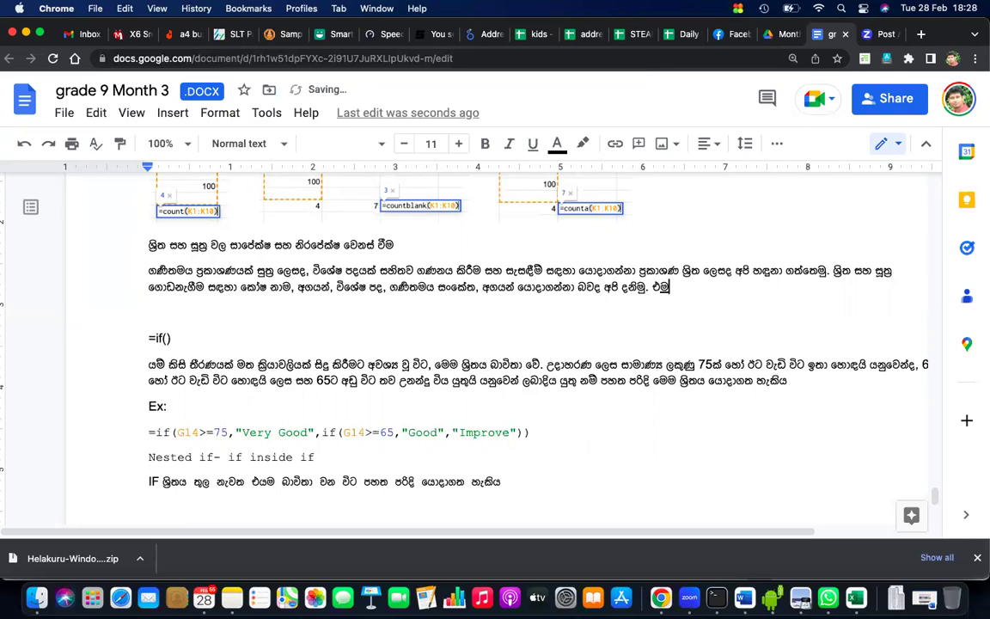
{"action": "type", "text": "ස්"}
{"action": "key", "text": "BackSpace"}
{"action": "key", "text": "BackSpace"}
{"action": "type", "text": "ශ්‍රිතයු"}
{"action": "key", "text": "BackSpace"}
{"action": "key", "text": "BackSpace"}
{"action": "key", "text": "BackSpace"}
{"action": "key", "text": "BackSpace"}
{"action": "key", "text": "BackSpace"}
{"action": "type", "text": "ශ්‍රිතයක් හෝ සූත්‍ර"}
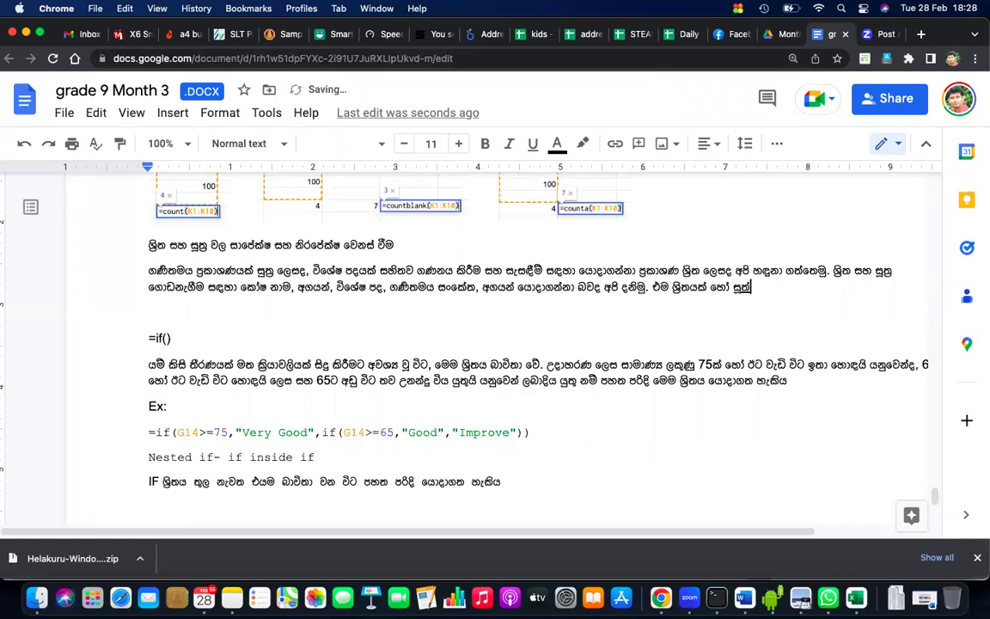
{"action": "type", "text": "යක්"}
Finish the sentence that copying or autofilling a formula shifts its cell addresses relatively, then add 'උදා:'
{"action": "type", "text": "ක් "}
{"action": "type", "text": "කෝෂ්"}
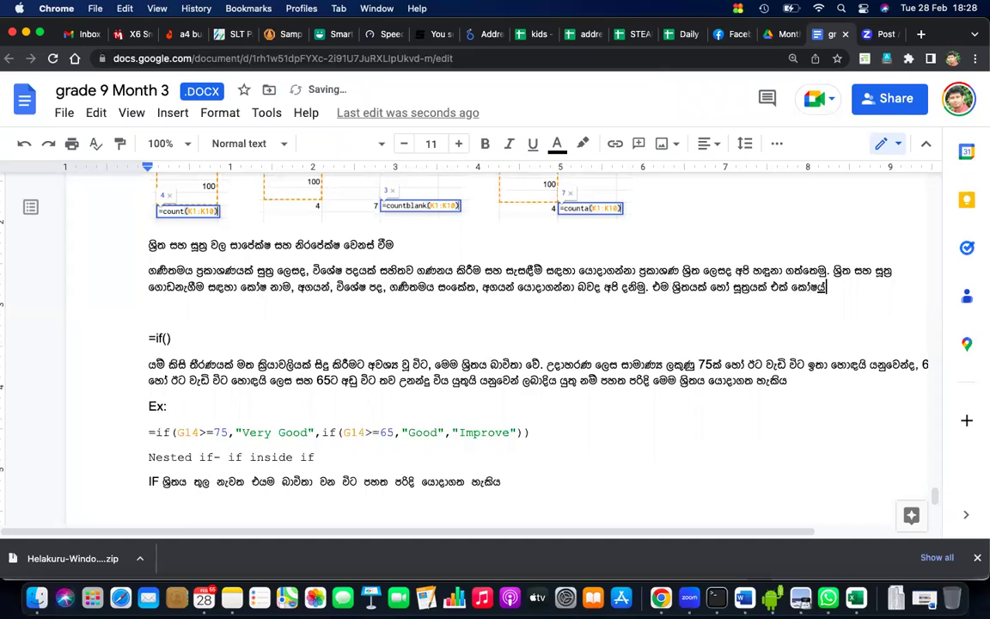
{"action": "type", "text": "යක සිට තුවත් කෝෂ්යකට"}
{"action": "type", "text": " මටපත් කුිරීමේදී"}
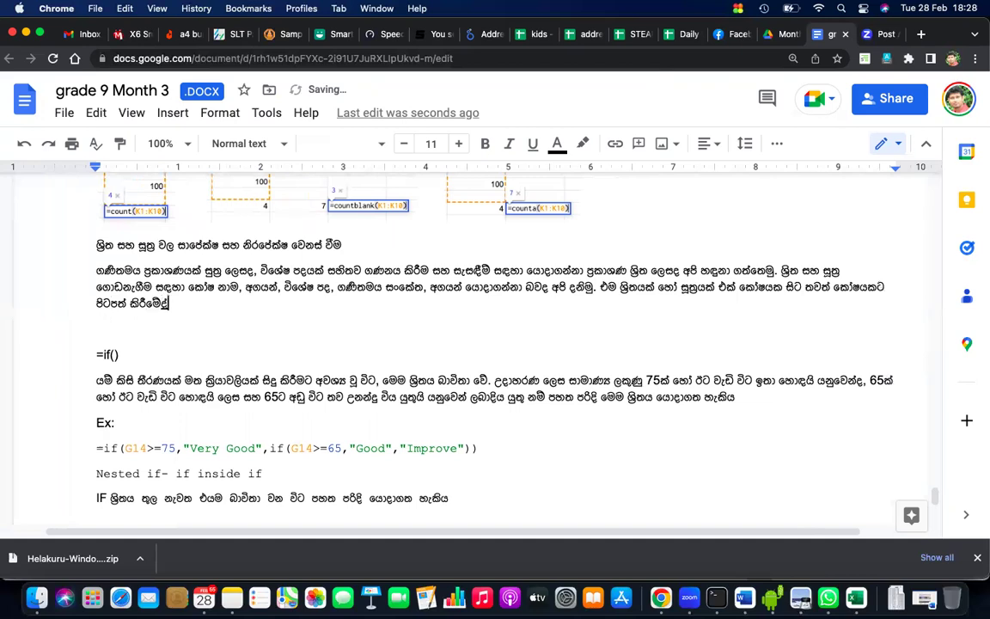
{"action": "type", "text": " හො"}
{"action": "type", "text": " ඔ"}
{"action": "type", "text": "ටෝ"}
{"action": "type", "text": "ෆිල්"}
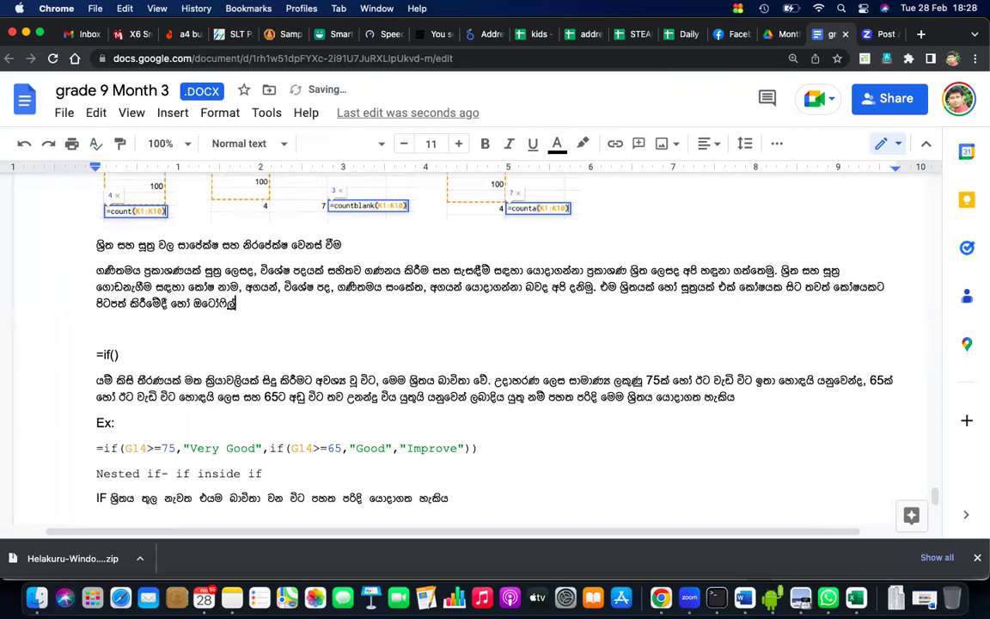
{"action": "type", "text": " හැඩලය ම්"}
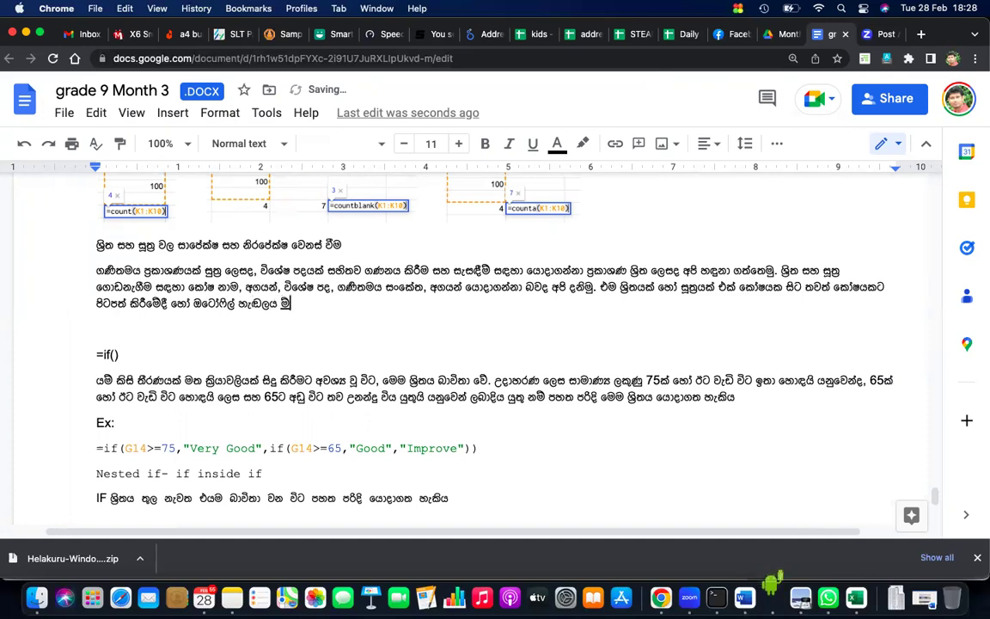
{"action": "type", "text": "ගින් "}
{"action": "type", "text": "පිටපත් කිරීමේද"}
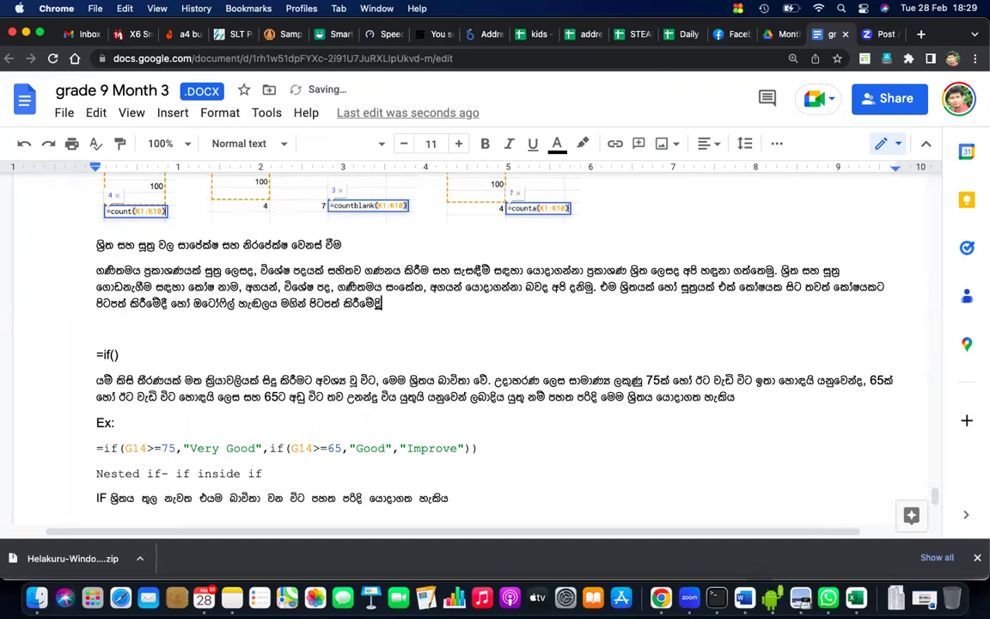
{"action": "type", "text": "ී, එම "}
{"action": "type", "text": "ශ්‍ර"}
{"action": "type", "text": "ත්"}
{"action": "type", "text": "ය"}
{"action": "type", "text": " හෝ ක්"}
{"action": "type", "text": "ත්‍ර"}
{"action": "key", "text": "BackSpace"}
{"action": "key", "text": "BackSpace"}
{"action": "key", "text": "BackSpace"}
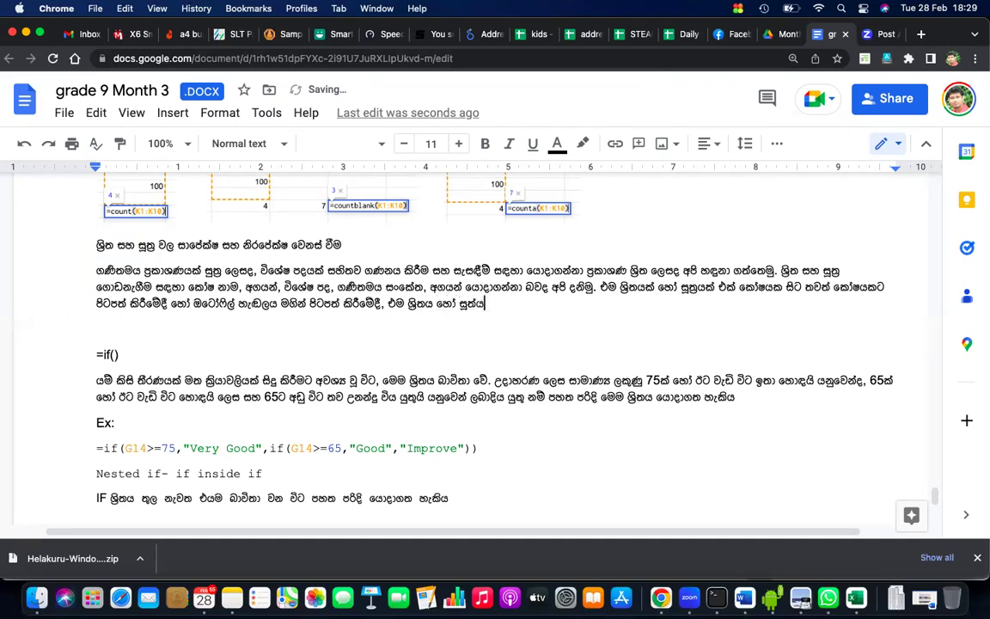
{"action": "type", "text": "ූත්‍රය ගොඩ්නැගීමට දායක වූූ"}
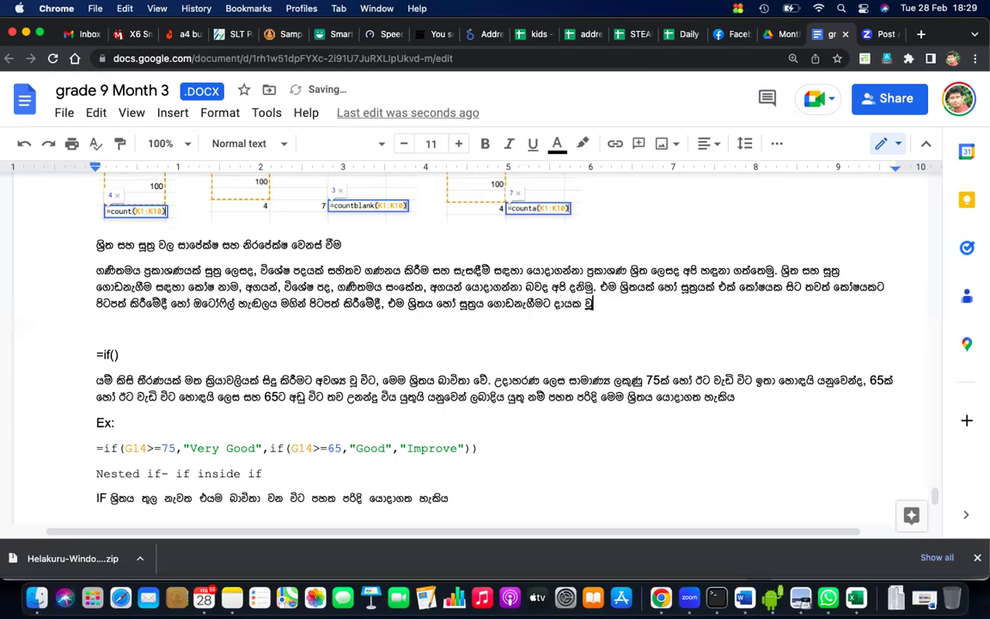
{"action": "type", "text": ", "}
{"action": "type", "text": "කෝෂ"}
{"action": "type", "text": " ලිපින"}
{"action": "type", "text": " ඊට"}
{"action": "type", "text": " සාප්"}
{"action": "type", "text": "ේක්ෂව"}
{"action": "type", "text": " වෙනස් වූ"}
{"action": "key", "text": "BackSpace"}
{"action": "key", "text": "BackSpace"}
{"action": "type", "text": "වේ. "}
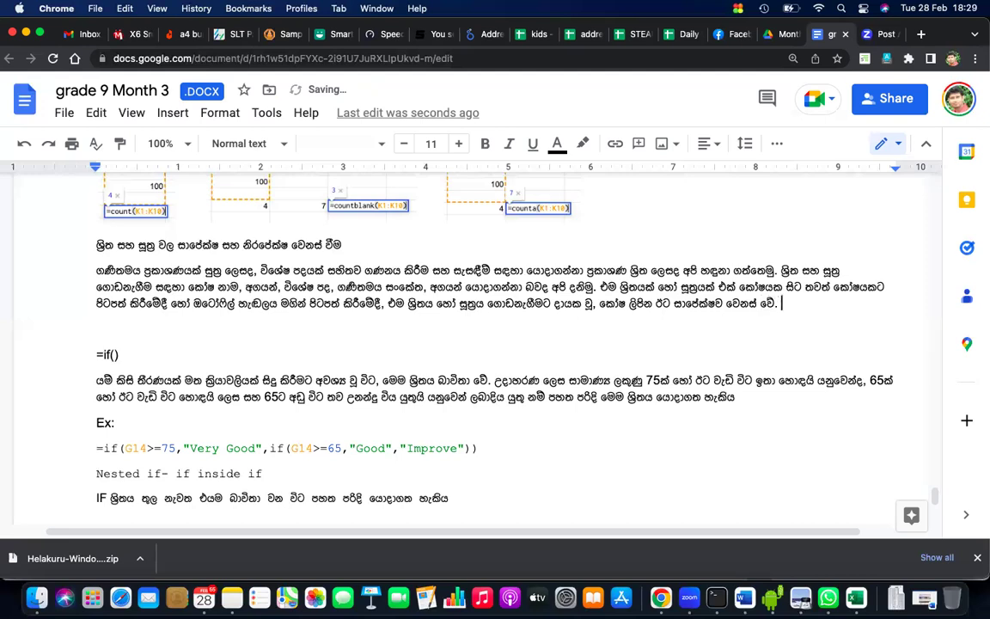
{"action": "type", "text": "උදා"}
{"action": "type", "text": ":"}
Move 'උදා:' onto its own line and type =A2+B2 after it in English input
{"action": "left_click", "coordinate": [779, 304]}
{"action": "key", "text": "Return"}
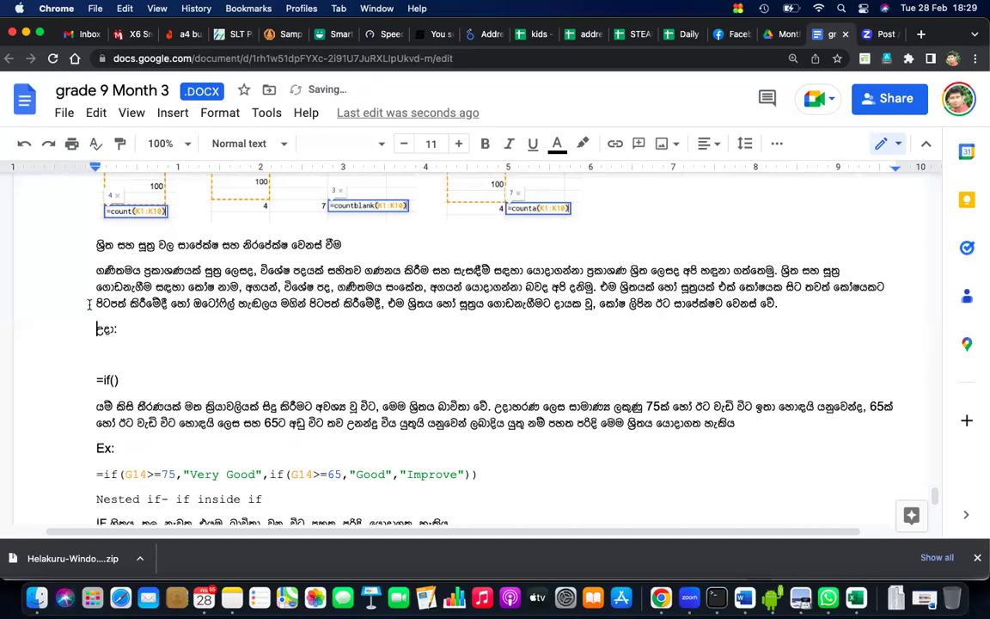
{"action": "left_click", "coordinate": [145, 326]}
{"action": "left_click", "coordinate": [738, 8]}
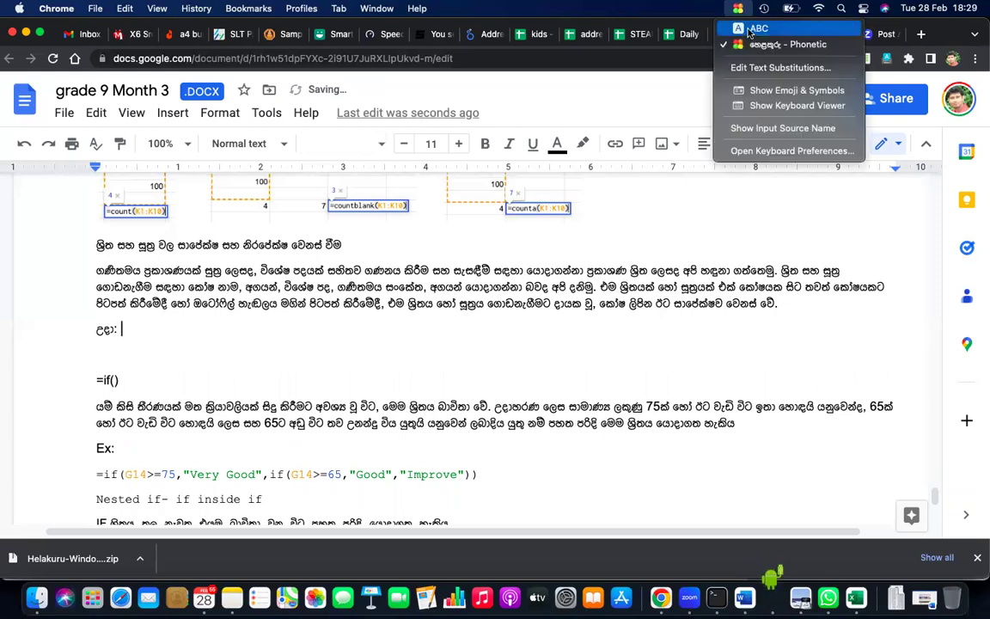
{"action": "left_click", "coordinate": [750, 30]}
{"action": "type", "text": "1"}
{"action": "key", "text": "BackSpace"}
{"action": "type", "text": "A2"}
{"action": "key", "text": "BackSpace"}
{"action": "key", "text": "BackSpace"}
{"action": "type", "text": "=A2+B2"}
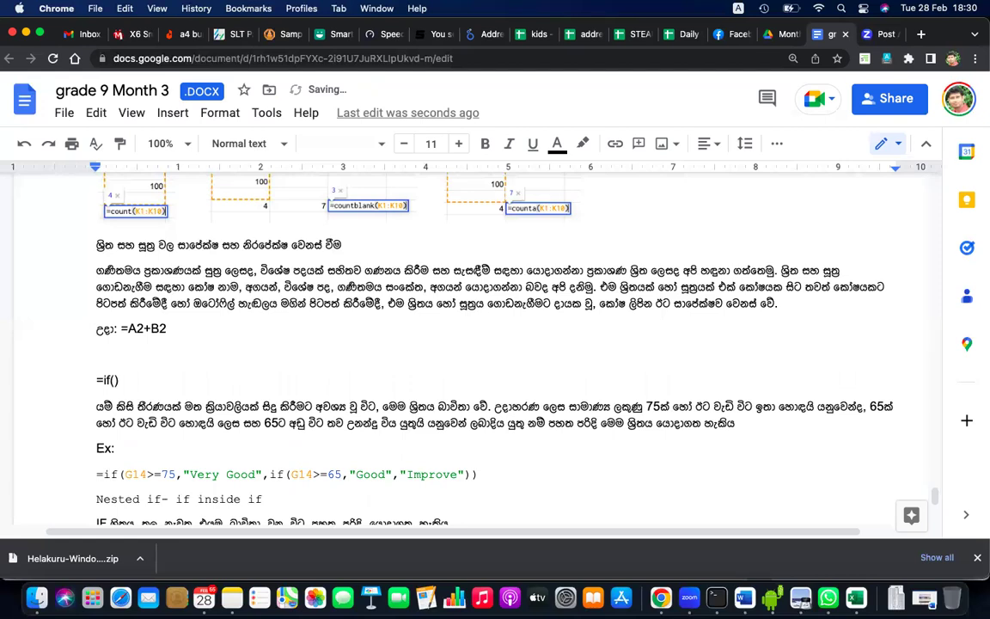
Complete the example as 'යන සූත්‍රය C2 වල තිබේ යැයි සිතන්න', typing C2 in English
{"action": "left_click", "coordinate": [737, 8]}
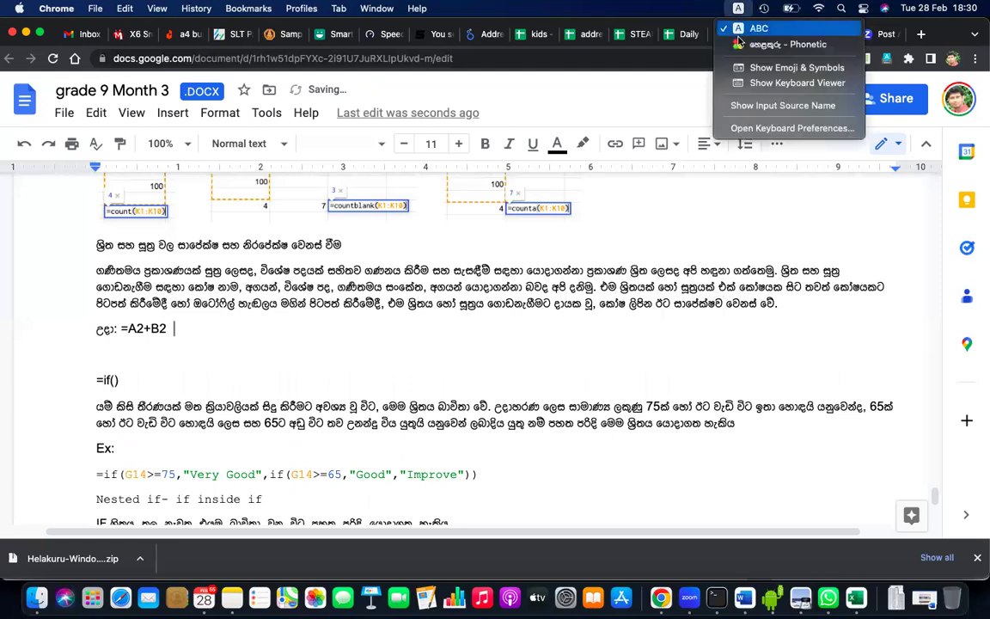
{"action": "left_click", "coordinate": [738, 40]}
{"action": "type", "text": "යන "}
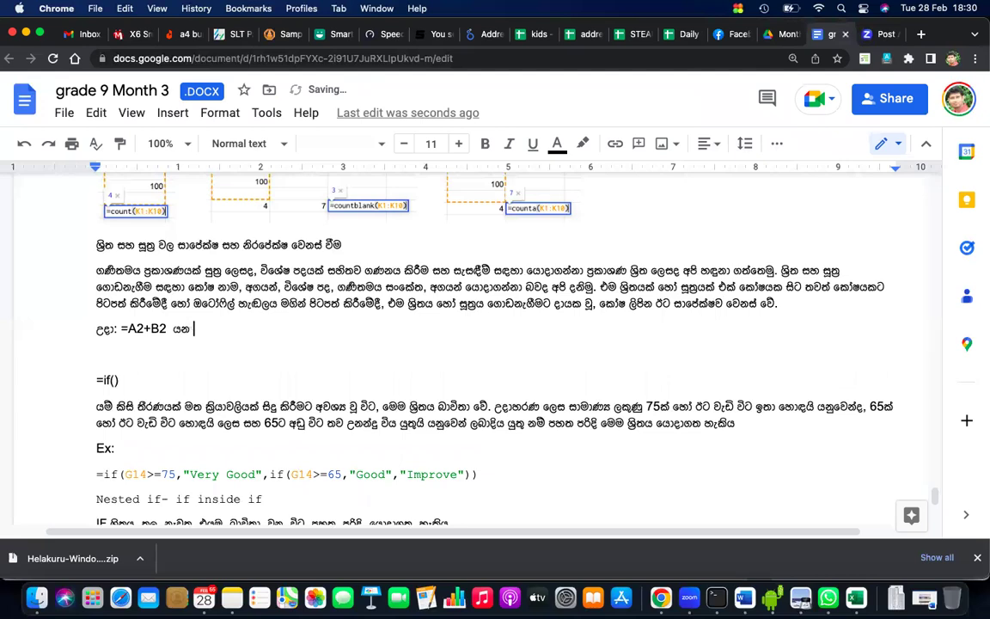
{"action": "type", "text": "සූත්‍ය"}
{"action": "key", "text": "BackSpace"}
{"action": "key", "text": "BackSpace"}
{"action": "key", "text": "BackSpace"}
{"action": "type", "text": "ත්‍රය"}
{"action": "left_click", "coordinate": [738, 8]}
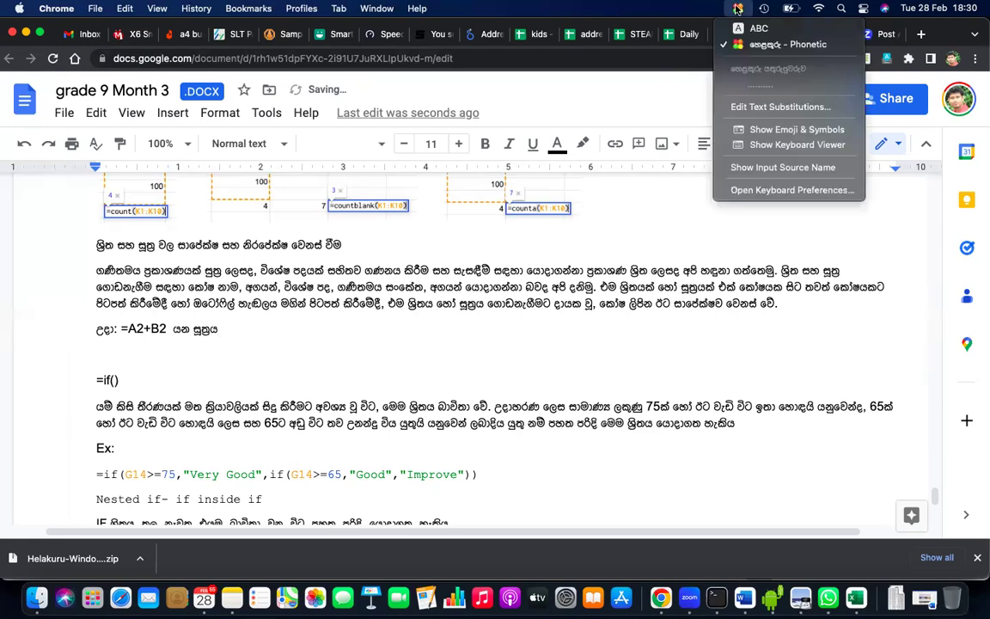
{"action": "left_click", "coordinate": [746, 29]}
{"action": "type", "text": "C2"}
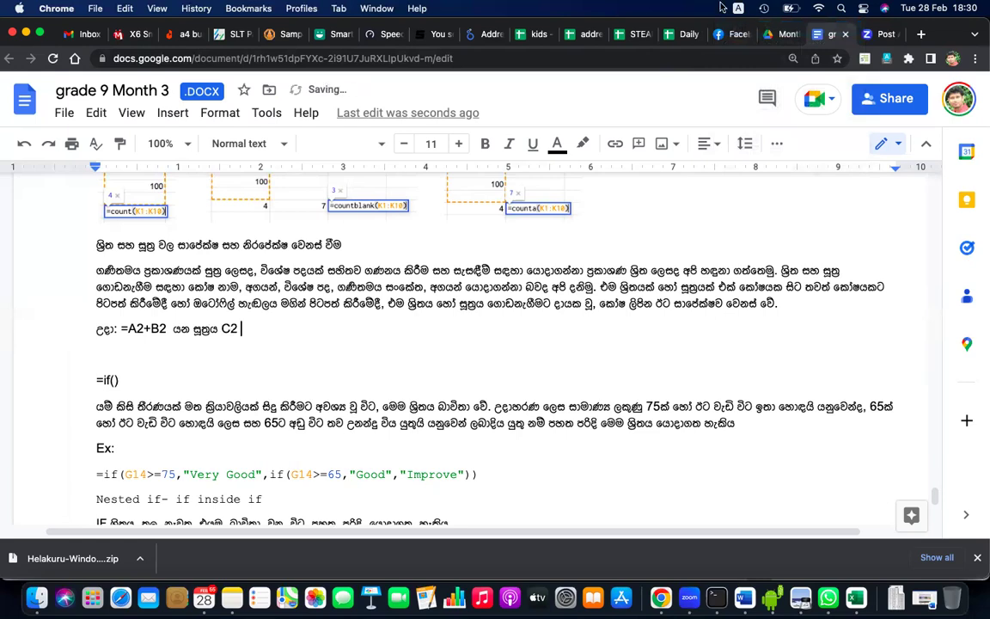
{"action": "left_click", "coordinate": [737, 7]}
{"action": "left_click", "coordinate": [755, 40]}
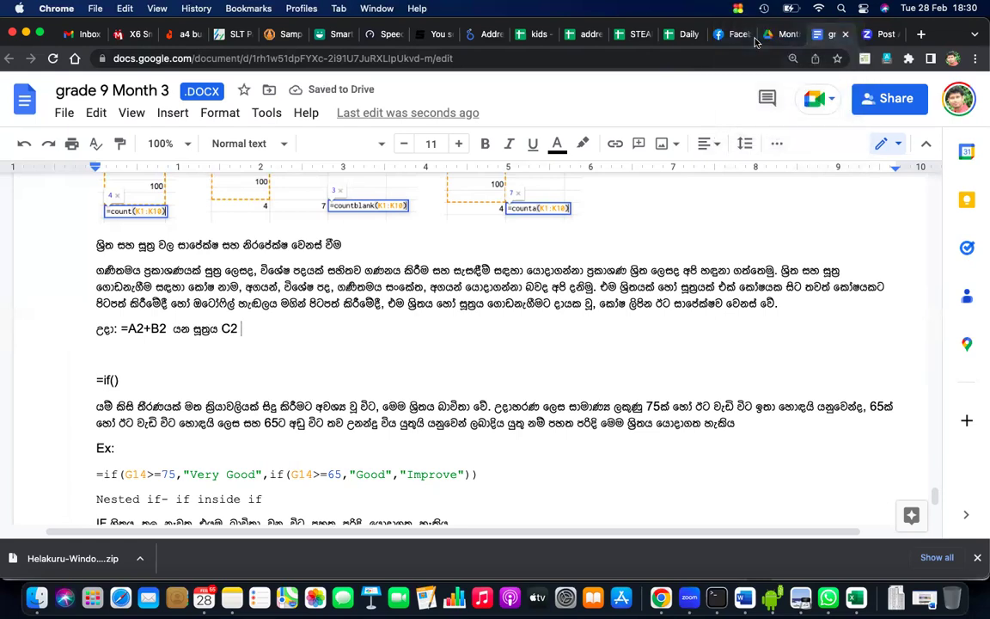
{"action": "type", "text": "වල තිබේ යු"}
{"action": "key", "text": "BackSpace"}
{"action": "type", "text": "යැයි සිතන්න"}
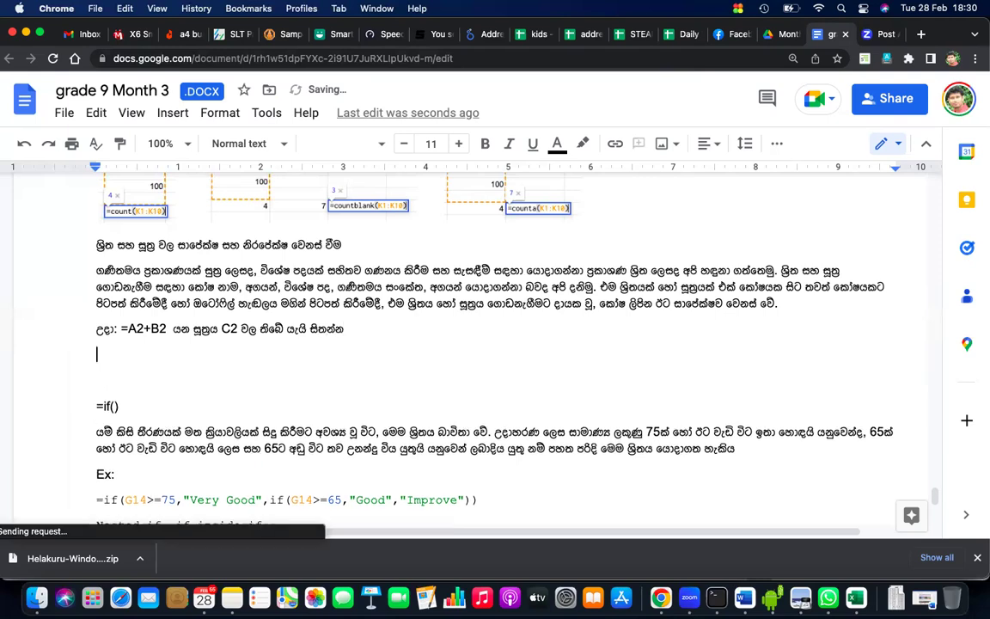
Start a new line with 'එය' and list the cells C3, C4, C10, D4, F10
{"action": "key", "text": "Return"}
{"action": "type", "text": "එය"}
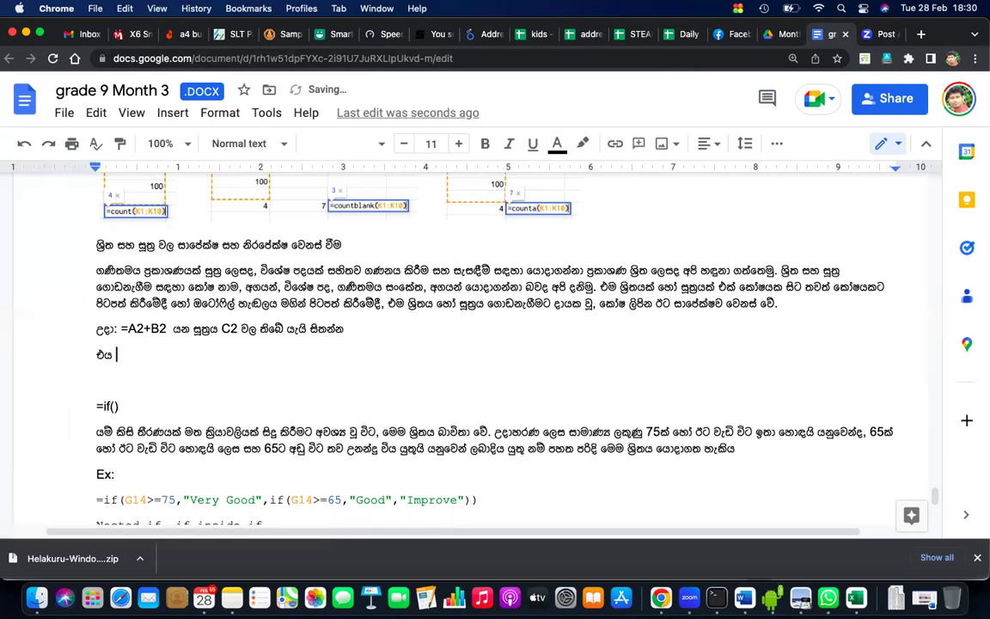
{"action": "left_click", "coordinate": [739, 9]}
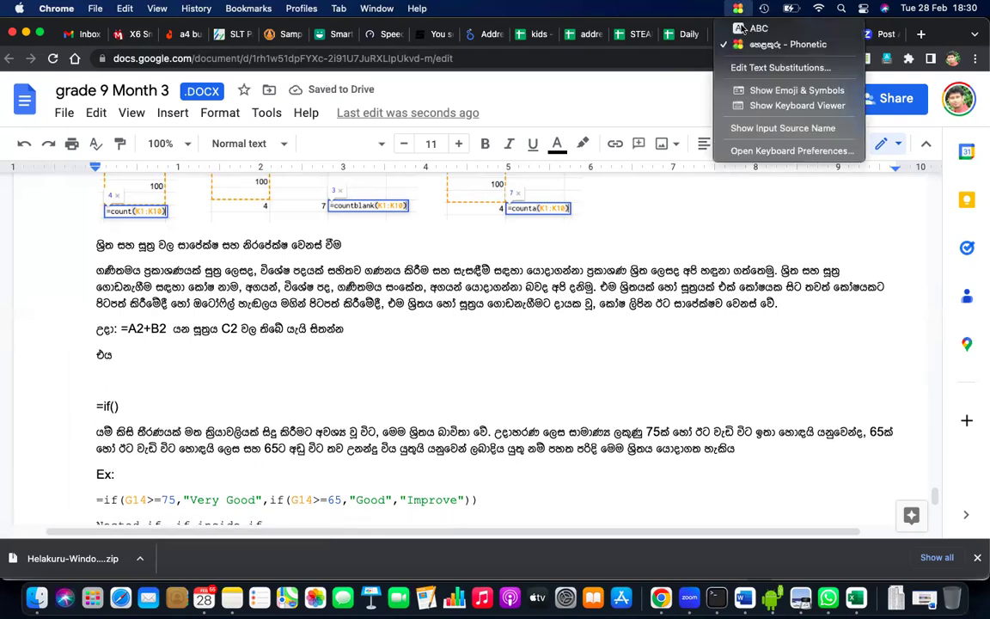
{"action": "left_click", "coordinate": [741, 28]}
{"action": "type", "text": "C3"}
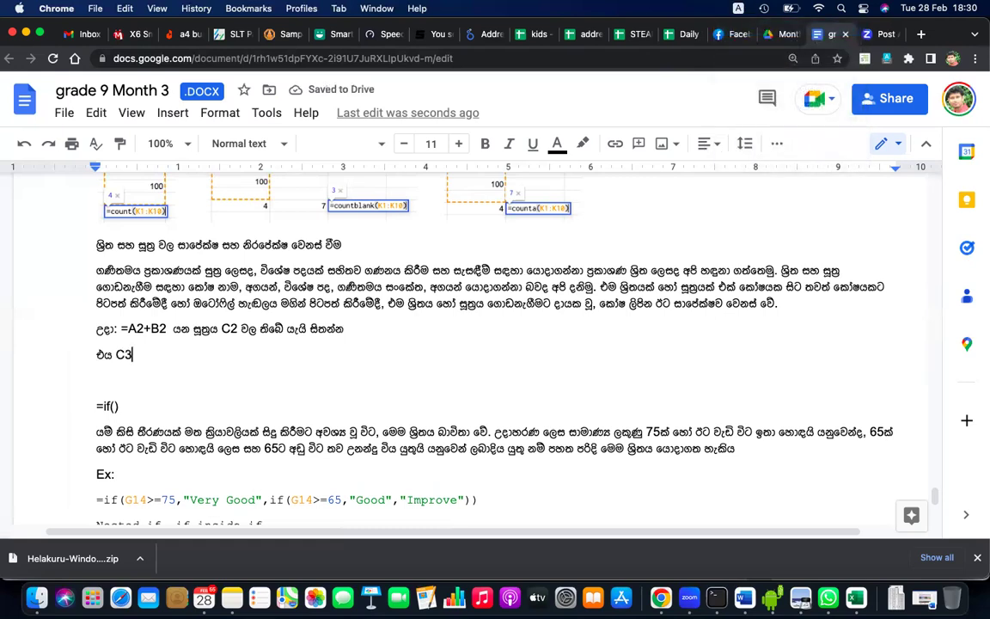
{"action": "type", "text": ", "}
{"action": "type", "text": "C4, C10, D4, "}
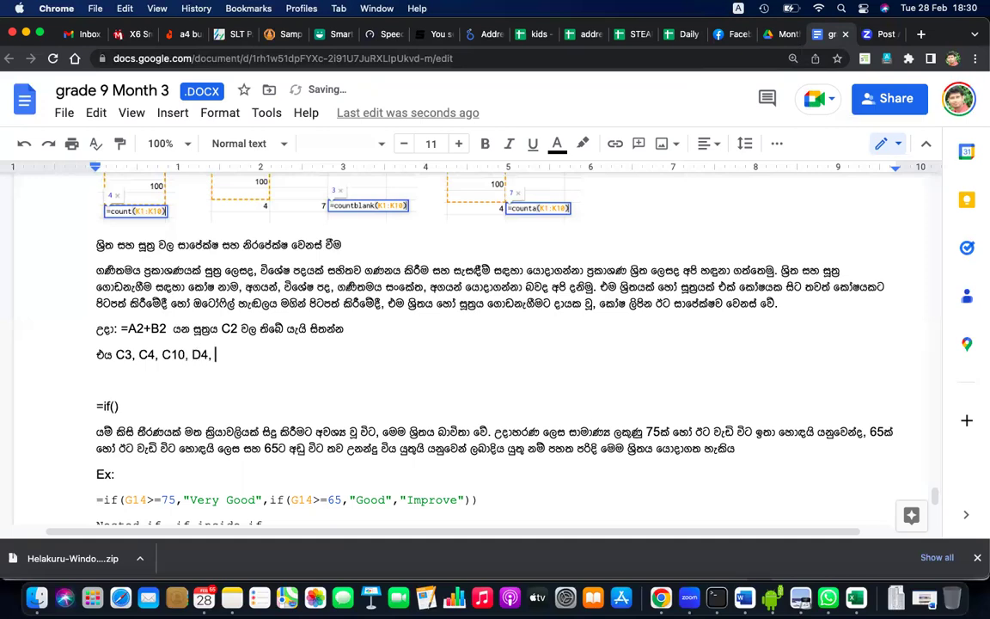
{"action": "type", "text": "F10,"}
{"action": "type", "text": " aa"}
{"action": "key", "text": "BackSpace"}
{"action": "key", "text": "BackSpace"}
Finish the Sinhala task asking how cell addresses change when copied, and insert 'සිට' after C3
{"action": "left_click", "coordinate": [741, 9]}
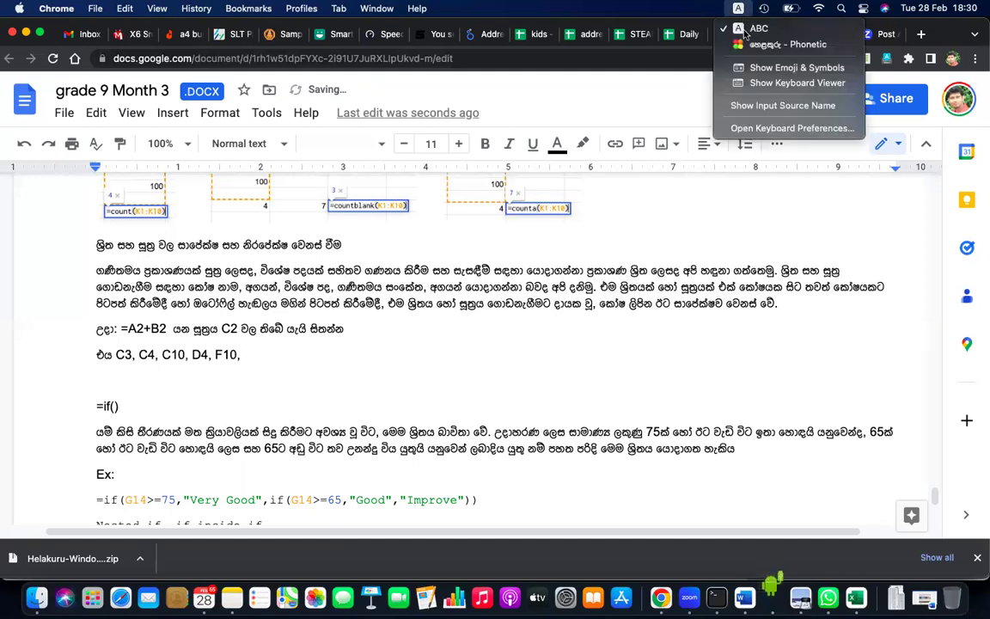
{"action": "left_click", "coordinate": [763, 39]}
{"action": "type", "text": "ආ"}
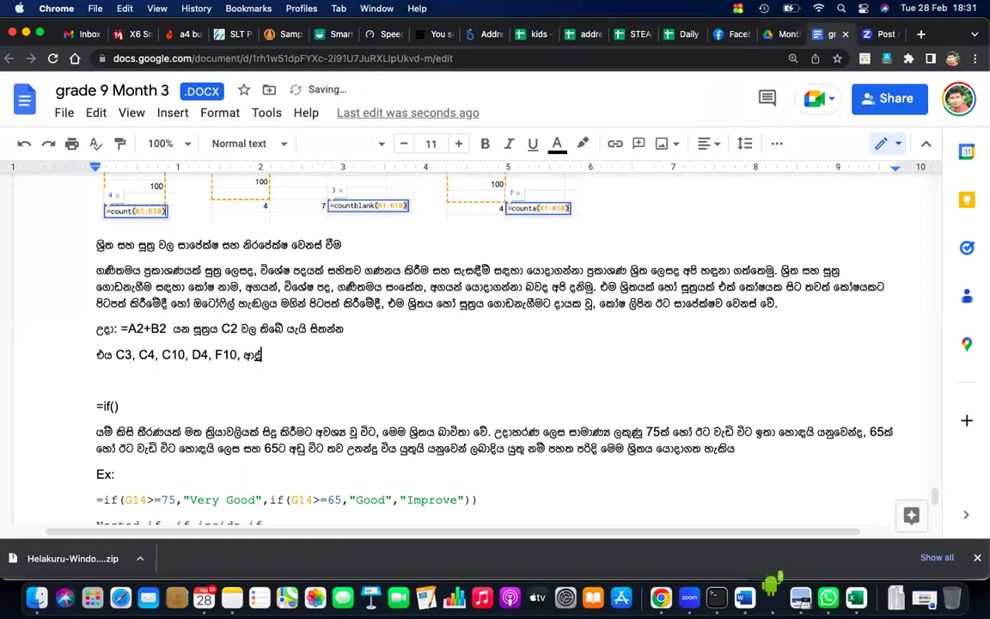
{"action": "type", "text": "දී ත්ැන්"}
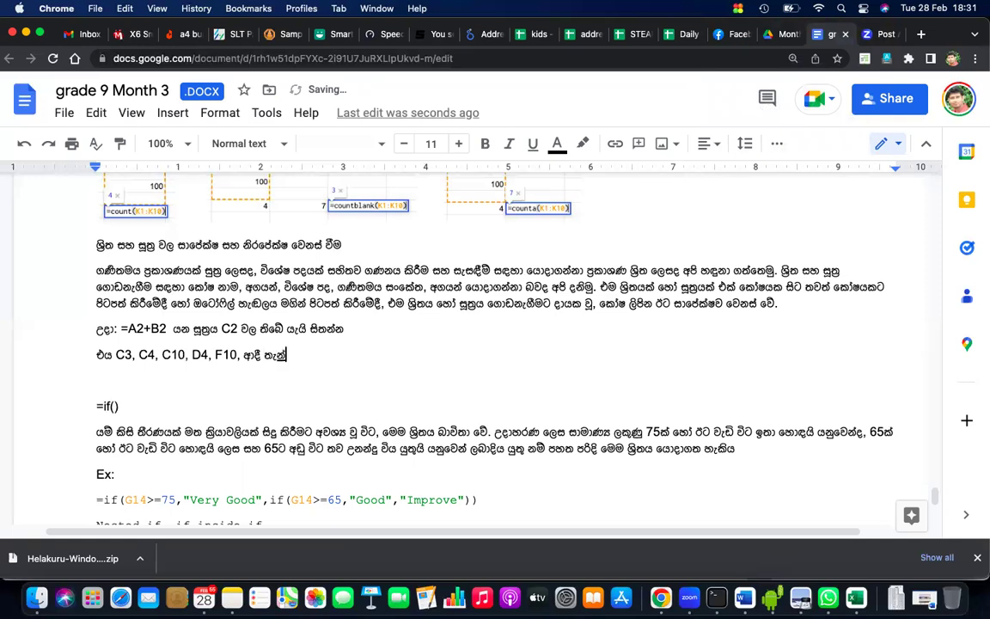
{"action": "type", "text": " පටි"}
{"action": "key", "text": "BackSpace"}
{"action": "key", "text": "BackSpace"}
{"action": "type", "text": "වලට "}
{"action": "type", "text": "පිටපත් ක්ළ පසු "}
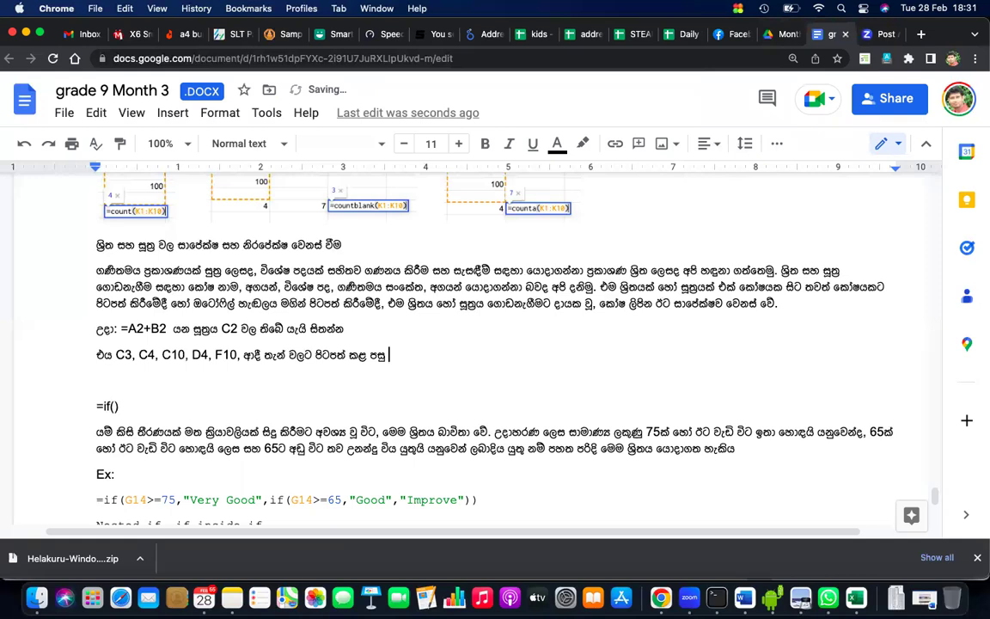
{"action": "type", "text": "කො"}
{"action": "type", "text": "ෂ"}
{"action": "type", "text": " ලිපින්"}
{"action": "type", "text": " වෙනස් වින අයුර"}
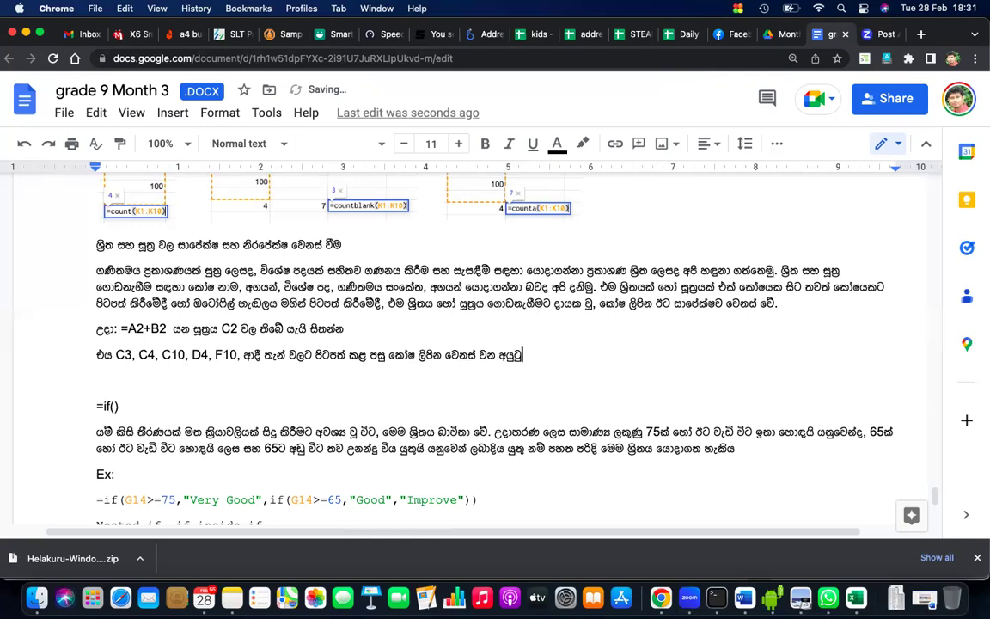
{"action": "type", "text": "ු ලියන්න."}
{"action": "left_click", "coordinate": [140, 355]}
{"action": "key", "text": "BackSpace"}
{"action": "key", "text": "BackSpace"}
{"action": "type", "text": "සිට"}
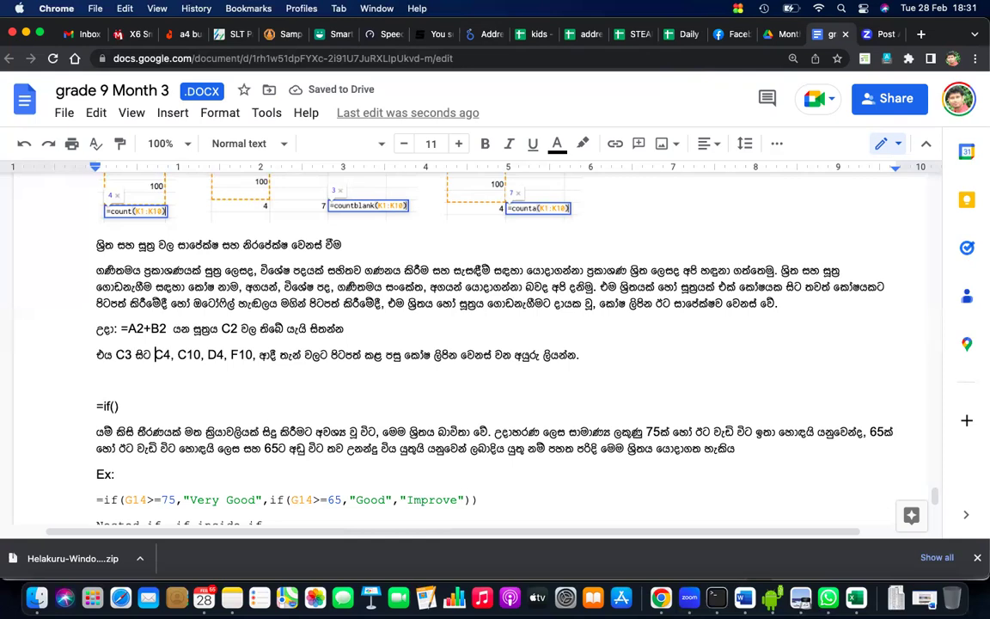
Replace 'සිට' between C3 and C4 with a comma and move to the empty line below
{"action": "left_click", "coordinate": [123, 328]}
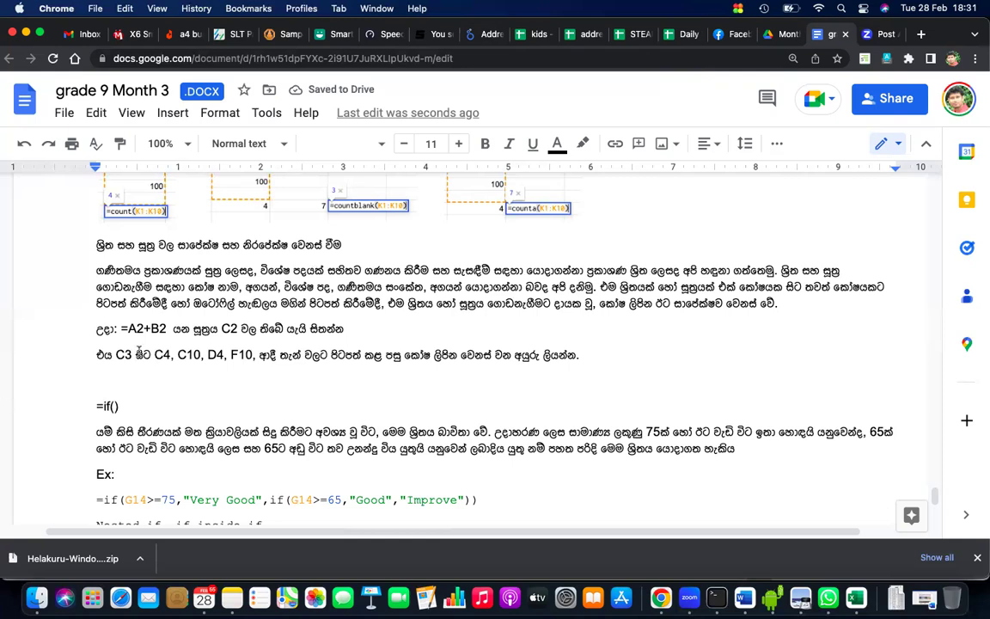
{"action": "left_click", "coordinate": [112, 354]}
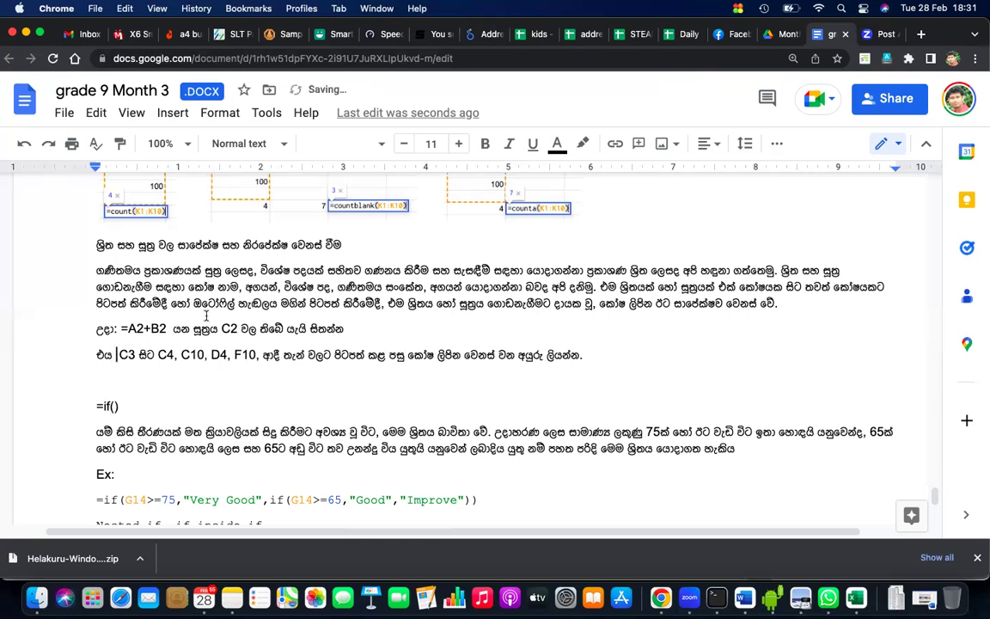
{"action": "double_click", "coordinate": [229, 328]}
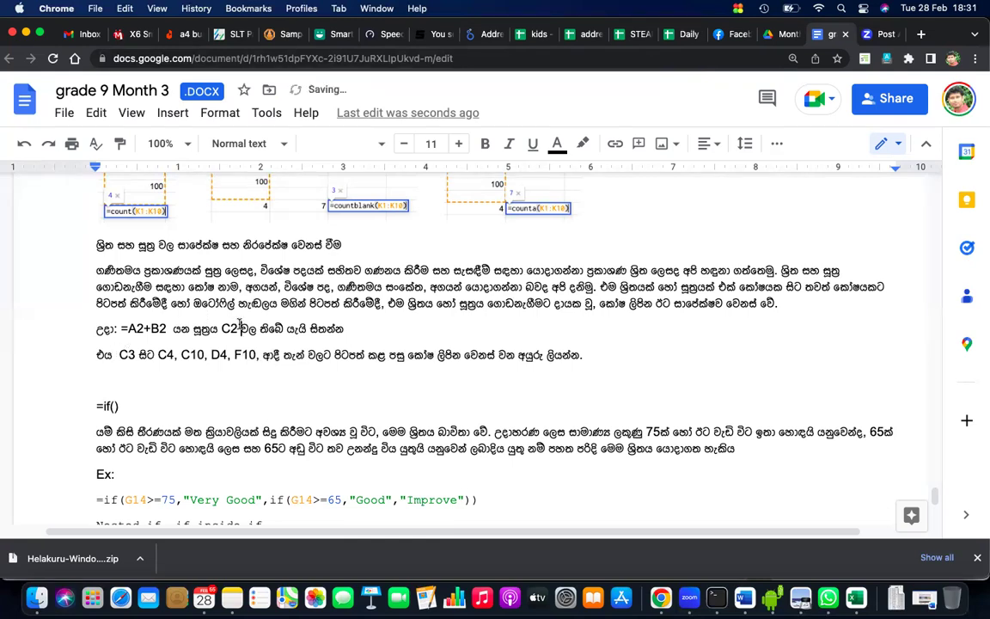
{"action": "double_click", "coordinate": [146, 355]}
{"action": "key", "text": "BackSpace"}
{"action": "key", "text": "BackSpace"}
{"action": "type", "text": ","}
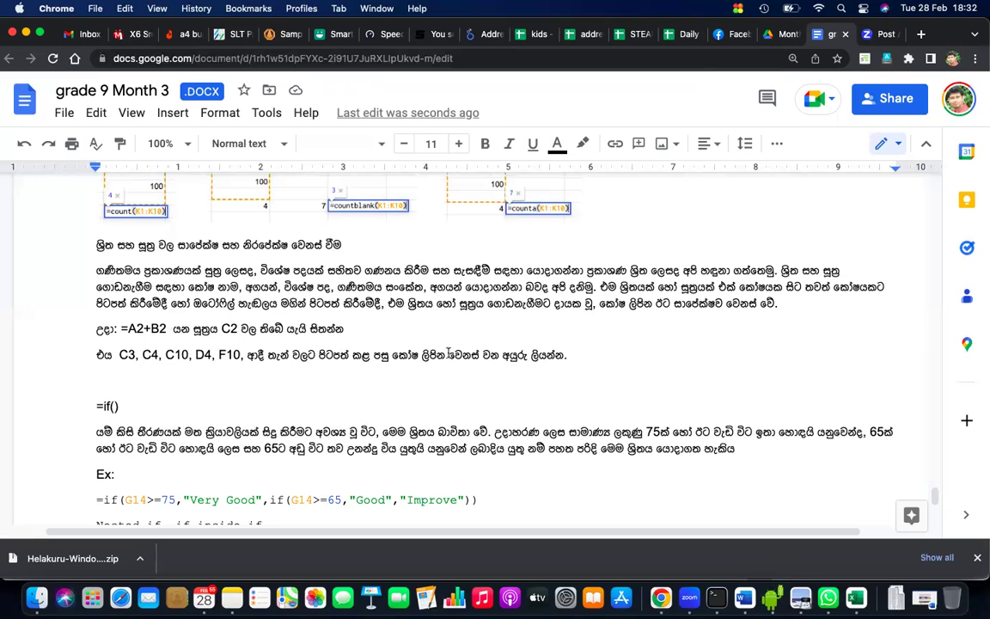
{"action": "left_click", "coordinate": [259, 381]}
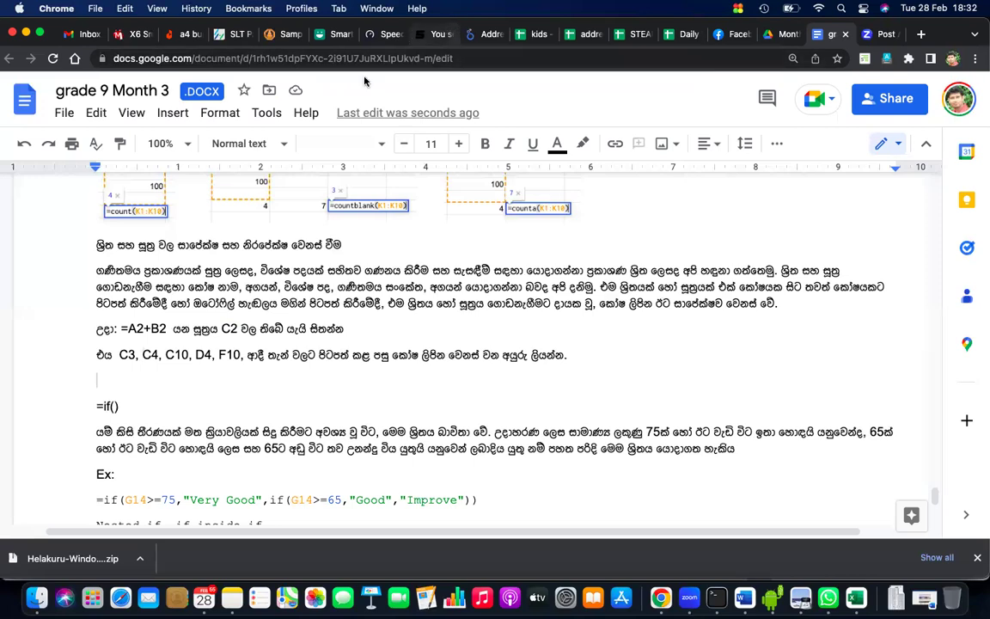
{"action": "key", "text": "XF86AudioMute"}
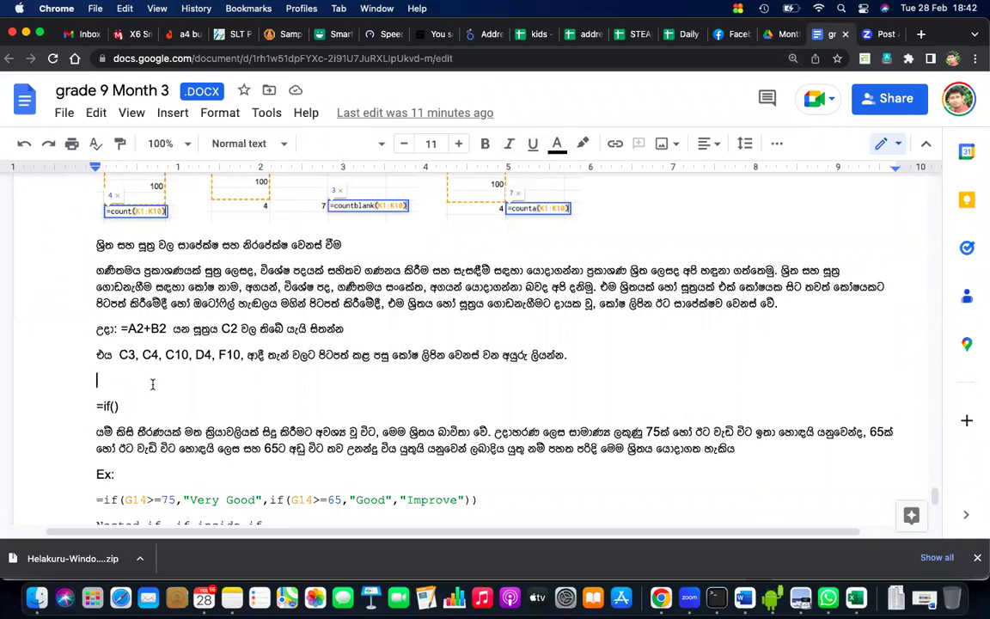
Switch the keyboard from Sinhala to English and write =A3 + B3 on its own line
{"action": "type", "text": "=ඇ"}
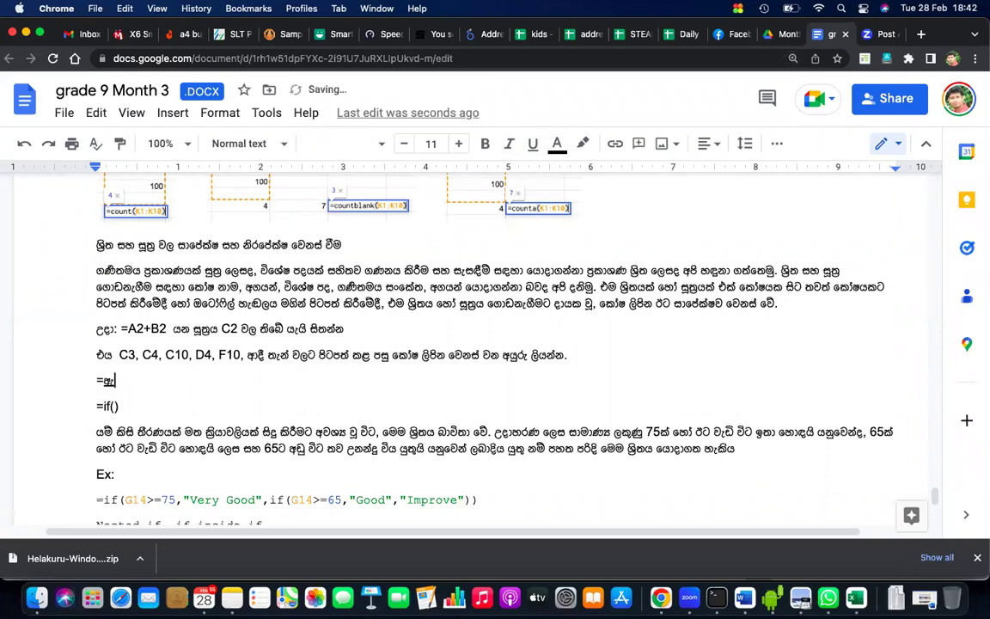
{"action": "type", "text": "3+ඹ3"}
{"action": "key", "text": "BackSpace"}
{"action": "key", "text": "BackSpace"}
{"action": "key", "text": "BackSpace"}
{"action": "key", "text": "BackSpace"}
{"action": "key", "text": "BackSpace"}
{"action": "left_click", "coordinate": [736, 7]}
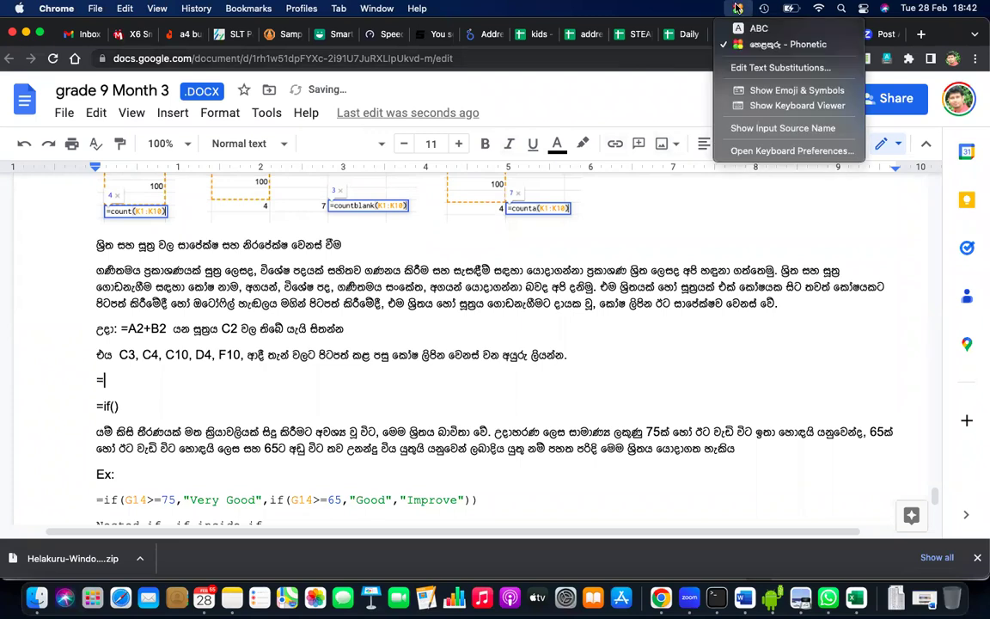
{"action": "left_click", "coordinate": [756, 26]}
{"action": "type", "text": "A"}
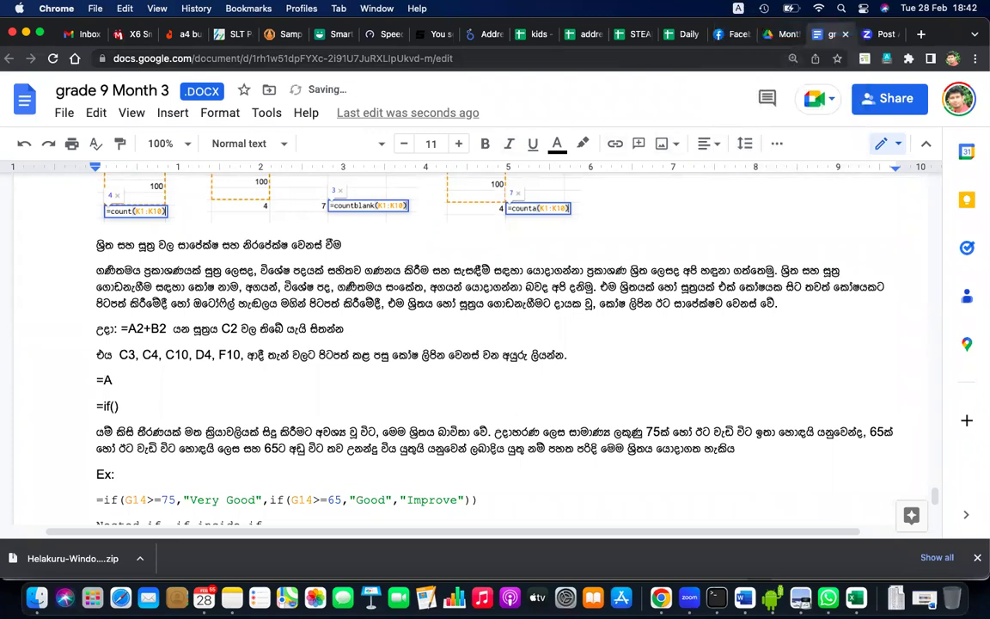
{"action": "type", "text": "3 + "}
{"action": "type", "text": "B3"}
{"action": "key", "text": "Return"}
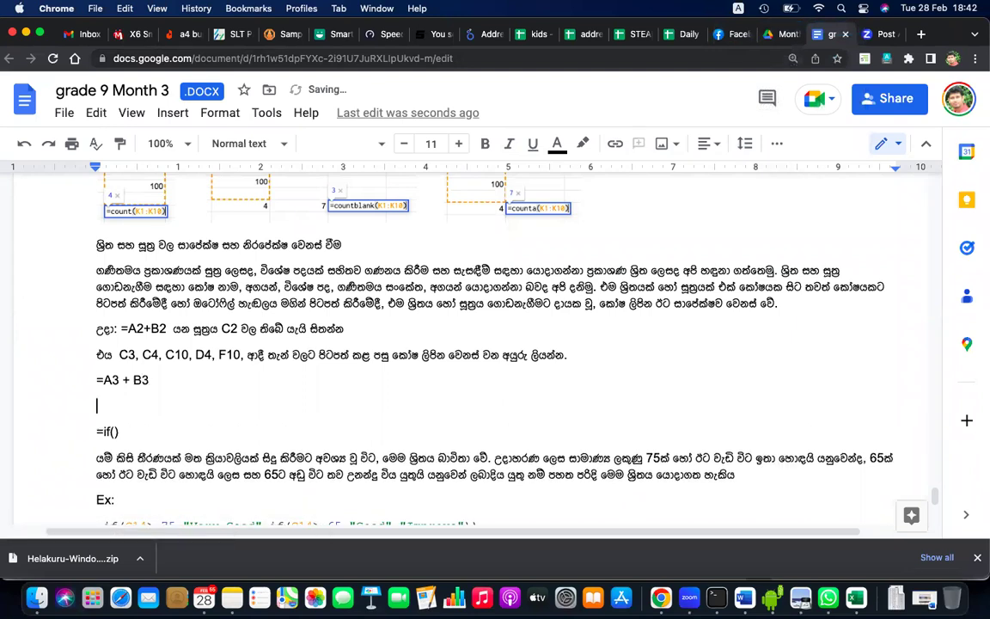
Add the lines =A4 + B4 and =A10 + B10, spacing the plus signs
{"action": "type", "text": "="}
{"action": "type", "text": "A4+B4"}
{"action": "key", "text": "Return"}
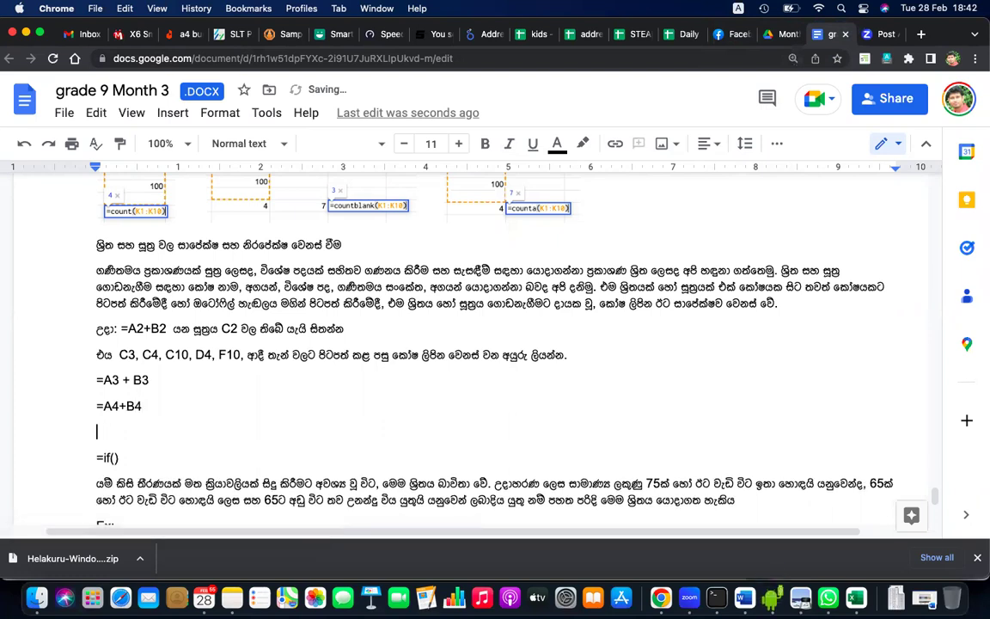
{"action": "left_click", "coordinate": [118, 406]}
{"action": "key", "text": "Right"}
{"action": "key", "text": "End"}
{"action": "key", "text": "Return"}
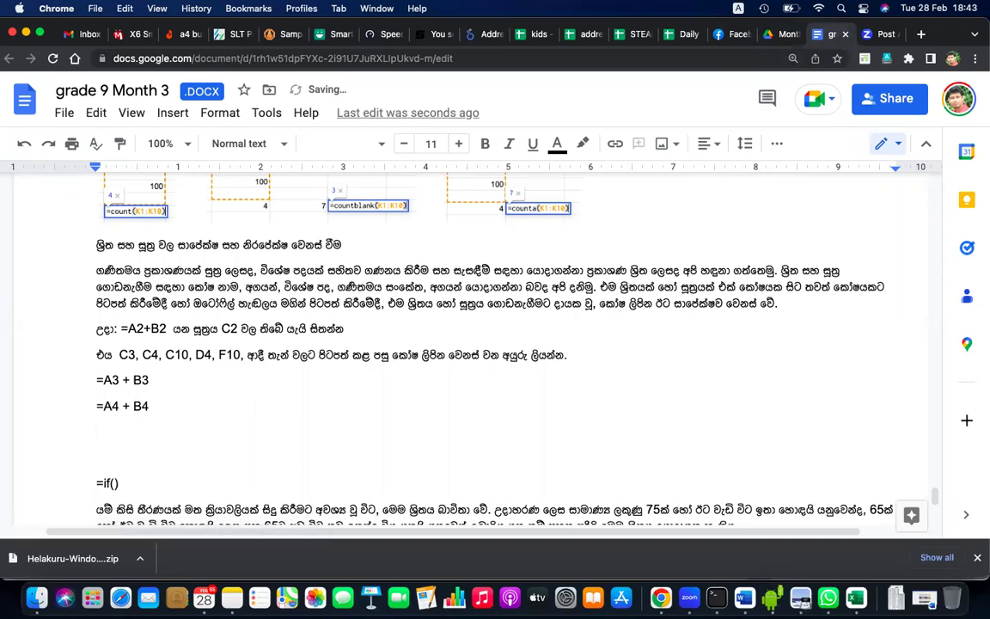
{"action": "type", "text": "="}
{"action": "type", "text": "A10 + B"}
{"action": "type", "text": "10"}
{"action": "key", "text": "Return"}
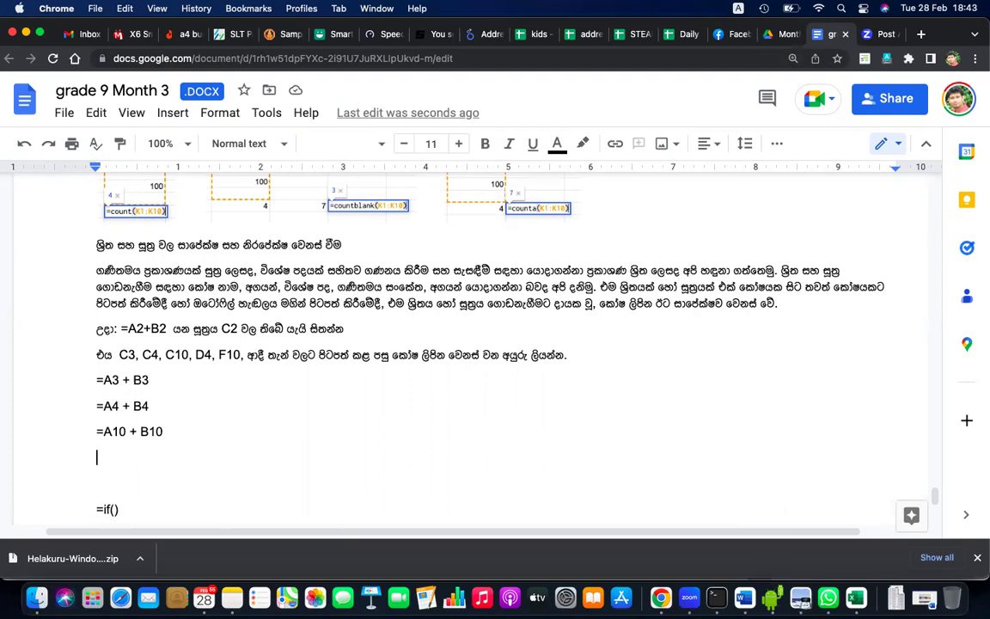
Add the lines =B4 + C4 and =D10 + E10 below them
{"action": "type", "text": "=B4+"}
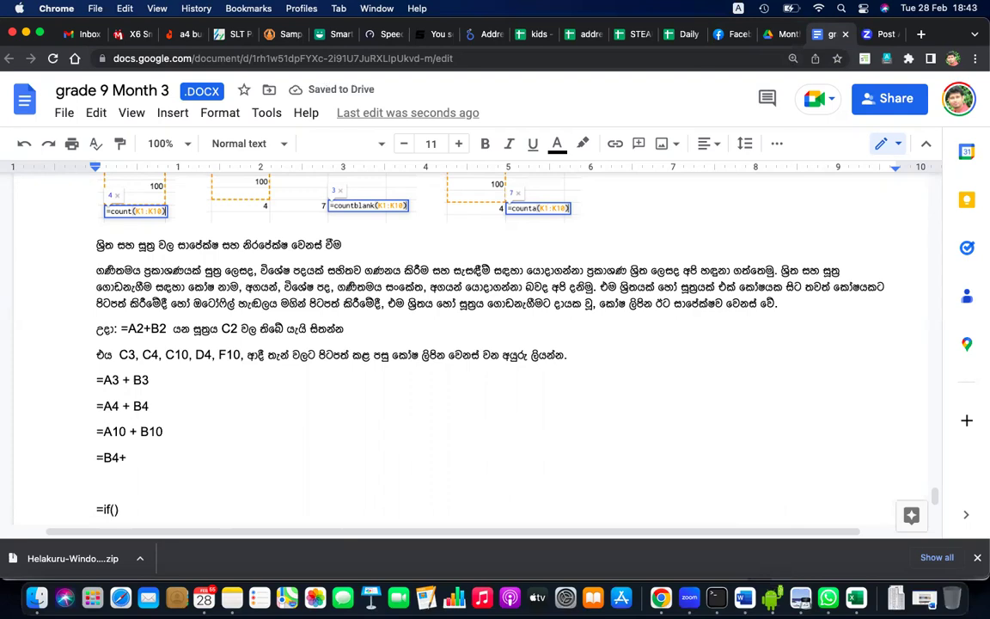
{"action": "type", "text": "C4"}
{"action": "key", "text": "Left"}
{"action": "key", "text": "Left"}
{"action": "key", "text": "Left"}
{"action": "key", "text": "Right"}
{"action": "key", "text": "Right"}
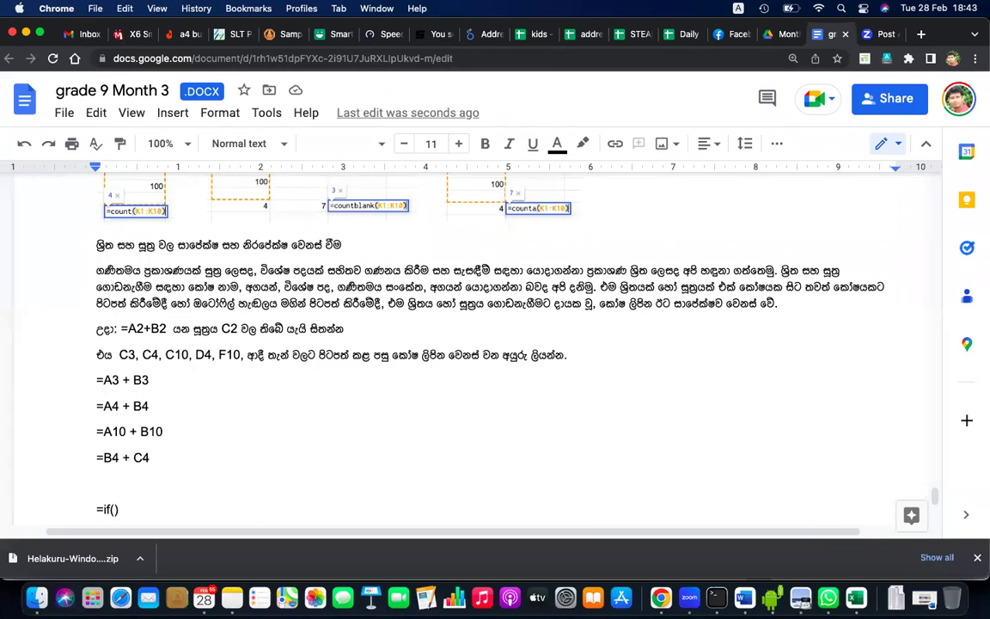
{"action": "type", "text": "="}
{"action": "type", "text": "D10"}
{"action": "key", "text": "BackSpace"}
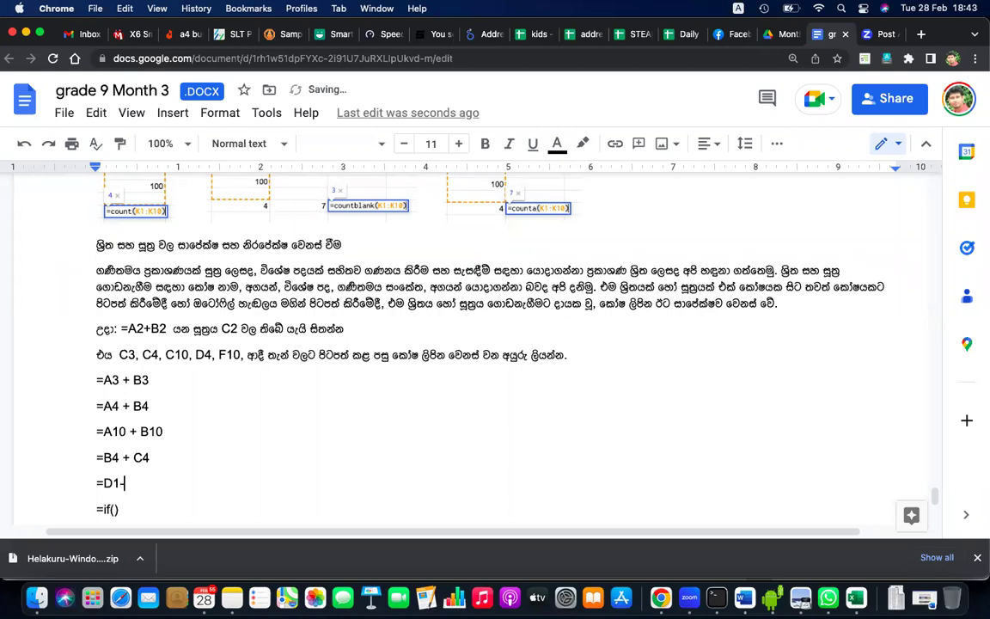
{"action": "type", "text": "0 + "}
{"action": "type", "text": "E10"}
{"action": "key", "text": "Return"}
{"action": "key", "text": "Return"}
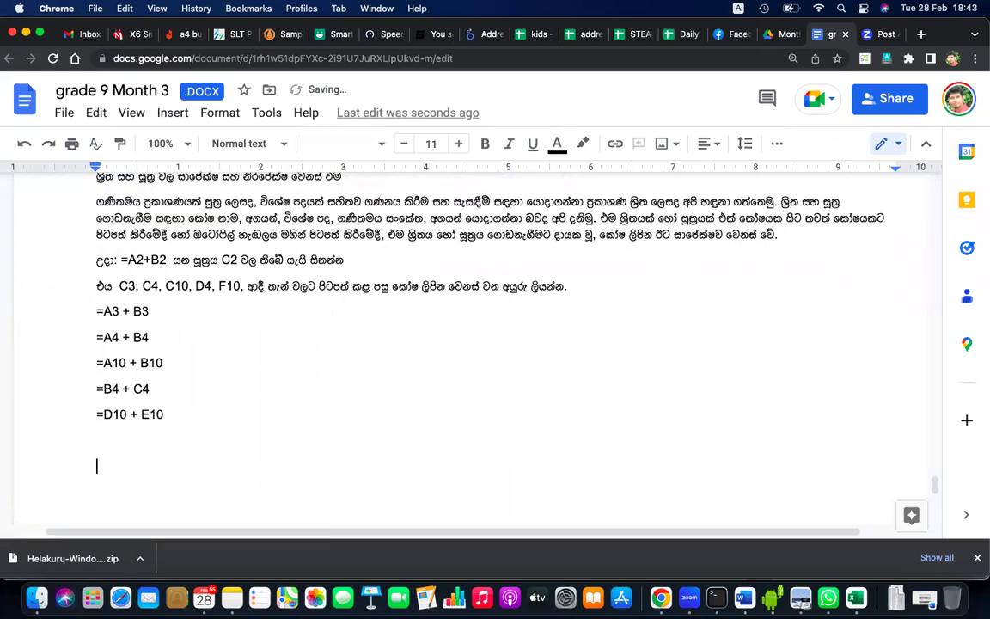
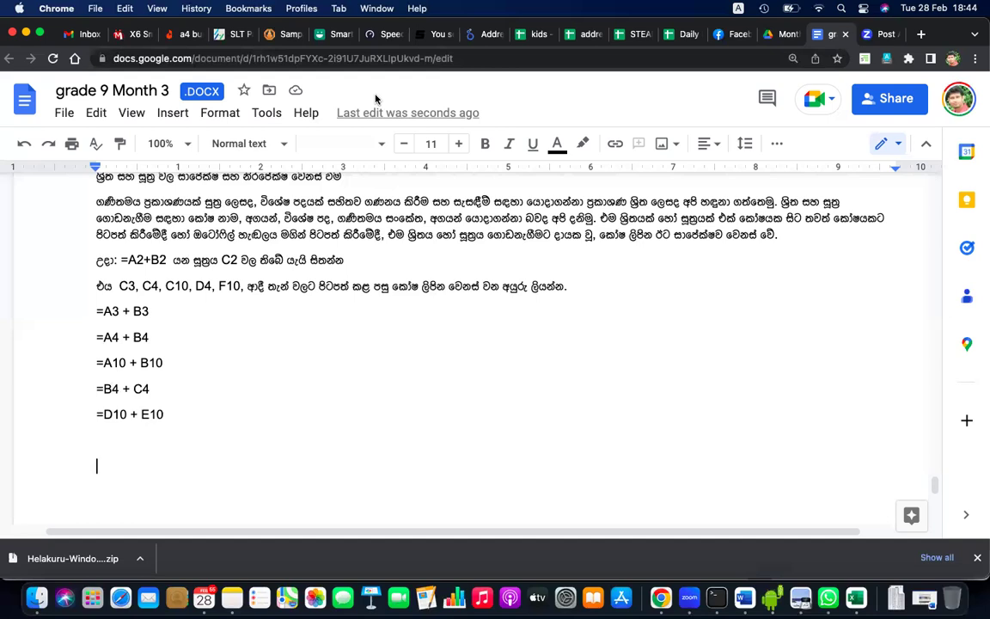
Switch from the Google Docs formula notes to the Excel Book1 workbook
{"action": "left_click", "coordinate": [855, 598]}
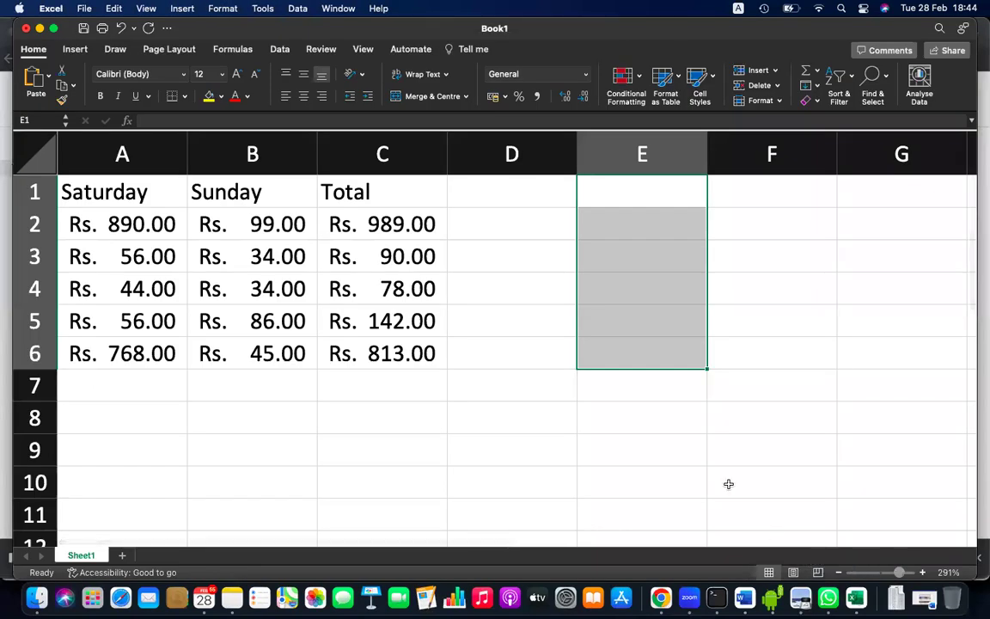
Enter =MIN(A2:A6) in A7 to show Saturday's minimum, Rs. 44.00
{"action": "left_click", "coordinate": [169, 371]}
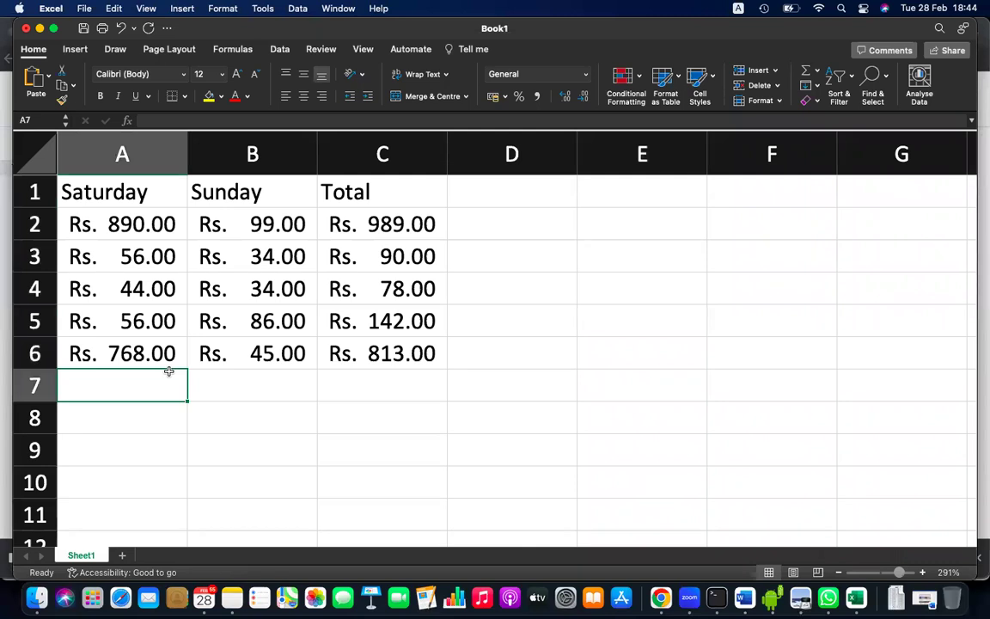
{"action": "type", "text": "="}
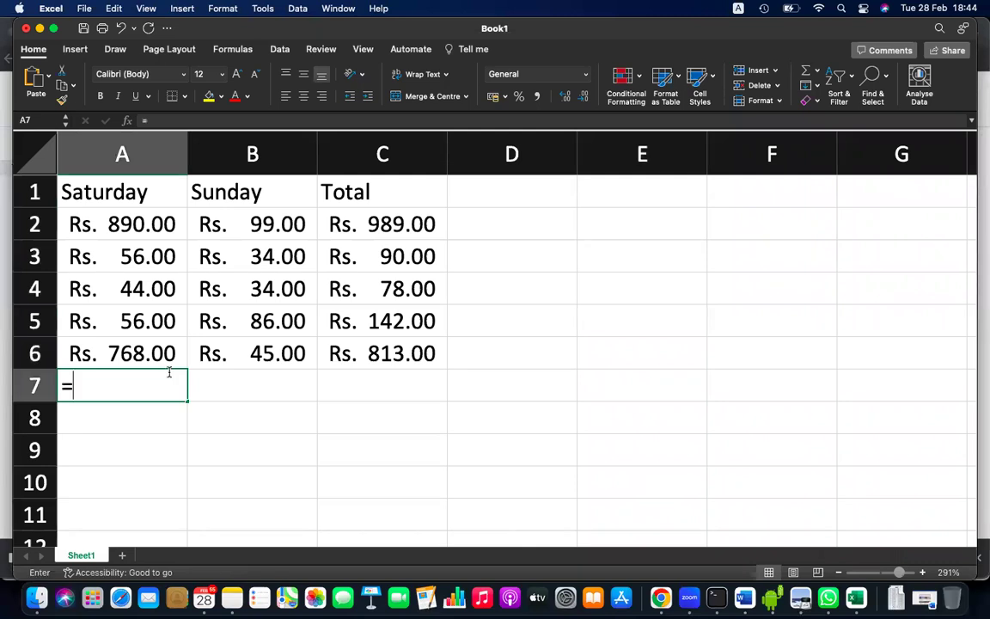
{"action": "type", "text": "min("}
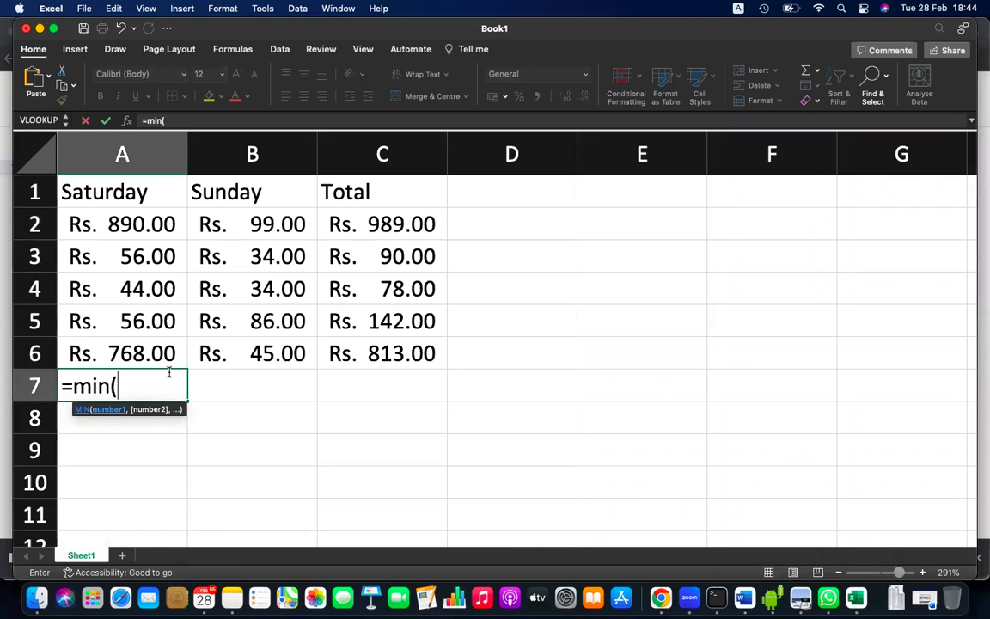
{"action": "left_click_drag", "start_coordinate": [129, 225], "coordinate": [154, 347]}
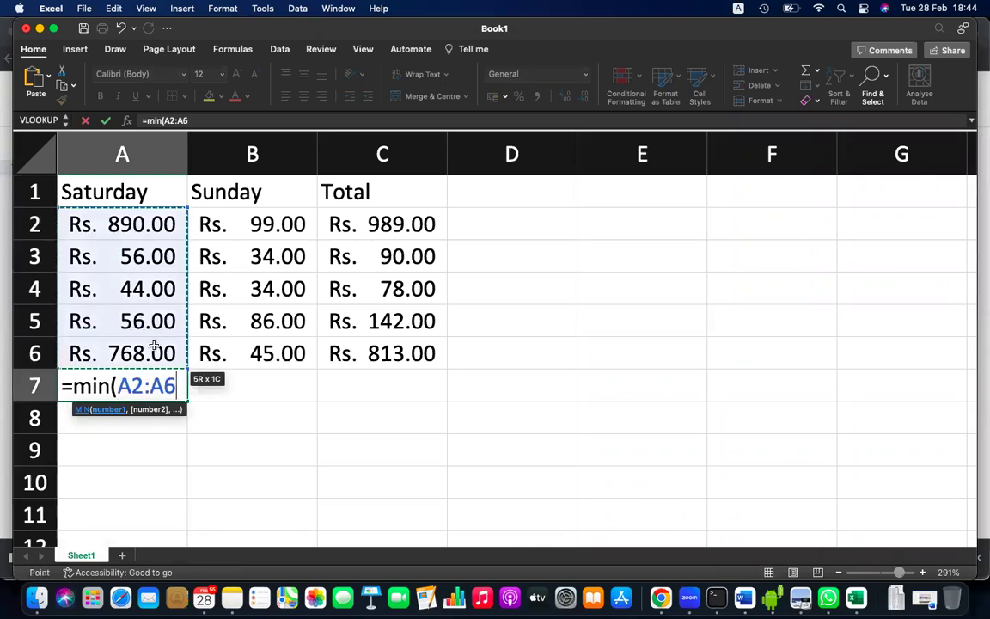
{"action": "type", "text": ")"}
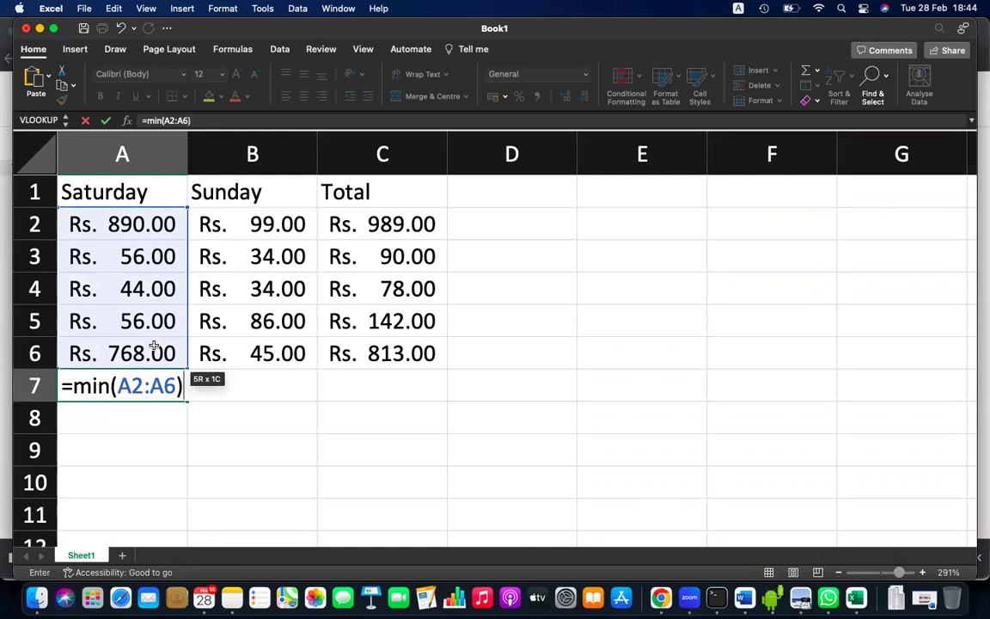
{"action": "key", "text": "Return"}
Copy the A7 minimum formula and select B7 as the paste target
{"action": "left_click", "coordinate": [137, 386]}
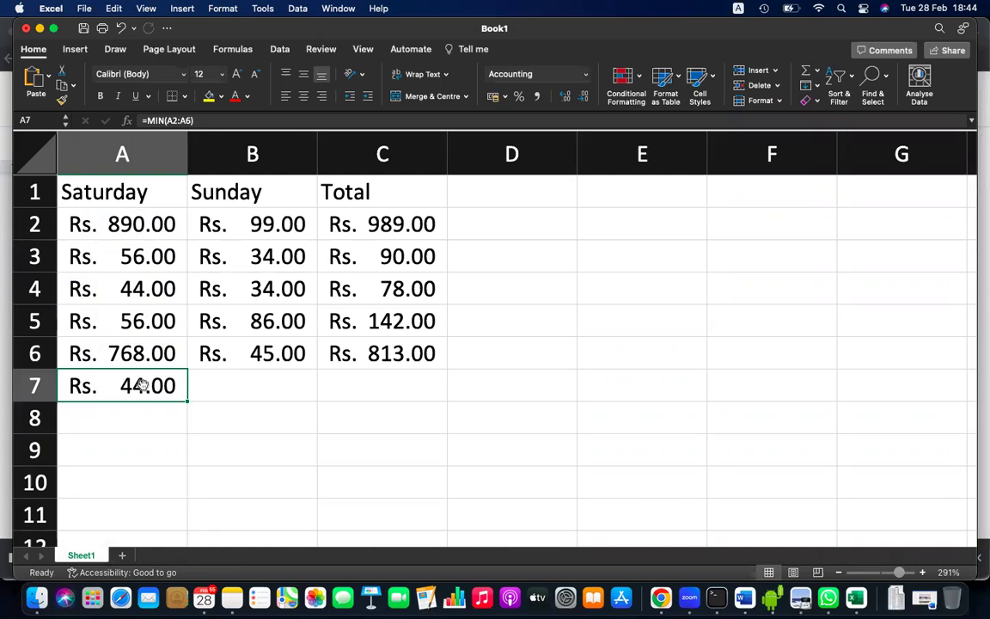
{"action": "left_click", "coordinate": [256, 373]}
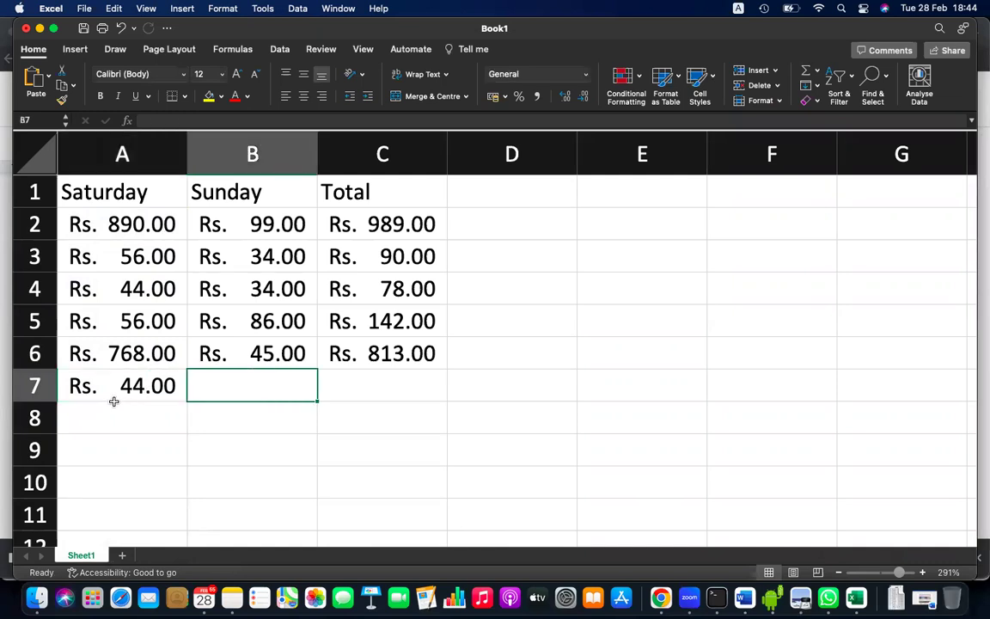
{"action": "left_click", "coordinate": [140, 375]}
{"action": "key", "text": "super+c"}
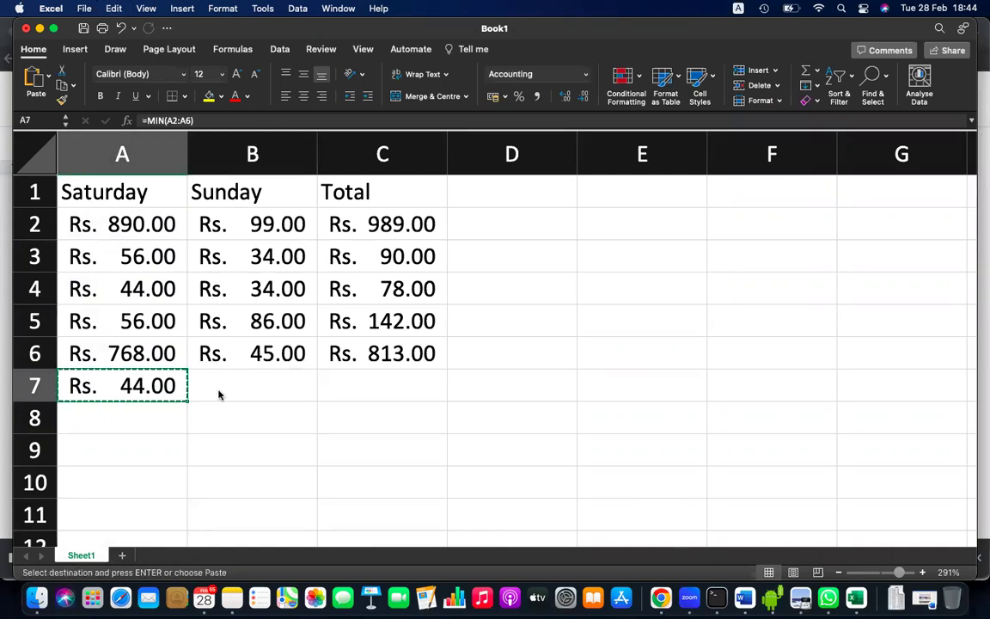
{"action": "left_click", "coordinate": [255, 378]}
{"action": "key", "text": "XF86AudioRaiseVolume"}
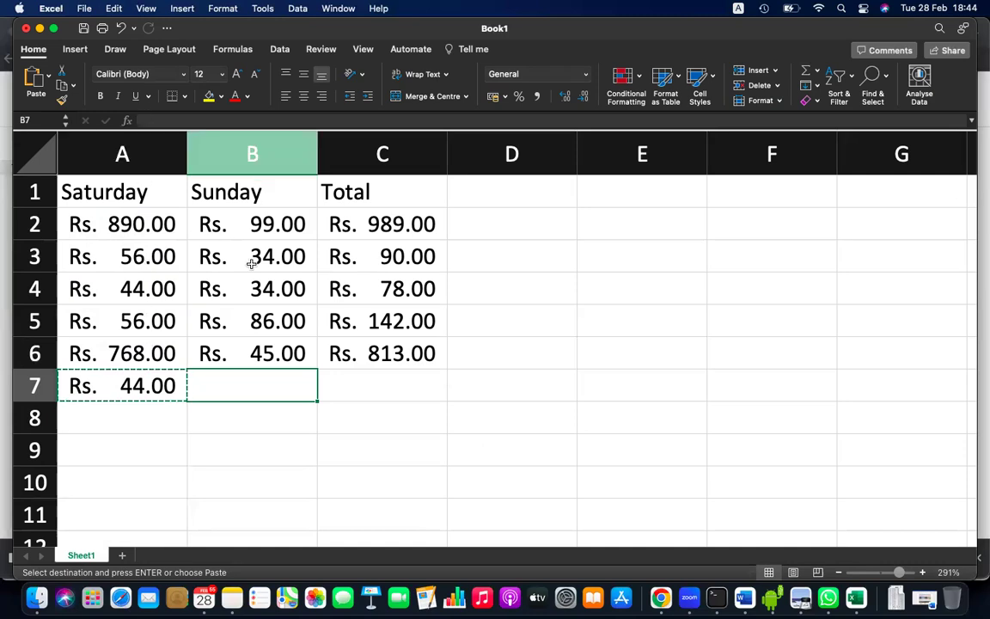
Paste the minimum formula into B7 for Sunday's minimum, Rs. 34.00
{"action": "key", "text": "super+v"}
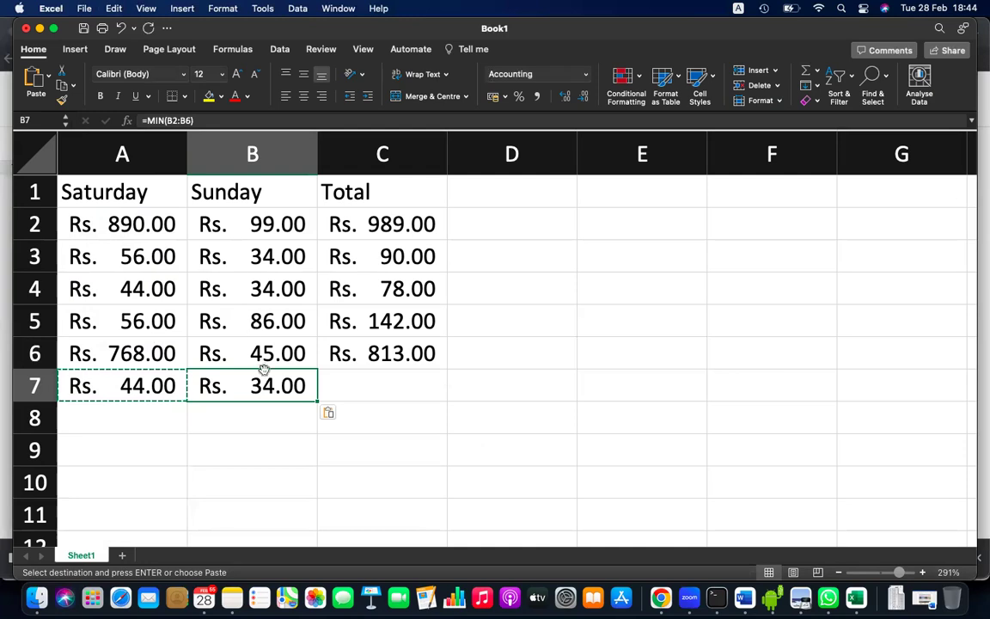
{"action": "double_click", "coordinate": [269, 386]}
{"action": "key", "text": "Return"}
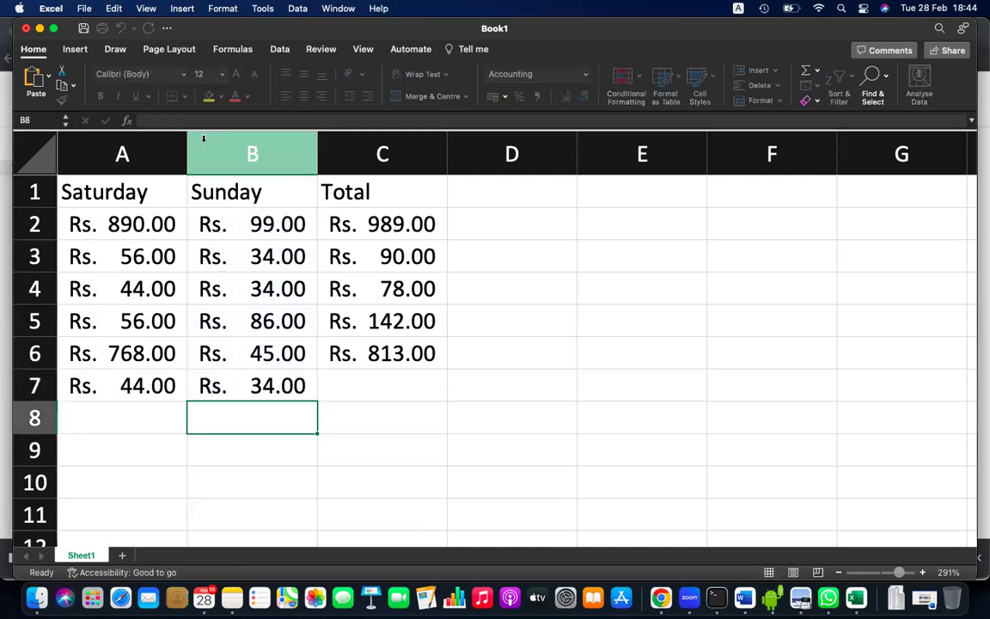
Copy the minimum into C7 as =MIN(C2:C6), giving the Total minimum Rs. 78.00
{"action": "left_click", "coordinate": [347, 376]}
{"action": "key", "text": "super+v"}
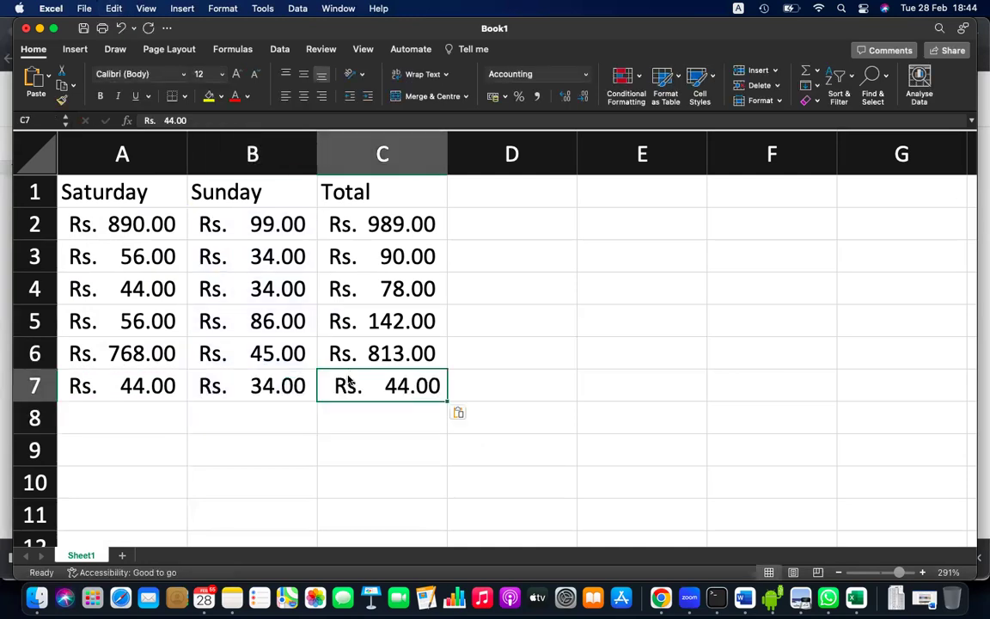
{"action": "key", "text": "super+z"}
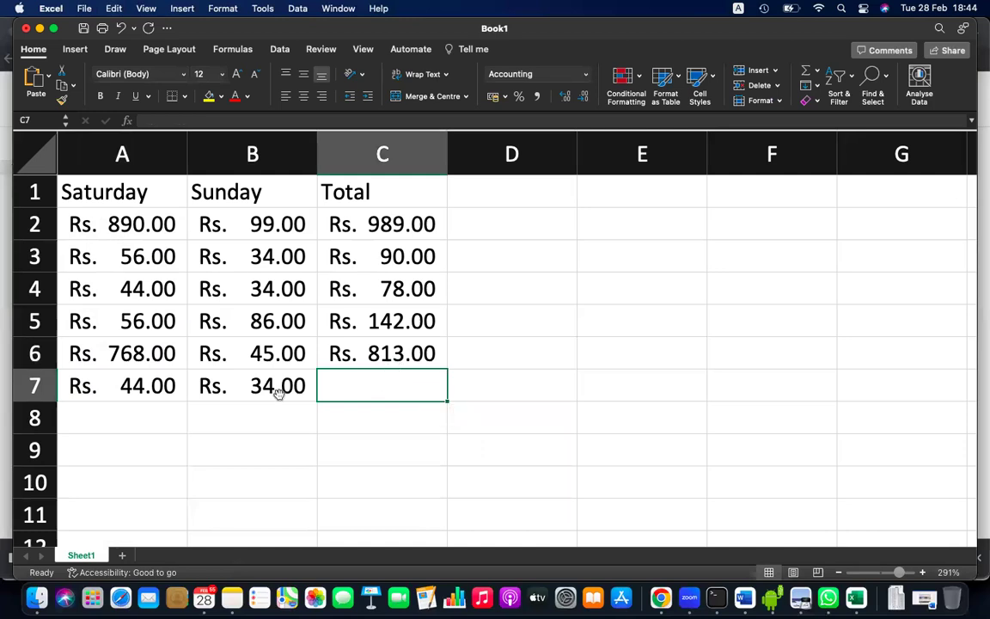
{"action": "left_click", "coordinate": [280, 387]}
{"action": "key", "text": "super+c"}
{"action": "left_click", "coordinate": [390, 391]}
{"action": "key", "text": "super+v"}
{"action": "double_click", "coordinate": [392, 391]}
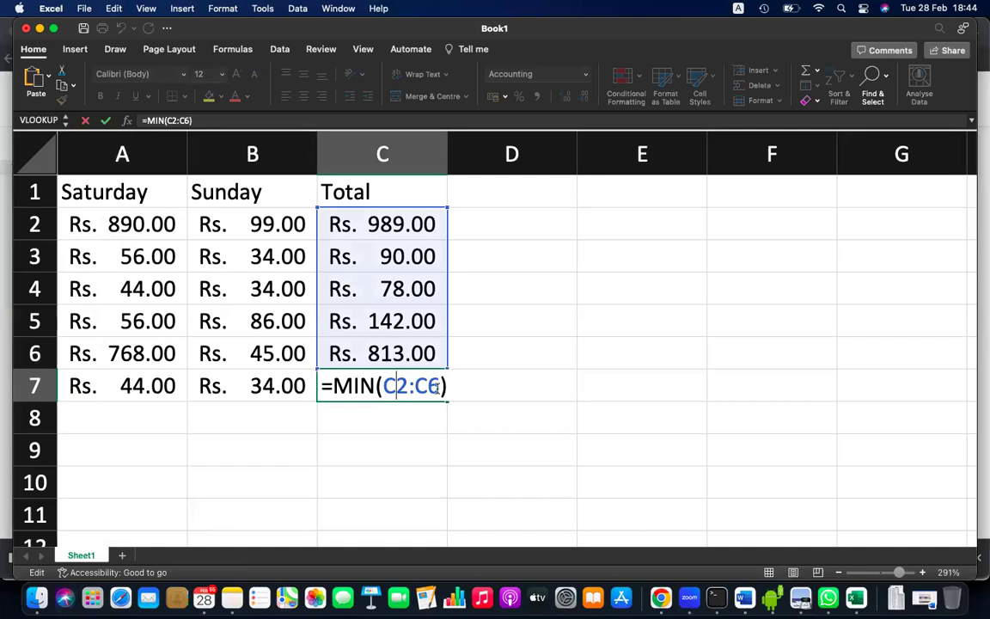
{"action": "key", "text": "Return"}
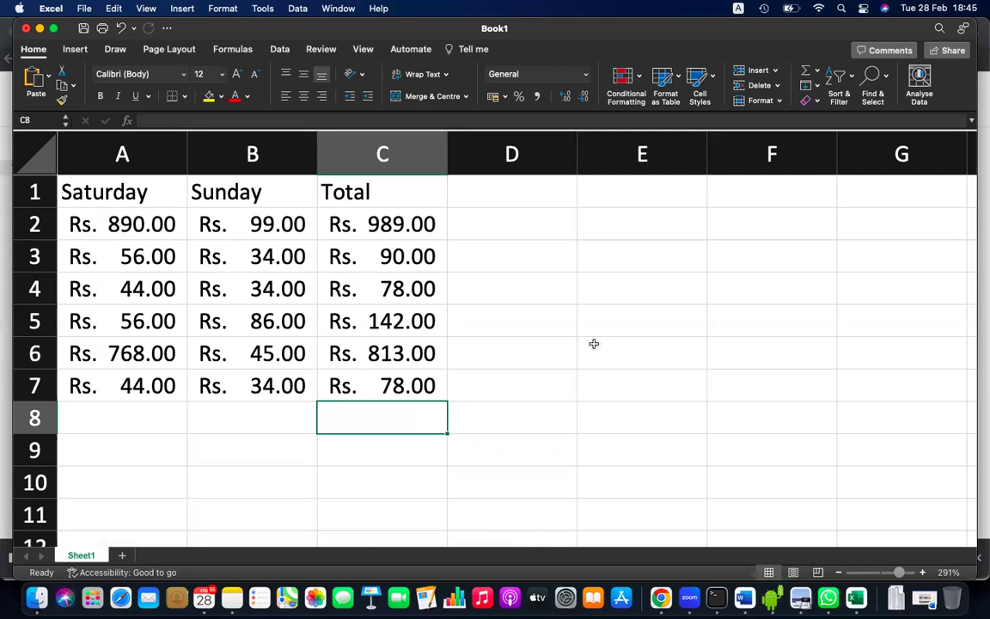
Enter =C3+B2-A3 in D3, giving Rs. 133.00
{"action": "left_click", "coordinate": [543, 260]}
{"action": "type", "text": "="}
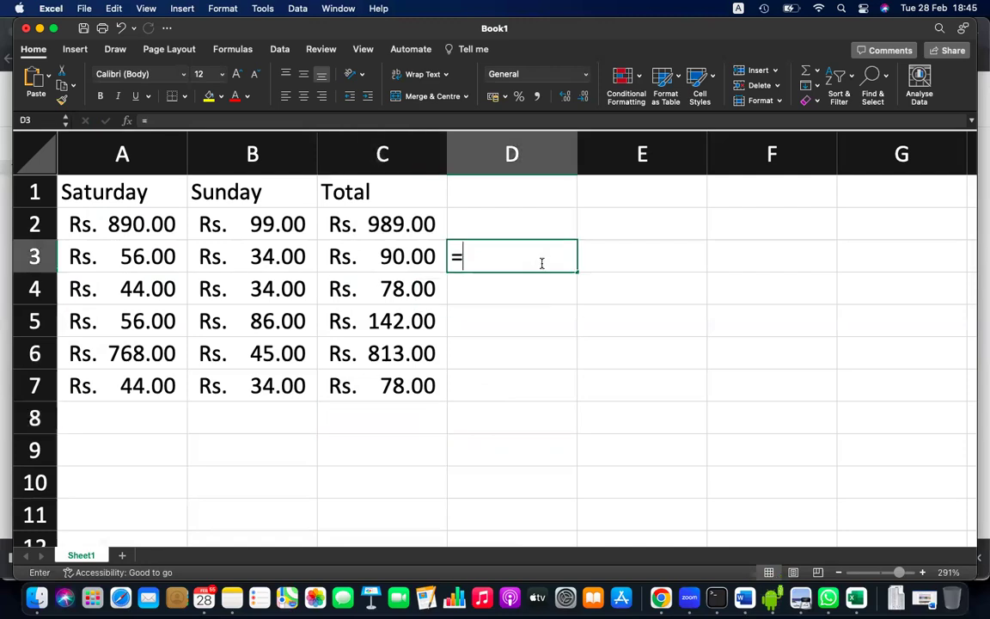
{"action": "left_click", "coordinate": [411, 261]}
{"action": "type", "text": "+"}
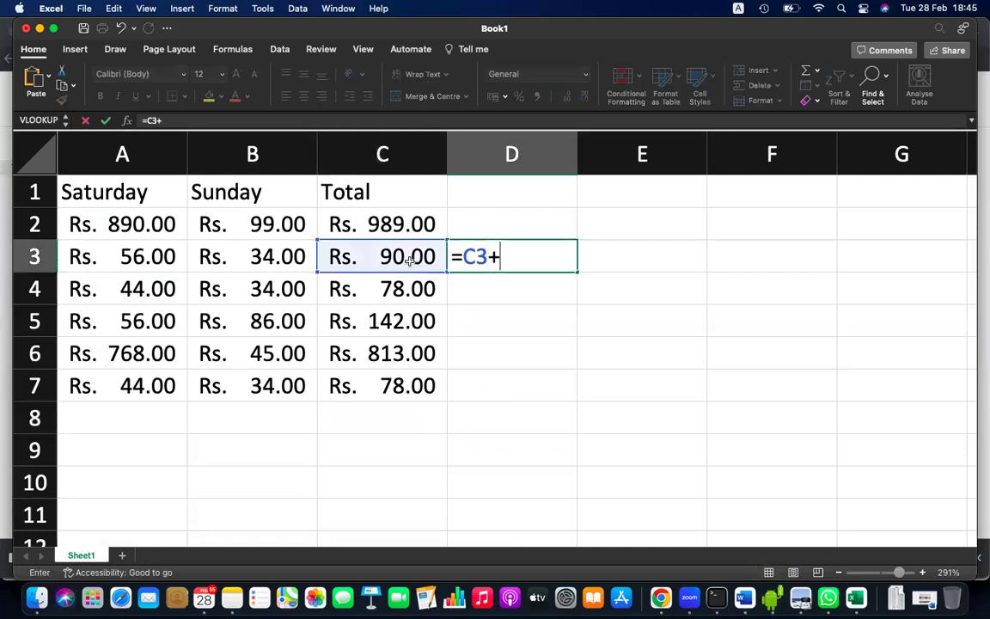
{"action": "left_click", "coordinate": [228, 226]}
{"action": "type", "text": "-"}
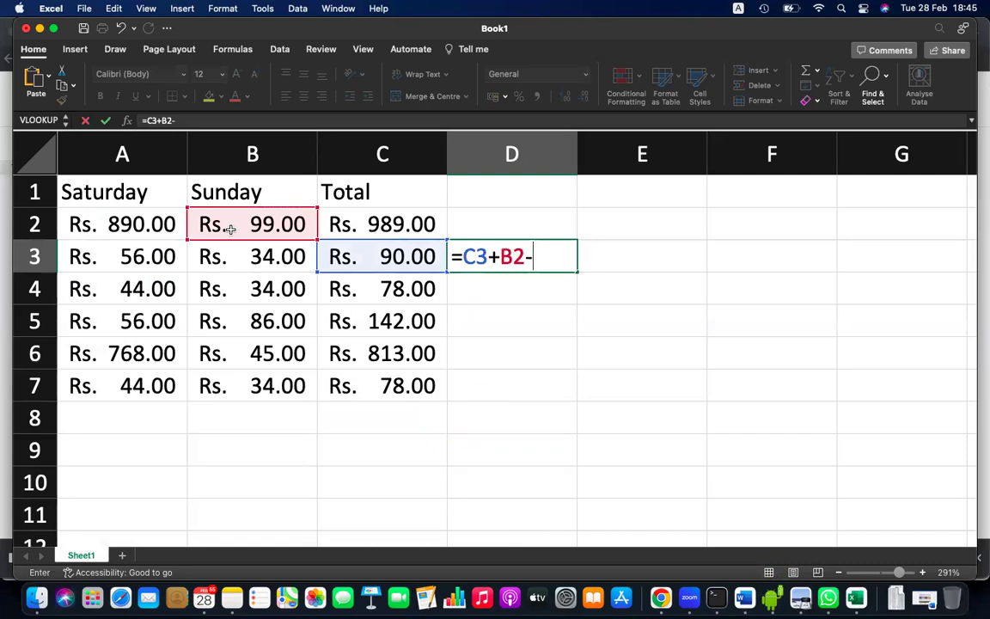
{"action": "left_click", "coordinate": [161, 256]}
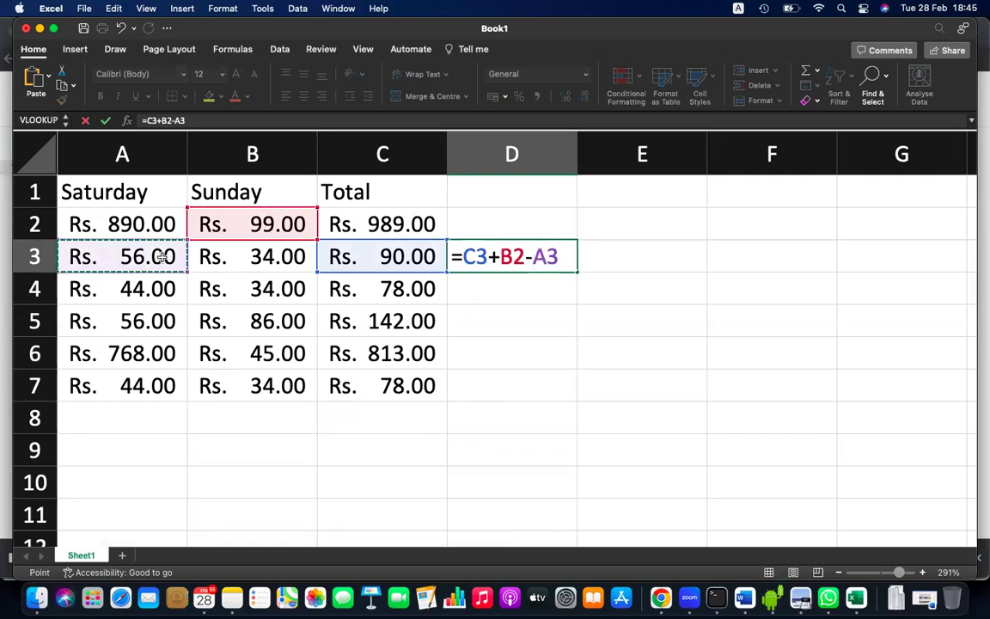
{"action": "key", "text": "Return"}
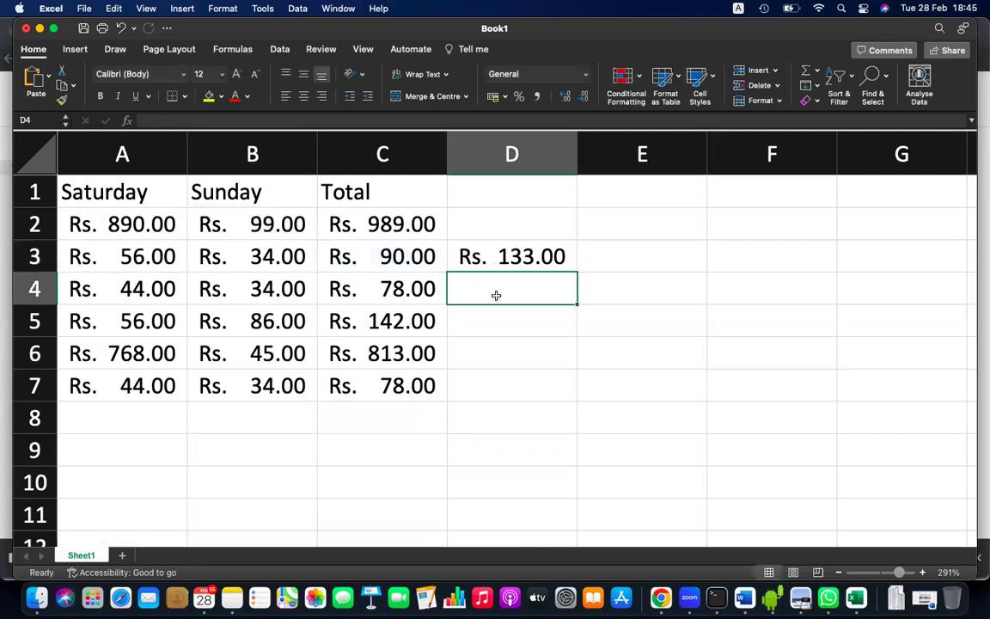
Review the references in D3's formula, briefly selecting D5
{"action": "double_click", "coordinate": [514, 256]}
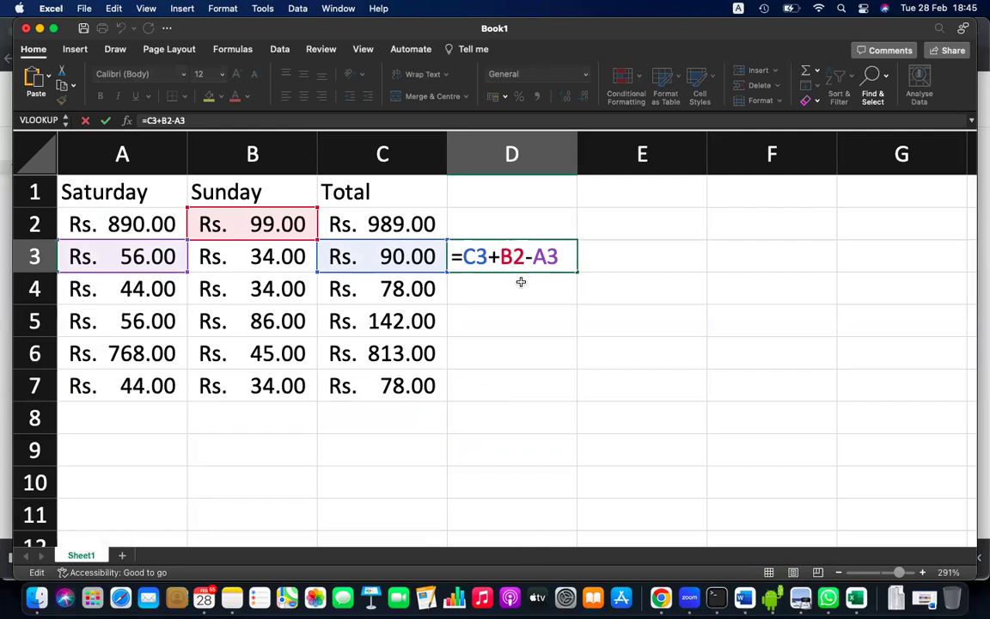
{"action": "key", "text": "Return"}
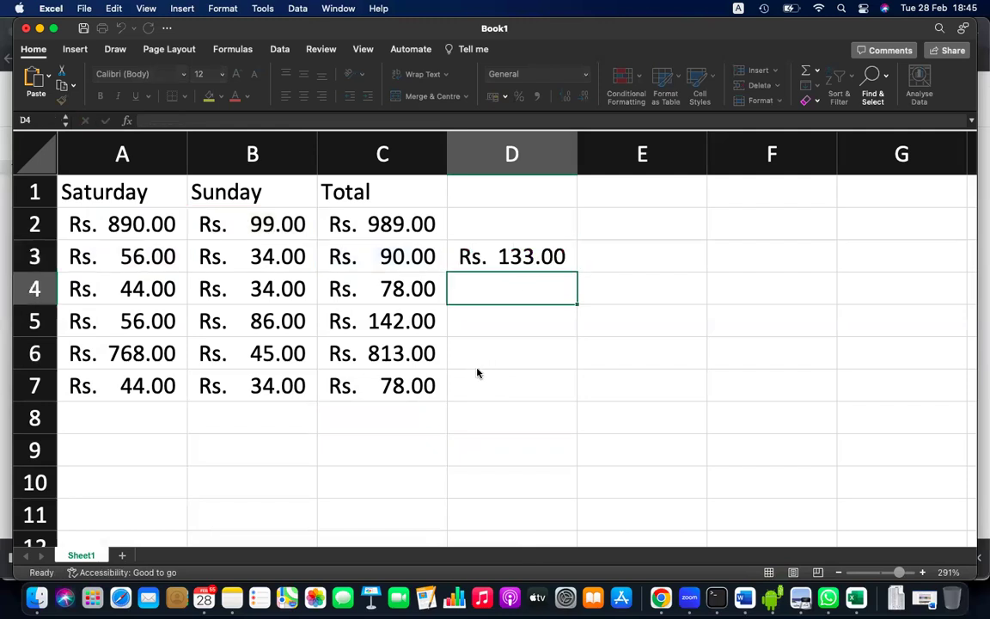
{"action": "left_click", "coordinate": [468, 319]}
{"action": "double_click", "coordinate": [468, 319]}
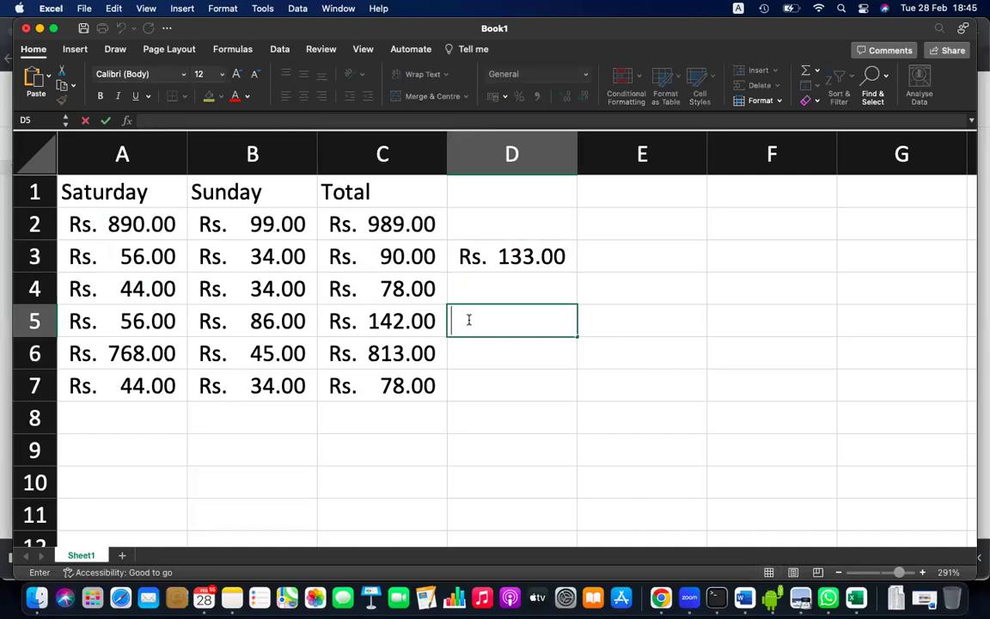
{"action": "double_click", "coordinate": [498, 251]}
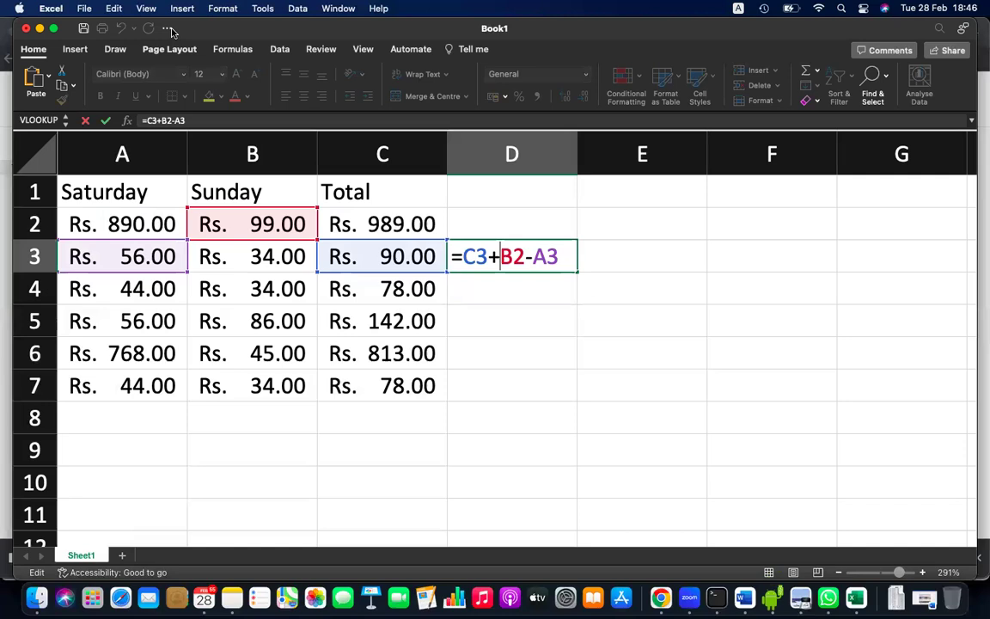
Copy the D3 formula and paste it into D5
{"action": "key", "text": "Return"}
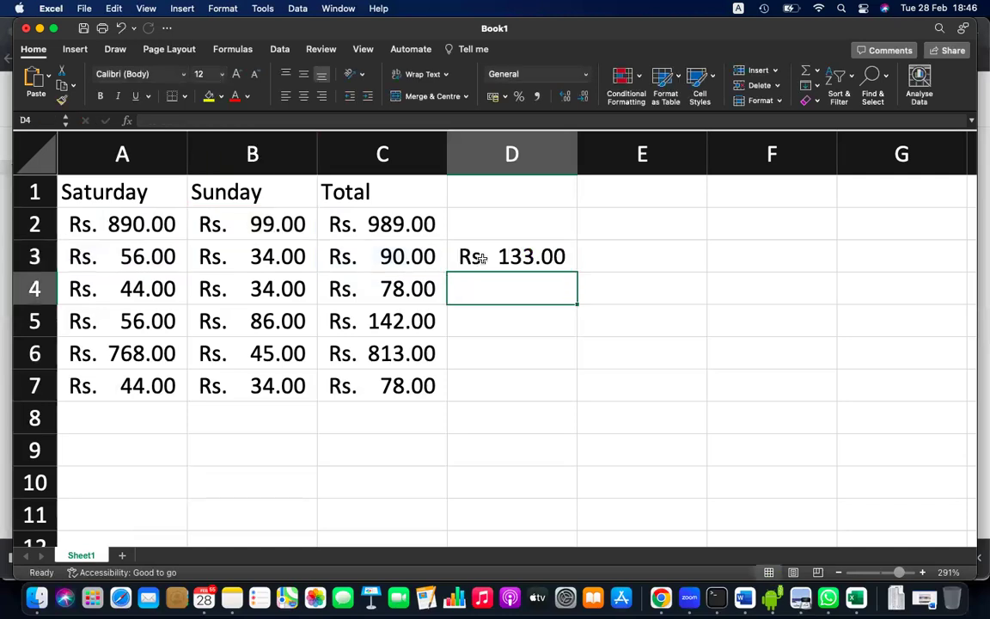
{"action": "left_click", "coordinate": [482, 258]}
{"action": "key", "text": "super+c"}
{"action": "left_click", "coordinate": [479, 325]}
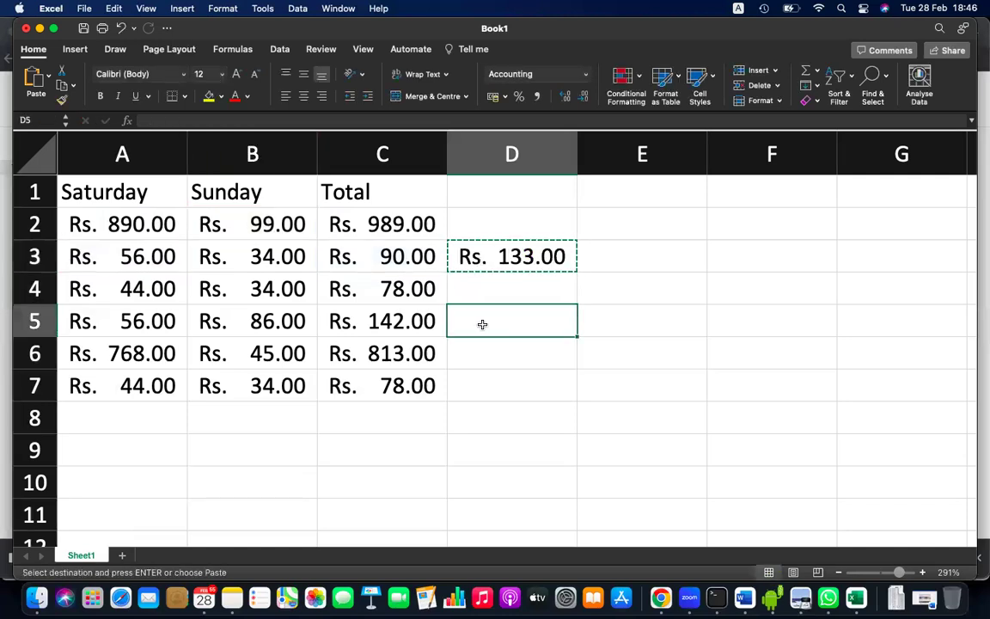
{"action": "key", "text": "super+v"}
Check D5 now reads =C5+B4-A5 (Rs. 120.00), then switch to the Word 'steam letter' document
{"action": "double_click", "coordinate": [510, 320]}
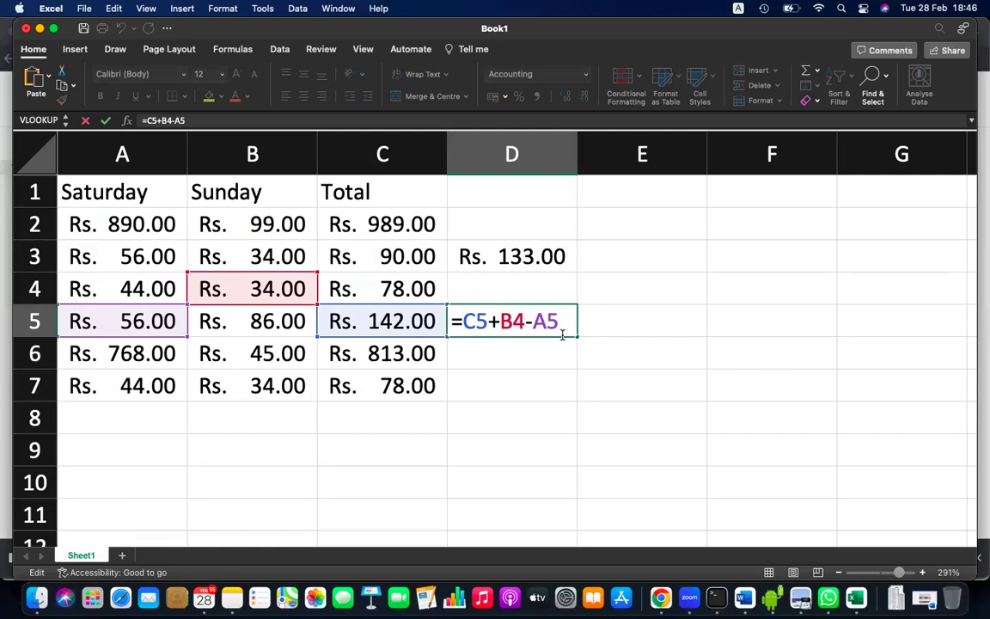
{"action": "key", "text": "Return"}
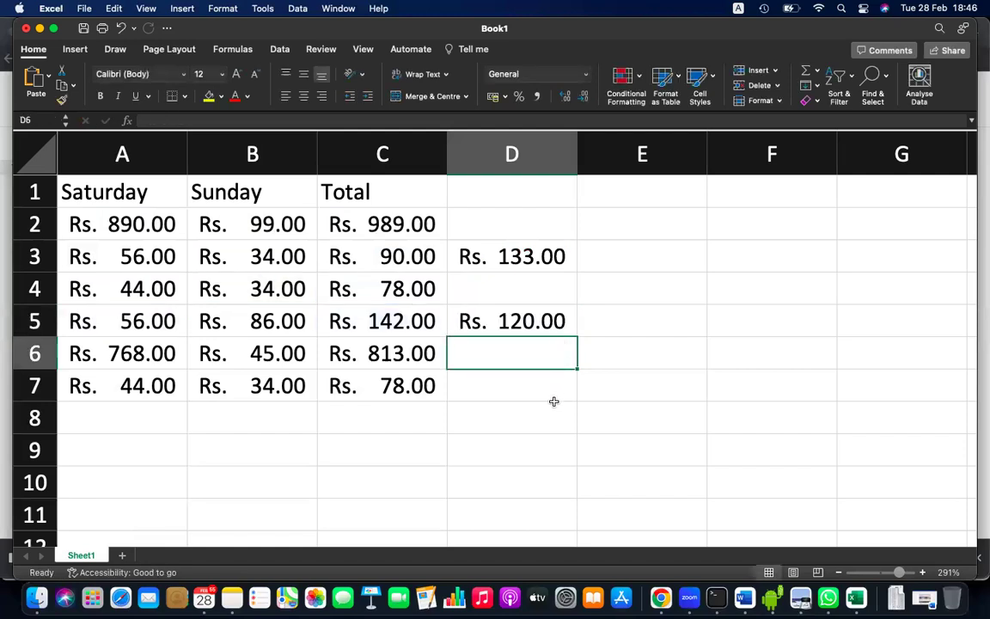
{"action": "left_click", "coordinate": [744, 599]}
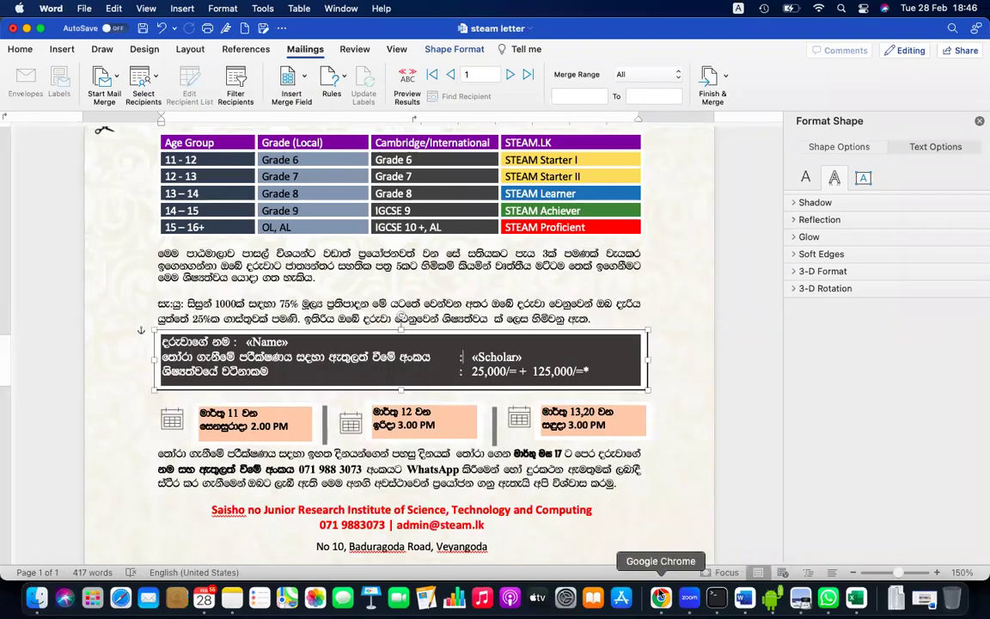
Bring up the 'grade 9 Month 3' notes and scroll to the functions heading
{"action": "left_click", "coordinate": [661, 597]}
{"action": "scroll", "coordinate": [615, 313], "scroll_direction": "down", "scroll_amount": 10}
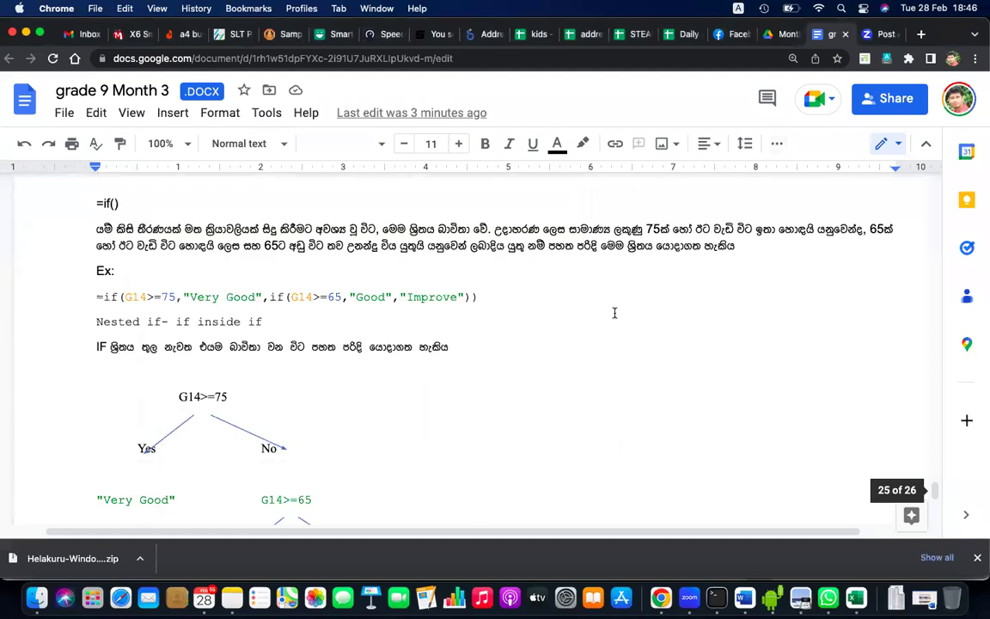
{"action": "scroll", "coordinate": [614, 312], "scroll_direction": "up", "scroll_amount": 10}
{"action": "scroll", "coordinate": [615, 312], "scroll_direction": "up", "scroll_amount": 5}
{"action": "scroll", "coordinate": [614, 315], "scroll_direction": "up", "scroll_amount": 10}
{"action": "scroll", "coordinate": [615, 322], "scroll_direction": "up", "scroll_amount": 2}
{"action": "scroll", "coordinate": [615, 322], "scroll_direction": "up", "scroll_amount": 5}
{"action": "scroll", "coordinate": [615, 322], "scroll_direction": "up", "scroll_amount": 3}
{"action": "scroll", "coordinate": [615, 323], "scroll_direction": "down", "scroll_amount": 2}
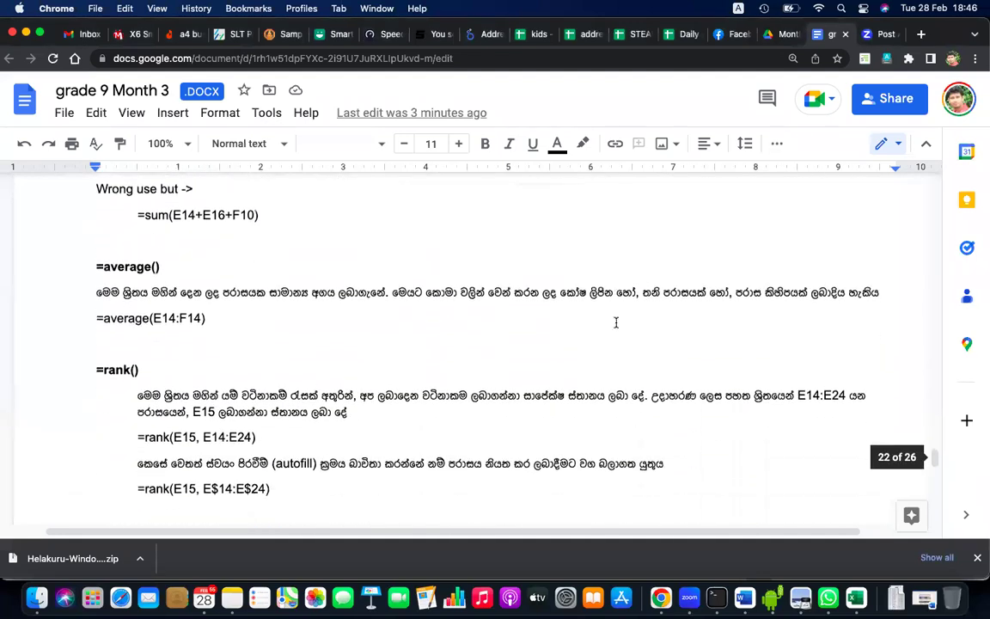
{"action": "scroll", "coordinate": [615, 322], "scroll_direction": "down", "scroll_amount": 1}
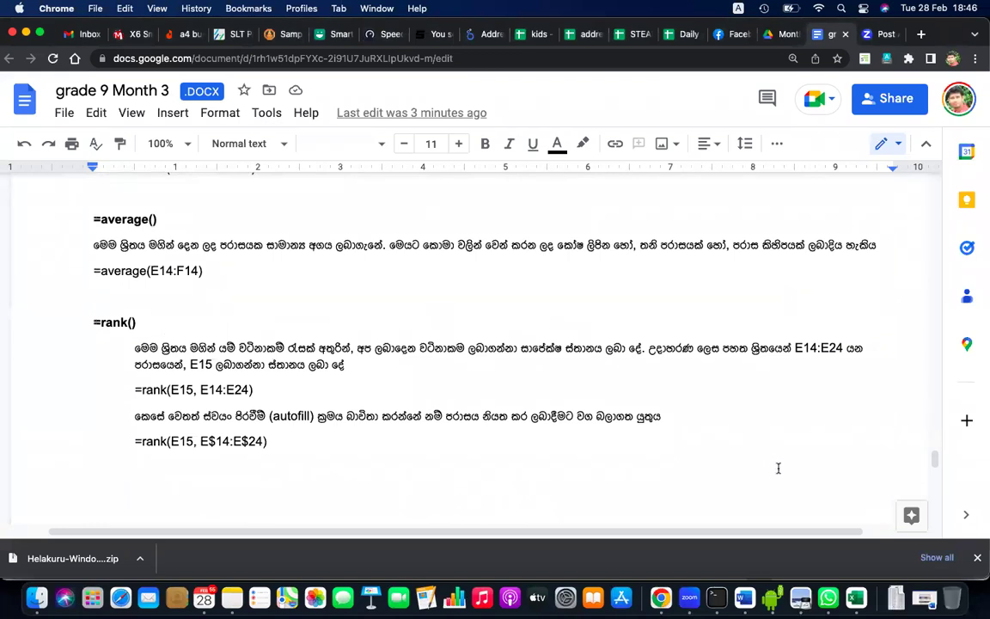
{"action": "scroll", "coordinate": [777, 469], "scroll_direction": "up", "scroll_amount": 1}
{"action": "scroll", "coordinate": [778, 468], "scroll_direction": "up", "scroll_amount": 5}
{"action": "scroll", "coordinate": [777, 468], "scroll_direction": "up", "scroll_amount": 4}
{"action": "scroll", "coordinate": [778, 468], "scroll_direction": "up", "scroll_amount": 5}
{"action": "scroll", "coordinate": [778, 468], "scroll_direction": "up", "scroll_amount": 1}
{"action": "scroll", "coordinate": [778, 468], "scroll_direction": "up", "scroll_amount": 1}
{"action": "scroll", "coordinate": [778, 469], "scroll_direction": "down", "scroll_amount": 3}
{"action": "scroll", "coordinate": [778, 468], "scroll_direction": "up", "scroll_amount": 3}
{"action": "scroll", "coordinate": [778, 468], "scroll_direction": "up", "scroll_amount": 1}
{"action": "scroll", "coordinate": [778, 468], "scroll_direction": "down", "scroll_amount": 4}
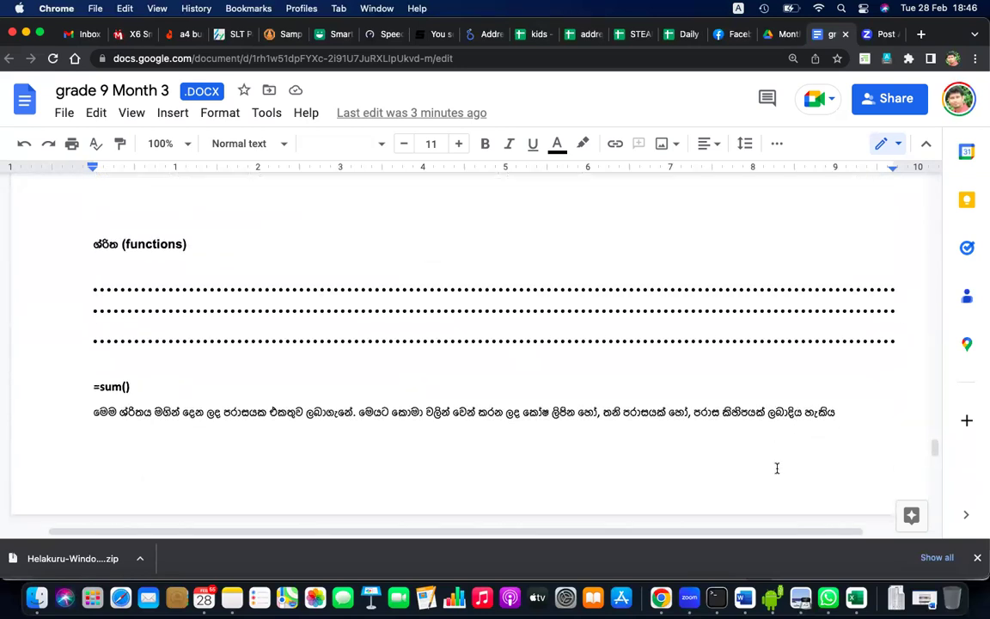
{"action": "scroll", "coordinate": [780, 462], "scroll_direction": "down", "scroll_amount": 1}
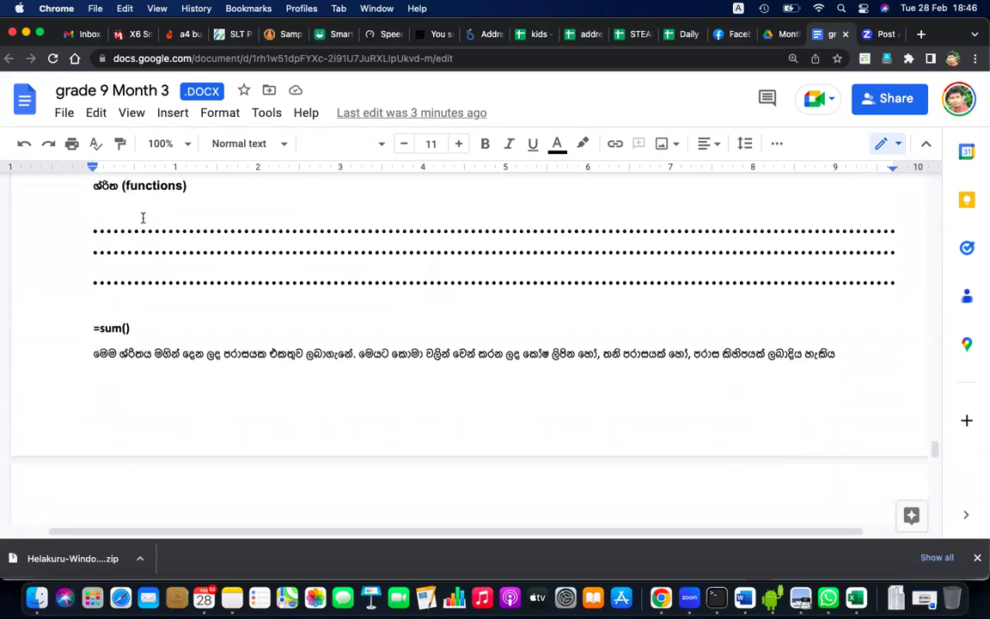
Start a Sinhala line under the functions heading using Helakuru Phonetic input
{"action": "left_click", "coordinate": [170, 220]}
{"action": "left_click", "coordinate": [737, 7]}
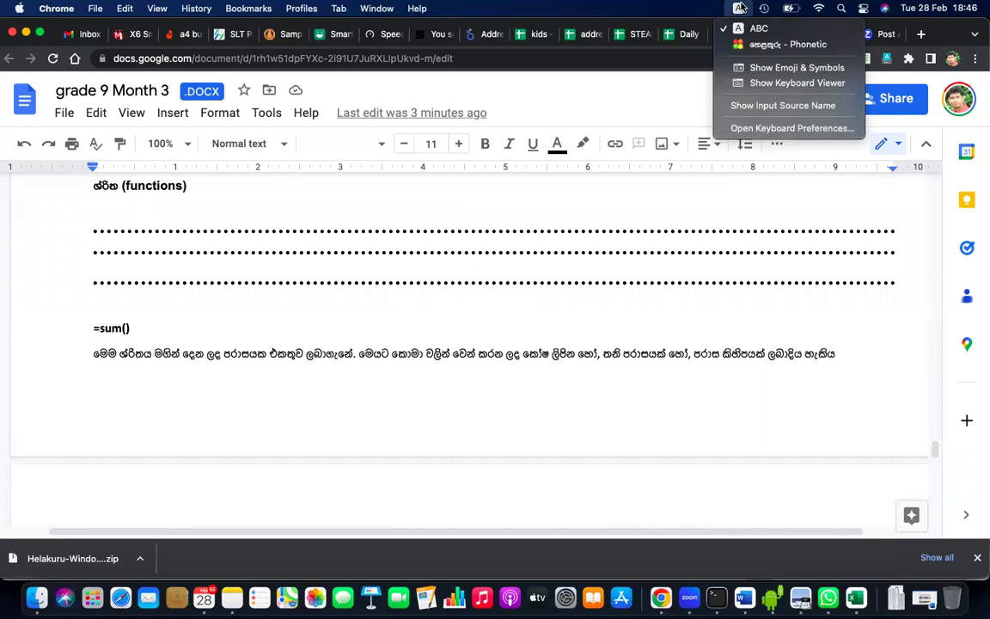
{"action": "left_click", "coordinate": [748, 45]}
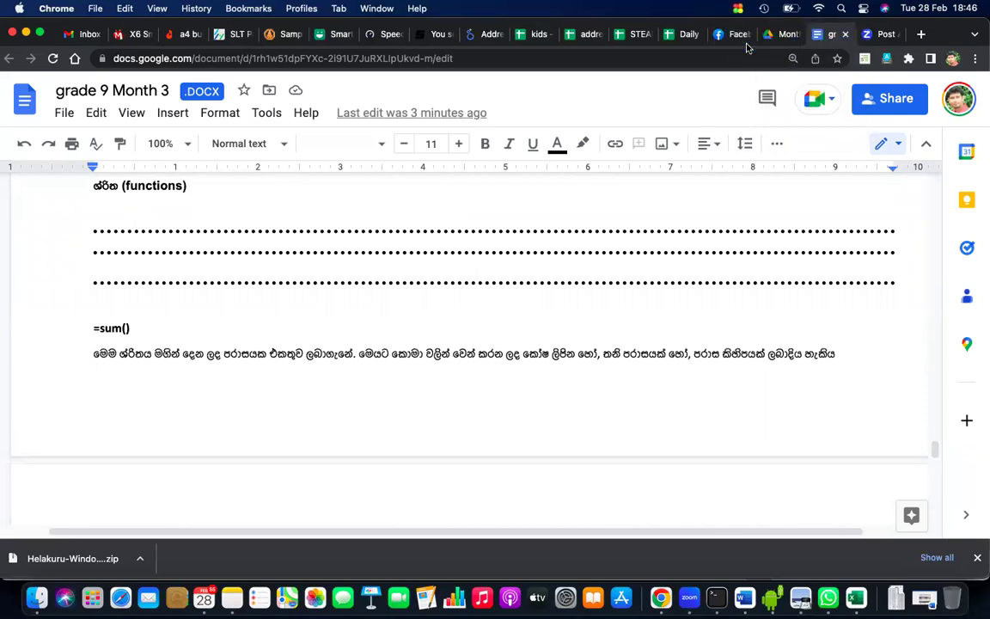
{"action": "type", "text": "විශේෂ වෙන්ක්ළ "}
{"action": "type", "text": "වචන මග්"}
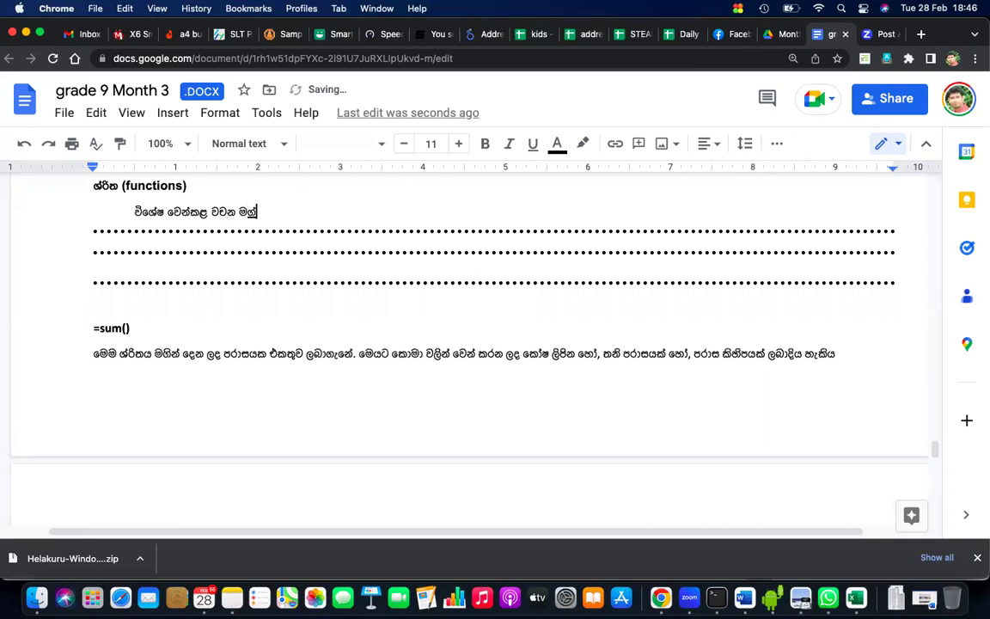
{"action": "type", "text": "ින්, ගණ්ිතමය සහ් තාක්ර්කික්"}
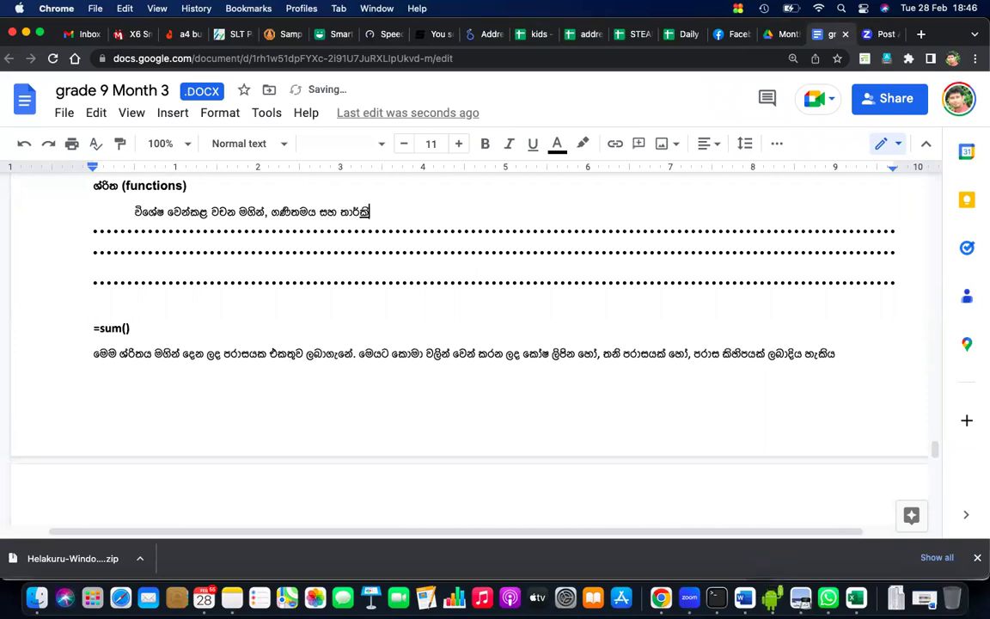
Finish the Sinhala functions definition with 'කටයුතු සඳහා හඳුන්වාදී ඇති ක්‍රියාවලි වේ.', fixing stray characters
{"action": "key", "text": "BackSpace"}
{"action": "type", "text": "කටස"}
{"action": "key", "text": "BackSpace"}
{"action": "type", "text": "යුතු සුඳහා"}
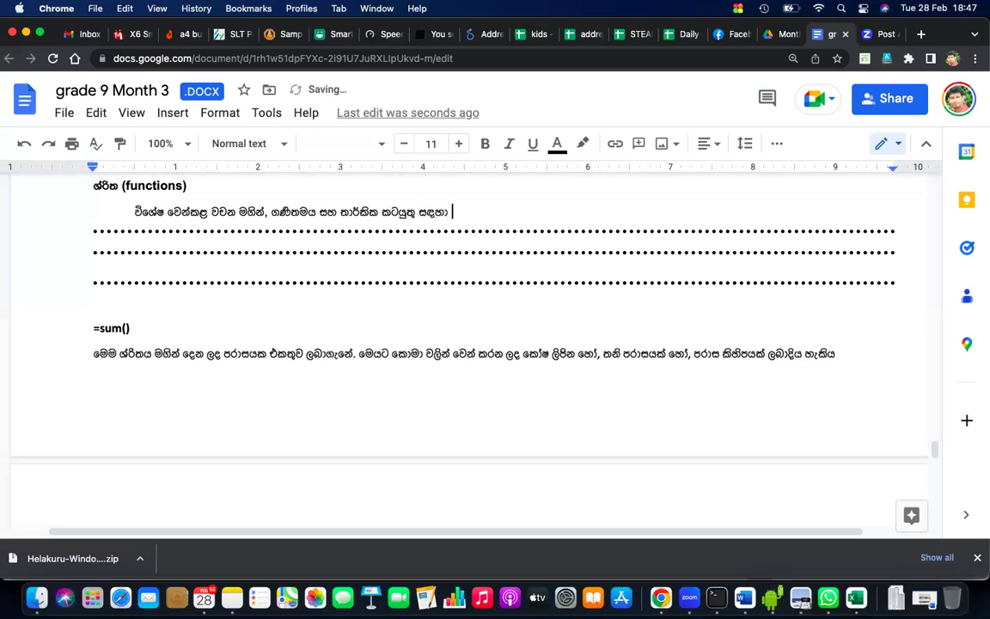
{"action": "type", "text": " හඳුන්වාදී ඇති ක්රියාවිලි වේ."}
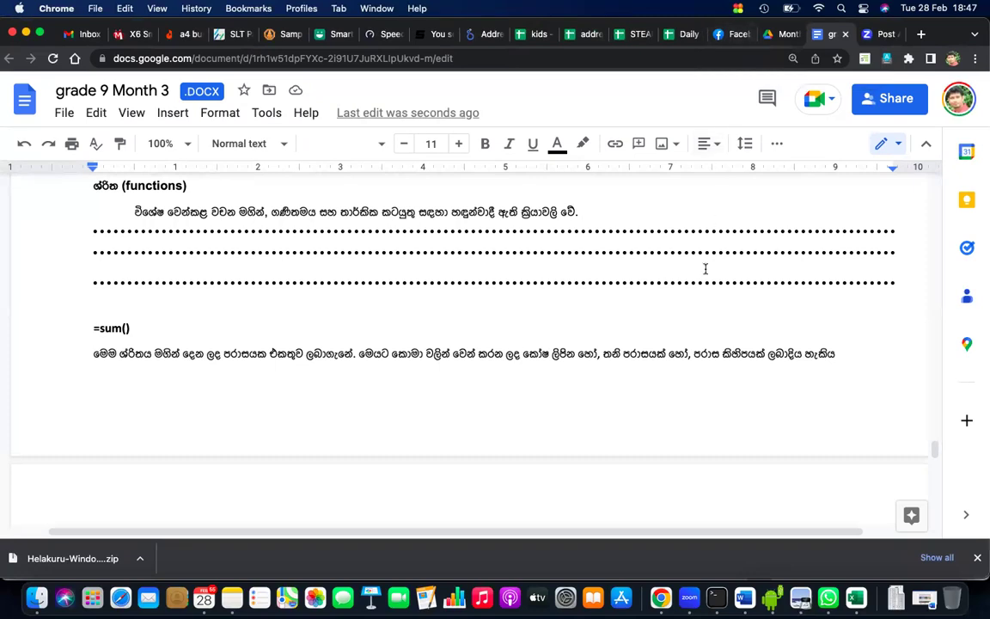
Insert line breaks before =sum() to push that section onto the next page
{"action": "scroll", "coordinate": [705, 269], "scroll_direction": "down", "scroll_amount": 1}
{"action": "scroll", "coordinate": [704, 273], "scroll_direction": "up", "scroll_amount": 1}
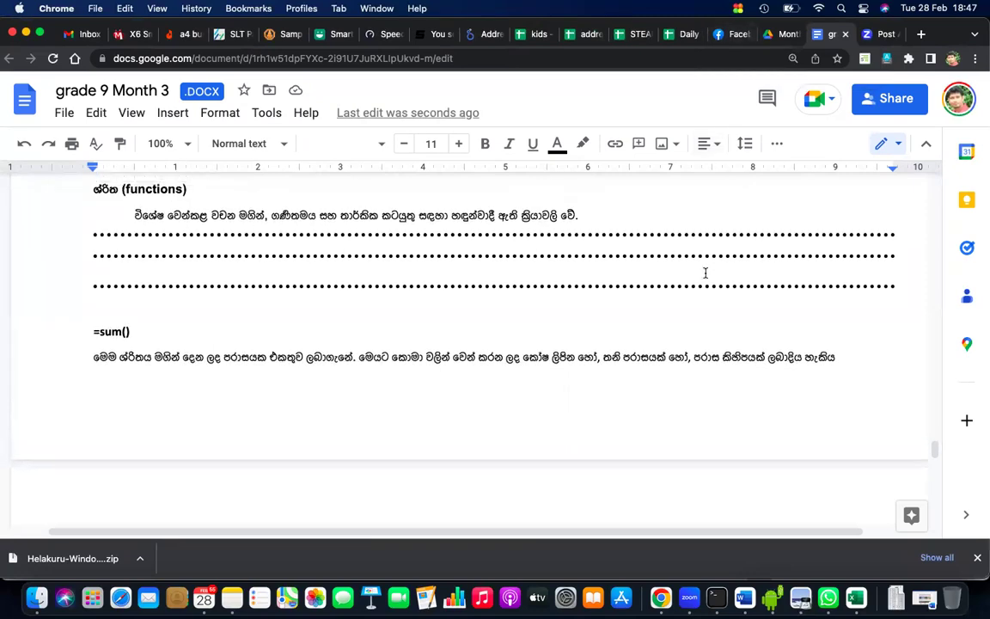
{"action": "scroll", "coordinate": [705, 272], "scroll_direction": "down", "scroll_amount": 2}
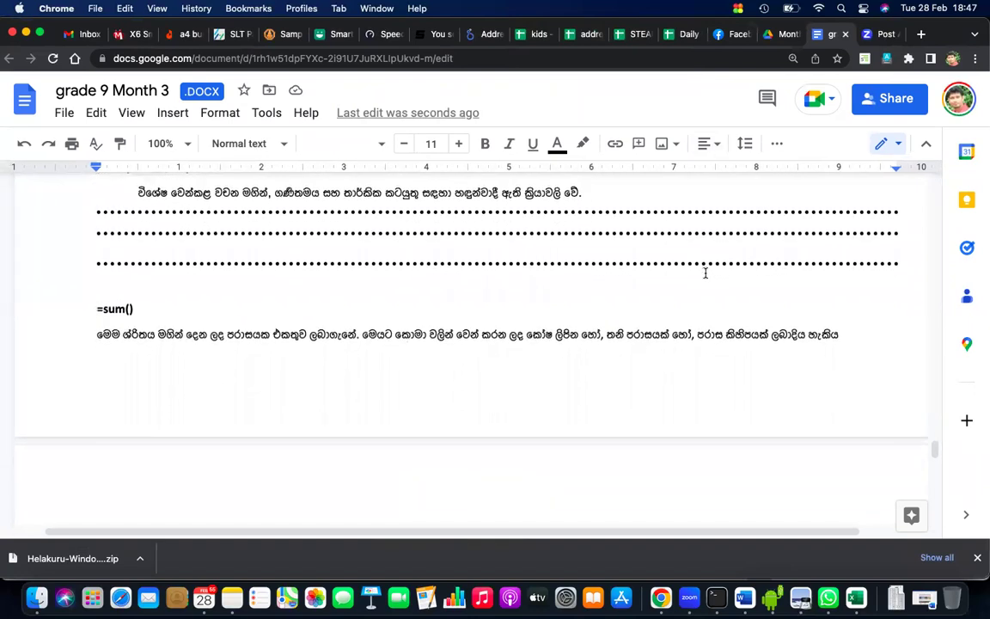
{"action": "scroll", "coordinate": [704, 272], "scroll_direction": "down", "scroll_amount": 1}
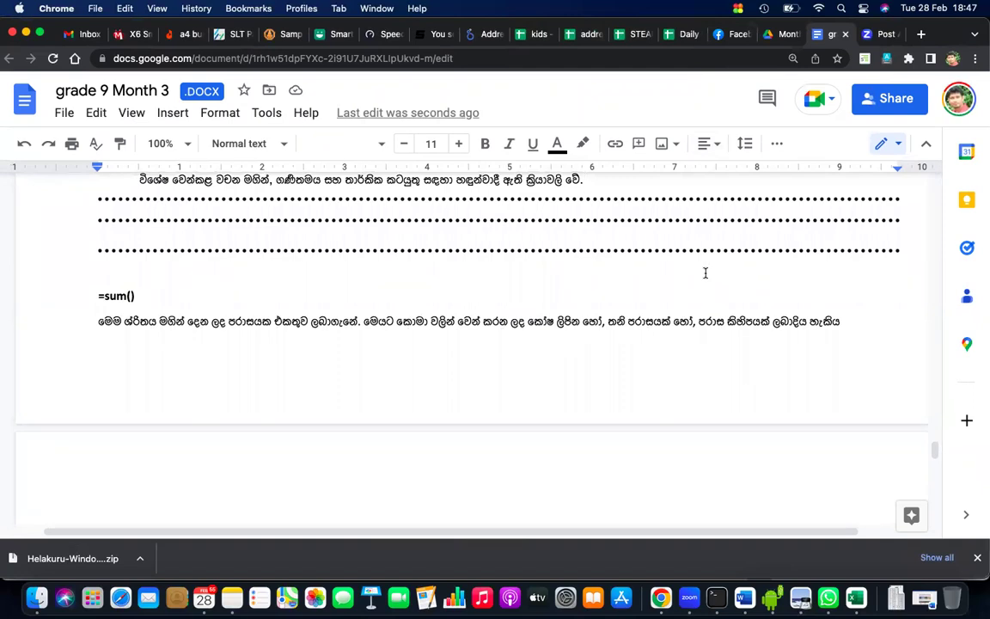
{"action": "scroll", "coordinate": [705, 273], "scroll_direction": "down", "scroll_amount": 1}
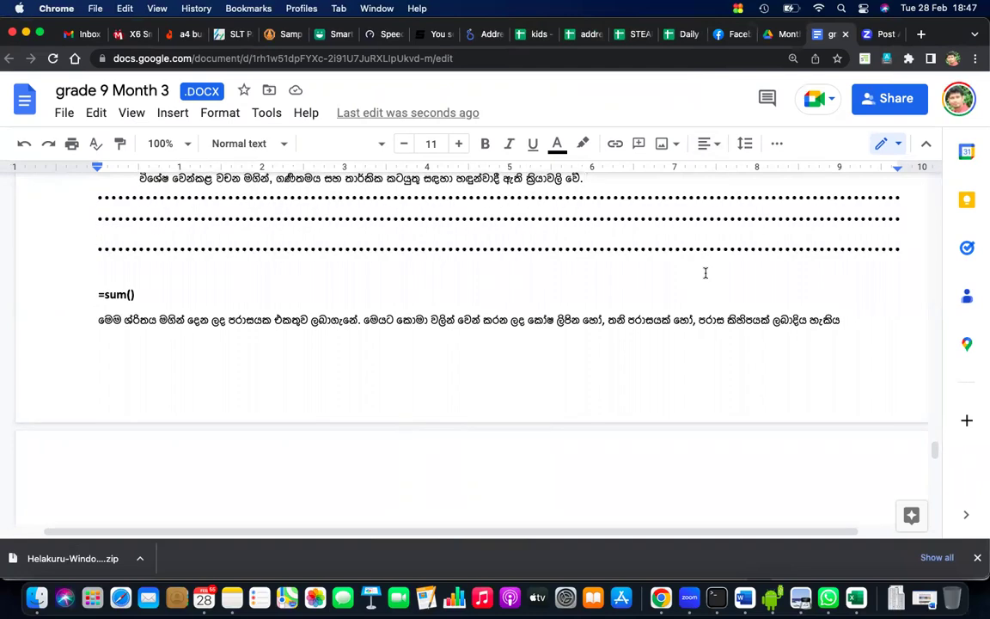
{"action": "scroll", "coordinate": [705, 272], "scroll_direction": "down", "scroll_amount": 3}
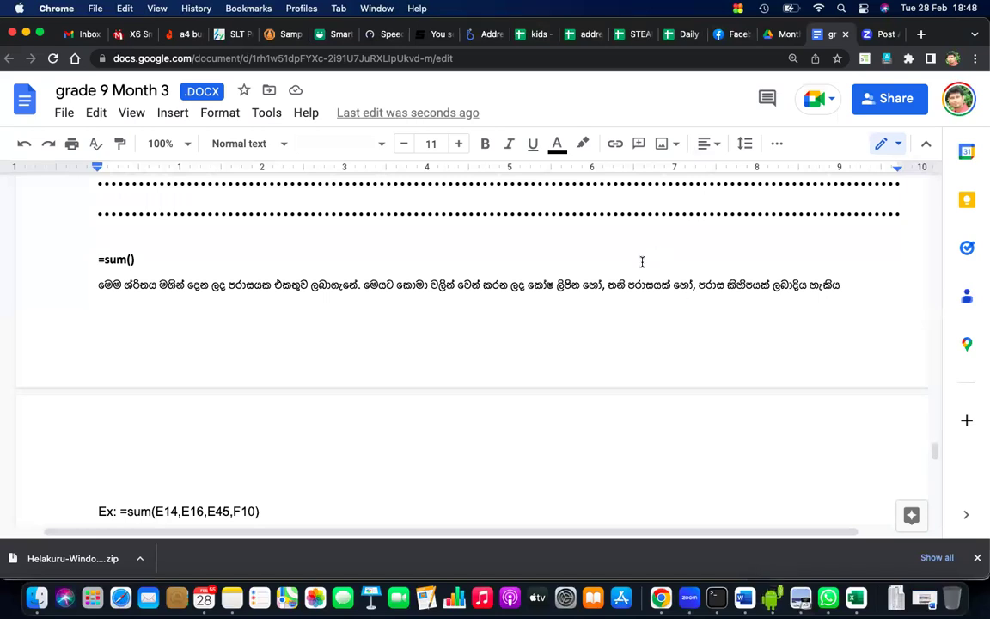
{"action": "scroll", "coordinate": [642, 261], "scroll_direction": "up", "scroll_amount": 2}
{"action": "scroll", "coordinate": [642, 260], "scroll_direction": "up", "scroll_amount": 3}
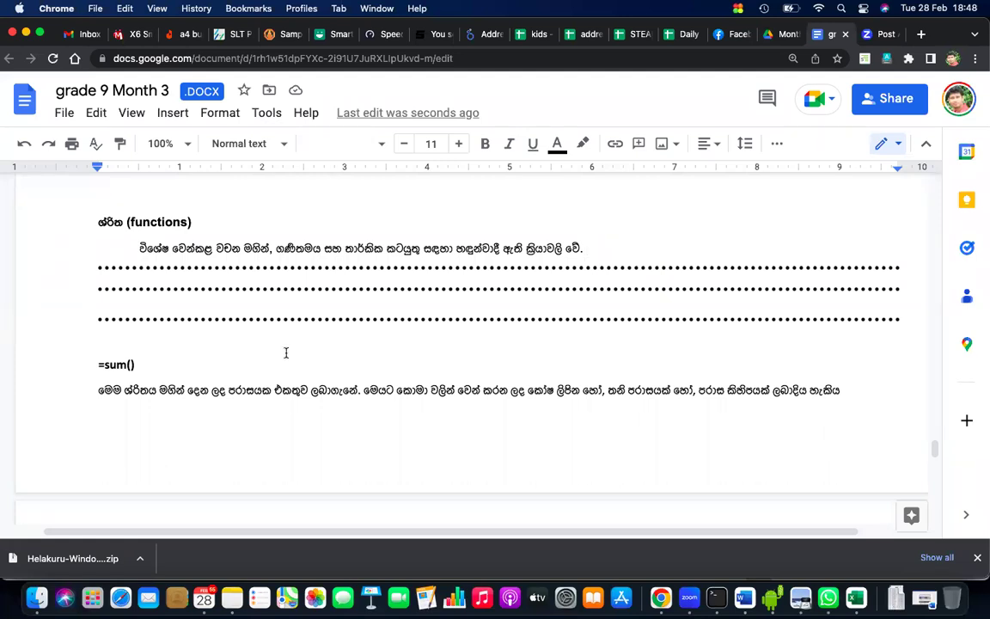
{"action": "scroll", "coordinate": [168, 392], "scroll_direction": "down", "scroll_amount": 1}
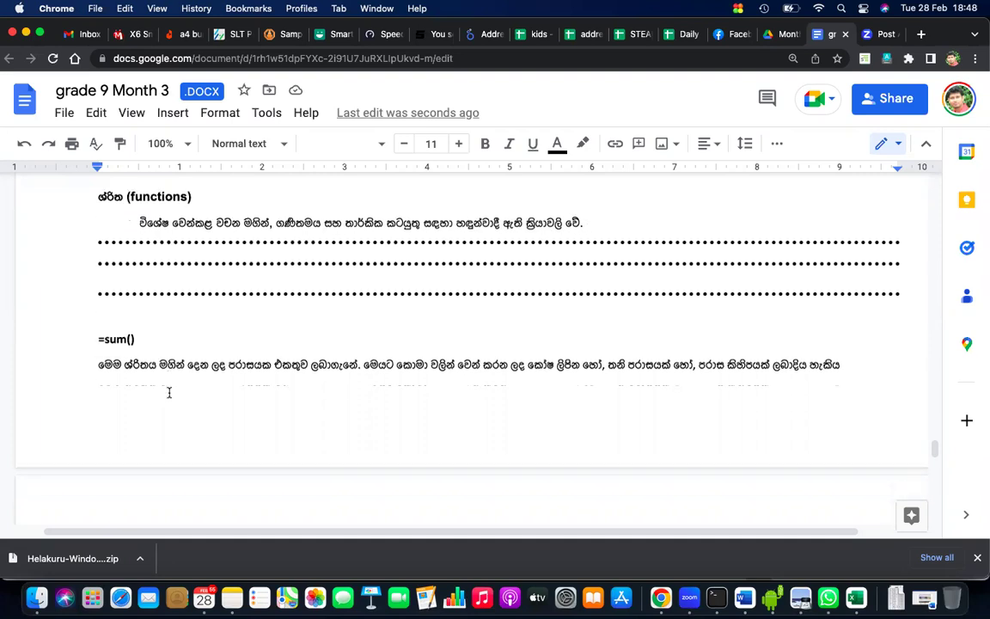
{"action": "left_click", "coordinate": [95, 333]}
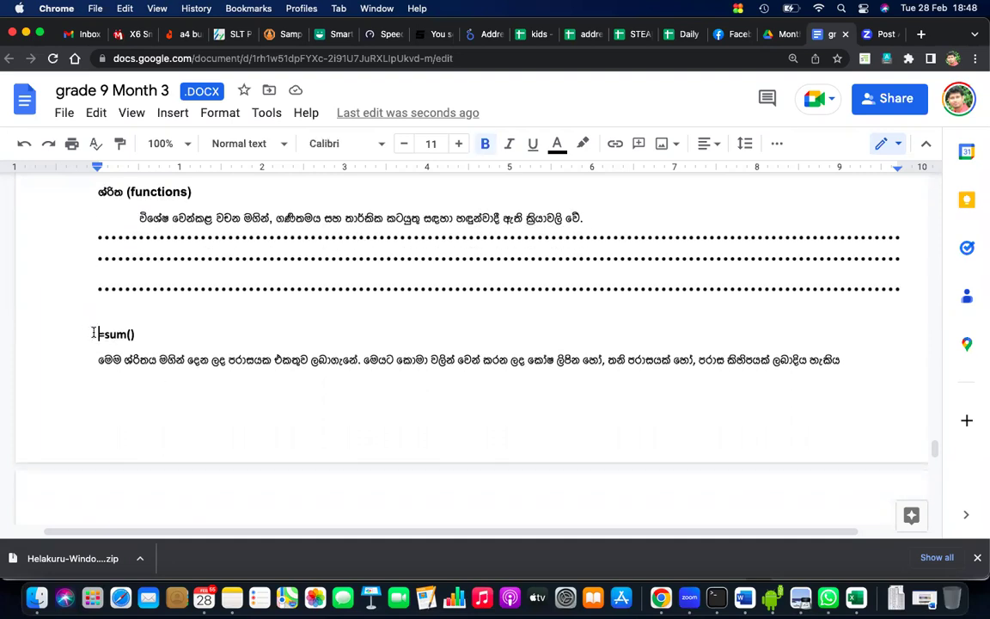
{"action": "key", "text": "Return"}
{"action": "key", "text": "ctrl+Return"}
Reset the page zoom to 100% and scroll back through the notes
{"action": "scroll", "coordinate": [464, 344], "scroll_direction": "down", "scroll_amount": 5}
{"action": "scroll", "coordinate": [464, 344], "scroll_direction": "up", "scroll_amount": 1}
{"action": "scroll", "coordinate": [464, 344], "scroll_direction": "up", "scroll_amount": 1}
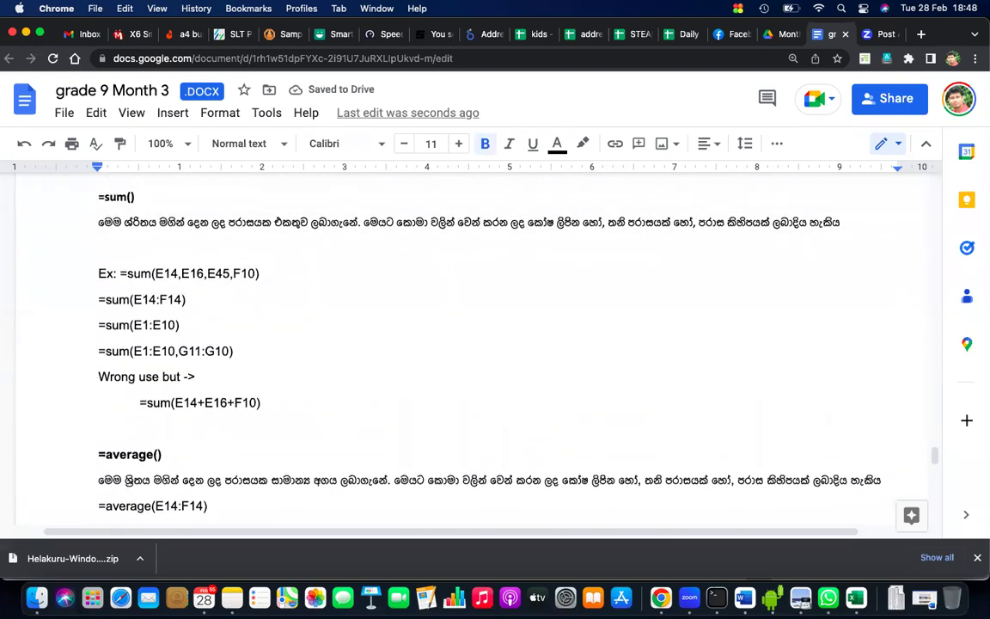
{"action": "key", "text": "super+equal"}
{"action": "key", "text": "super+minus"}
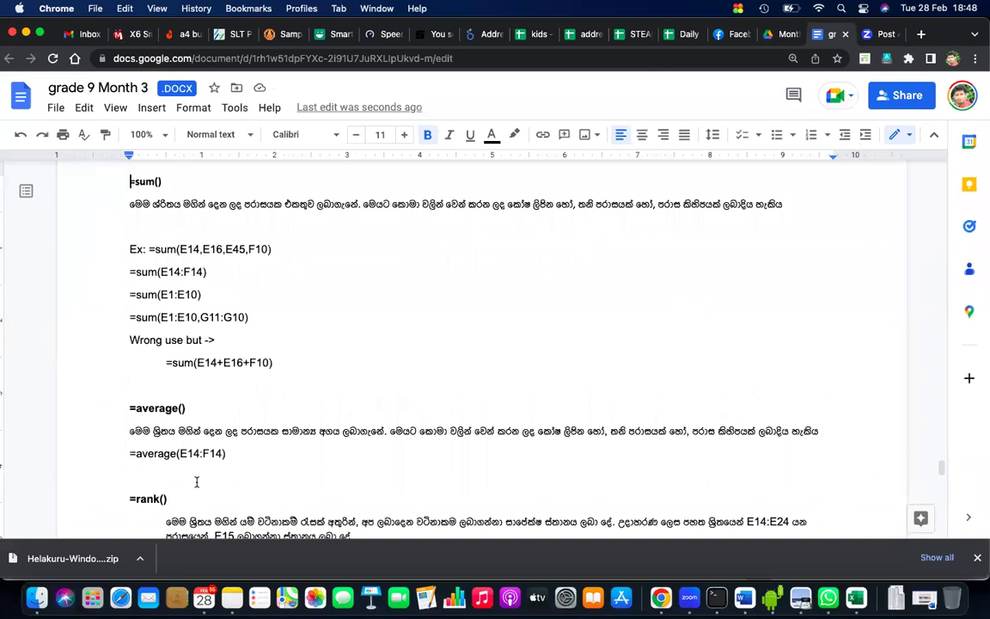
{"action": "scroll", "coordinate": [197, 479], "scroll_direction": "down", "scroll_amount": 1}
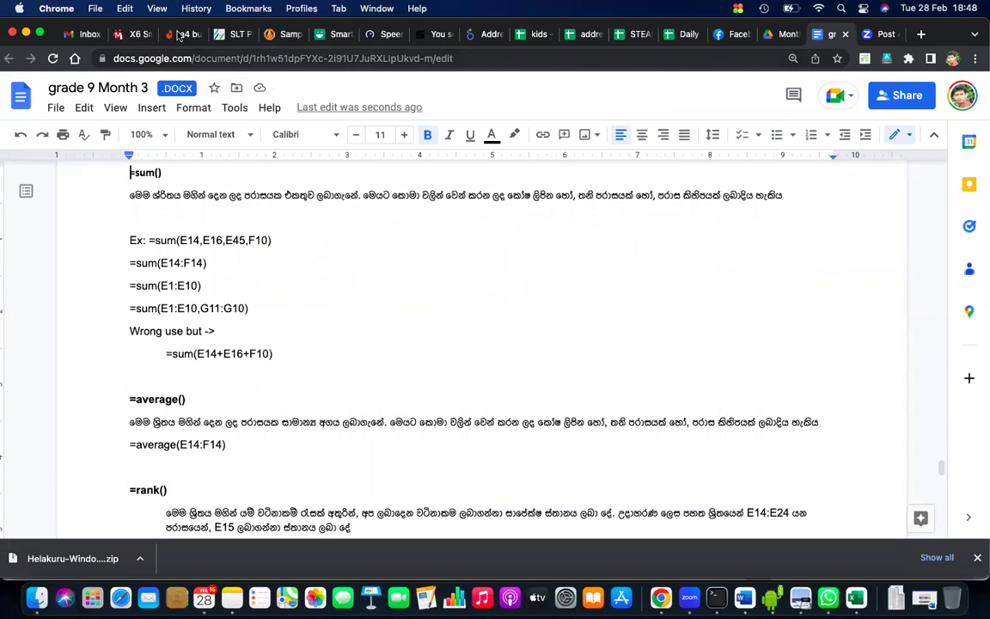
{"action": "key", "text": "XF86AudioMute"}
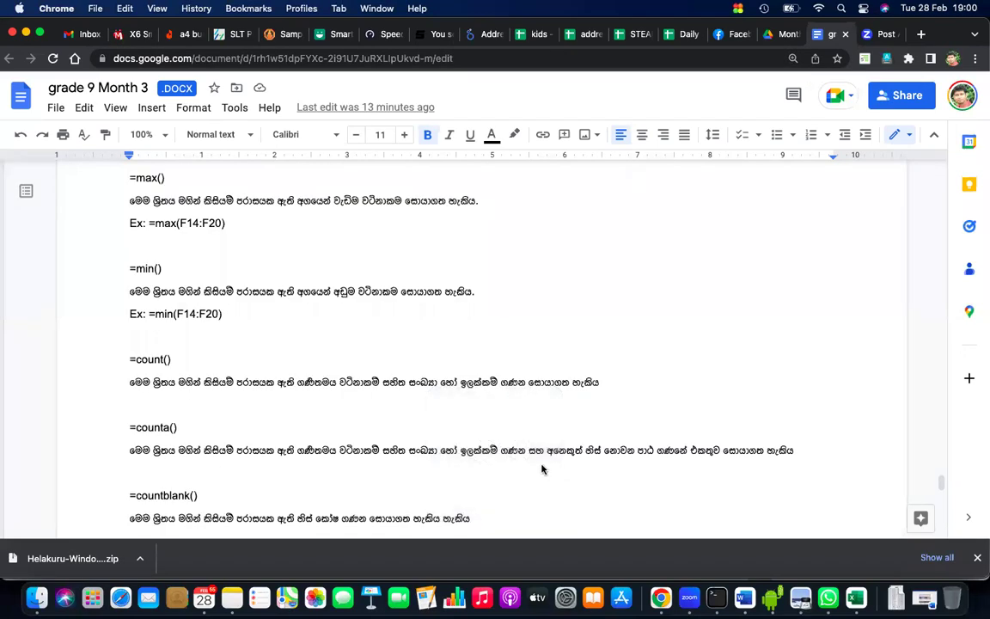
{"action": "scroll", "coordinate": [496, 433], "scroll_direction": "up", "scroll_amount": 3}
{"action": "scroll", "coordinate": [496, 433], "scroll_direction": "up", "scroll_amount": 3}
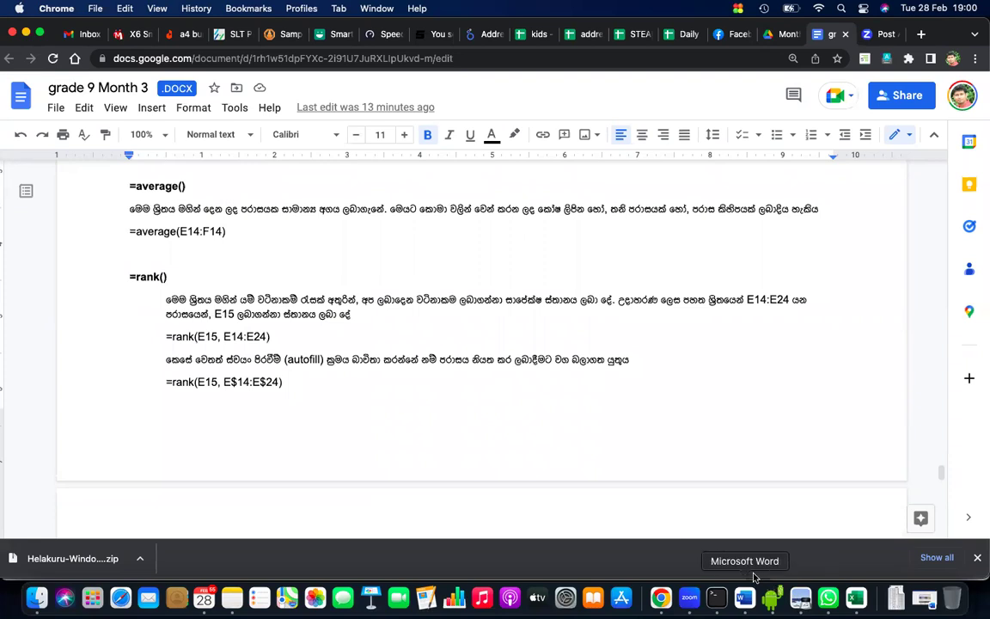
Back in Excel, switch to English input and add the header 'Average' in D1
{"action": "left_click", "coordinate": [859, 599]}
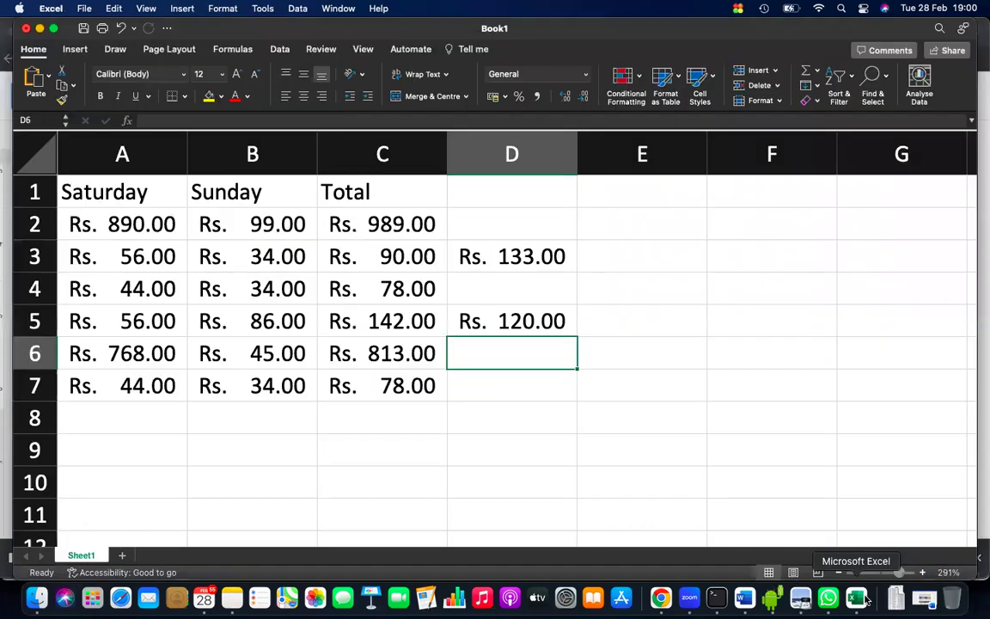
{"action": "left_click", "coordinate": [513, 219]}
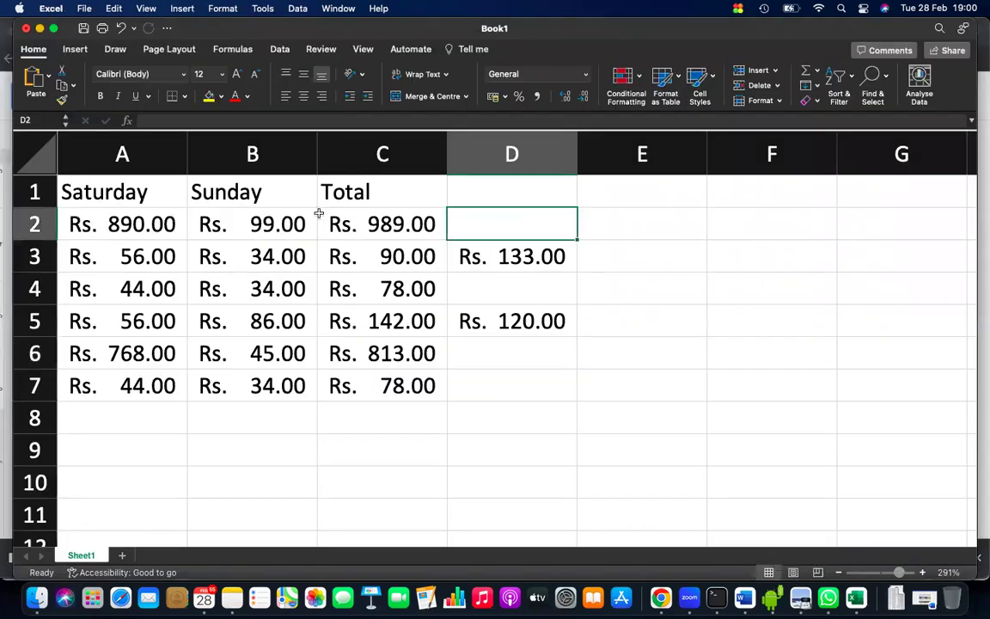
{"action": "left_click", "coordinate": [390, 187]}
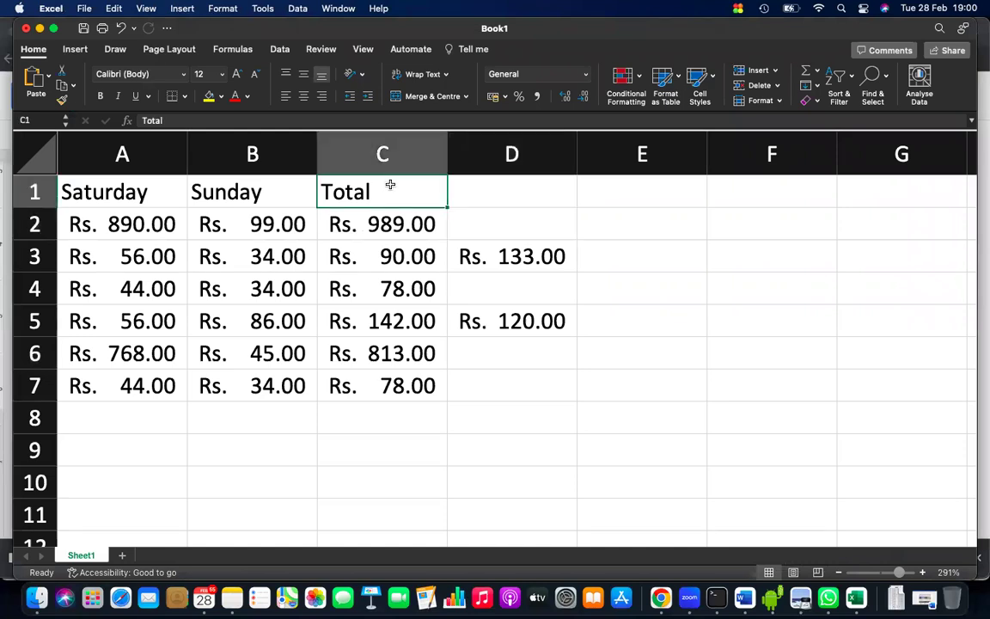
{"action": "left_click", "coordinate": [462, 200]}
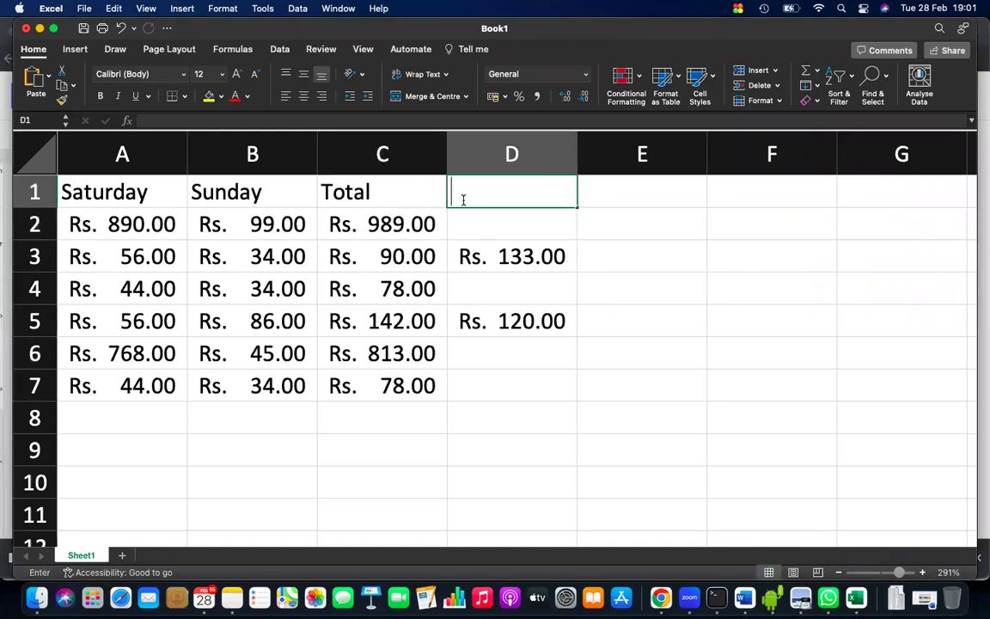
{"action": "double_click", "coordinate": [463, 200]}
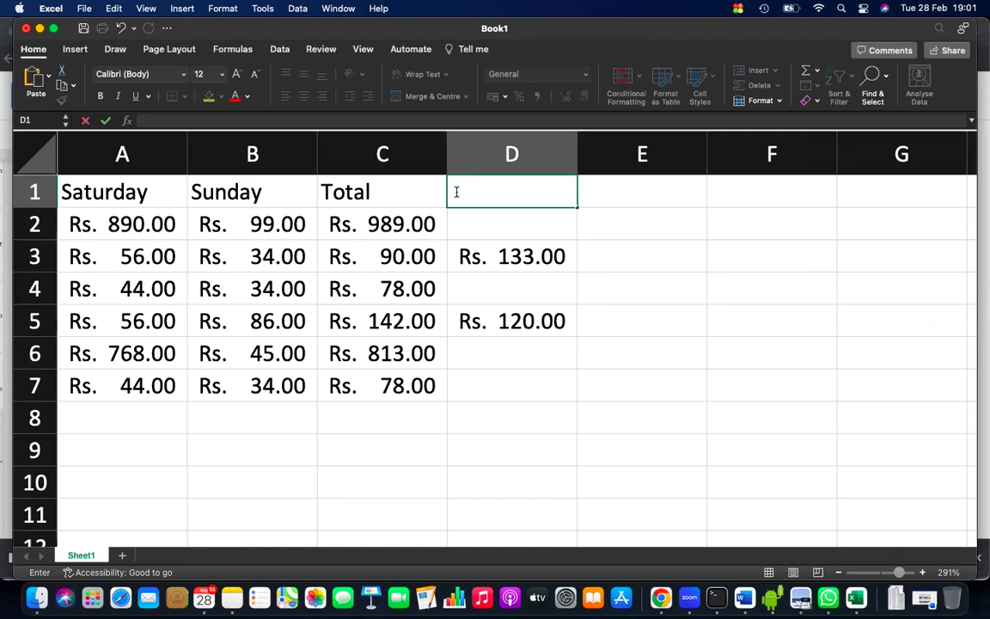
{"action": "left_click", "coordinate": [739, 8]}
{"action": "left_click", "coordinate": [747, 8]}
{"action": "left_click", "coordinate": [747, 8]}
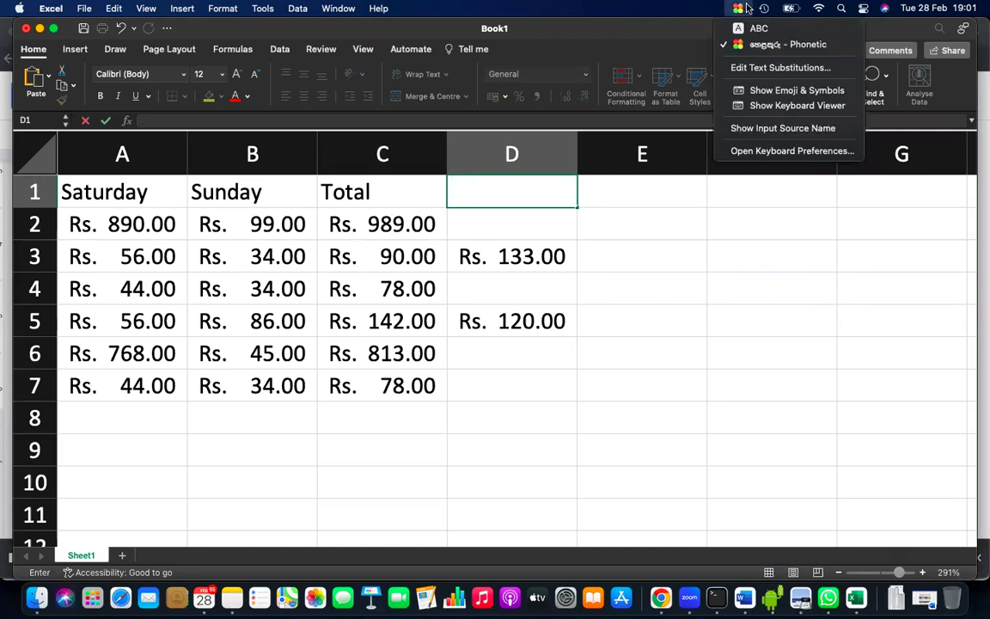
{"action": "left_click", "coordinate": [752, 36]}
{"action": "type", "text": "Average"}
{"action": "key", "text": "Return"}
Enter =AVERAGE(A2:B2) in D2 and fill it down to D7
{"action": "type", "text": "=a"}
{"action": "type", "text": "erage("}
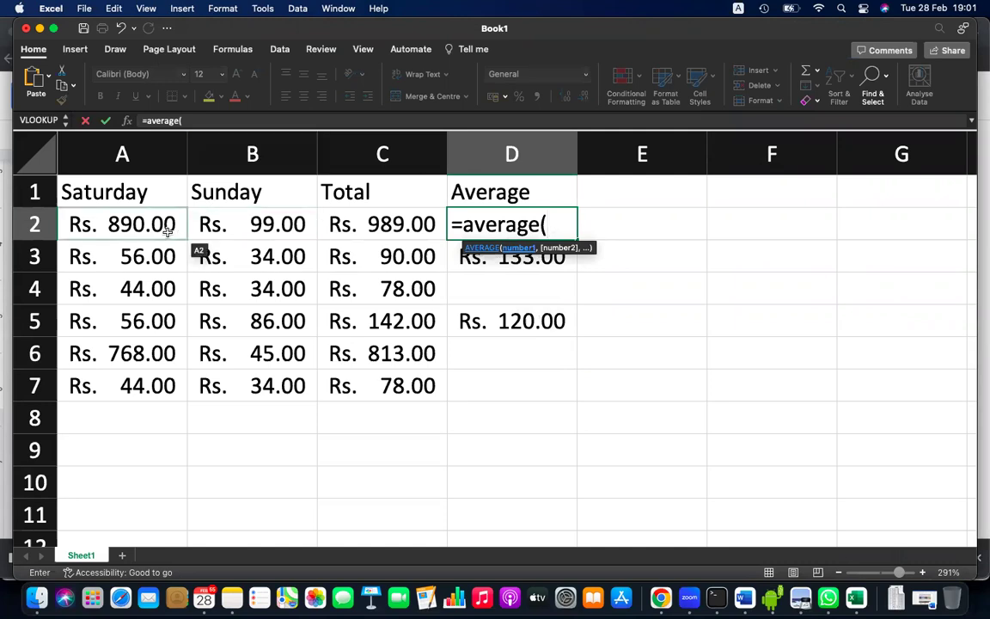
{"action": "left_click_drag", "start_coordinate": [166, 228], "coordinate": [242, 230]}
{"action": "type", "text": ")"}
{"action": "key", "text": "Return"}
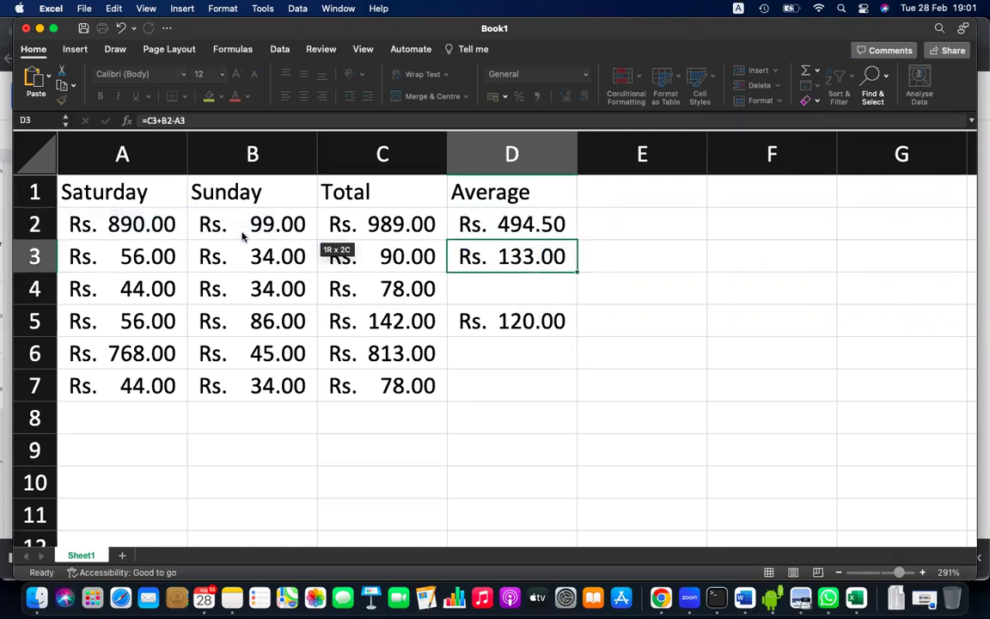
{"action": "left_click", "coordinate": [559, 226]}
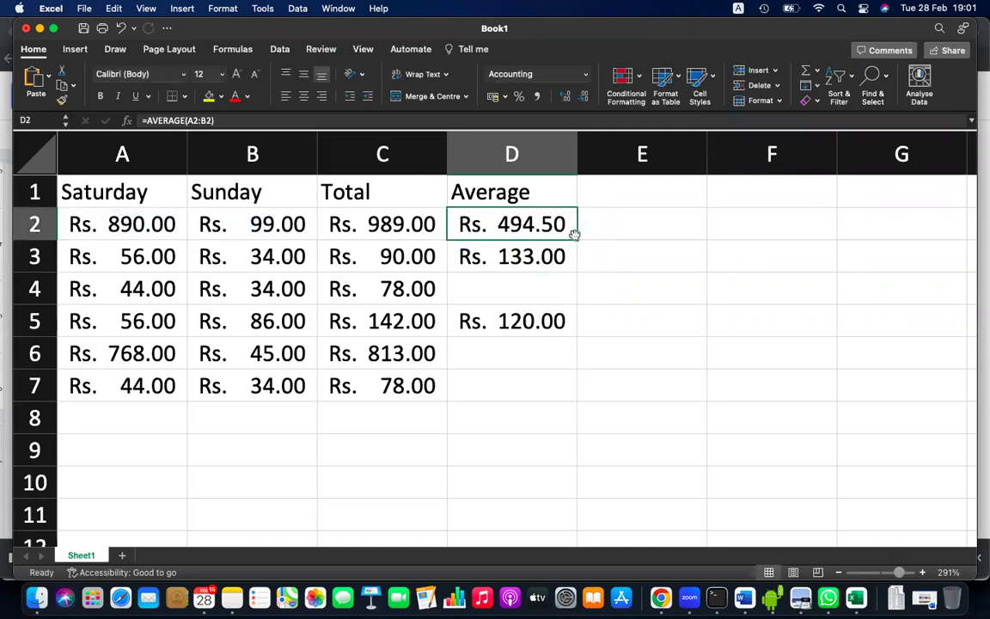
{"action": "left_click_drag", "start_coordinate": [577, 240], "coordinate": [571, 391]}
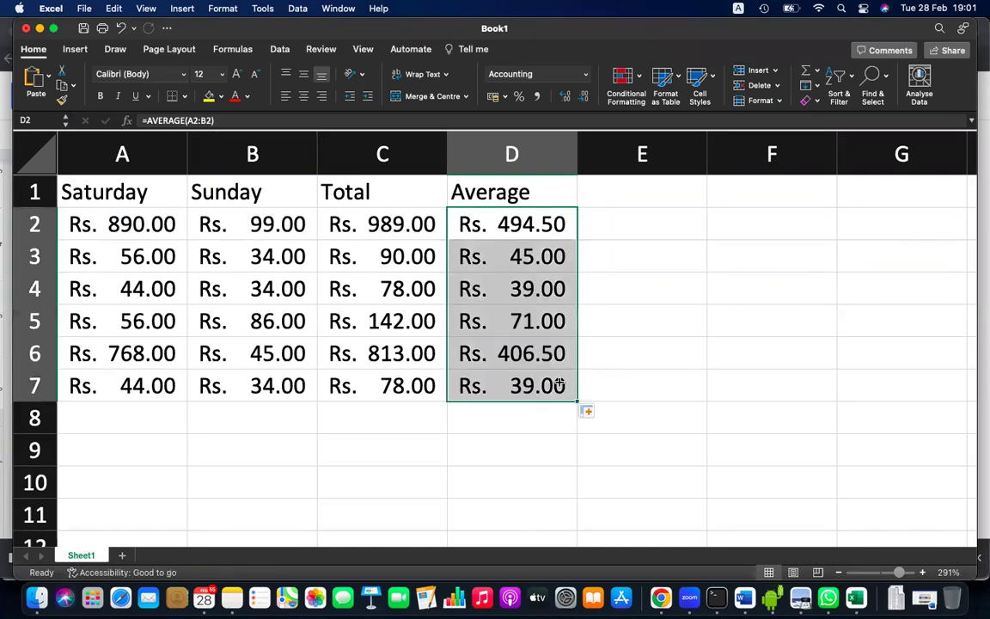
{"action": "double_click", "coordinate": [523, 222]}
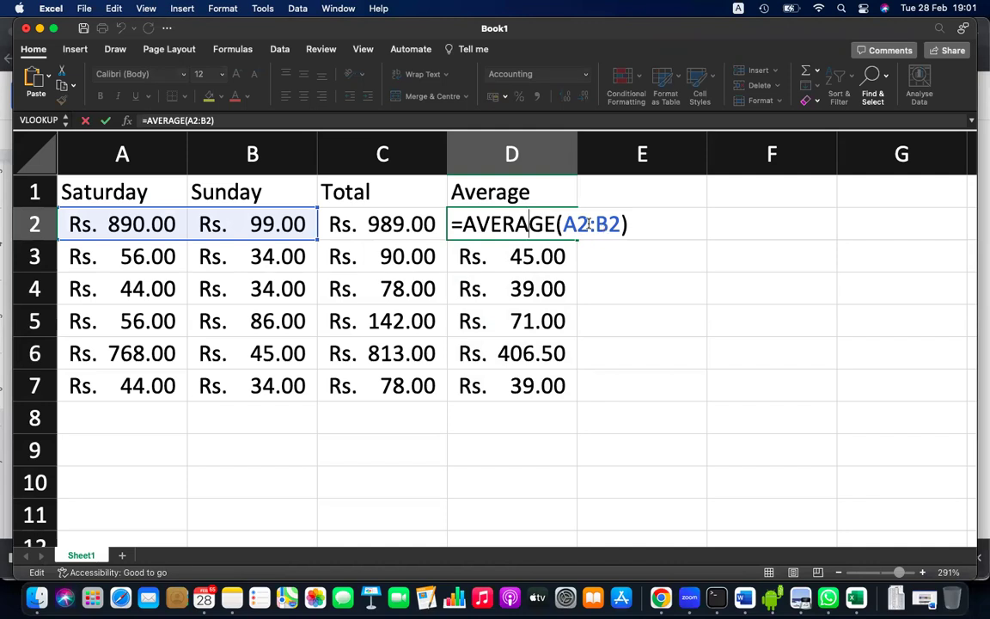
{"action": "key", "text": "Return"}
Enter =MIN(A2:B2) in E2, fill it down to E7, then switch to the Docs notes
{"action": "left_click", "coordinate": [634, 215]}
{"action": "type", "text": "="}
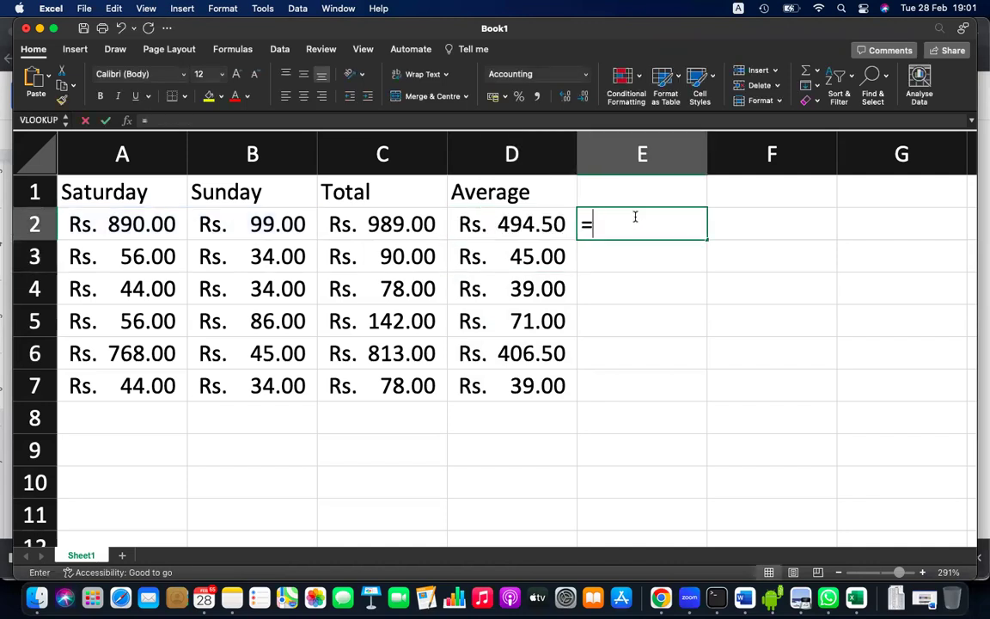
{"action": "type", "text": "min("}
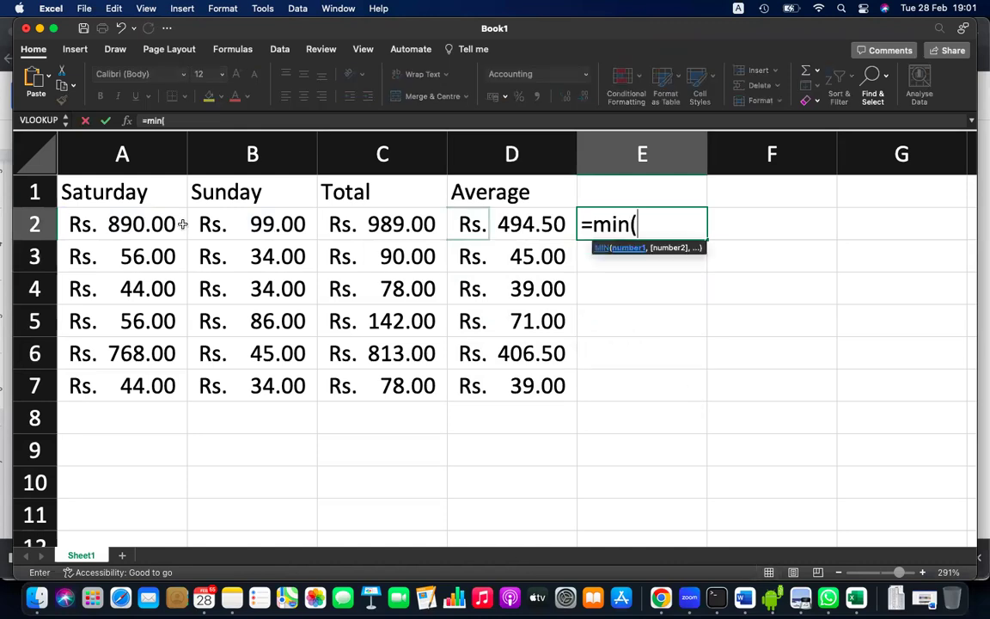
{"action": "left_click_drag", "start_coordinate": [138, 222], "coordinate": [221, 218]}
{"action": "type", "text": ")"}
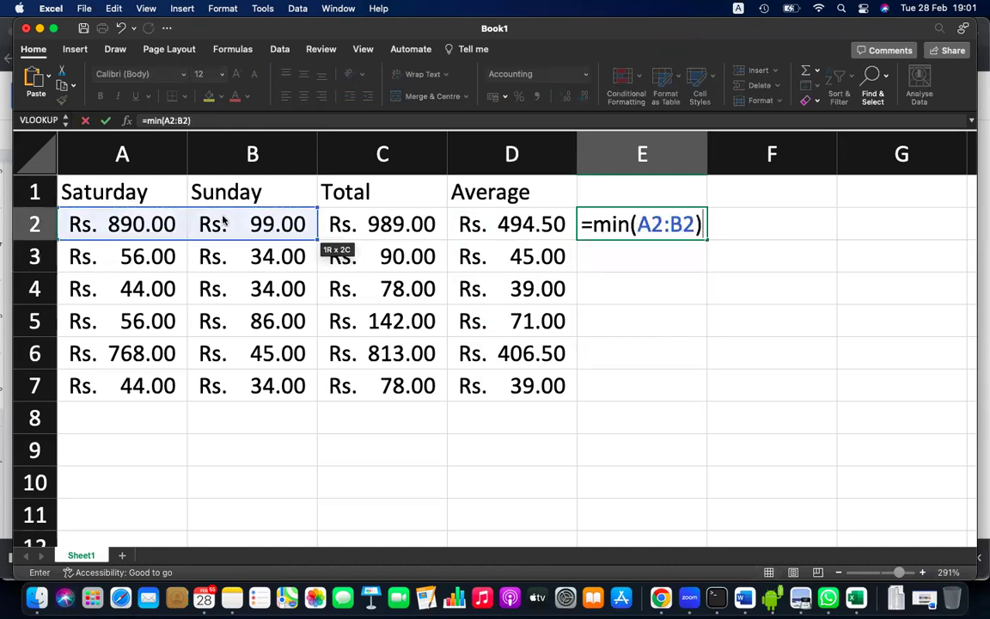
{"action": "key", "text": "Return"}
{"action": "left_click", "coordinate": [662, 226]}
{"action": "left_click_drag", "start_coordinate": [707, 239], "coordinate": [685, 387]}
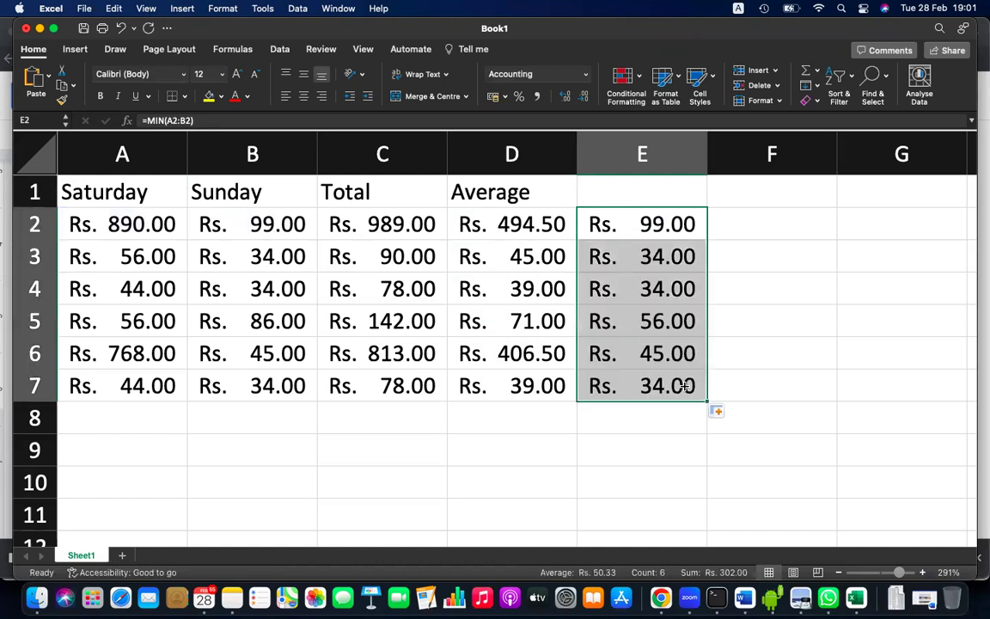
{"action": "key", "text": "super+Tab"}
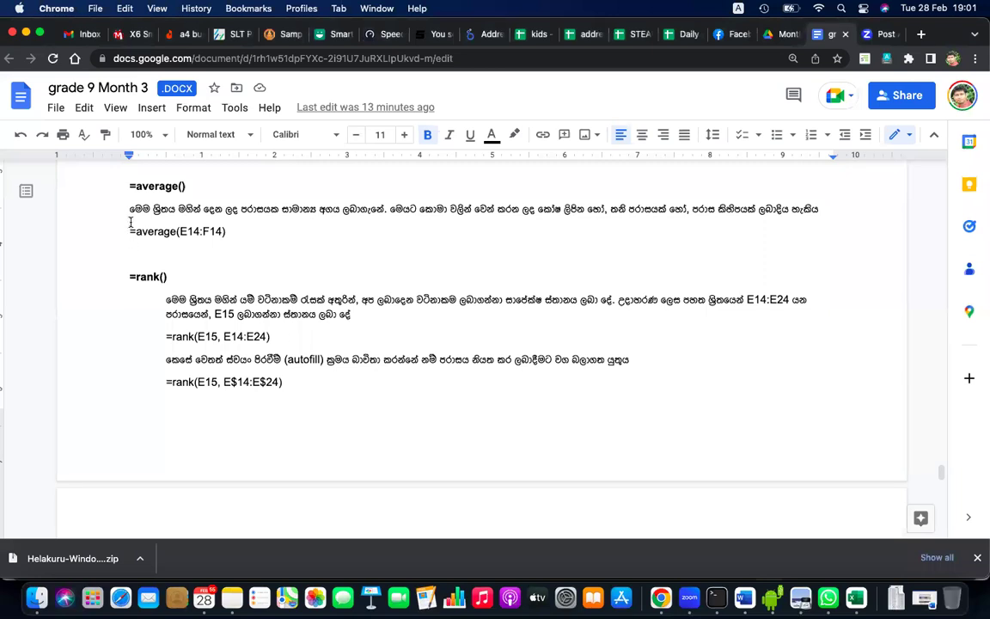
Scroll to the =count(), =counta() and =countblank() notes, then return to Excel
{"action": "scroll", "coordinate": [131, 223], "scroll_direction": "down", "scroll_amount": 1}
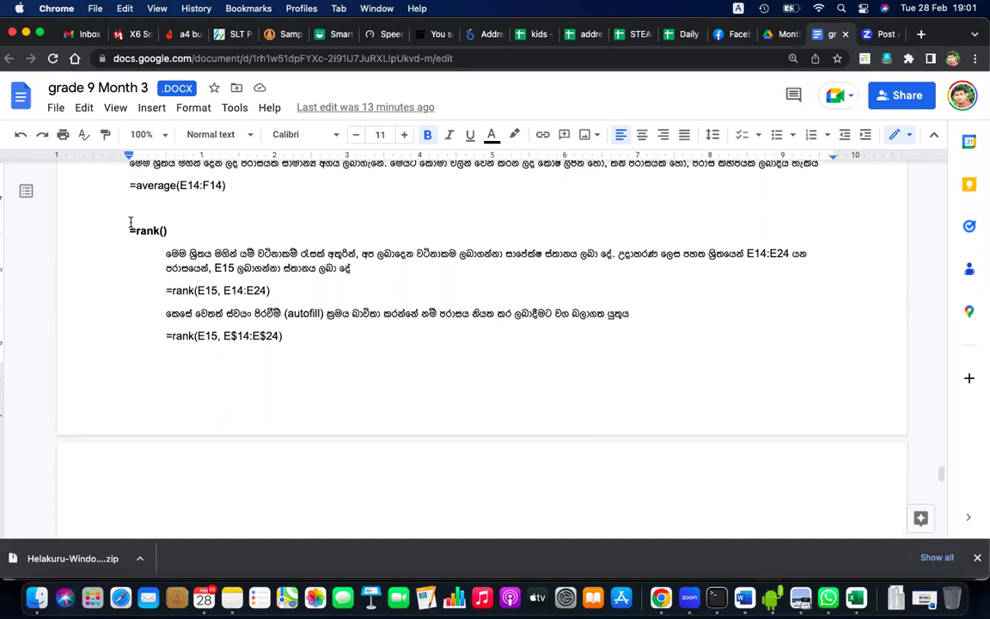
{"action": "scroll", "coordinate": [131, 223], "scroll_direction": "down", "scroll_amount": 4}
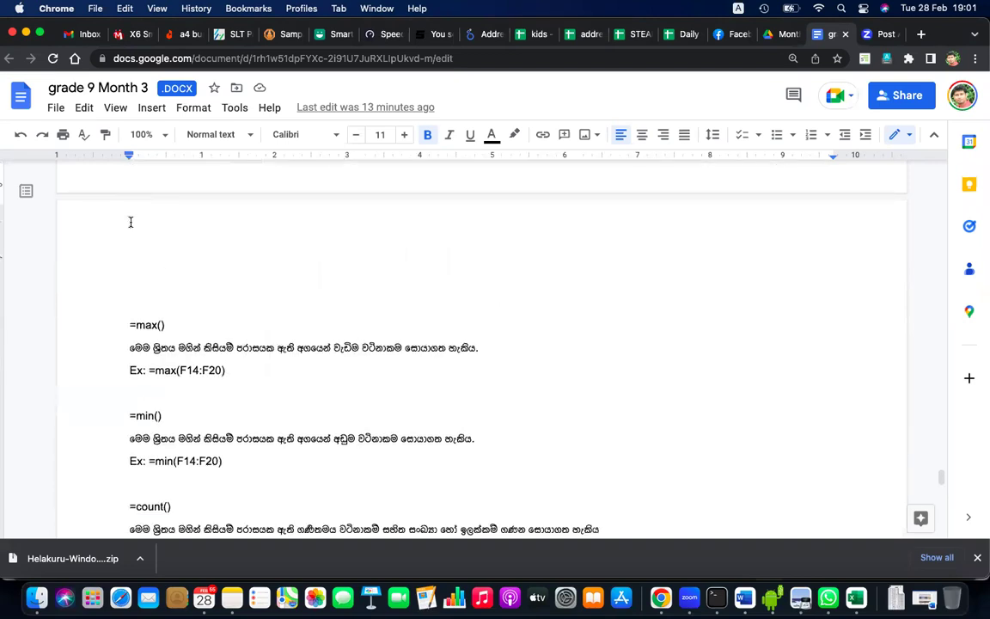
{"action": "scroll", "coordinate": [131, 258], "scroll_direction": "down", "scroll_amount": 2}
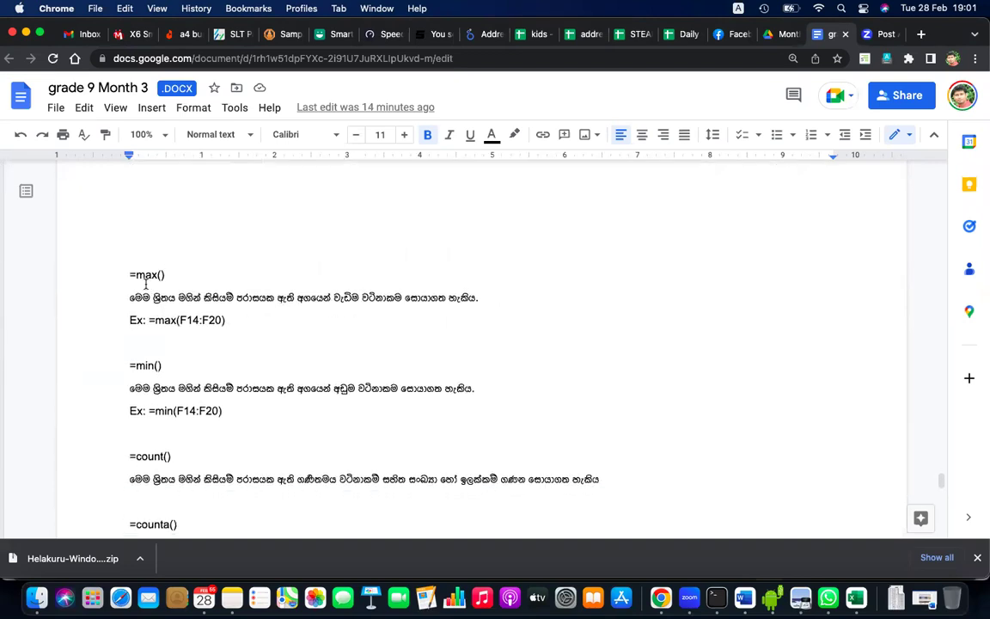
{"action": "scroll", "coordinate": [146, 284], "scroll_direction": "down", "scroll_amount": 2}
{"action": "scroll", "coordinate": [155, 303], "scroll_direction": "down", "scroll_amount": 1}
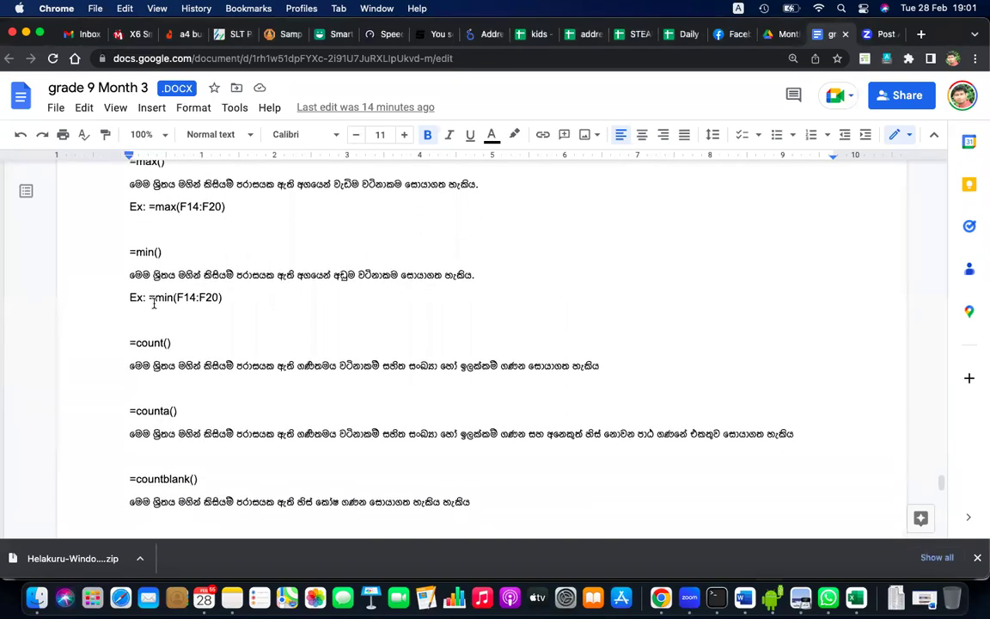
{"action": "scroll", "coordinate": [155, 302], "scroll_direction": "down", "scroll_amount": 2}
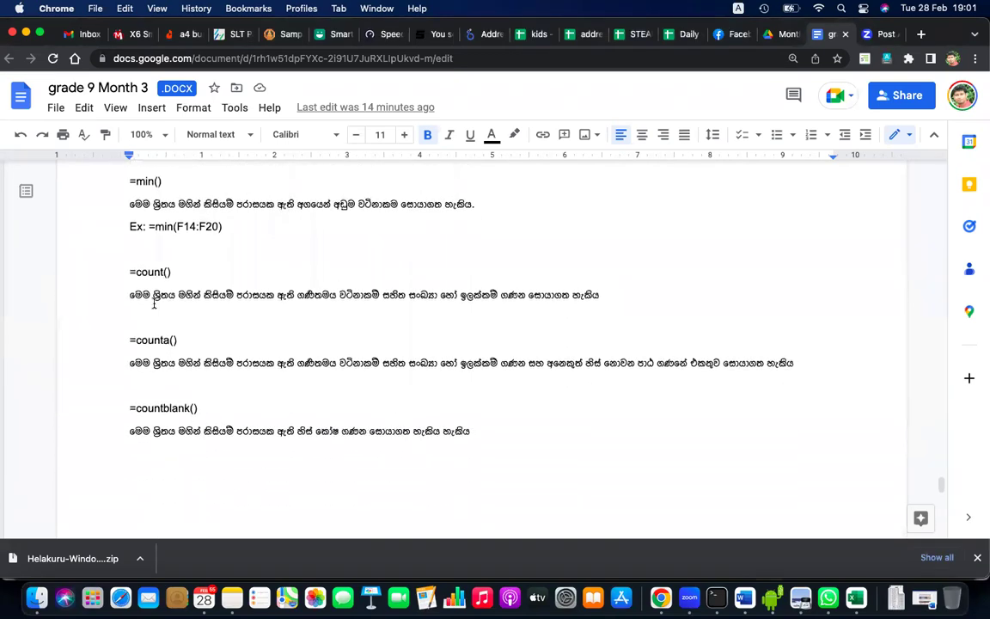
{"action": "key", "text": "super+Tab"}
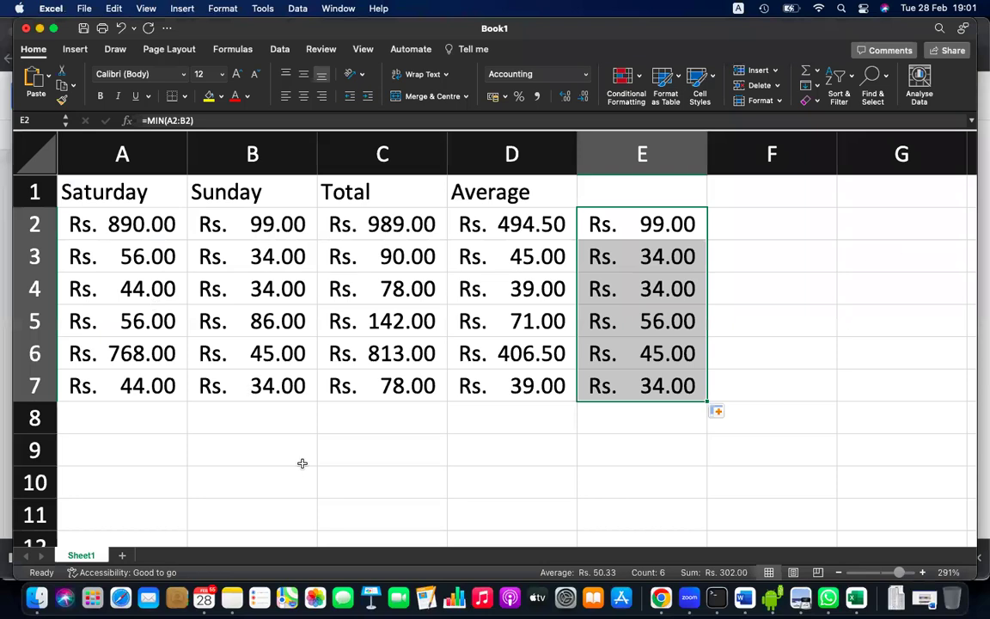
Enter hello, hi, asd, sd and 76 in A8, A9, A11, A13 and A15, leaving A10, A12, A14 blank
{"action": "left_click", "coordinate": [302, 463]}
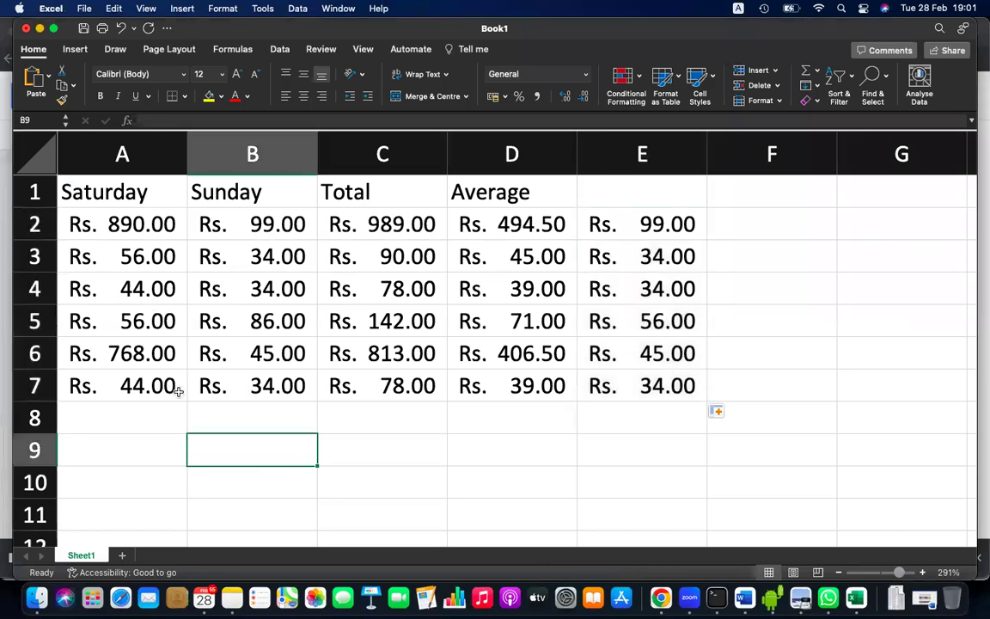
{"action": "left_click", "coordinate": [148, 426]}
{"action": "type", "text": "hell"}
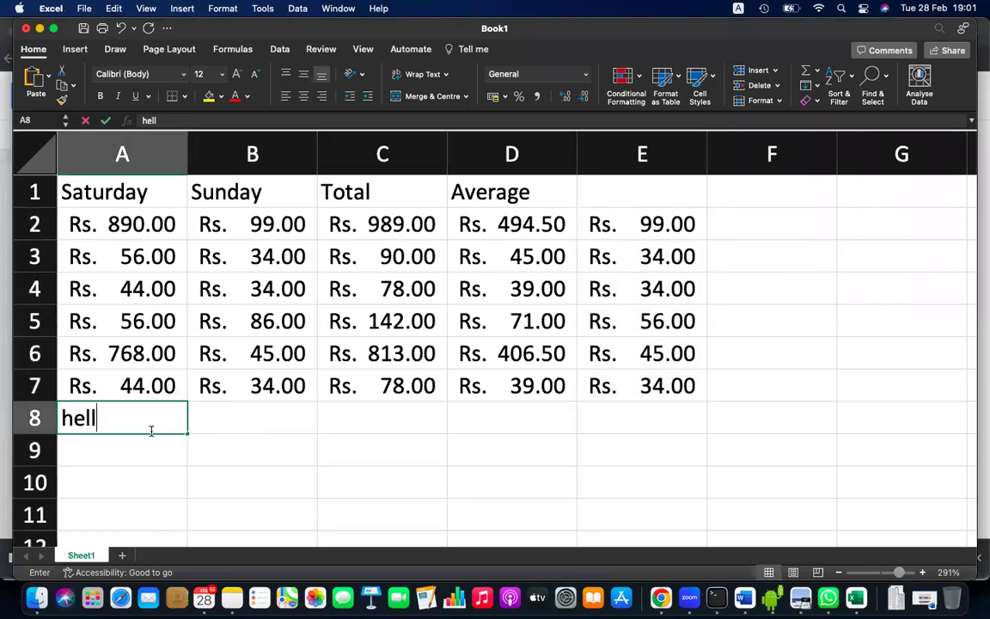
{"action": "type", "text": "o"}
{"action": "key", "text": "Return"}
{"action": "type", "text": "hi"}
{"action": "key", "text": "Return"}
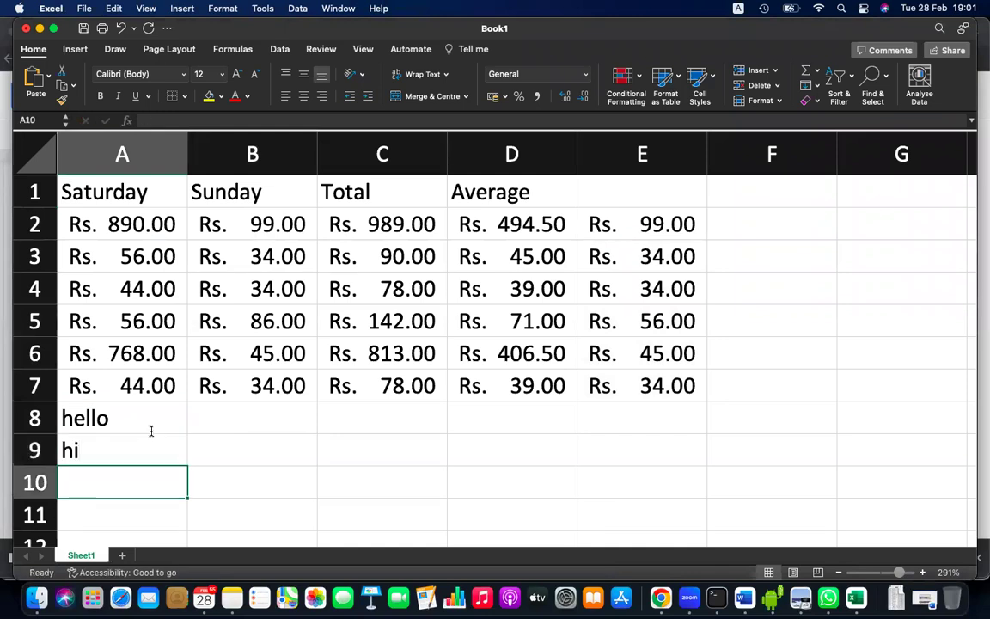
{"action": "key", "text": "Return"}
{"action": "type", "text": "asd"}
{"action": "key", "text": "Return"}
{"action": "key", "text": "Return"}
{"action": "type", "text": "sd"}
{"action": "key", "text": "Return"}
{"action": "key", "text": "Return"}
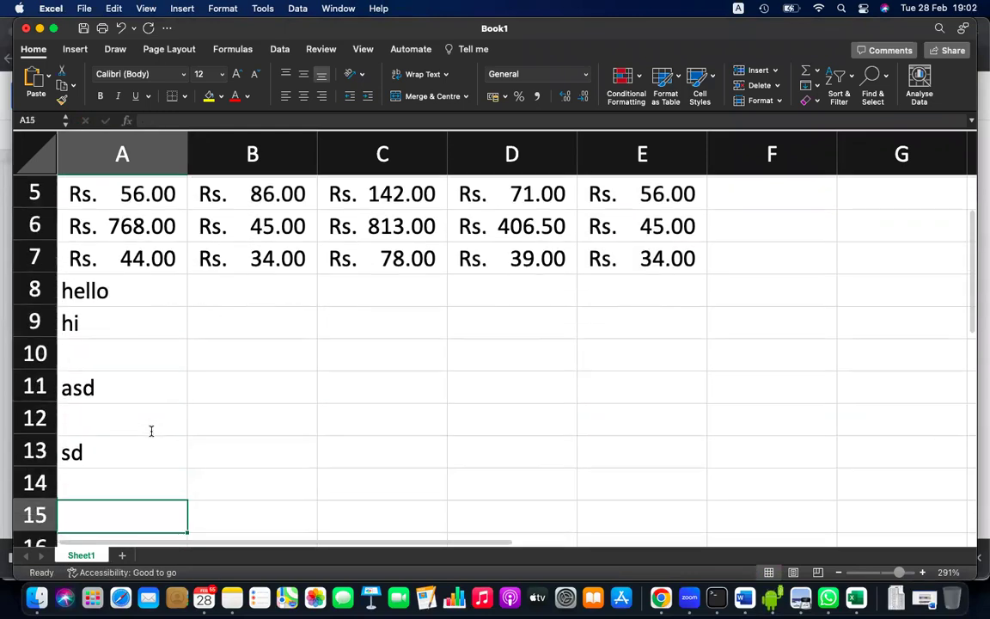
{"action": "type", "text": "76"}
{"action": "key", "text": "Return"}
Put =COUNT(A1:A15) in A16, returning 7, and recheck the formula
{"action": "type", "text": "=cou"}
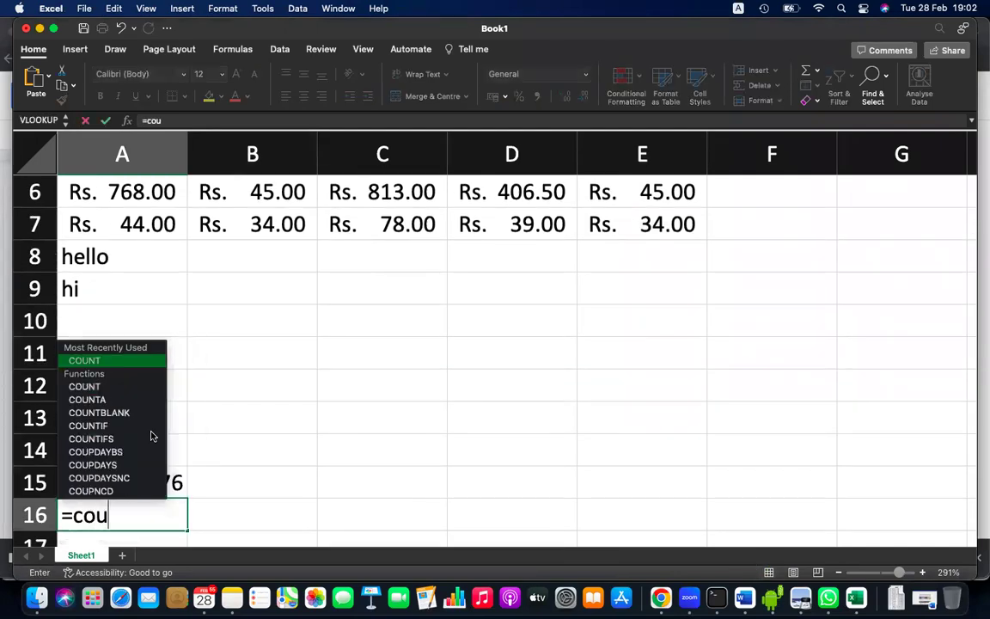
{"action": "type", "text": "nt("}
{"action": "left_click", "coordinate": [157, 465]}
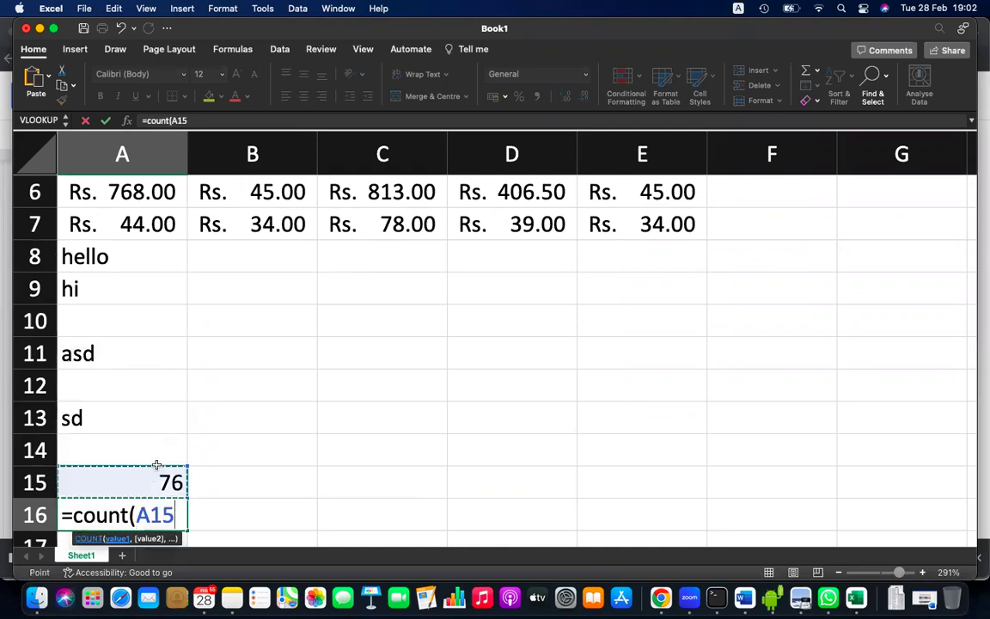
{"action": "left_click_drag", "start_coordinate": [157, 465], "coordinate": [125, 127]}
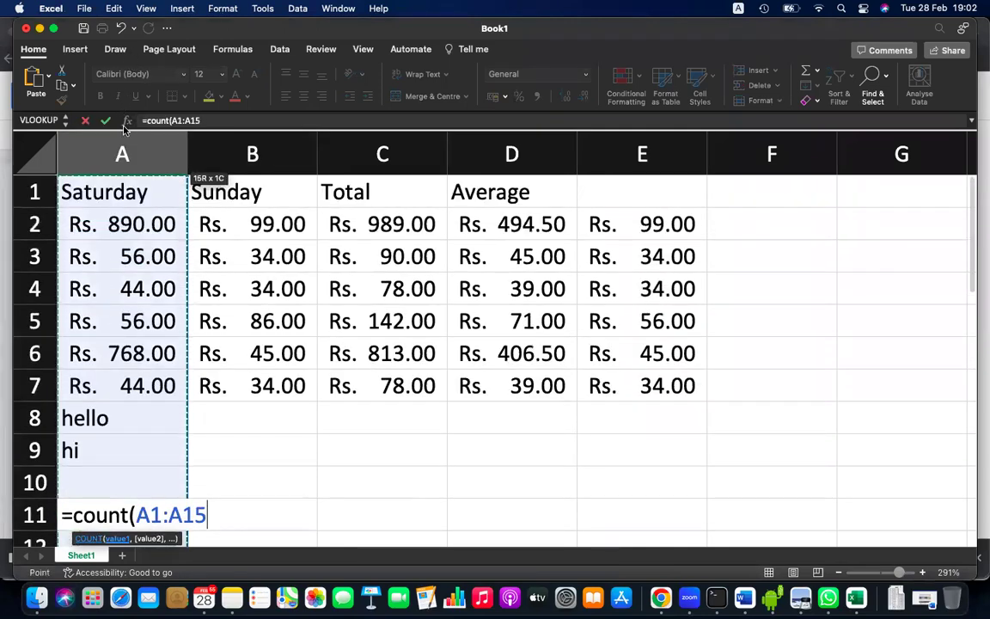
{"action": "type", "text": ")"}
{"action": "key", "text": "Return"}
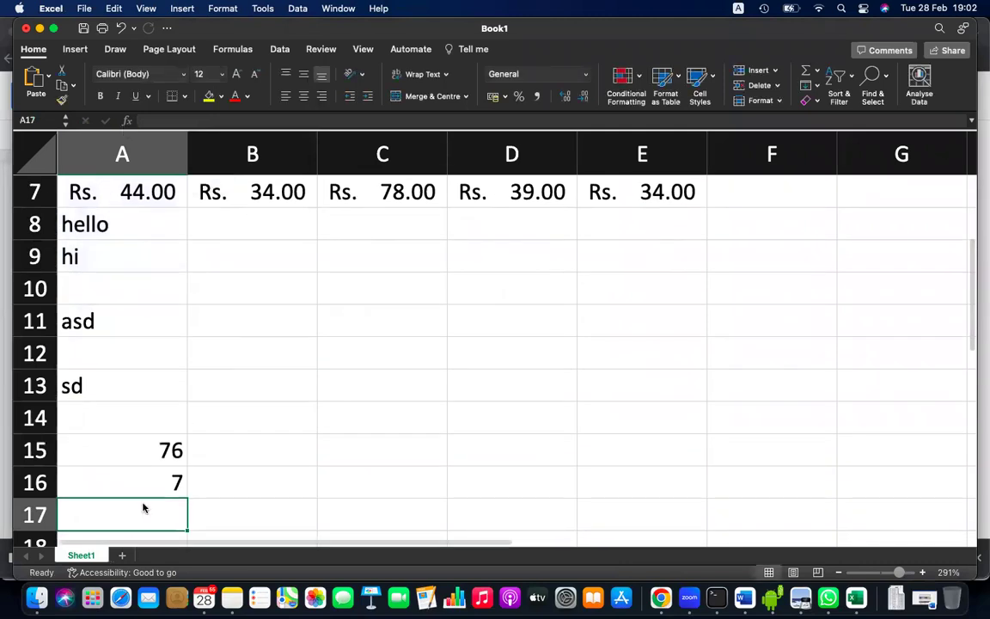
{"action": "double_click", "coordinate": [160, 480]}
{"action": "key", "text": "Return"}
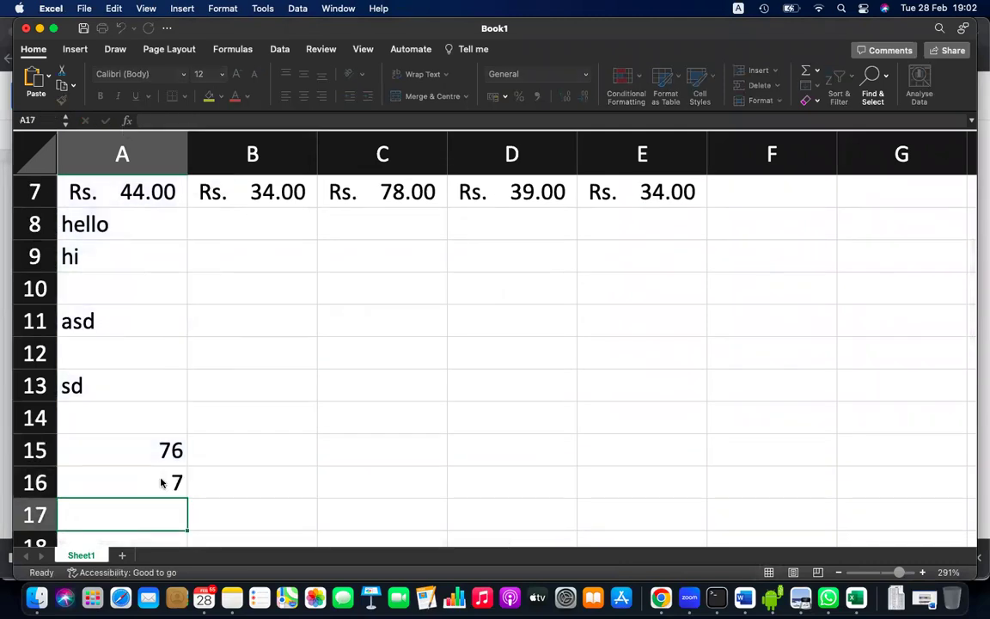
{"action": "double_click", "coordinate": [167, 479]}
{"action": "key", "text": "Return"}
Review the Rs. and numeric values in column A from A15 up to A2
{"action": "left_click", "coordinate": [173, 448]}
{"action": "scroll", "coordinate": [173, 439], "scroll_direction": "up", "scroll_amount": 1}
{"action": "scroll", "coordinate": [173, 428], "scroll_direction": "up", "scroll_amount": 5}
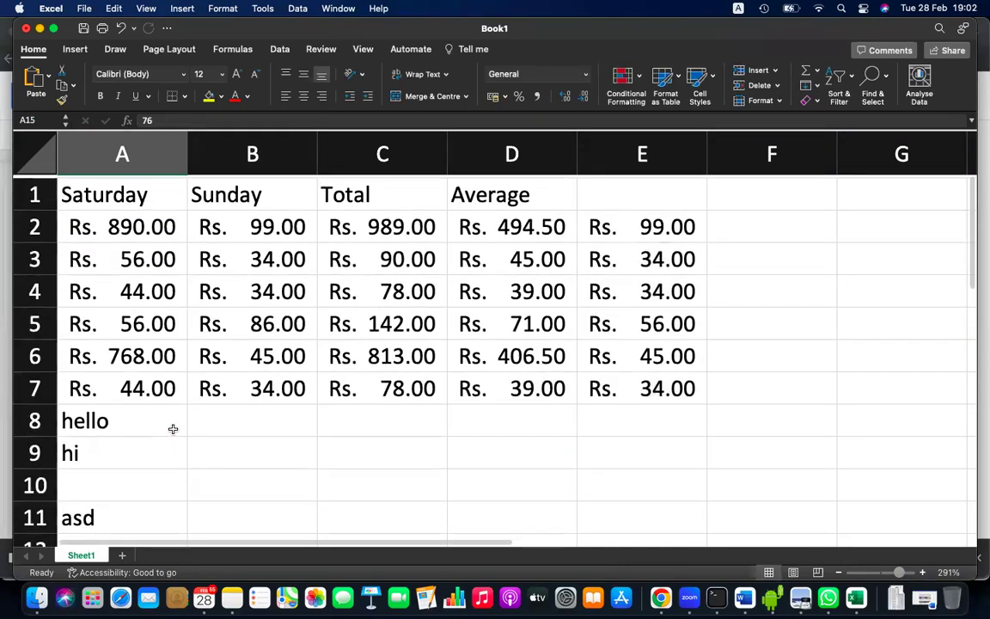
{"action": "left_click", "coordinate": [159, 387]}
{"action": "left_click", "coordinate": [154, 348]}
{"action": "left_click", "coordinate": [155, 311]}
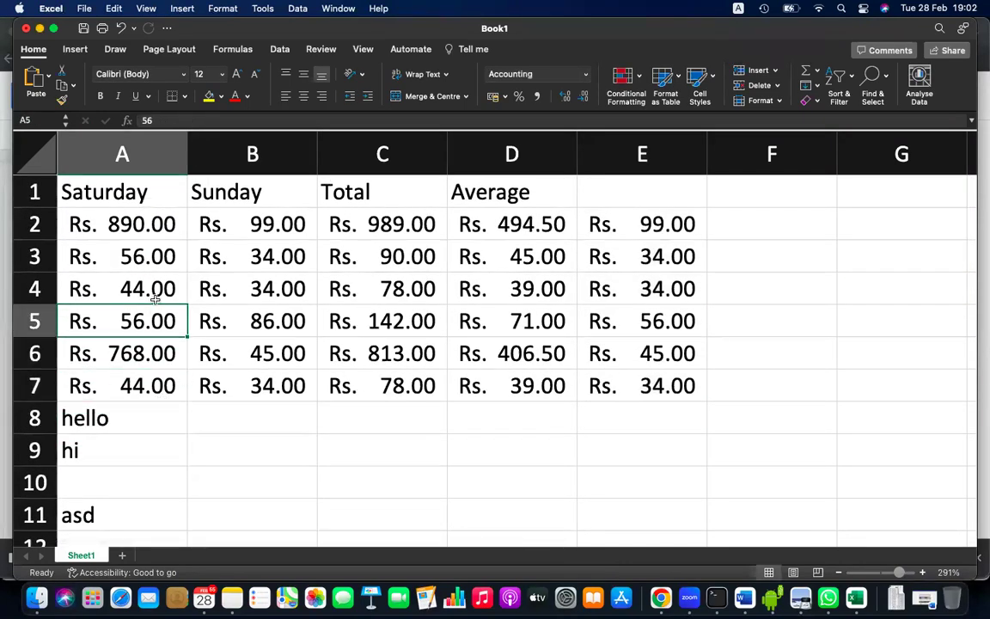
{"action": "left_click", "coordinate": [151, 288]}
{"action": "left_click", "coordinate": [149, 258]}
{"action": "left_click", "coordinate": [146, 223]}
{"action": "scroll", "coordinate": [146, 222], "scroll_direction": "down", "scroll_amount": 6}
{"action": "scroll", "coordinate": [146, 222], "scroll_direction": "down", "scroll_amount": 9}
{"action": "scroll", "coordinate": [146, 221], "scroll_direction": "up", "scroll_amount": 6}
Enter =COUNTA(A1:A15) in A17, giving 12
{"action": "left_click", "coordinate": [174, 400]}
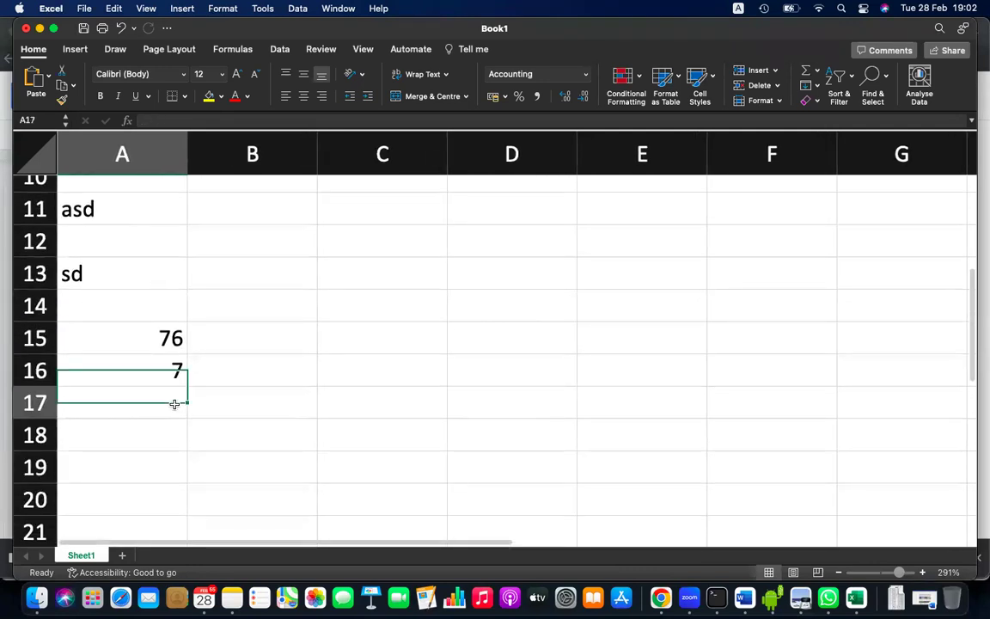
{"action": "type", "text": "=count"}
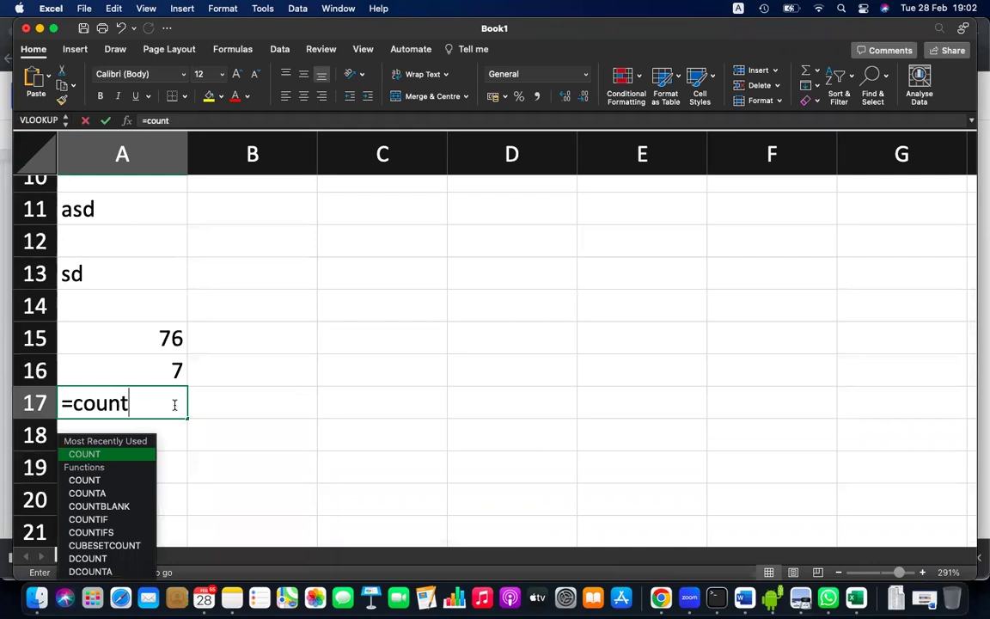
{"action": "type", "text": "a("}
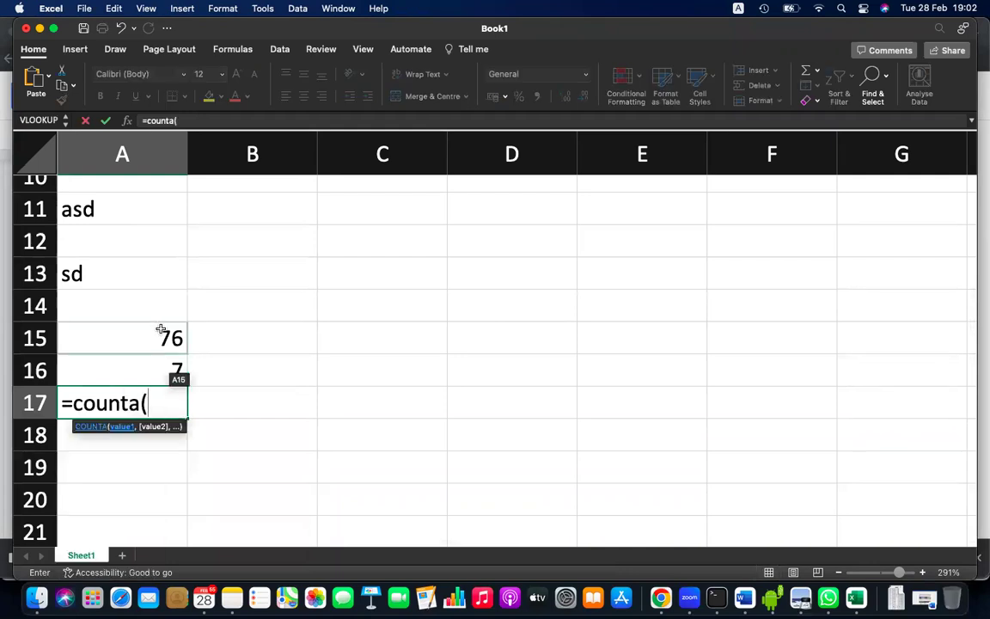
{"action": "left_click_drag", "start_coordinate": [160, 337], "coordinate": [127, 7]}
{"action": "type", "text": ")"}
{"action": "key", "text": "Return"}
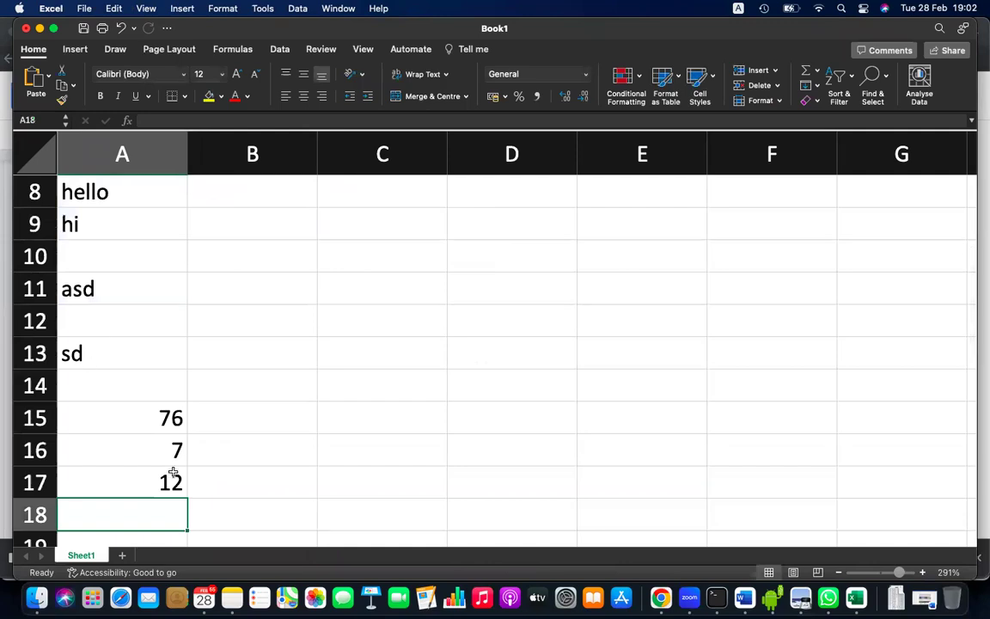
Recheck A16's COUNT formula and the text entries sd, asd, hi and hello
{"action": "left_click", "coordinate": [110, 355]}
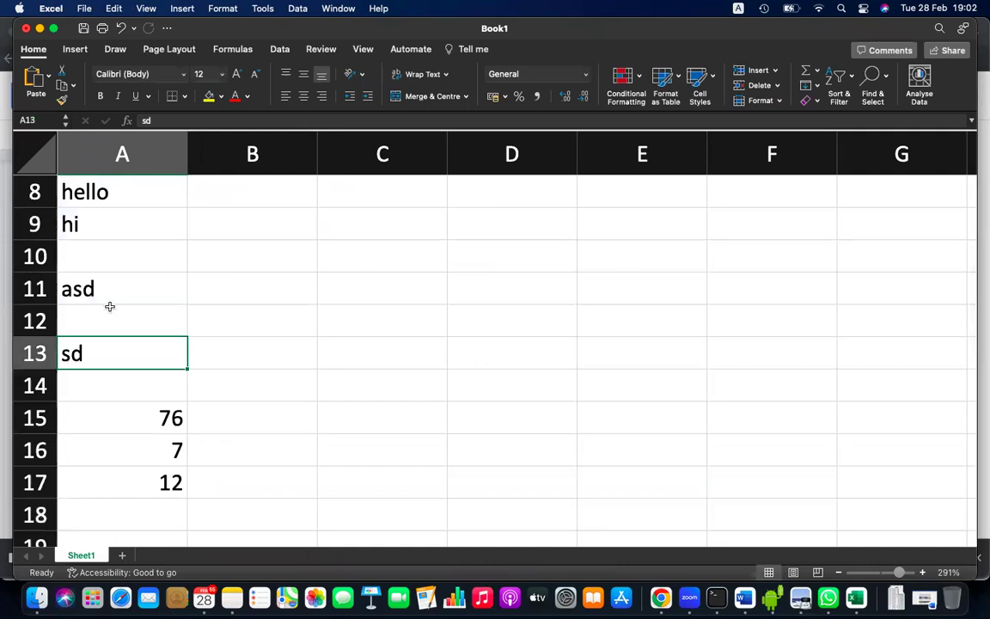
{"action": "left_click", "coordinate": [156, 416]}
{"action": "double_click", "coordinate": [166, 442]}
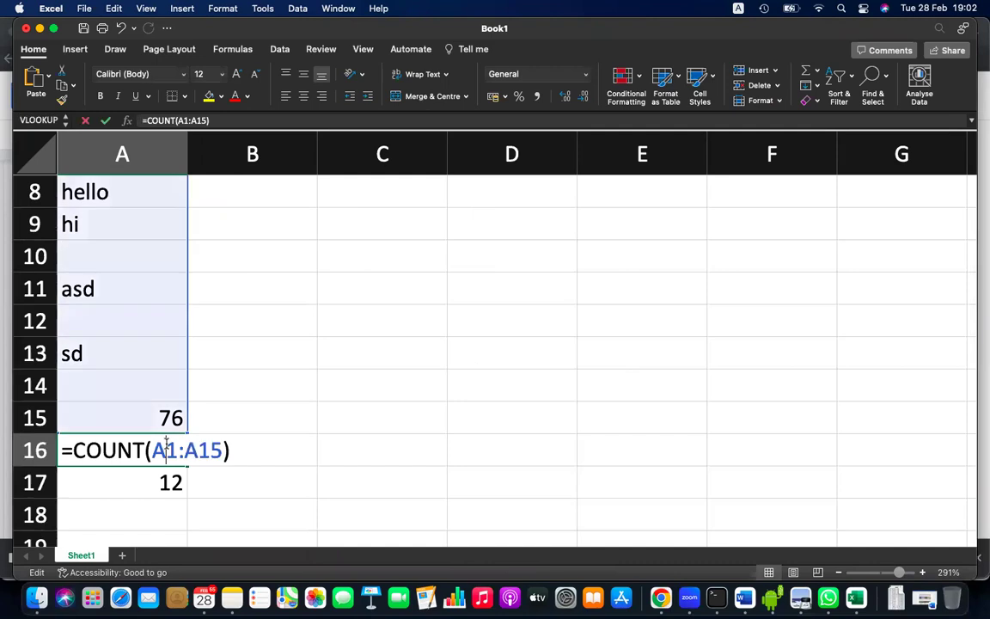
{"action": "key", "text": "Return"}
{"action": "left_click", "coordinate": [168, 419]}
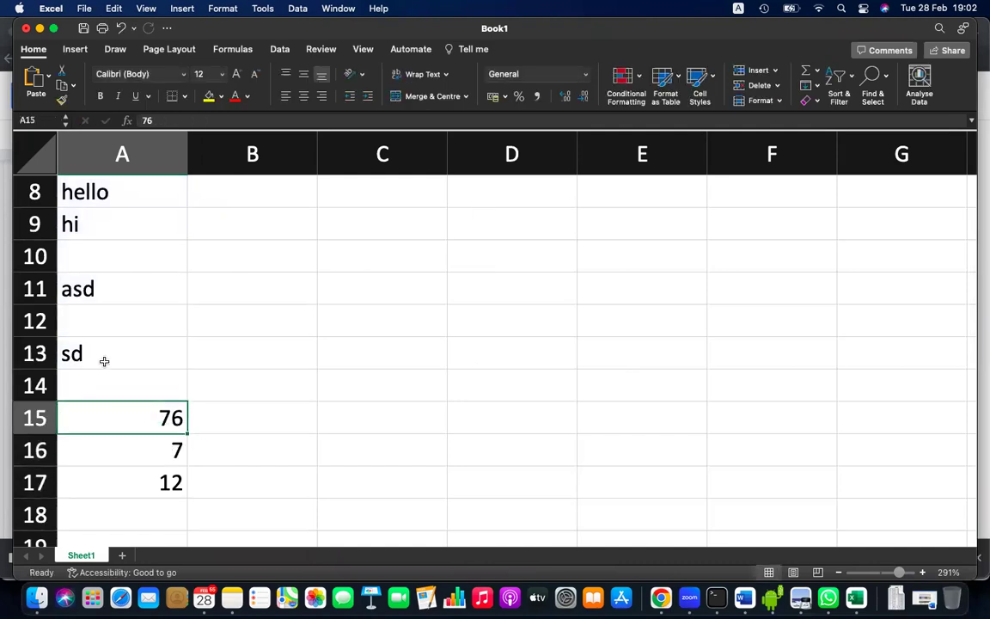
{"action": "left_click", "coordinate": [103, 341]}
{"action": "left_click", "coordinate": [101, 296]}
{"action": "left_click", "coordinate": [102, 216]}
{"action": "left_click", "coordinate": [110, 198]}
Walk through the Rs. values in A7 up to the Saturday heading in A1
{"action": "scroll", "coordinate": [112, 200], "scroll_direction": "up", "scroll_amount": 3}
{"action": "scroll", "coordinate": [112, 200], "scroll_direction": "up", "scroll_amount": 4}
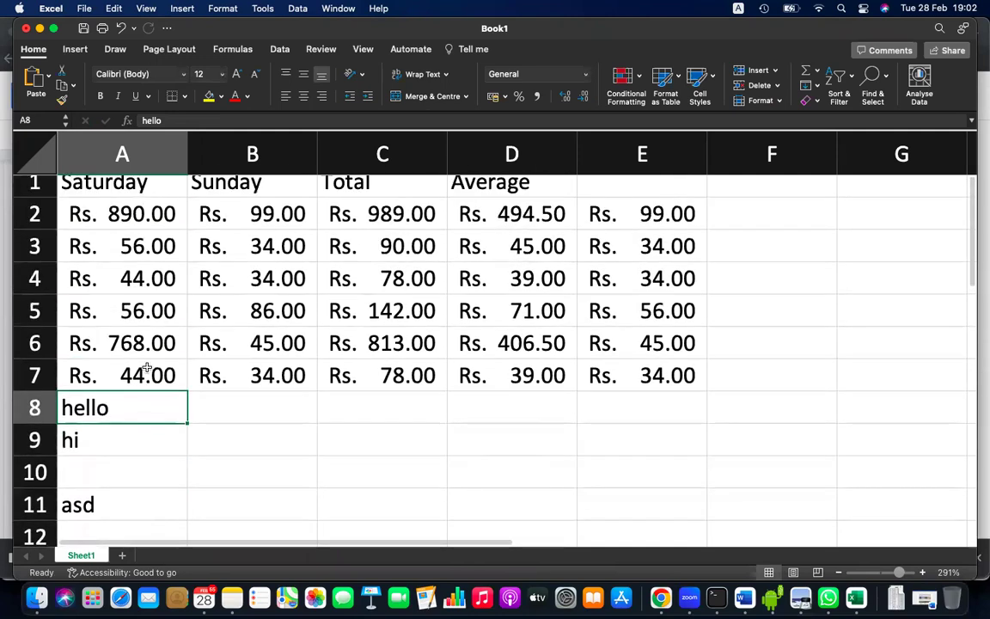
{"action": "left_click", "coordinate": [143, 373]}
{"action": "left_click", "coordinate": [148, 343]}
{"action": "left_click", "coordinate": [152, 310]}
{"action": "left_click", "coordinate": [137, 281]}
{"action": "left_click", "coordinate": [140, 251]}
{"action": "left_click", "coordinate": [150, 222]}
{"action": "left_click", "coordinate": [157, 189]}
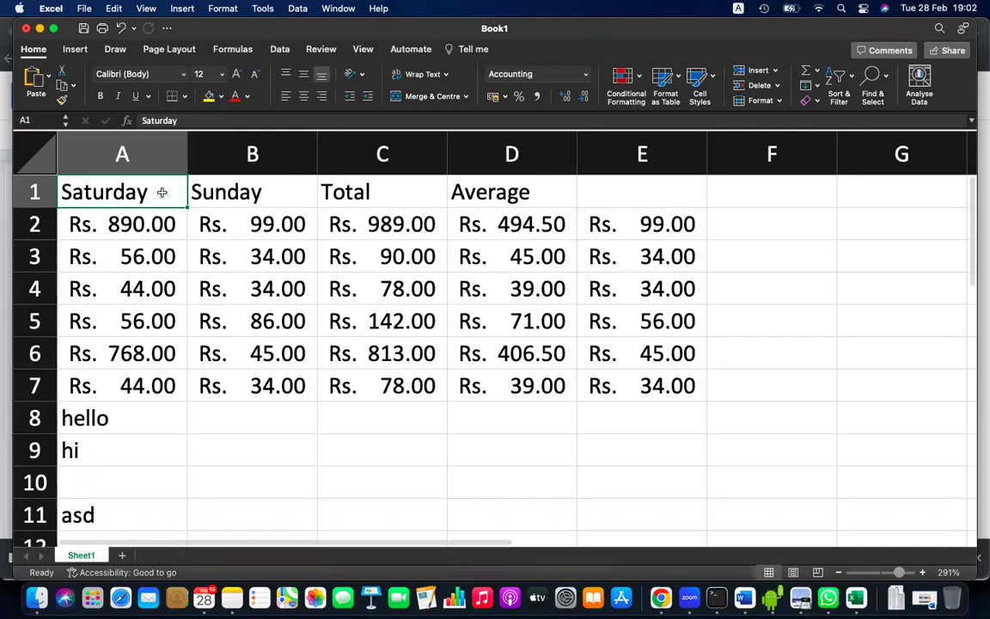
{"action": "scroll", "coordinate": [162, 191], "scroll_direction": "down", "scroll_amount": 4}
{"action": "scroll", "coordinate": [162, 191], "scroll_direction": "down", "scroll_amount": 5}
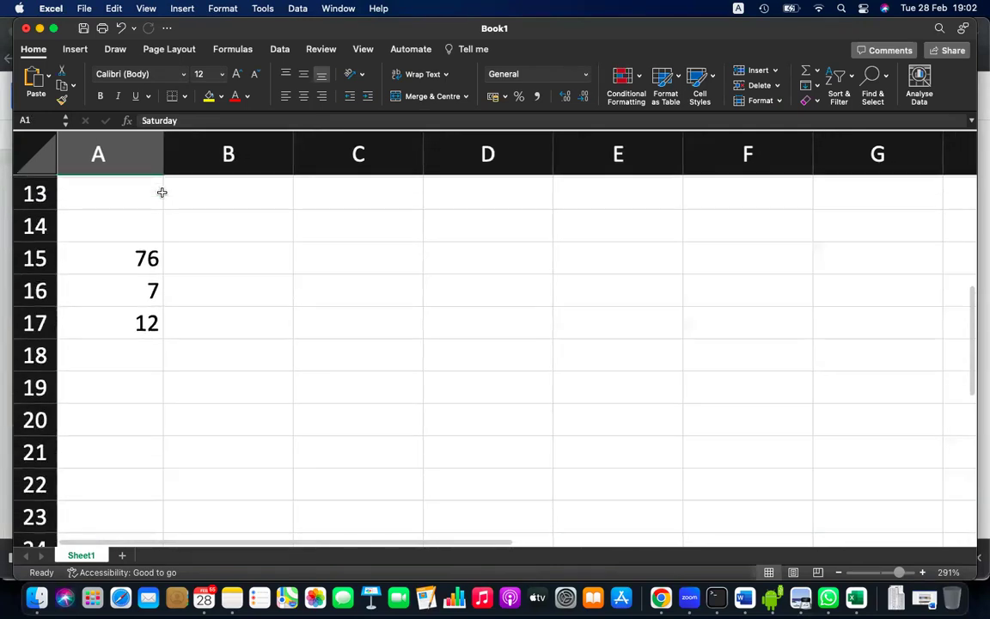
{"action": "left_click", "coordinate": [147, 378]}
Enter =COUNTBLANK(A1:A15) in A18 to count the empty cells
{"action": "left_click", "coordinate": [149, 356]}
{"action": "type", "text": "="}
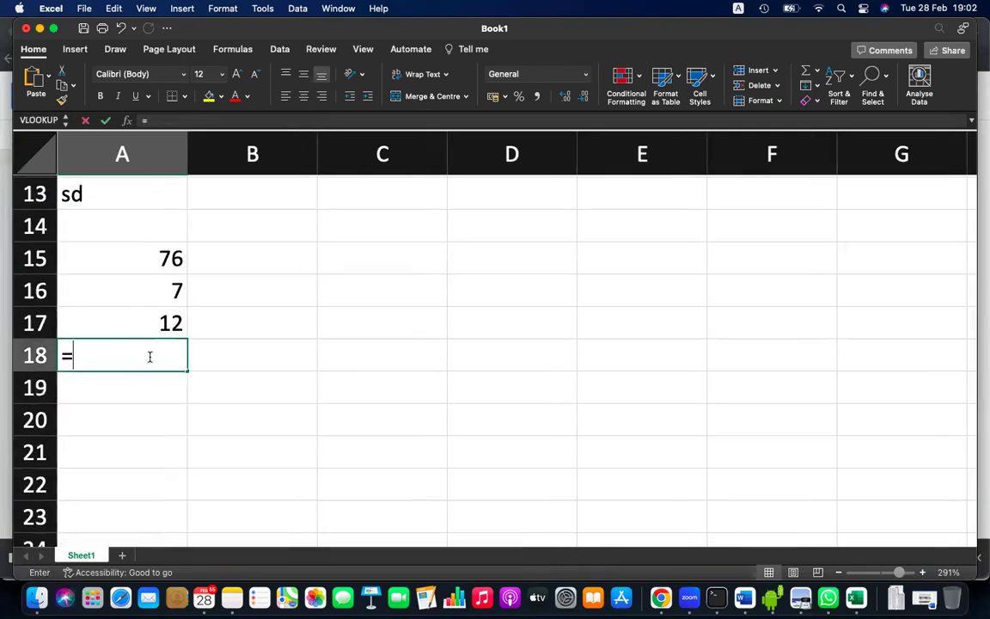
{"action": "type", "text": "countblan"}
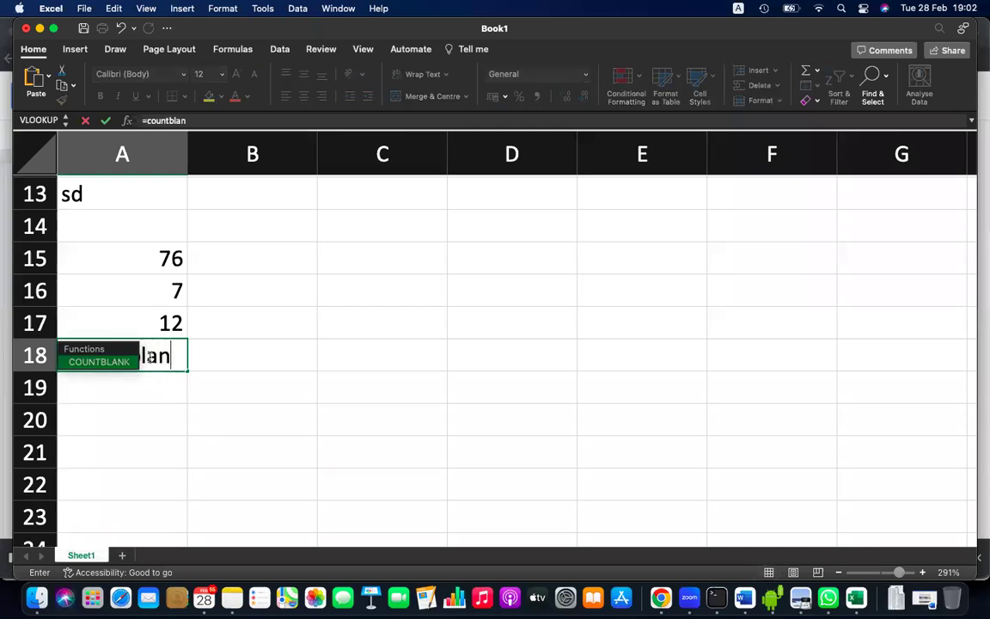
{"action": "type", "text": "c"}
{"action": "key", "text": "BackSpace"}
{"action": "type", "text": "("}
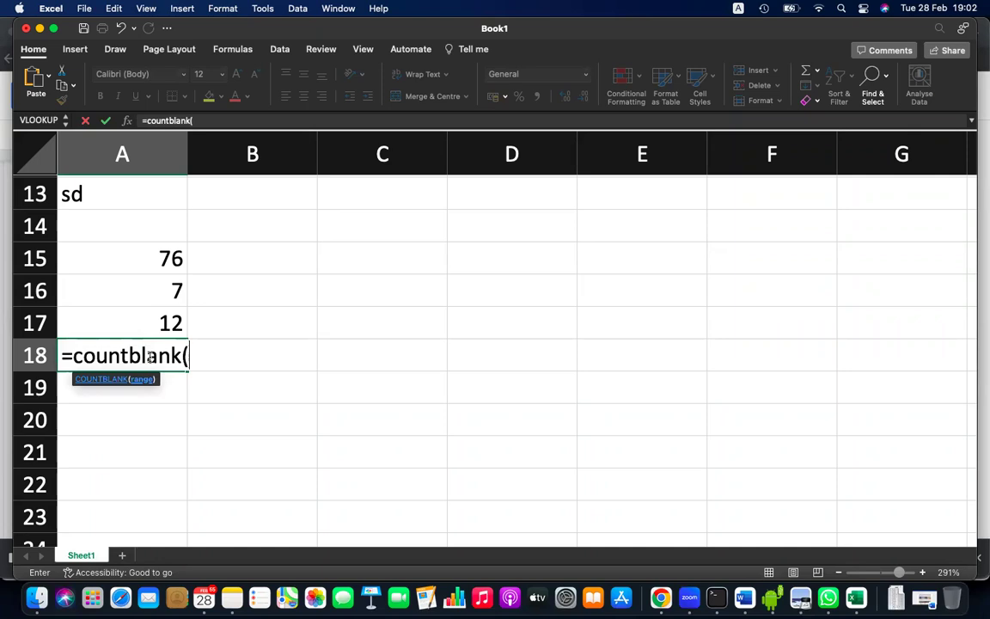
{"action": "left_click", "coordinate": [168, 270]}
{"action": "left_click_drag", "start_coordinate": [169, 270], "coordinate": [113, 8]}
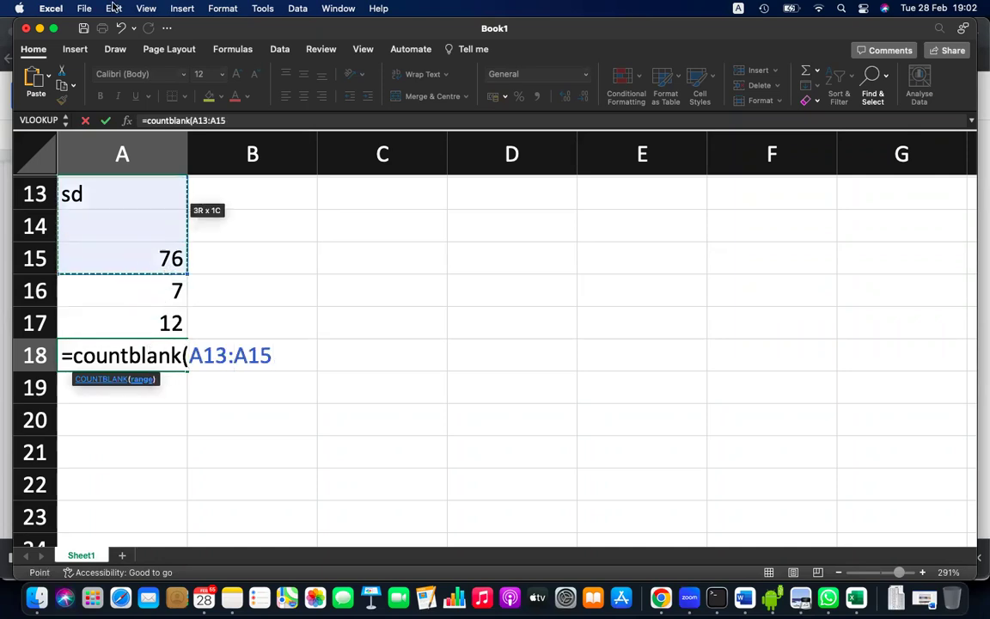
{"action": "key", "text": "Return"}
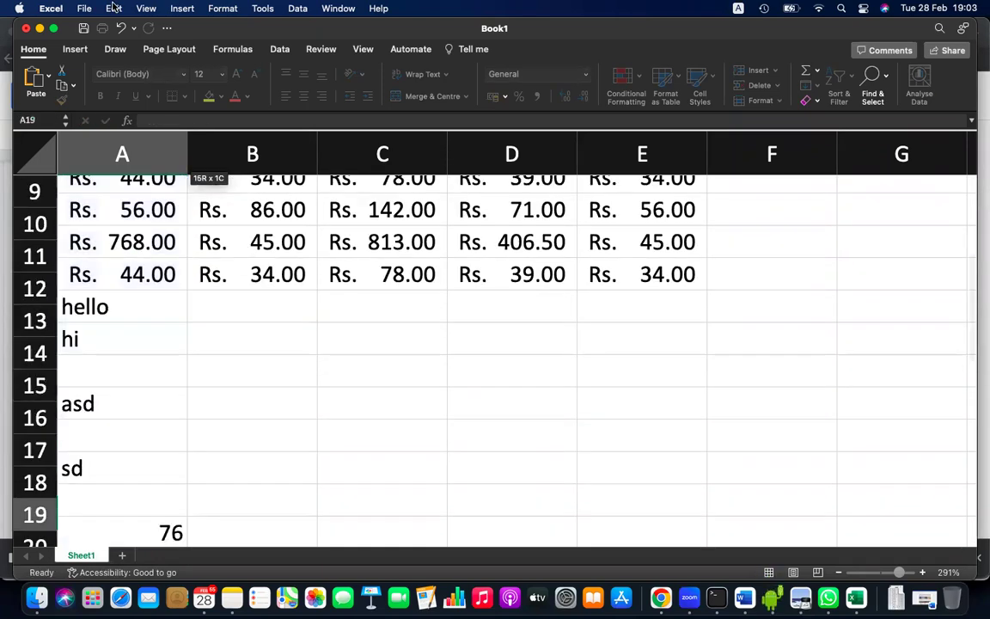
Confirm the blank cells in column A are A14, A12 and A10
{"action": "scroll", "coordinate": [175, 410], "scroll_direction": "up", "scroll_amount": 3}
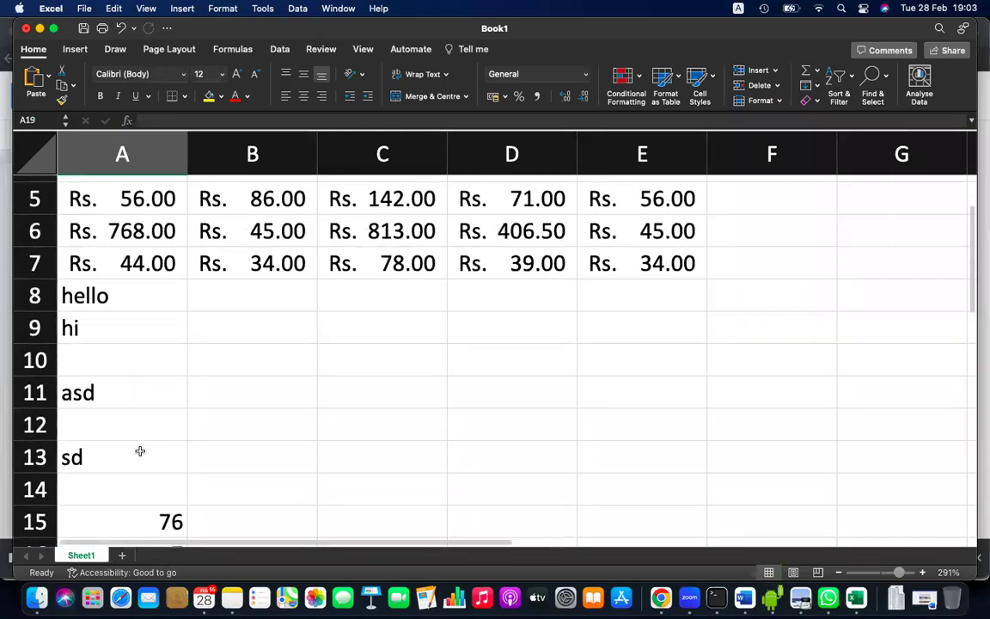
{"action": "left_click", "coordinate": [145, 471]}
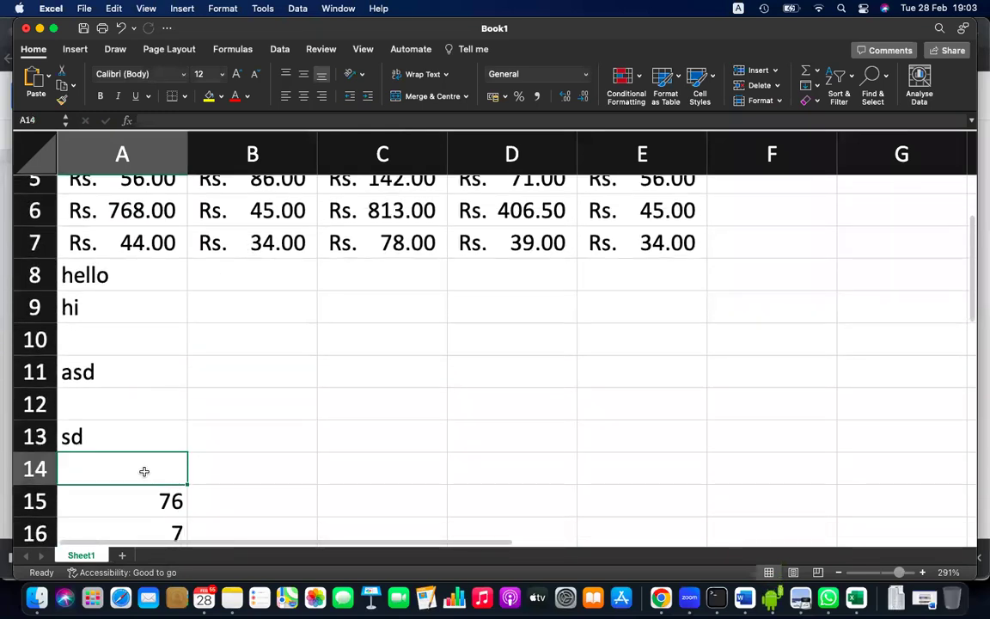
{"action": "left_click", "coordinate": [143, 404]}
{"action": "scroll", "coordinate": [144, 401], "scroll_direction": "down", "scroll_amount": 1}
{"action": "left_click", "coordinate": [169, 306]}
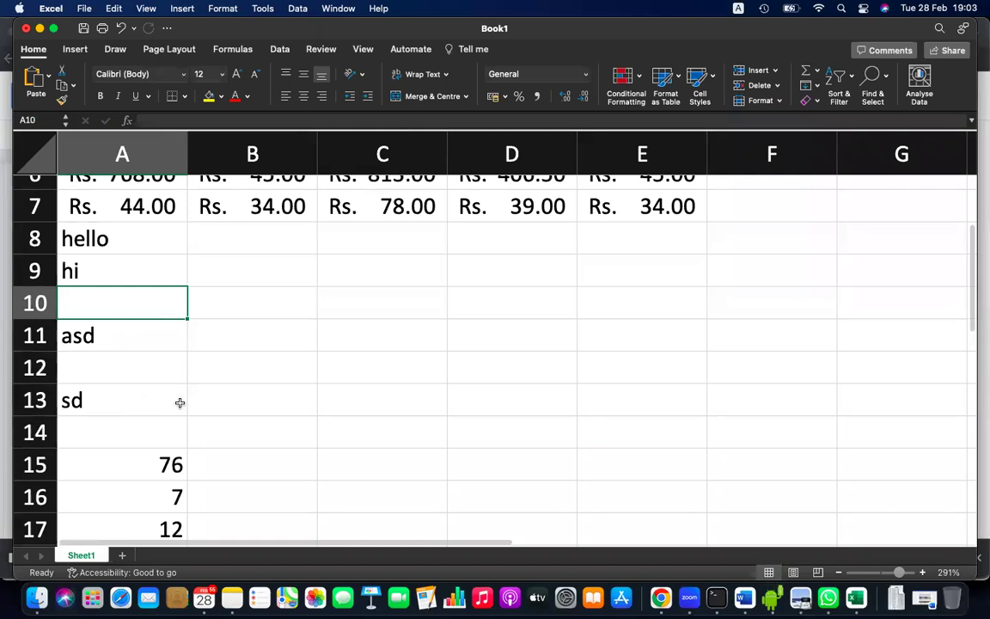
{"action": "scroll", "coordinate": [177, 397], "scroll_direction": "down", "scroll_amount": 3}
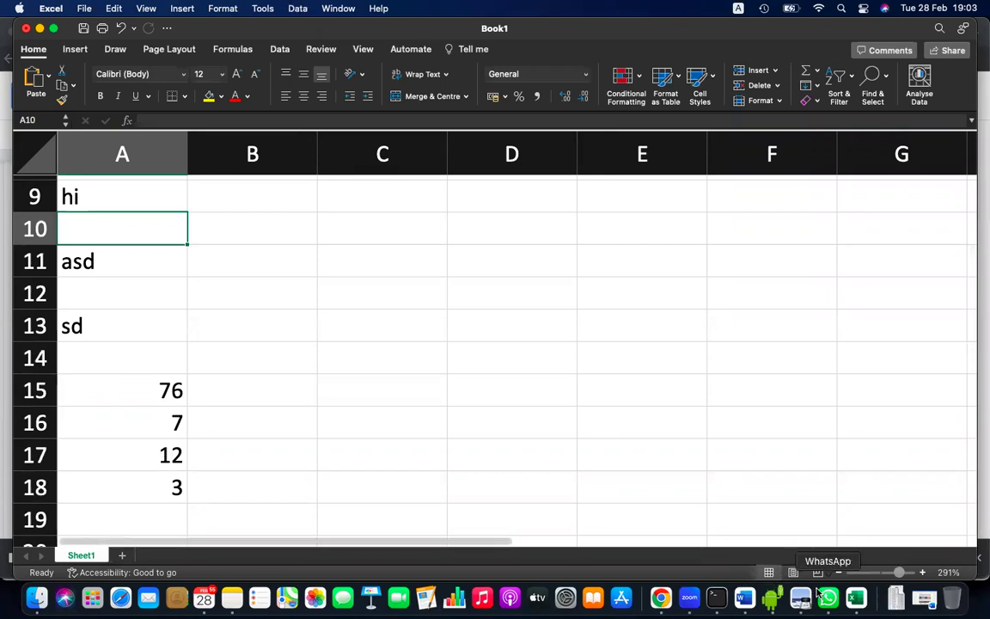
Switch to the 'grade 9 Month 3' notes and find the COUNT, COUNTBLANK, COUNTA example screenshots
{"action": "left_click", "coordinate": [661, 598]}
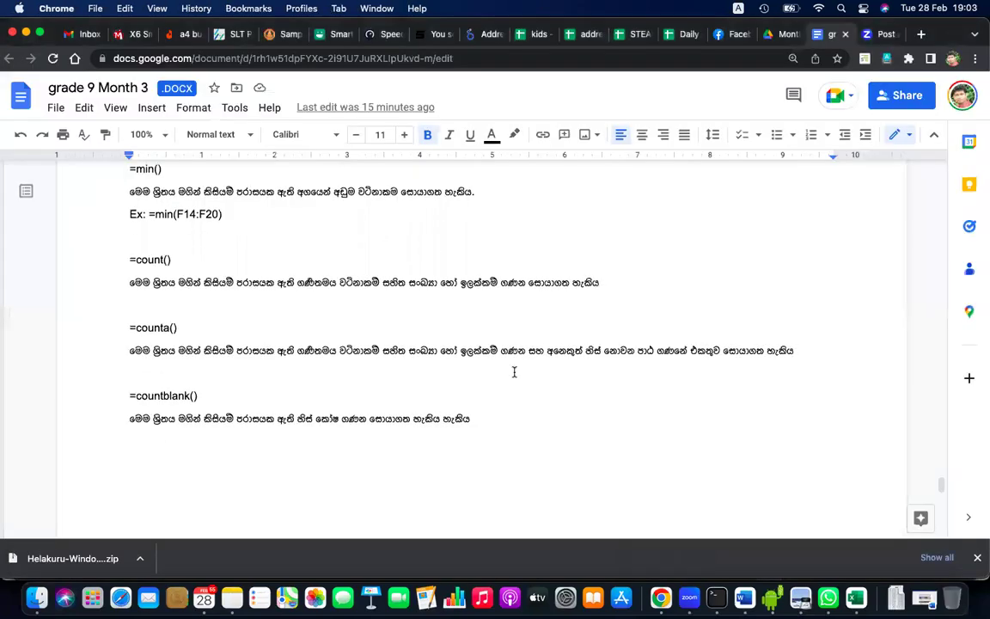
{"action": "scroll", "coordinate": [514, 372], "scroll_direction": "down", "scroll_amount": 10}
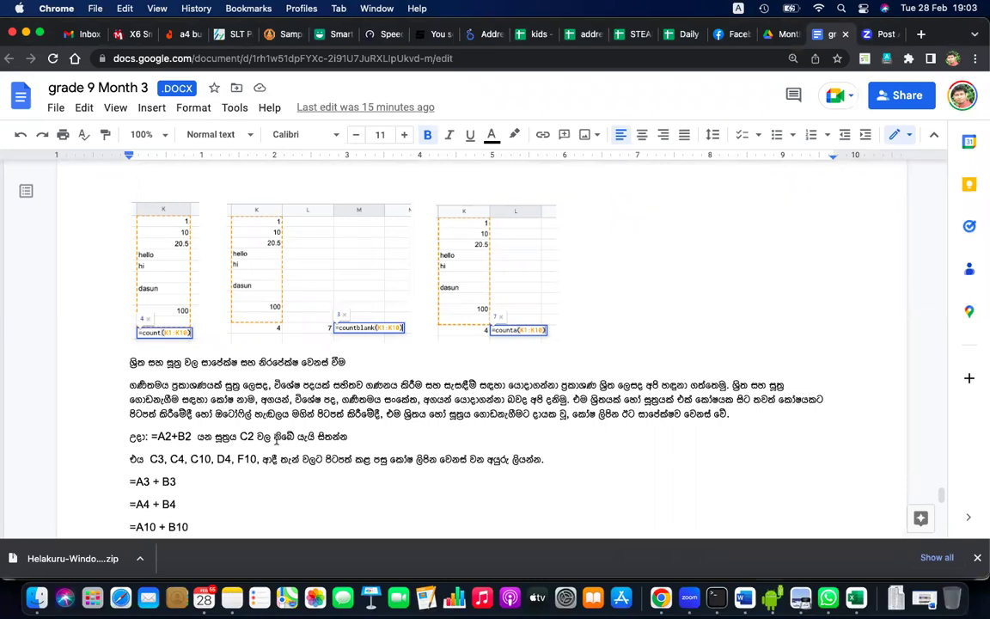
{"action": "scroll", "coordinate": [276, 440], "scroll_direction": "down", "scroll_amount": 1}
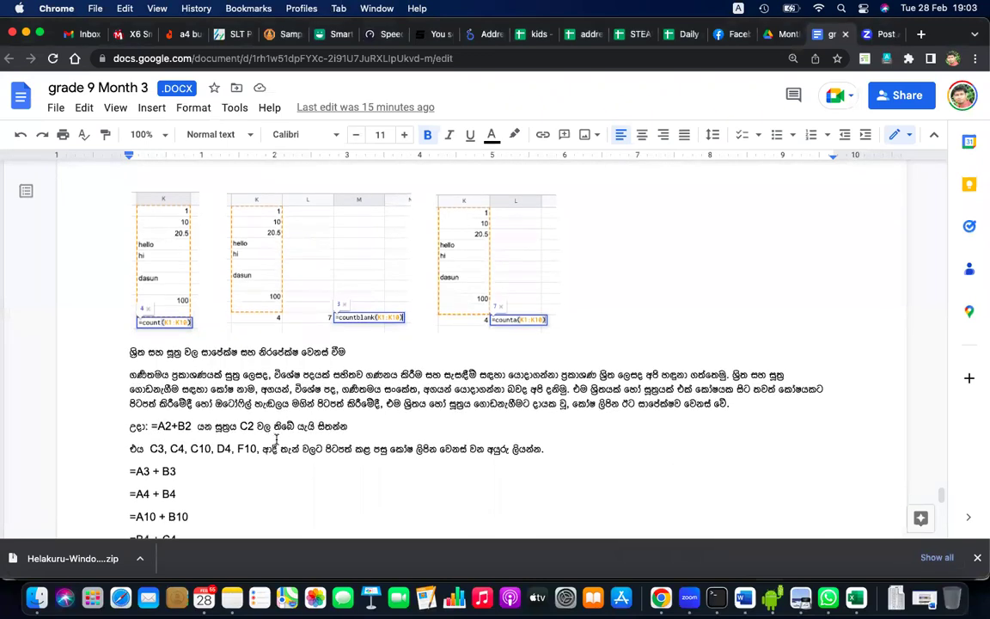
{"action": "scroll", "coordinate": [276, 441], "scroll_direction": "up", "scroll_amount": 5}
{"action": "scroll", "coordinate": [277, 441], "scroll_direction": "up", "scroll_amount": 5}
{"action": "scroll", "coordinate": [277, 441], "scroll_direction": "up", "scroll_amount": 5}
{"action": "scroll", "coordinate": [277, 440], "scroll_direction": "up", "scroll_amount": 3}
{"action": "scroll", "coordinate": [276, 440], "scroll_direction": "up", "scroll_amount": 4}
{"action": "scroll", "coordinate": [277, 441], "scroll_direction": "up", "scroll_amount": 4}
{"action": "scroll", "coordinate": [277, 441], "scroll_direction": "up", "scroll_amount": 3}
{"action": "scroll", "coordinate": [276, 441], "scroll_direction": "up", "scroll_amount": 1}
{"action": "scroll", "coordinate": [276, 441], "scroll_direction": "up", "scroll_amount": 4}
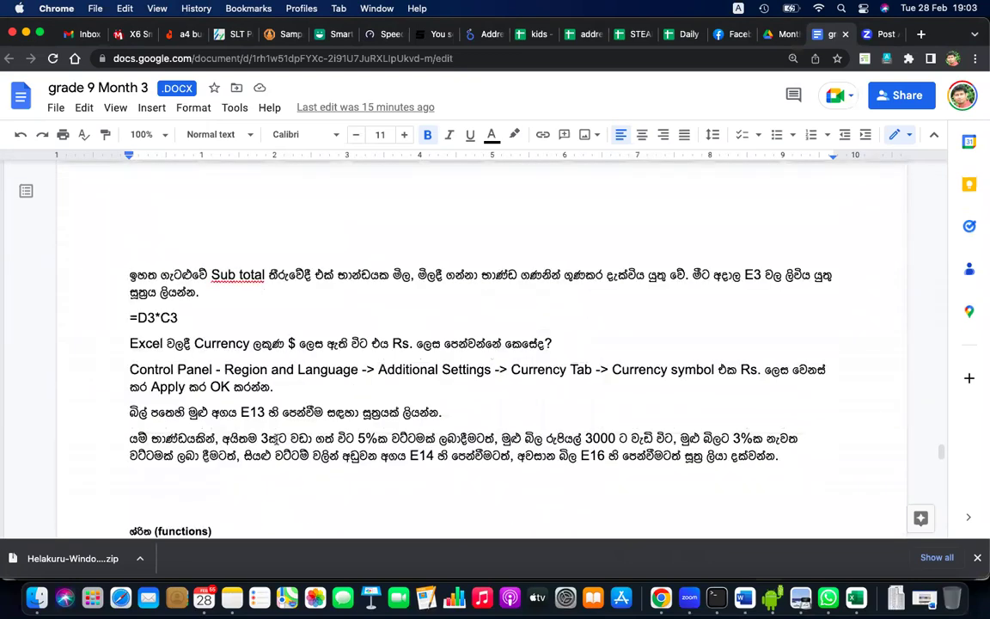
{"action": "scroll", "coordinate": [277, 441], "scroll_direction": "up", "scroll_amount": 2}
{"action": "scroll", "coordinate": [277, 440], "scroll_direction": "up", "scroll_amount": 4}
{"action": "scroll", "coordinate": [277, 441], "scroll_direction": "up", "scroll_amount": 3}
{"action": "scroll", "coordinate": [277, 441], "scroll_direction": "down", "scroll_amount": 12}
{"action": "scroll", "coordinate": [277, 440], "scroll_direction": "down", "scroll_amount": 5}
{"action": "scroll", "coordinate": [277, 440], "scroll_direction": "down", "scroll_amount": 5}
{"action": "scroll", "coordinate": [276, 441], "scroll_direction": "down", "scroll_amount": 5}
{"action": "scroll", "coordinate": [276, 440], "scroll_direction": "down", "scroll_amount": 2}
{"action": "scroll", "coordinate": [277, 439], "scroll_direction": "down", "scroll_amount": 5}
{"action": "scroll", "coordinate": [277, 439], "scroll_direction": "down", "scroll_amount": 8}
{"action": "scroll", "coordinate": [277, 439], "scroll_direction": "down", "scroll_amount": 4}
{"action": "scroll", "coordinate": [275, 439], "scroll_direction": "up", "scroll_amount": 15}
{"action": "scroll", "coordinate": [275, 440], "scroll_direction": "up", "scroll_amount": 1}
{"action": "scroll", "coordinate": [275, 439], "scroll_direction": "up", "scroll_amount": 1}
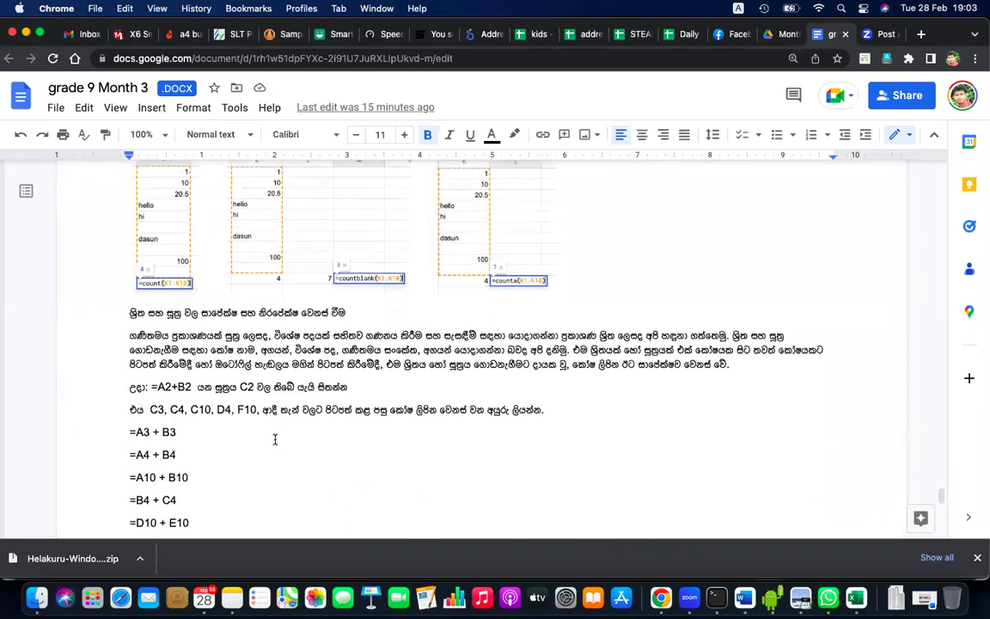
{"action": "scroll", "coordinate": [275, 439], "scroll_direction": "down", "scroll_amount": 1}
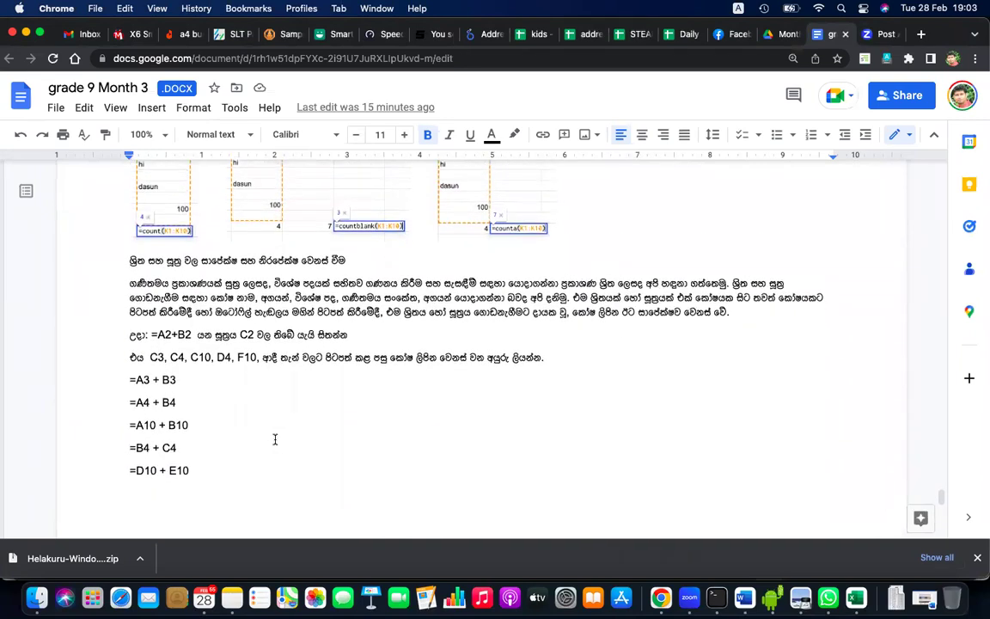